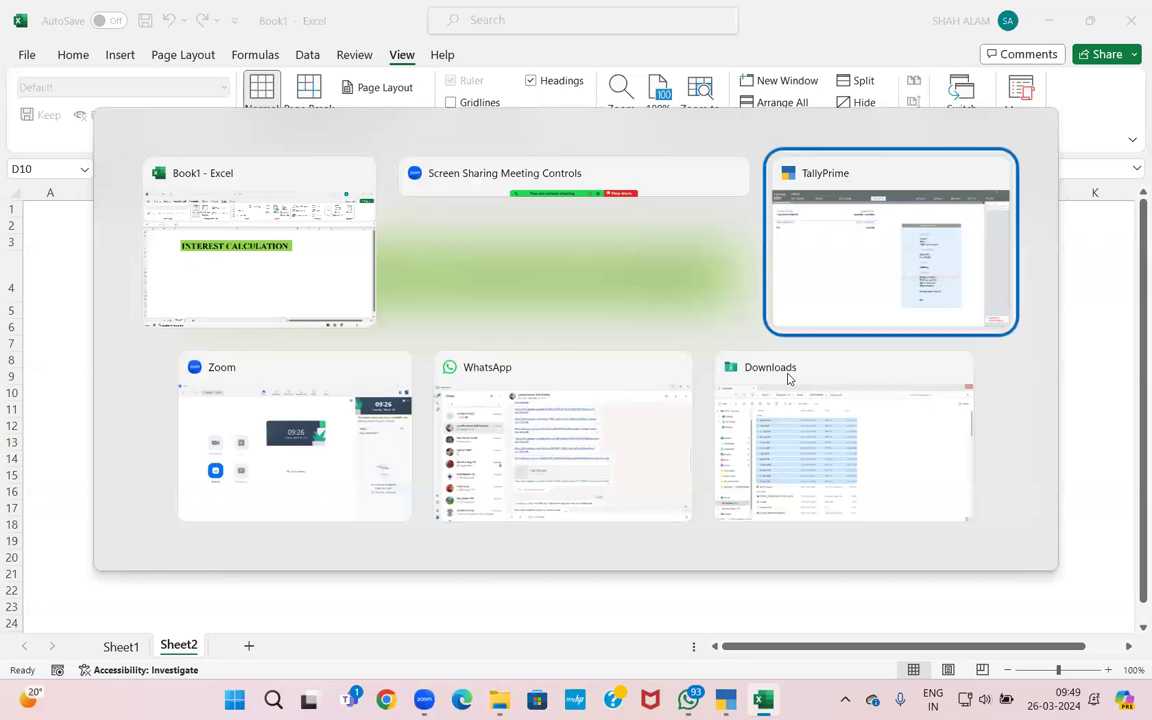
- Switch to TallyPrime and expand the balance sheet to its detailed view
key("Return")
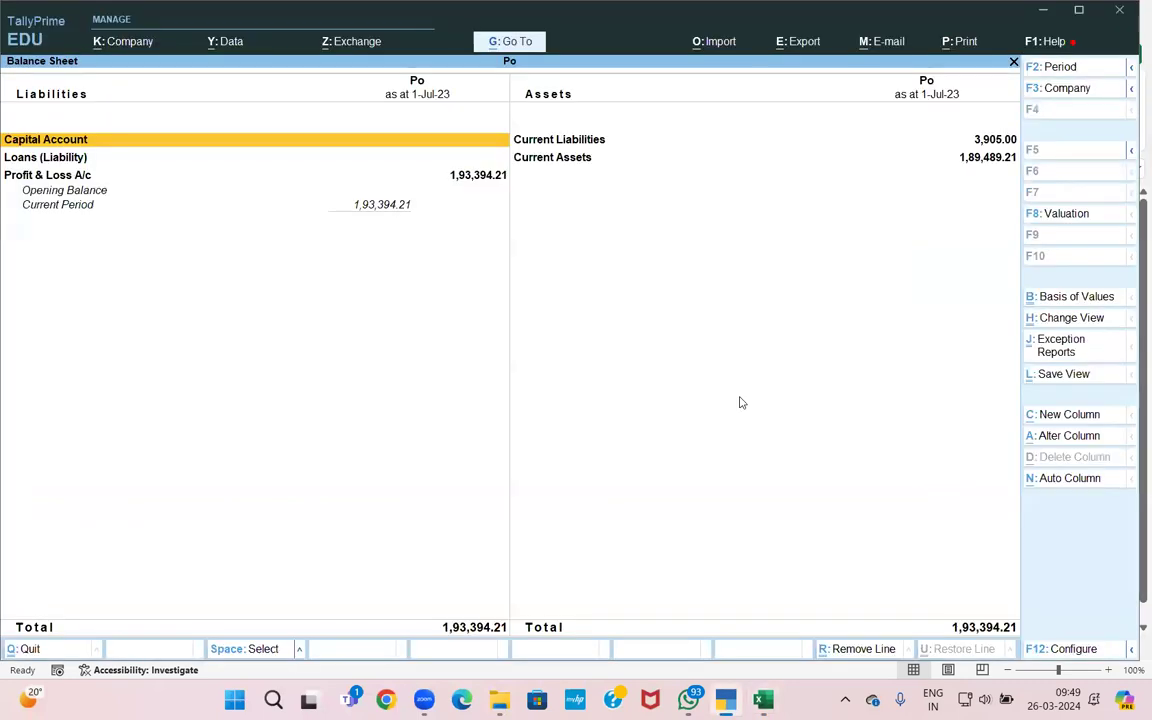
key("alt+F5")
key("Right")
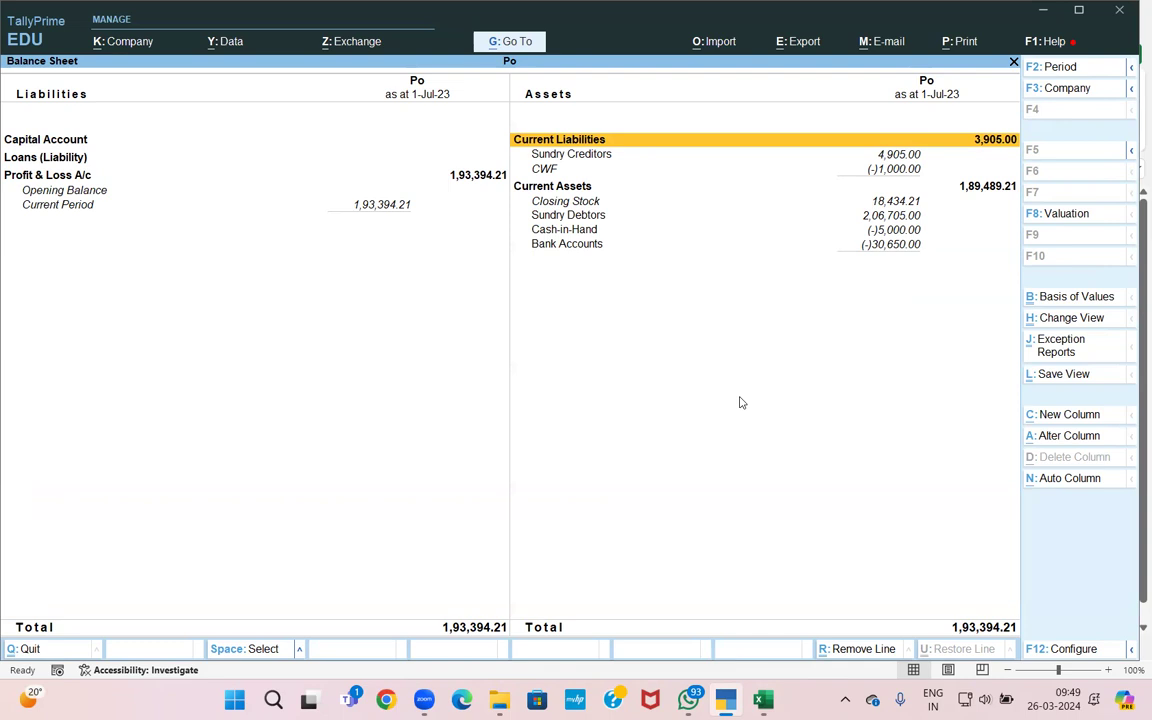
- Drill down from Sundry Creditors in the balance sheet to the July vouchers of SK ENTERPRISES
key("Down")
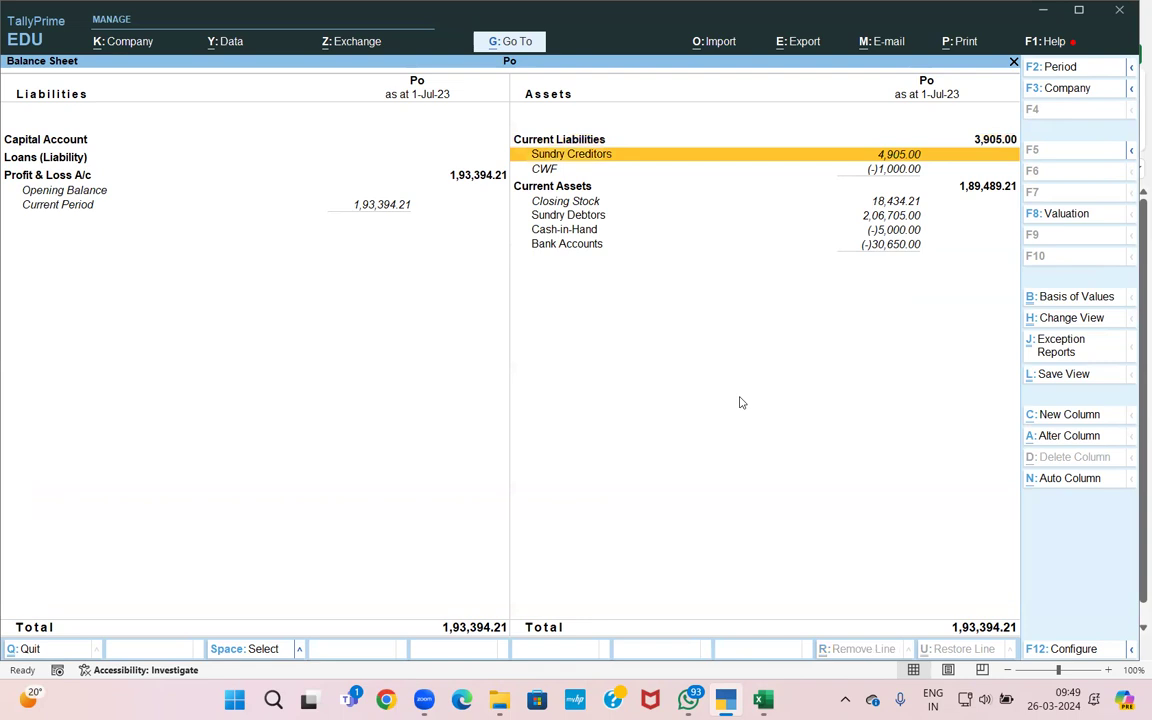
key("Down")
key("Up")
key("Return")
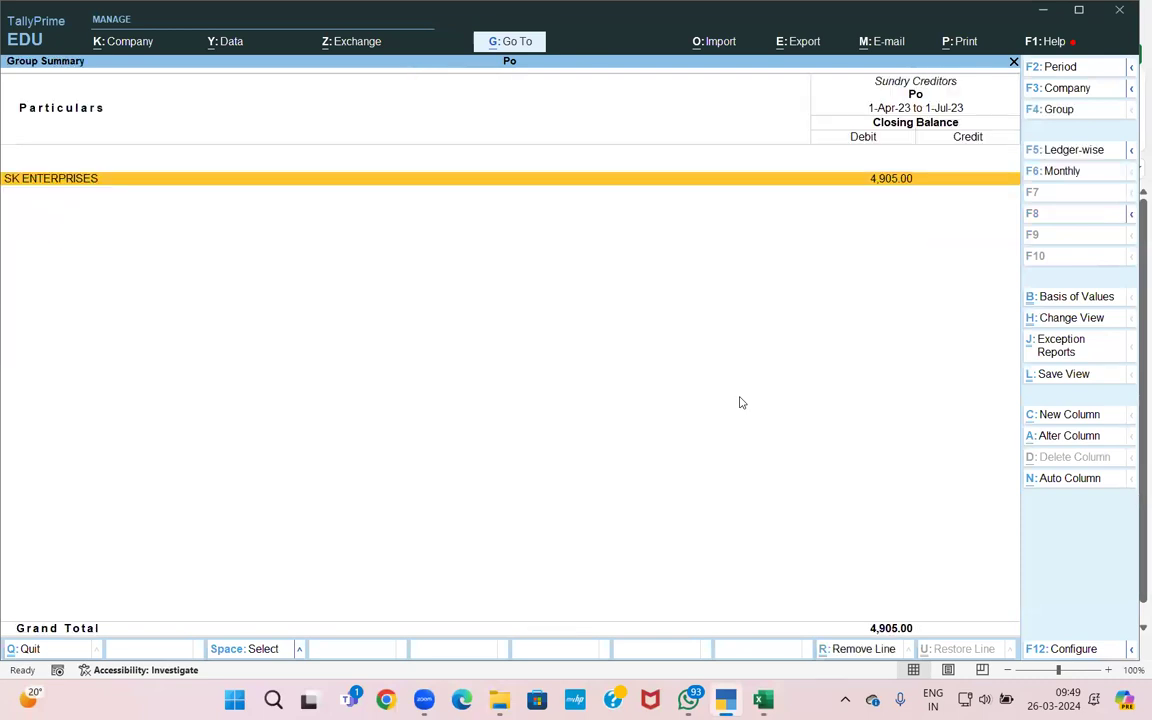
key("Return")
key("Up")
key("Up")
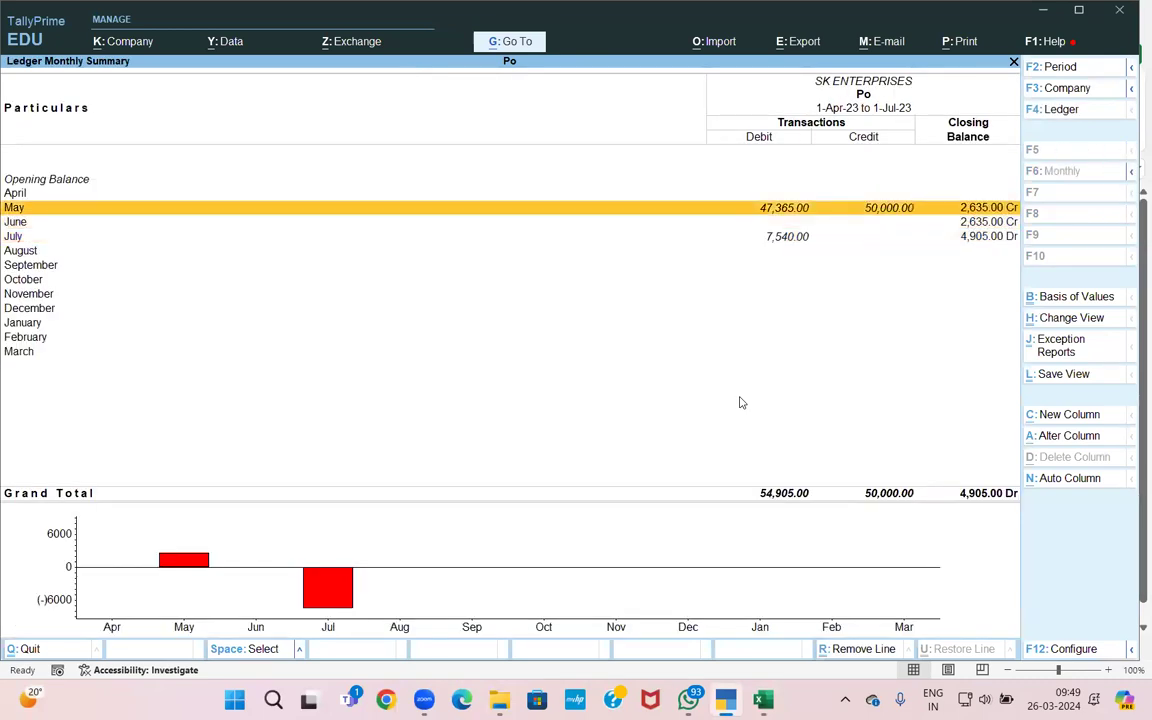
key("Down")
key("Down")
key("Return")
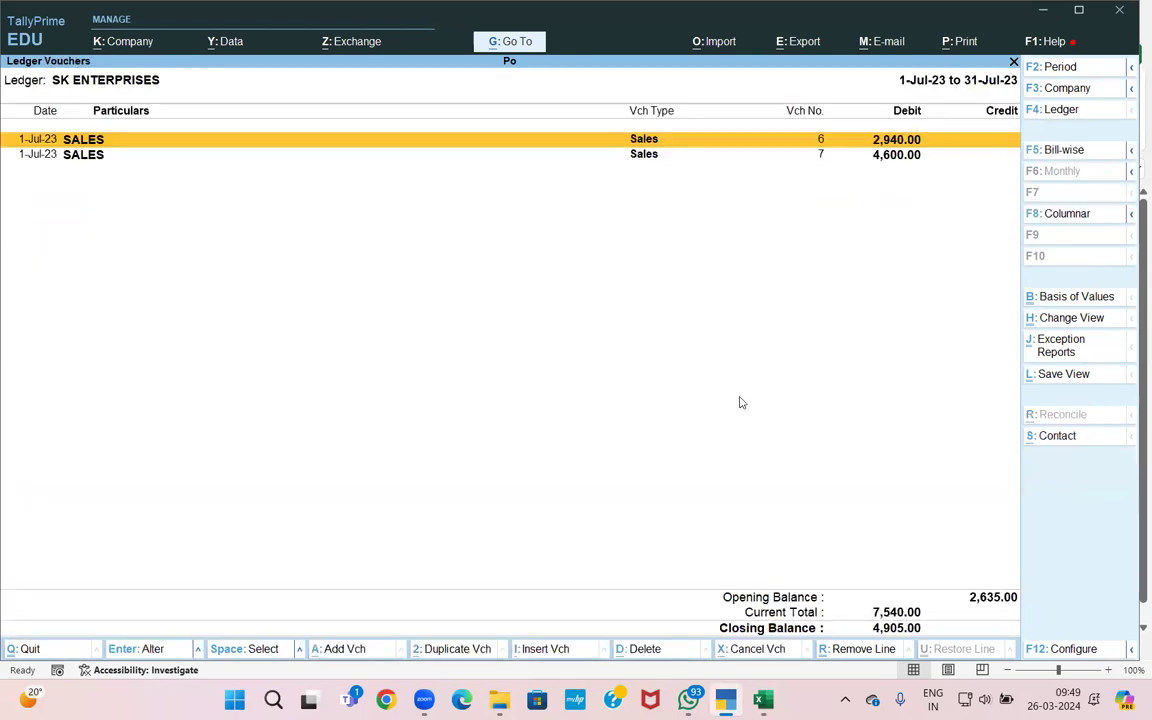
- Extend the SK ENTERPRISES ledger vouchers' period to 1-Apr-23 to 31-Jul-23 and look through the entries
key("Escape")
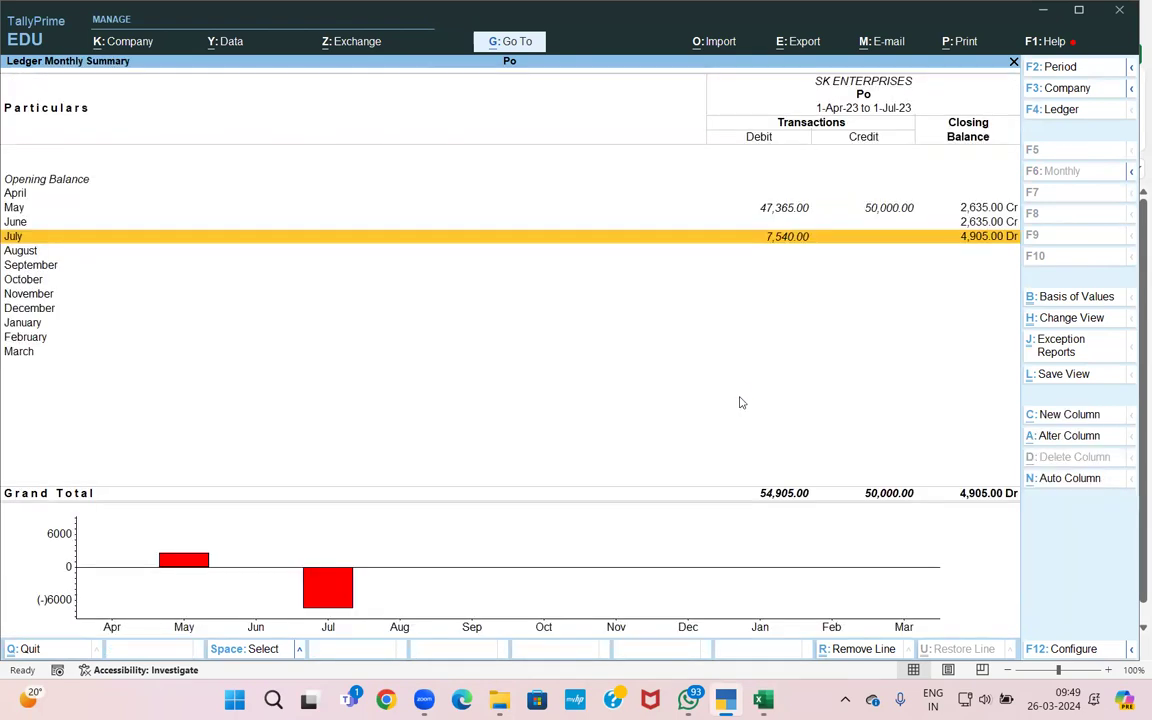
key("Return")
key("alt+F2")
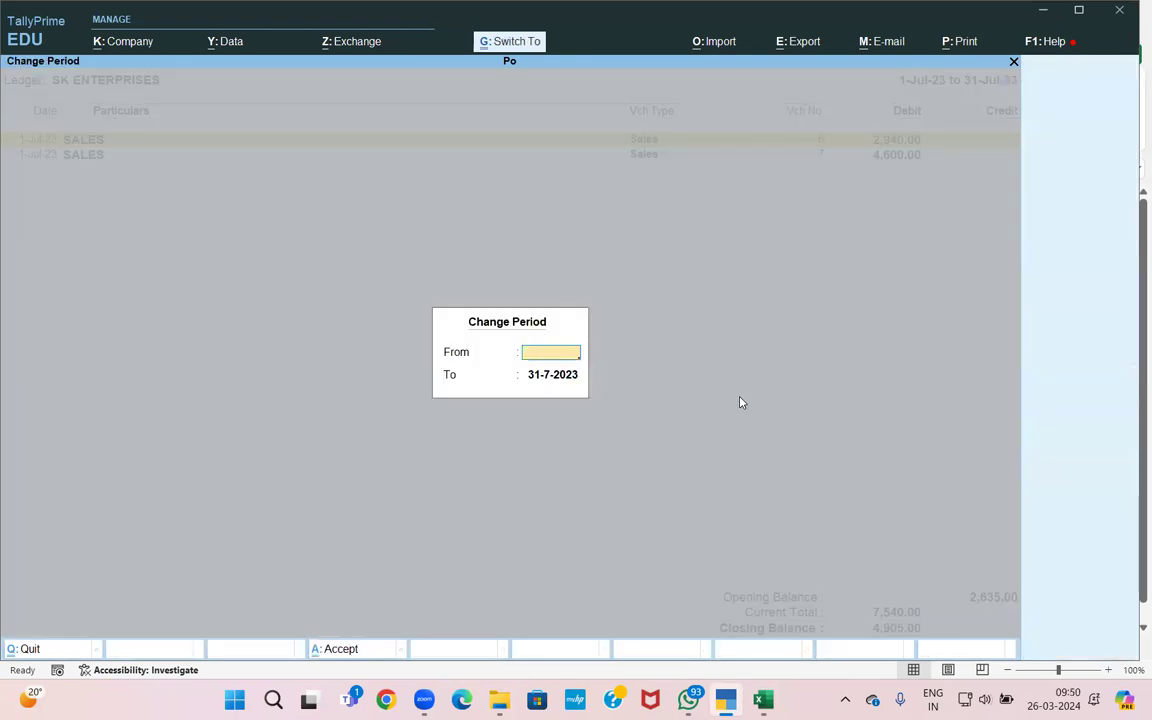
key("Return")
key("Return")
key("Down")
key("Up")
key("Down")
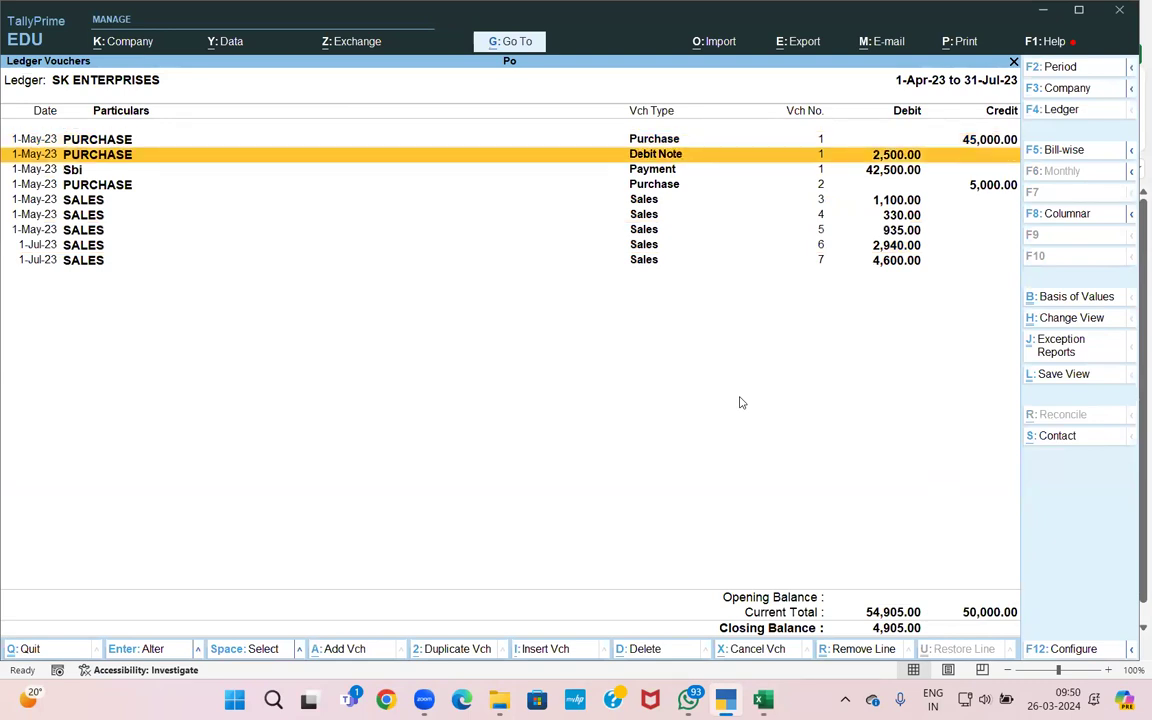
key("Down")
key("Down")
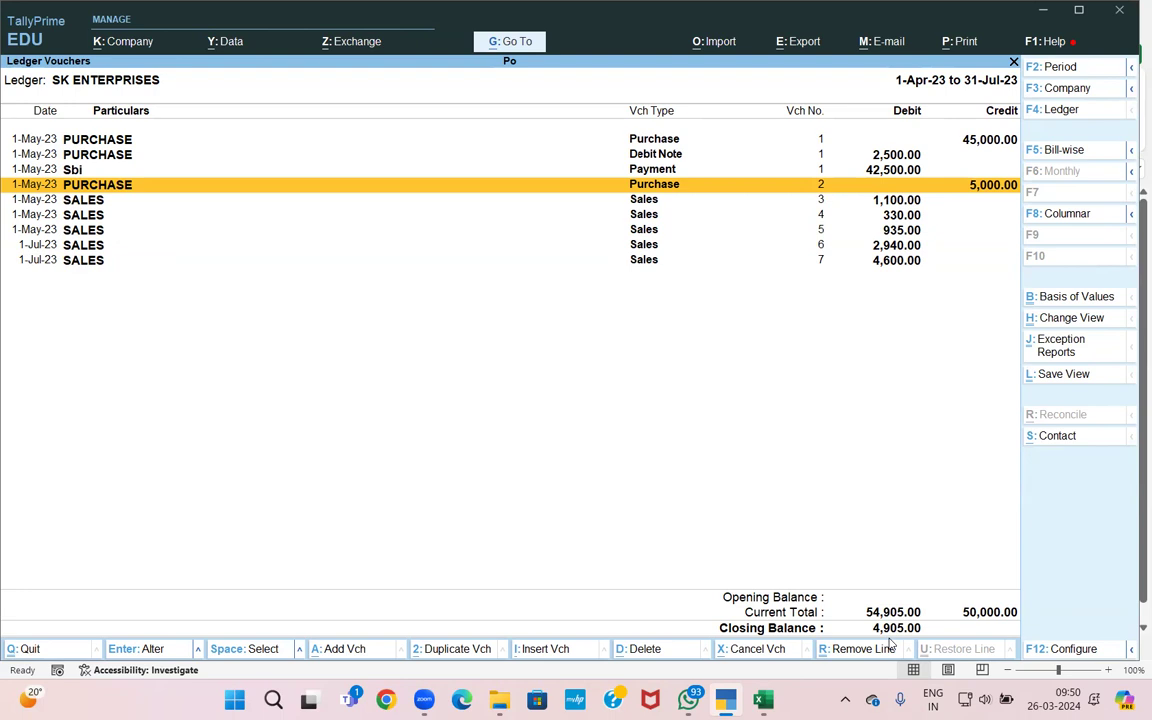
- Go back to the balance sheet, view the CWF ledger's monthly summary and return to the balance sheet
key("Escape")
key("Escape")
key("Escape")
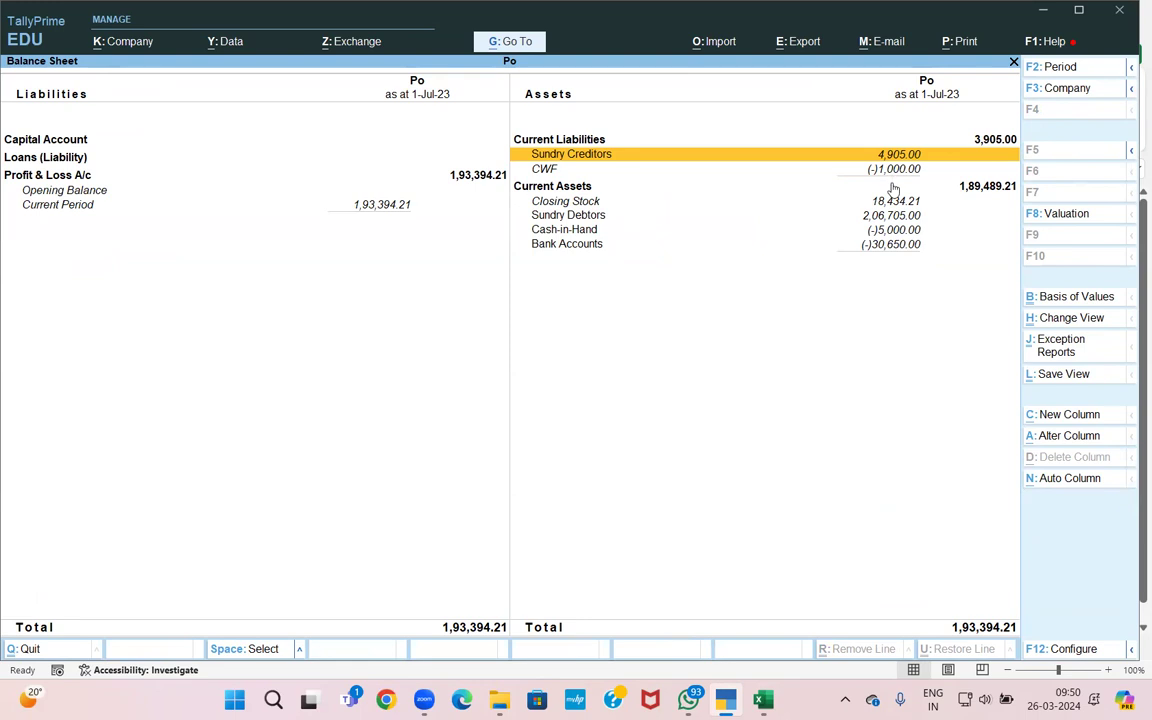
key("Down")
key("Return")
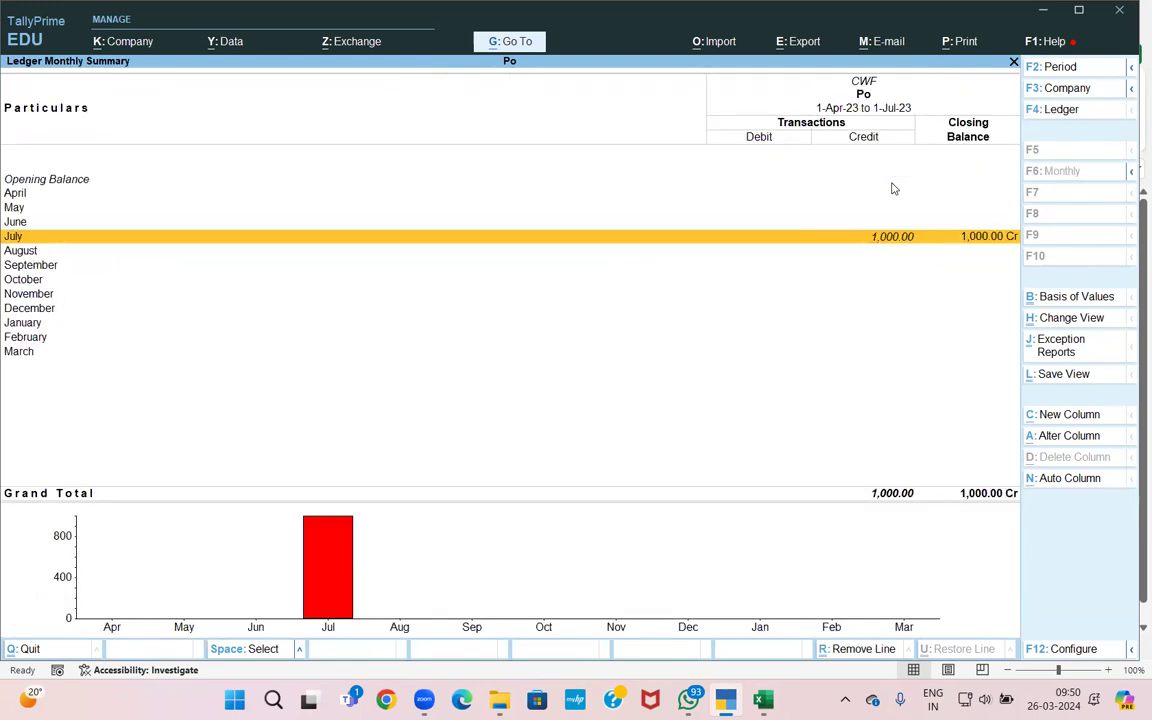
key("Escape")
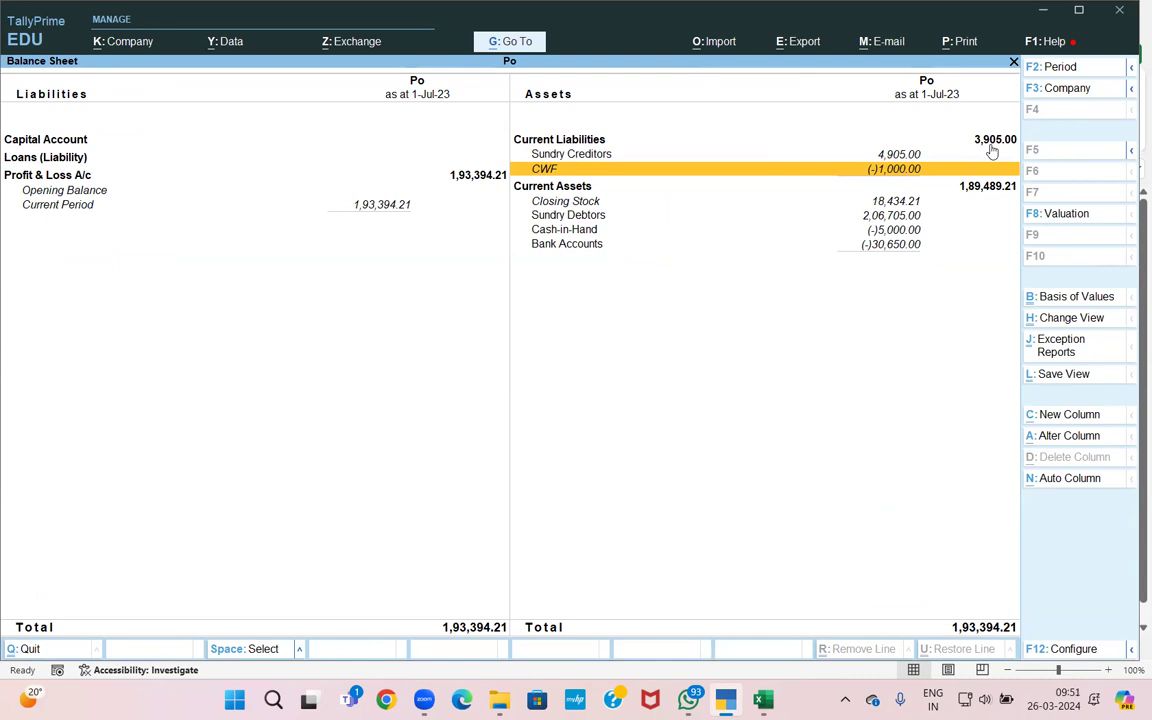
- Switch to Excel and enter the debit line "BANK A/C...........................DR" with amount 100000 in cell D10
key("alt+Tab")
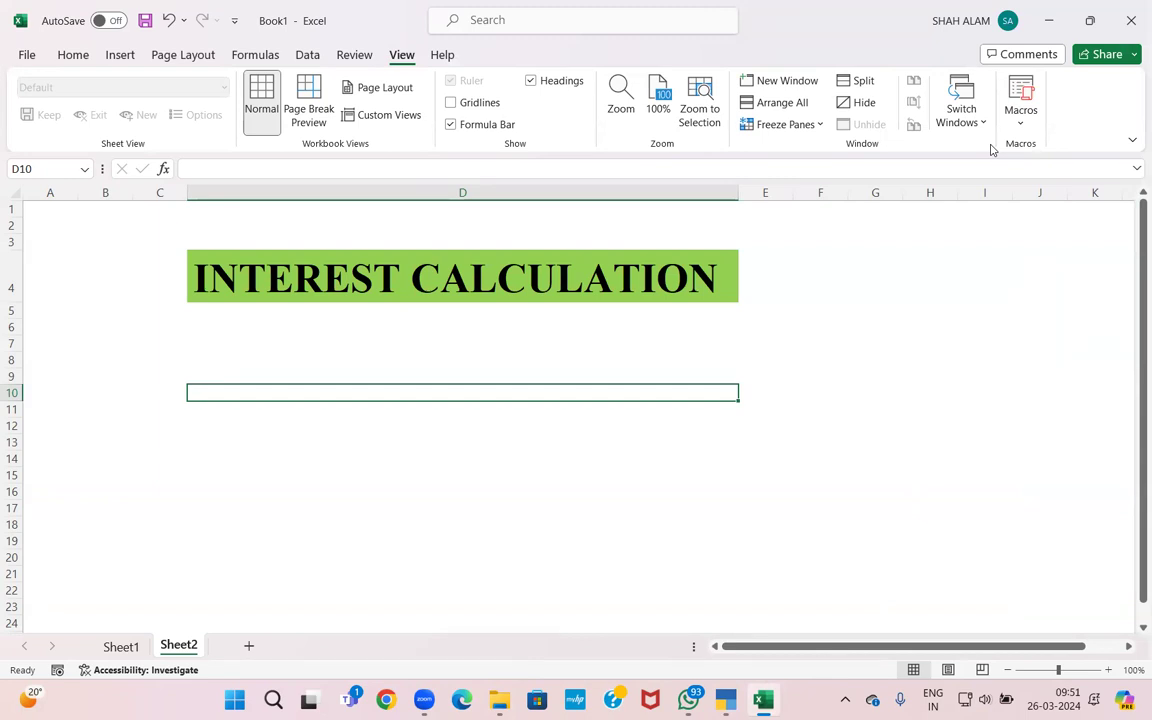
type("LOAN")
key("BackSpace")
key("BackSpace")
key("BackSpace")
key("BackSpace")
type("BAN")
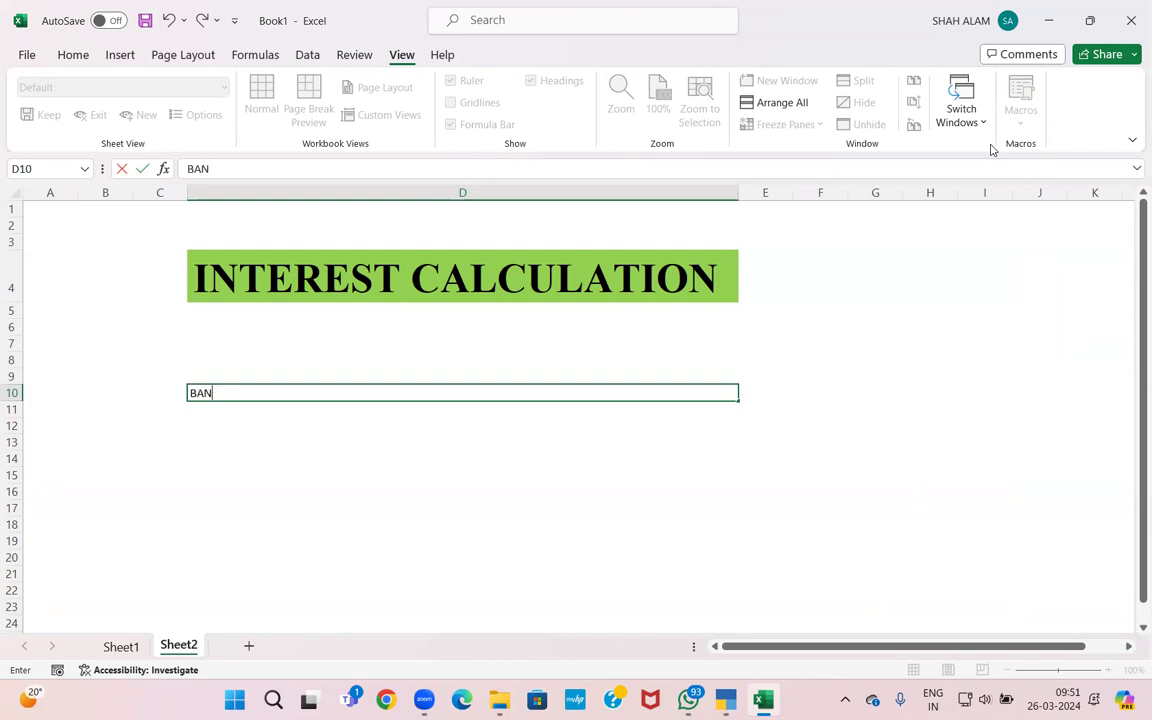
type("K A/C...........................DR                  ")
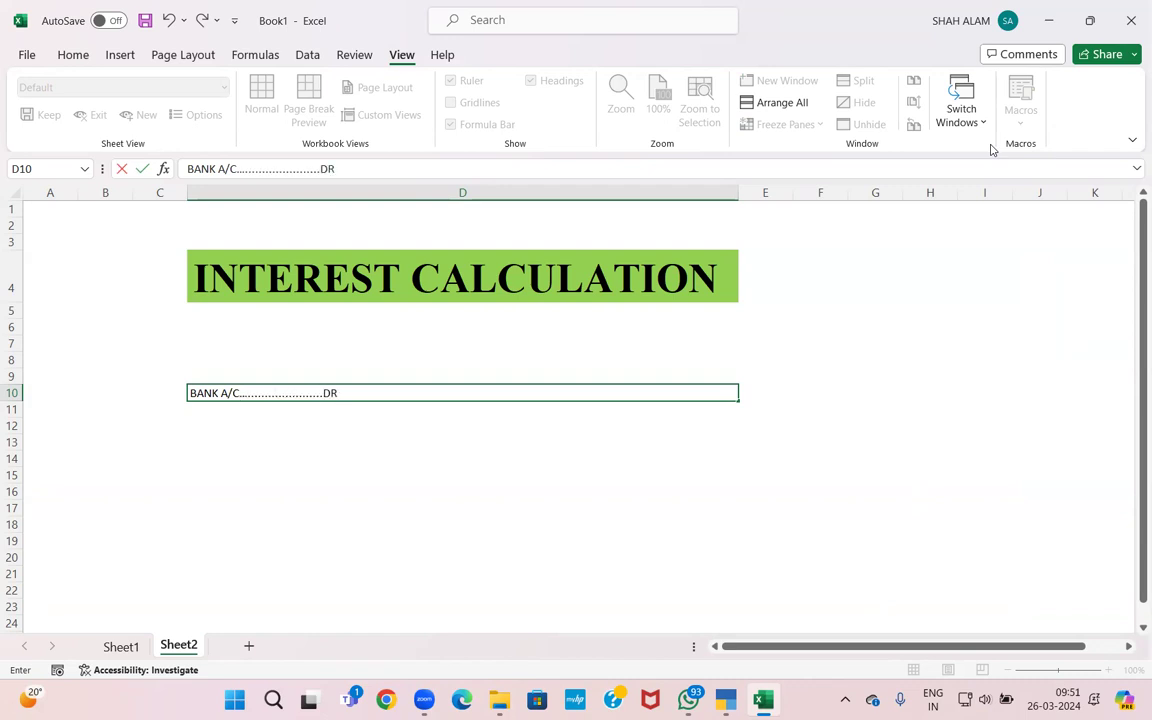
type("100000")
key("Return")
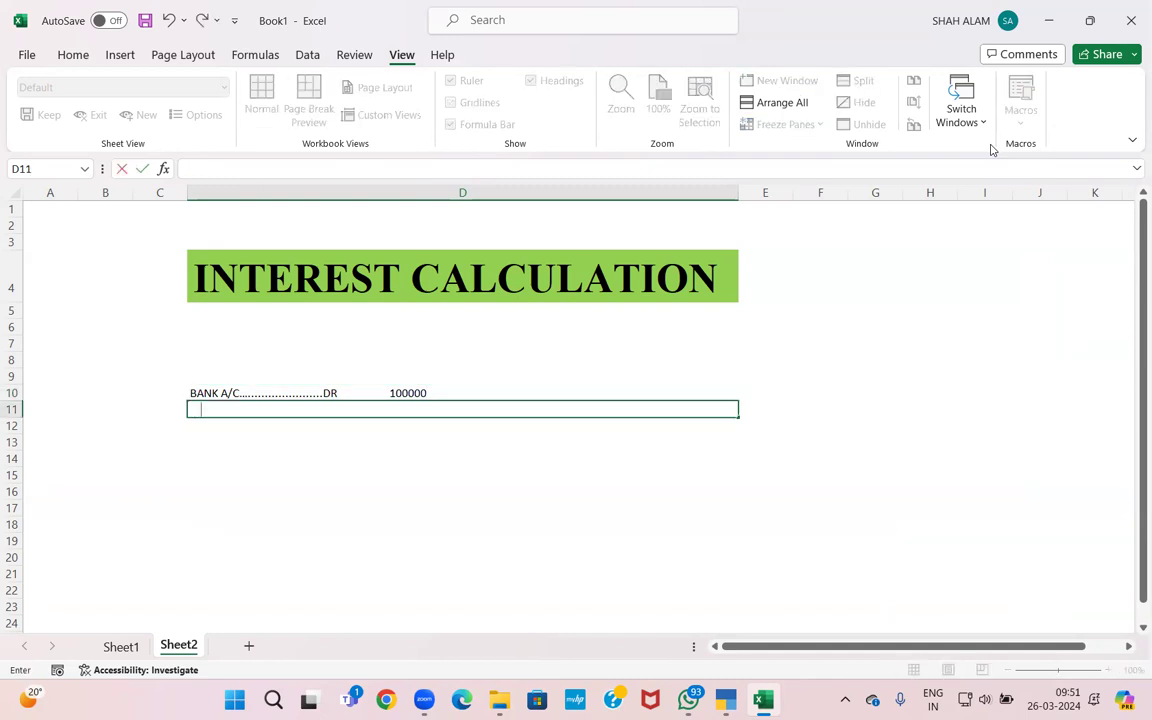
- Enter the indented credit line "TO LOAN FROM HDFC" with amount 100000 in cell D11
type("TO LOAN FROM HDFC")
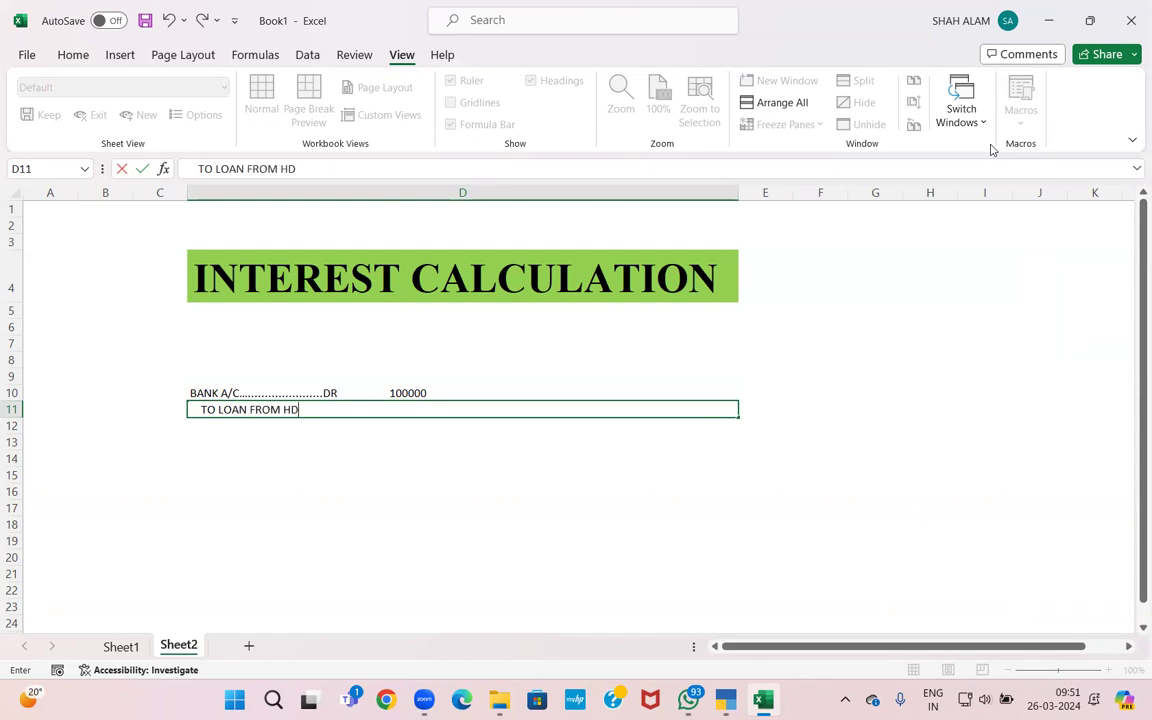
key("Return")
key("Up")
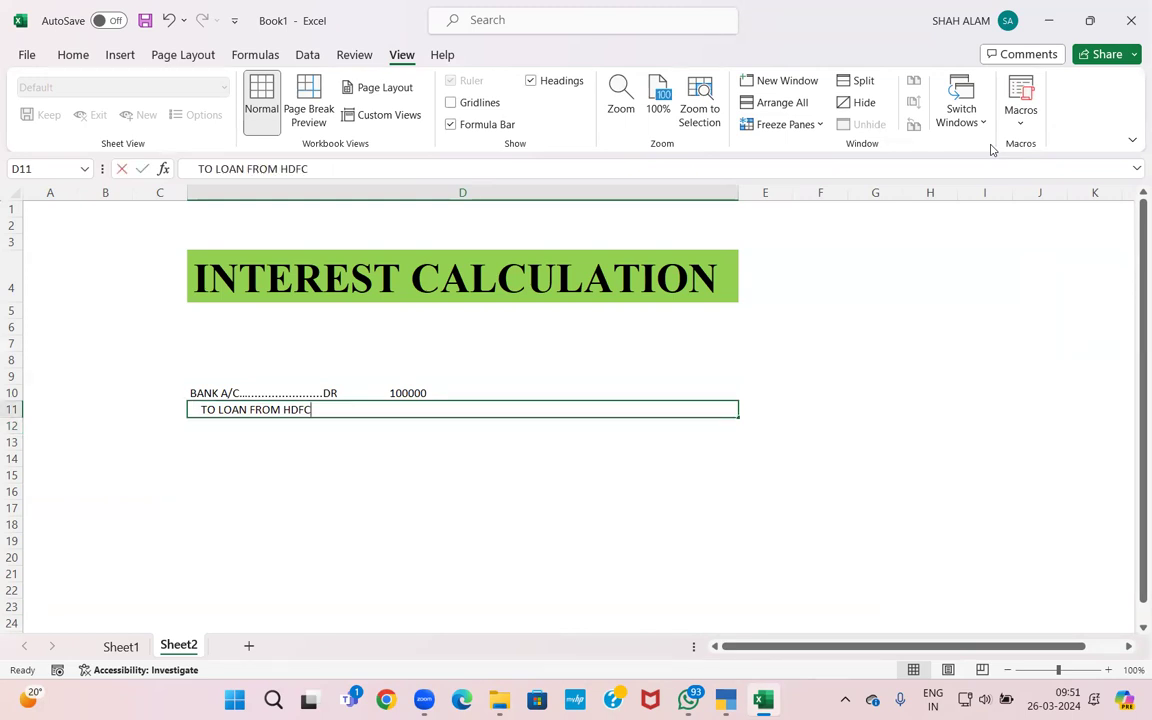
key("F2")
type("10000")
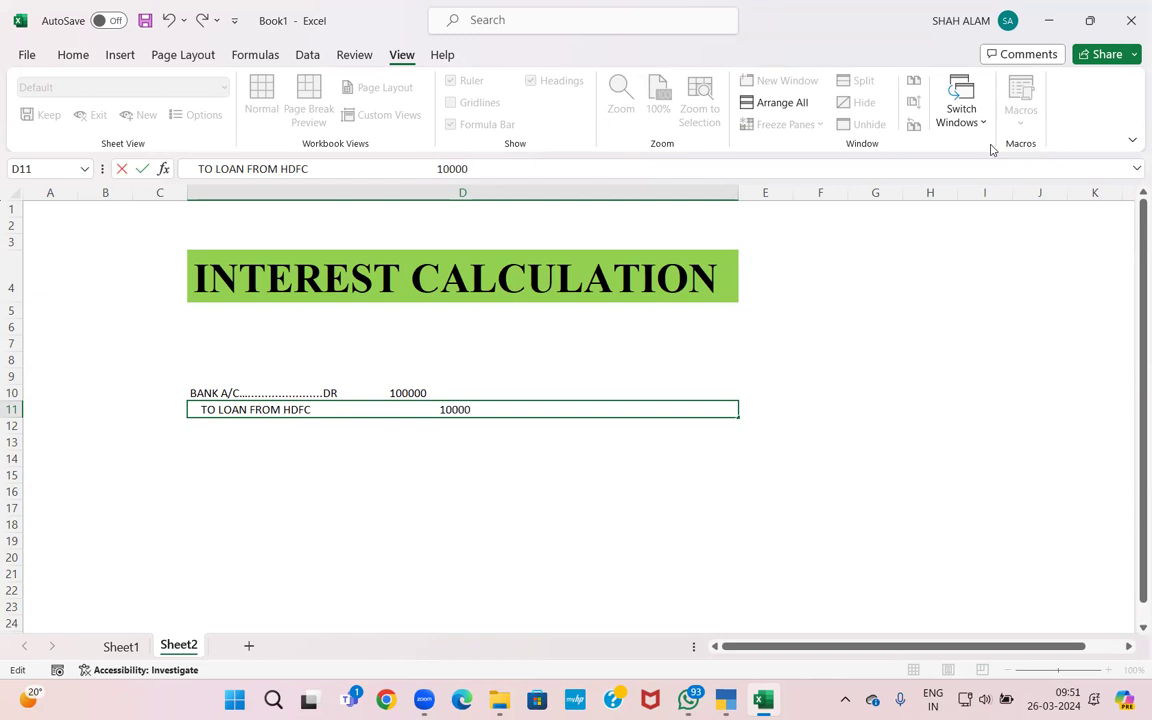
type("0")
key("Return")
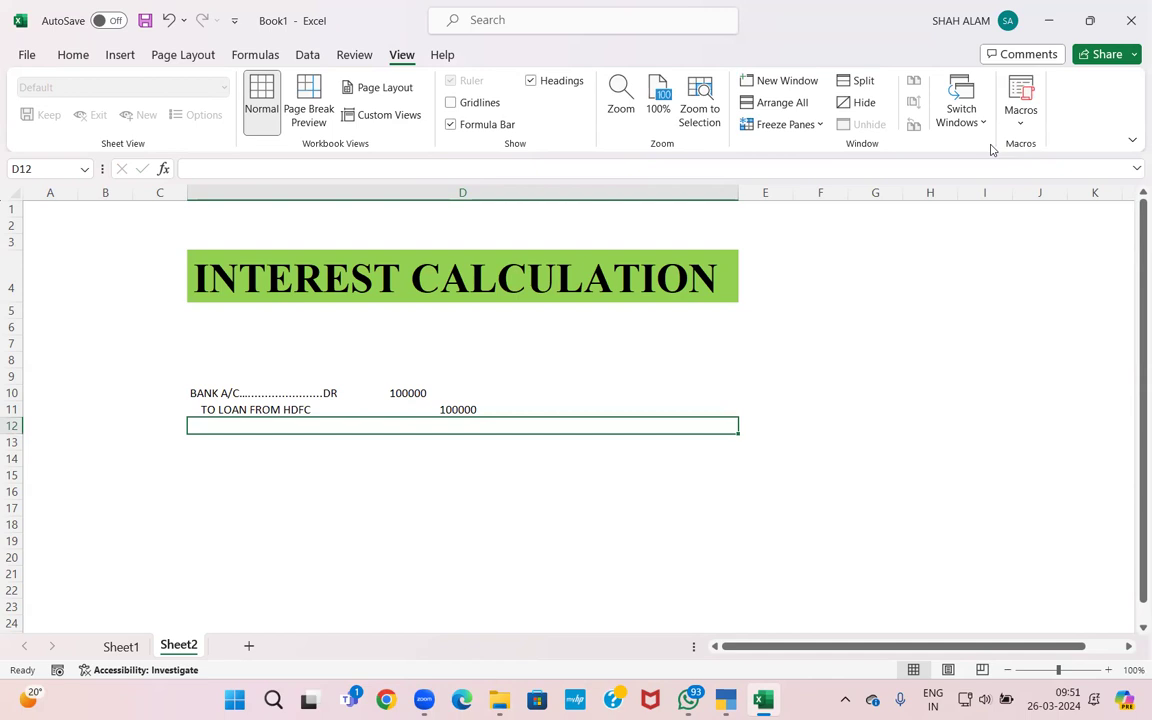
- Date the bank loan entry 01-05-2023 in cell C10
key("Left")
key("Up")
key("Up")
type("1-05-2023")
key("Return")
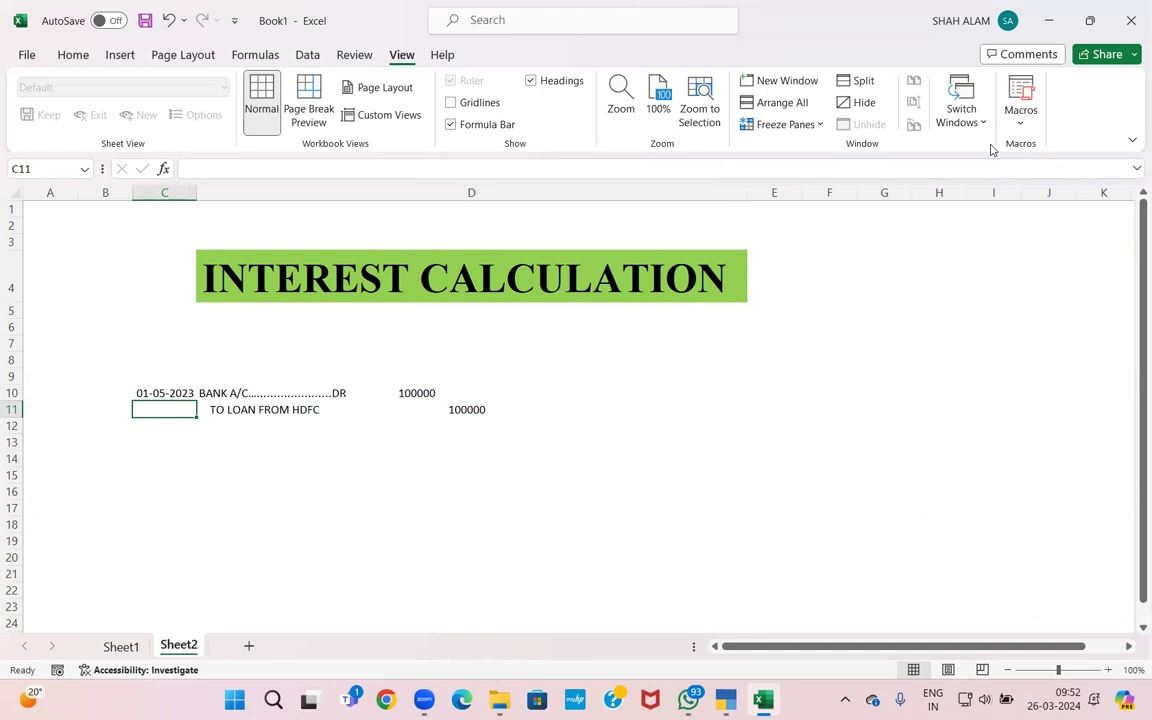
- Enter the date 31-03-2024 in cell C14 for the interest entry
key("Right")
key("Down")
key("Left")
key("Left")
key("Down")
key("Right")
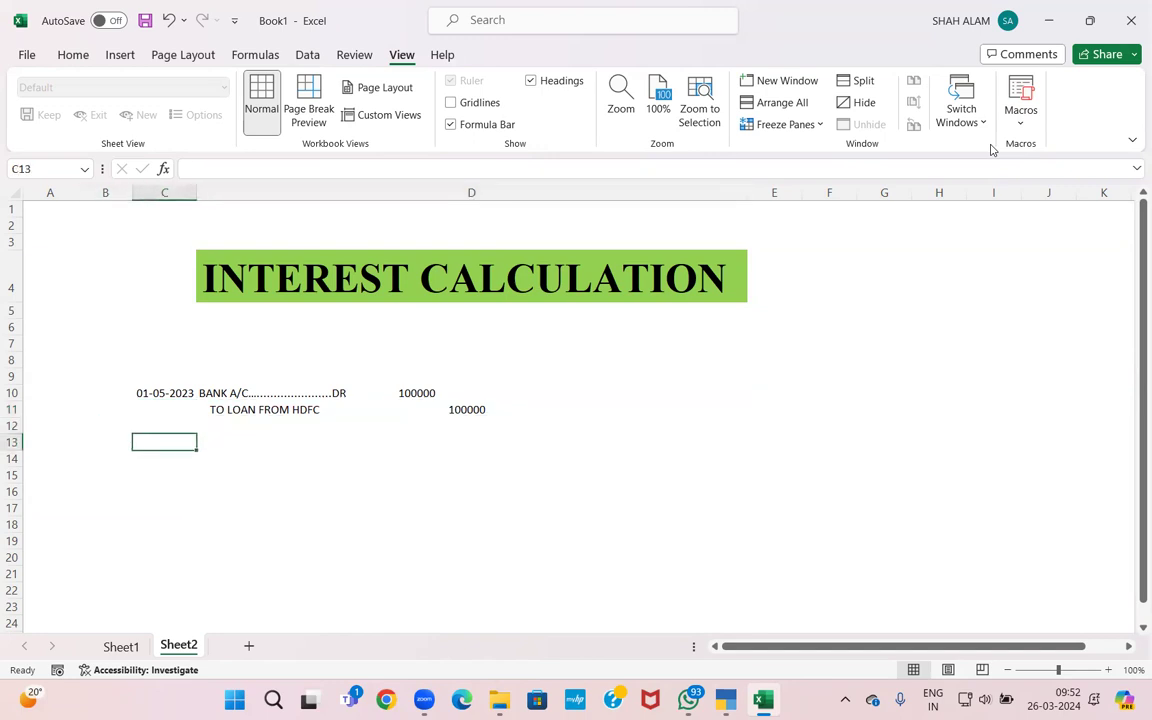
key("Down")
type("31-")
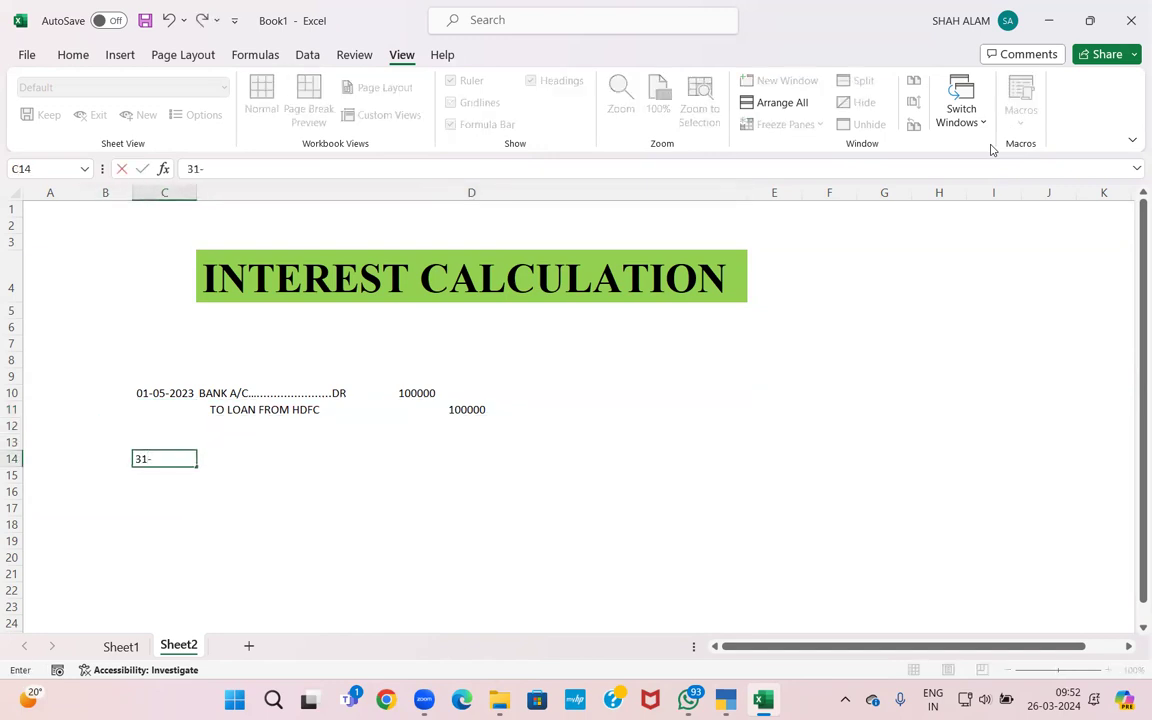
type("03-2024")
key("Right")
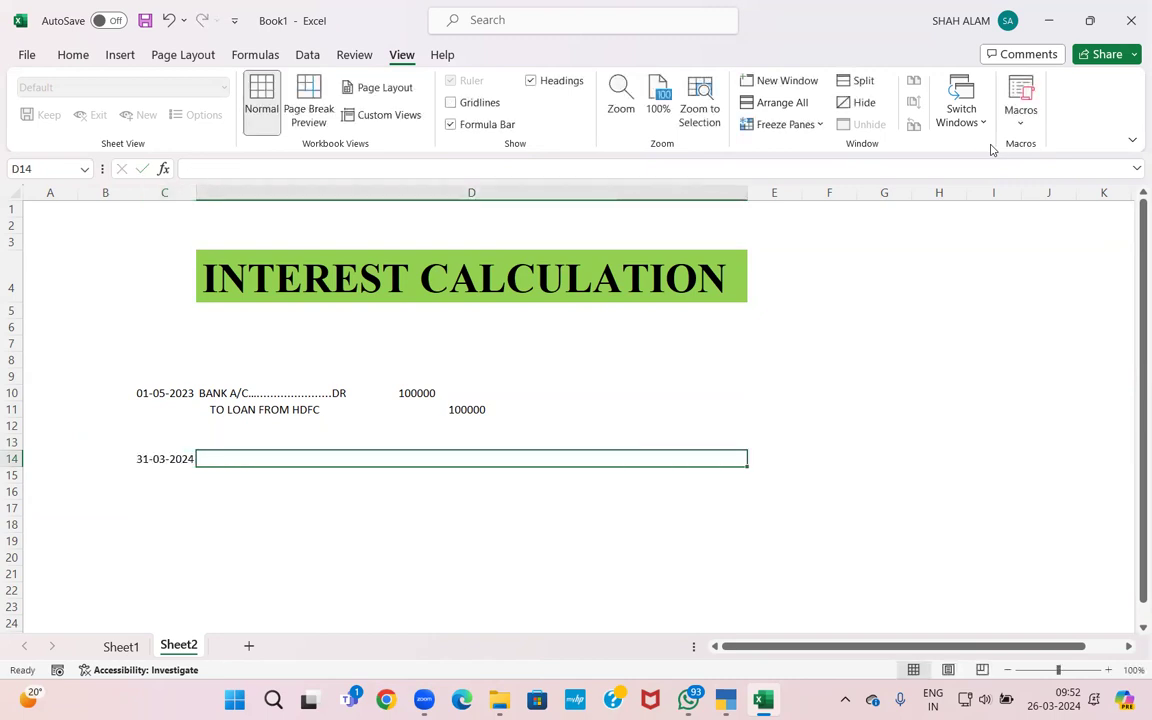
- Write the interest entry as "INT DR" in cell D14 and "LOAN FROM HDFC CR" in cell D15
type("INT DR")
key("Return")
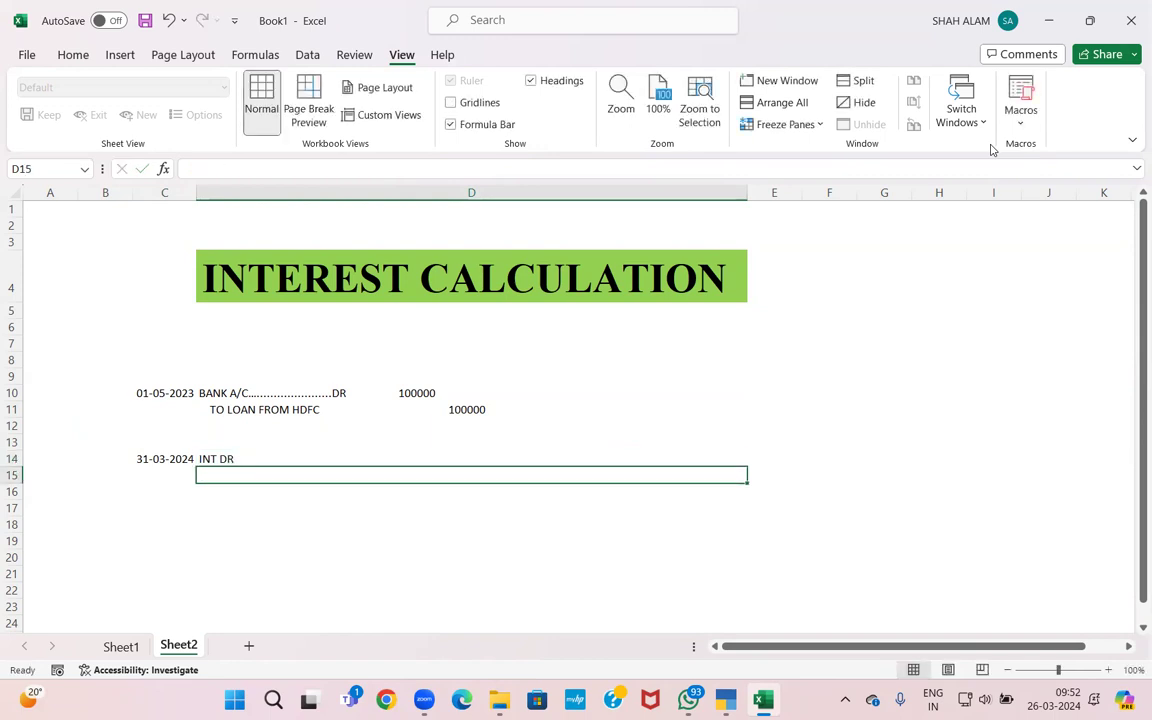
type("LOAN")
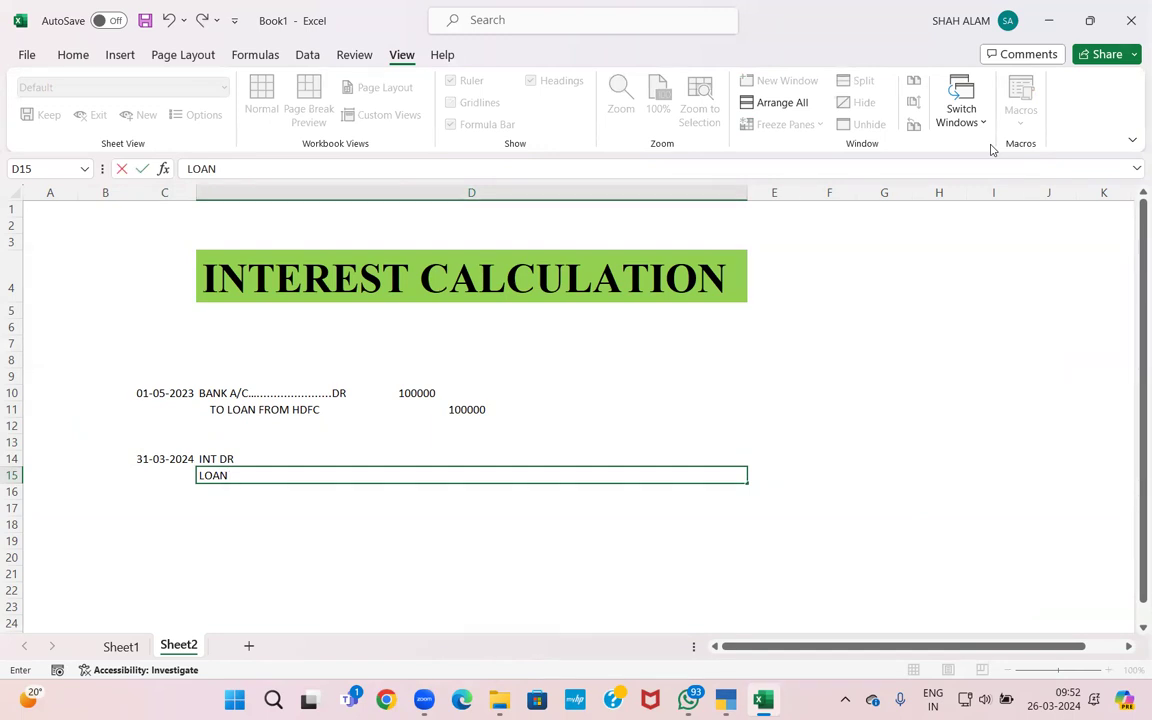
type("FROM HDF")
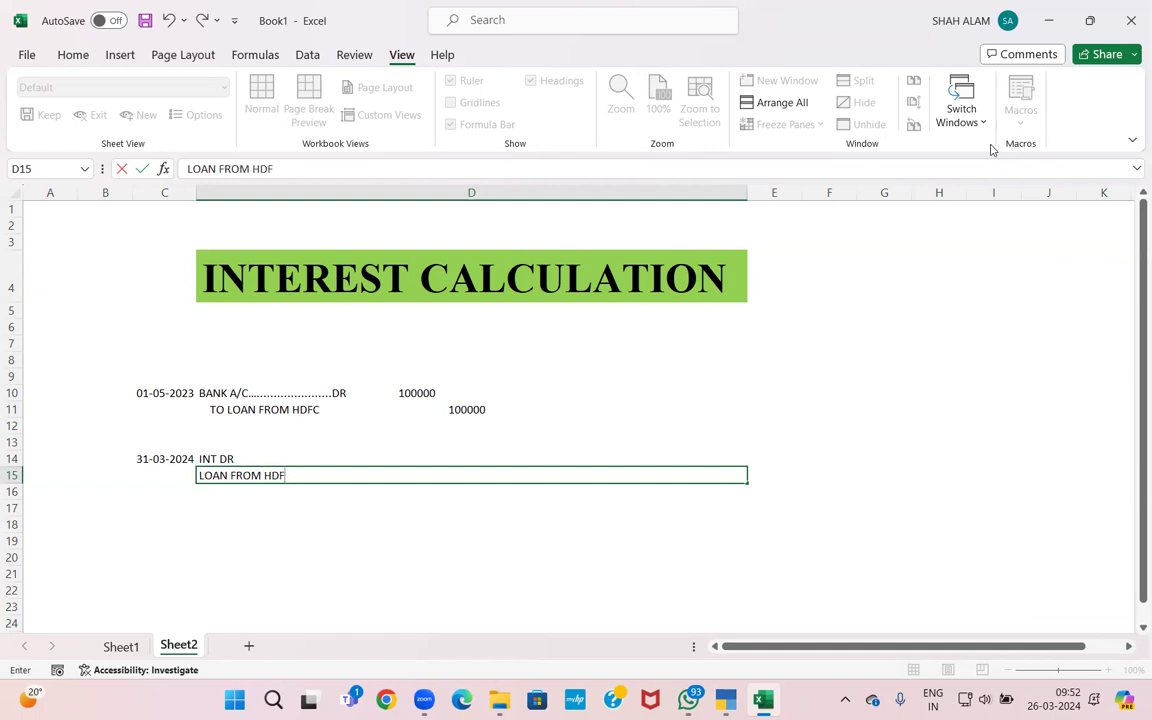
type("C CR")
key("Tab")
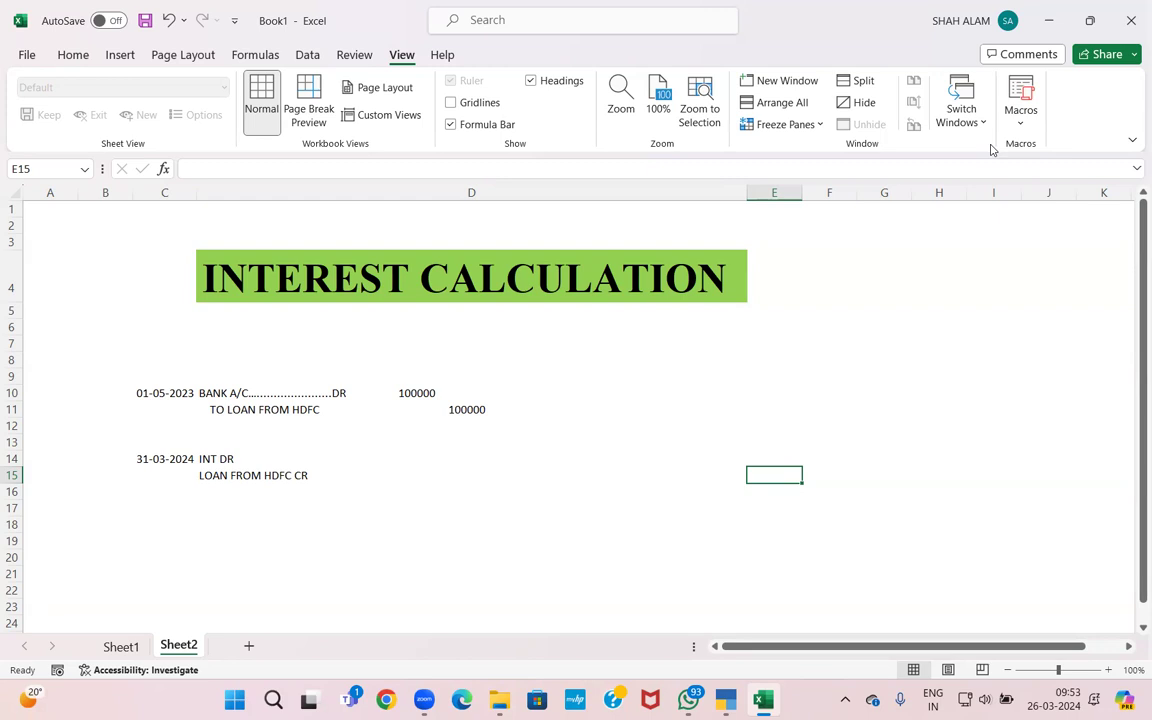
- Switch to TallyPrime, leave the balance sheet and open accounting voucher creation
key("alt+Tab")
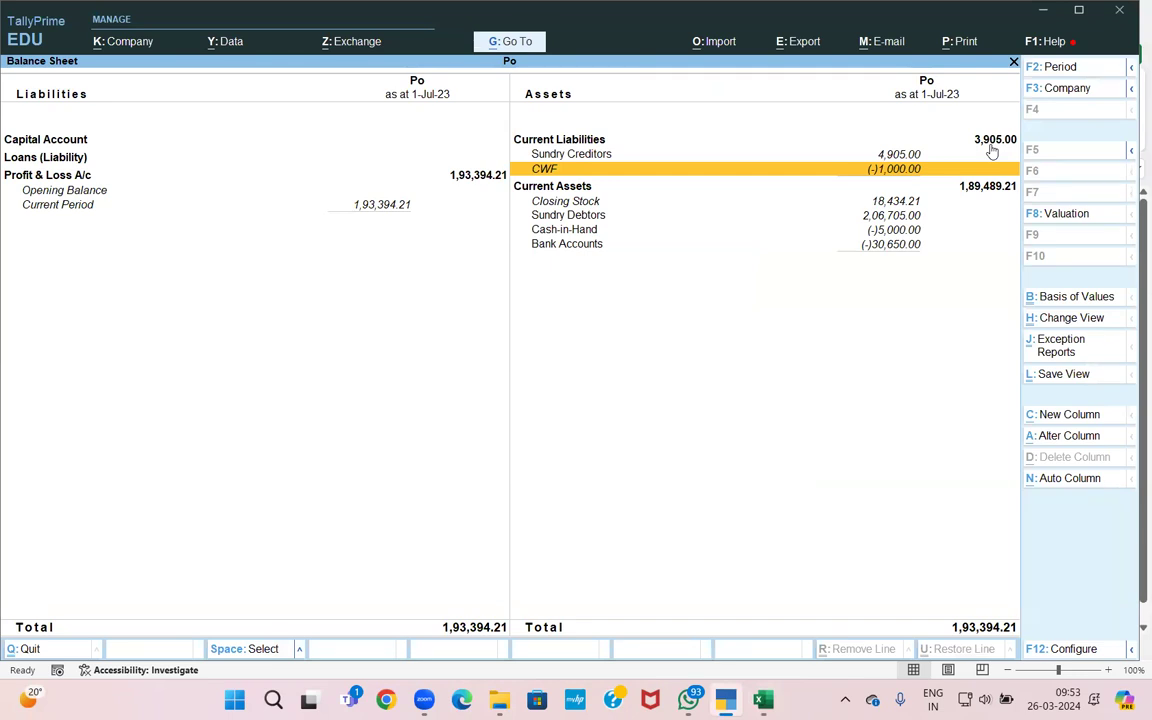
key("Escape")
key("Up")
key("Up")
key("Up")
key("Up")
key("Up")
key("Up")
key("Down")
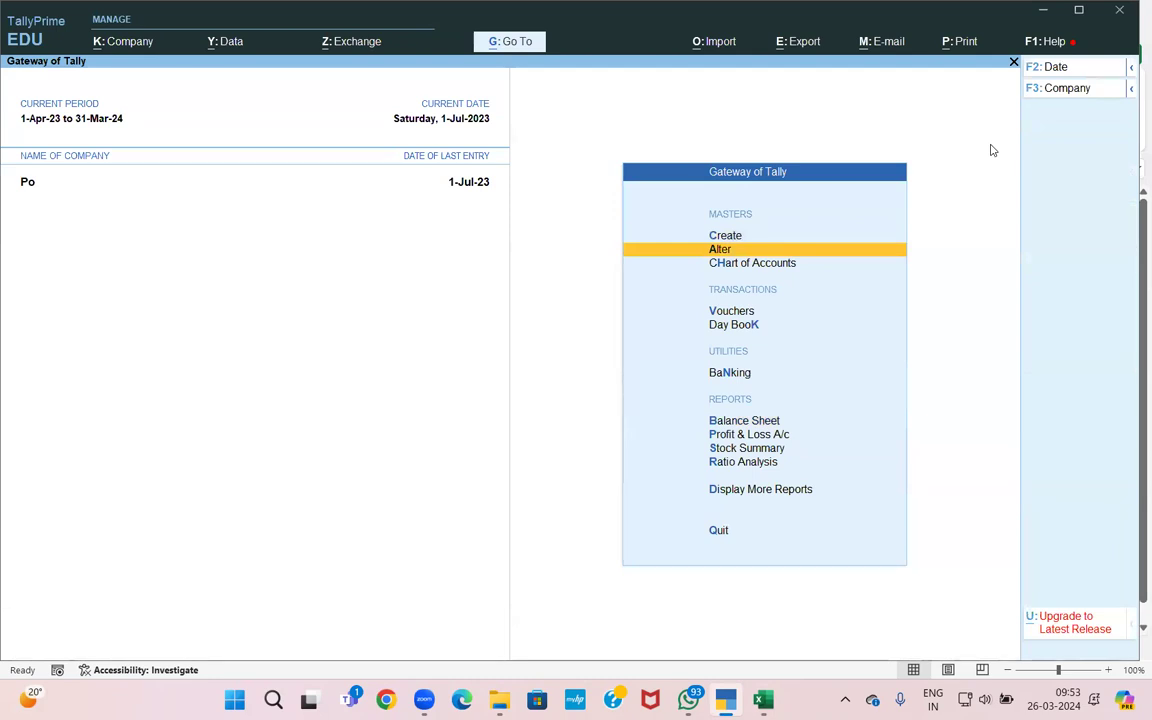
key("Down")
key("Down")
key("Return")
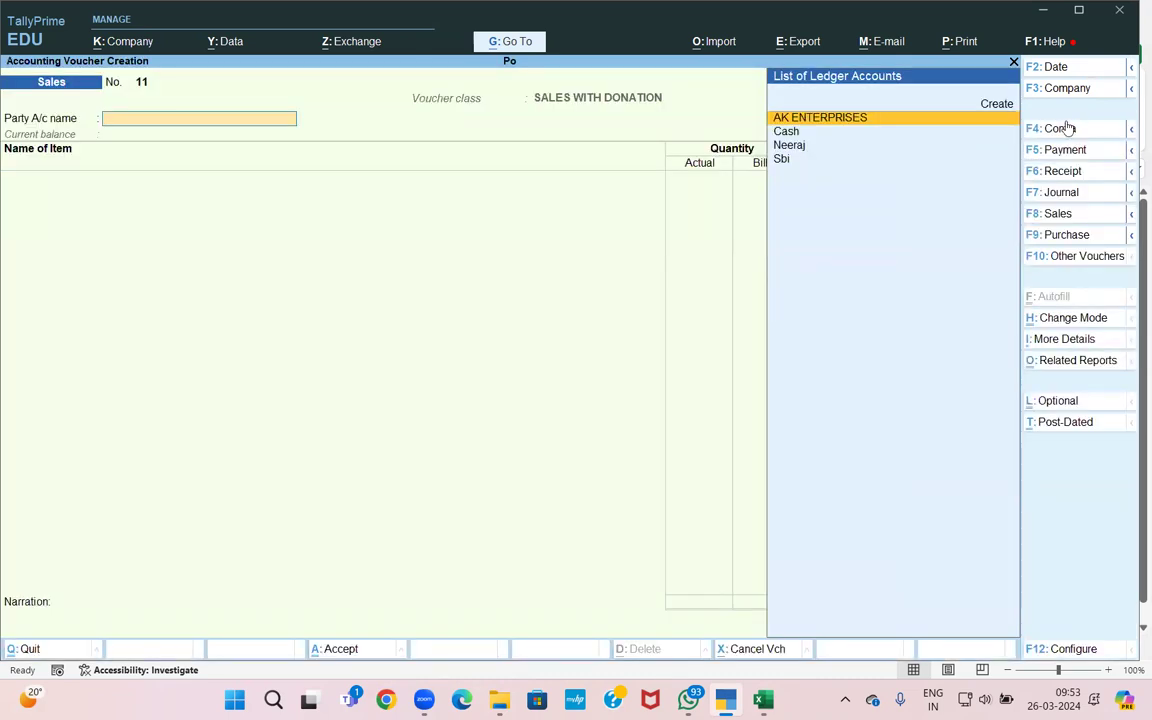
- Change the new voucher's type to Receipt and accept its voucher date
left_click(1068, 176)
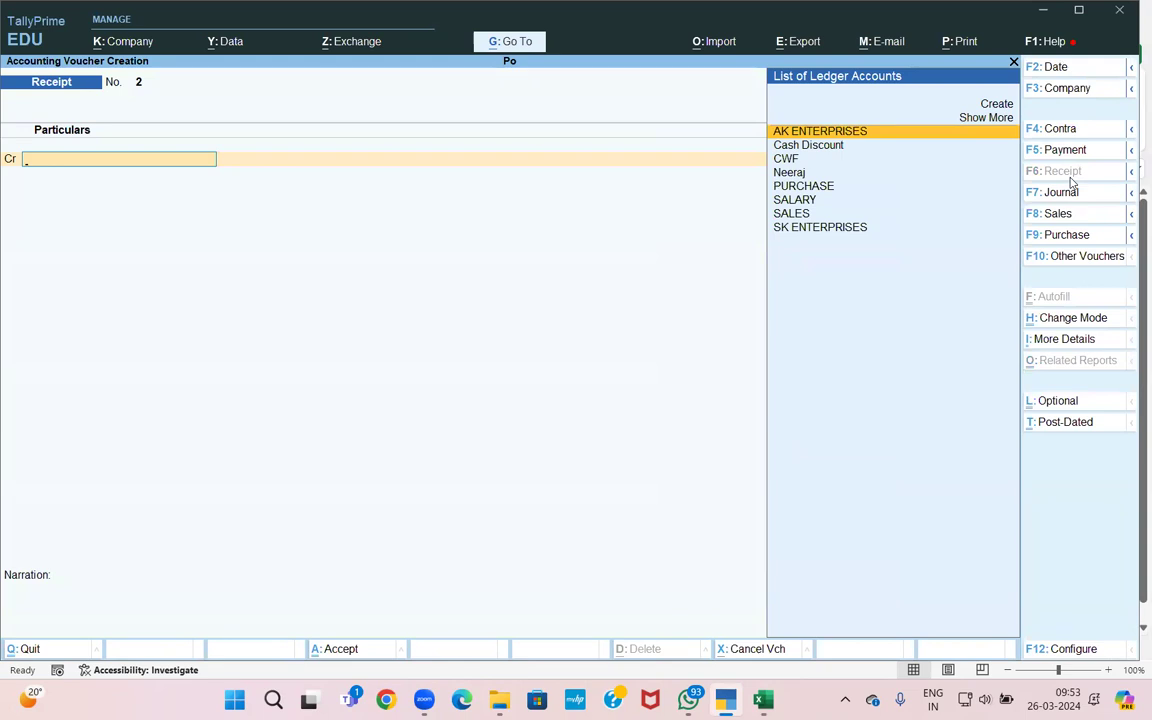
key("F2")
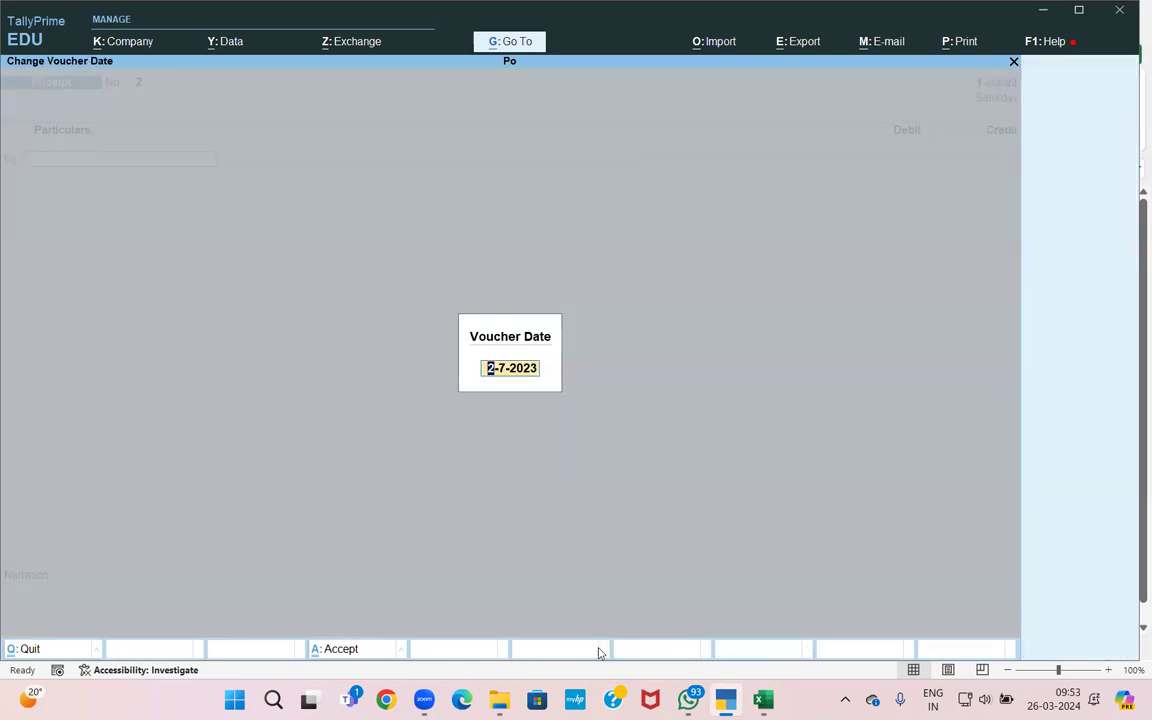
key("Return")
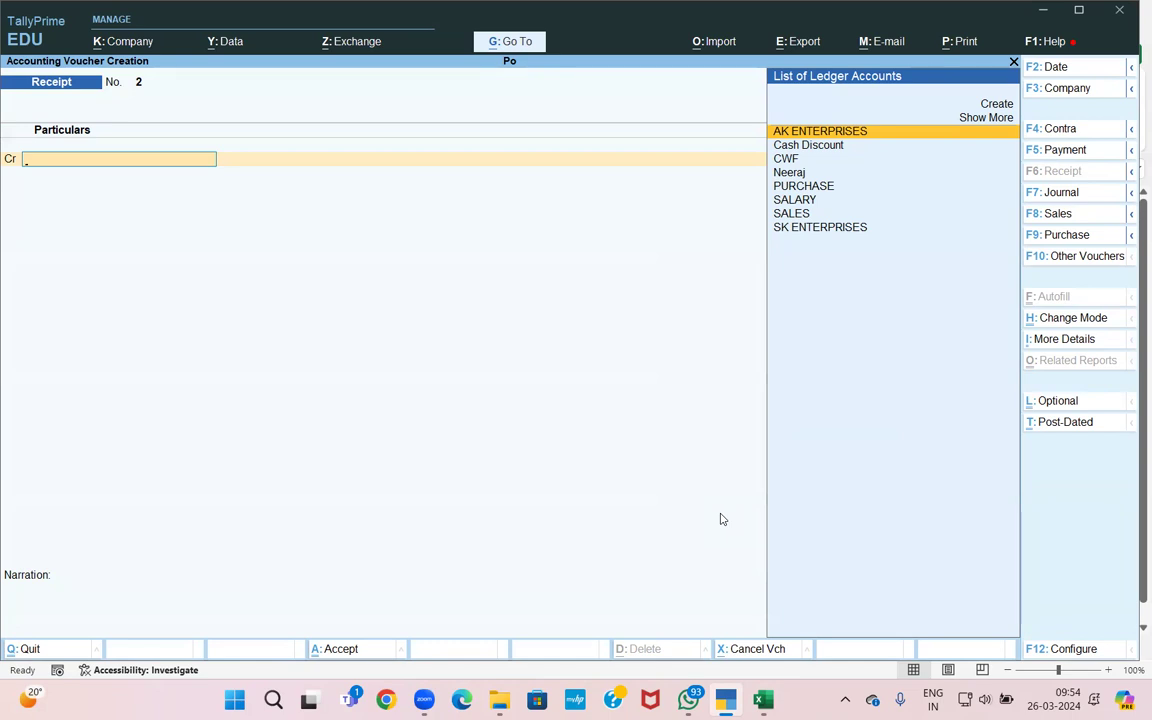
- Create a new ledger named "LOAN FROM HDFC BANK" from the receipt voucher's credit line
key("Up")
key("Up")
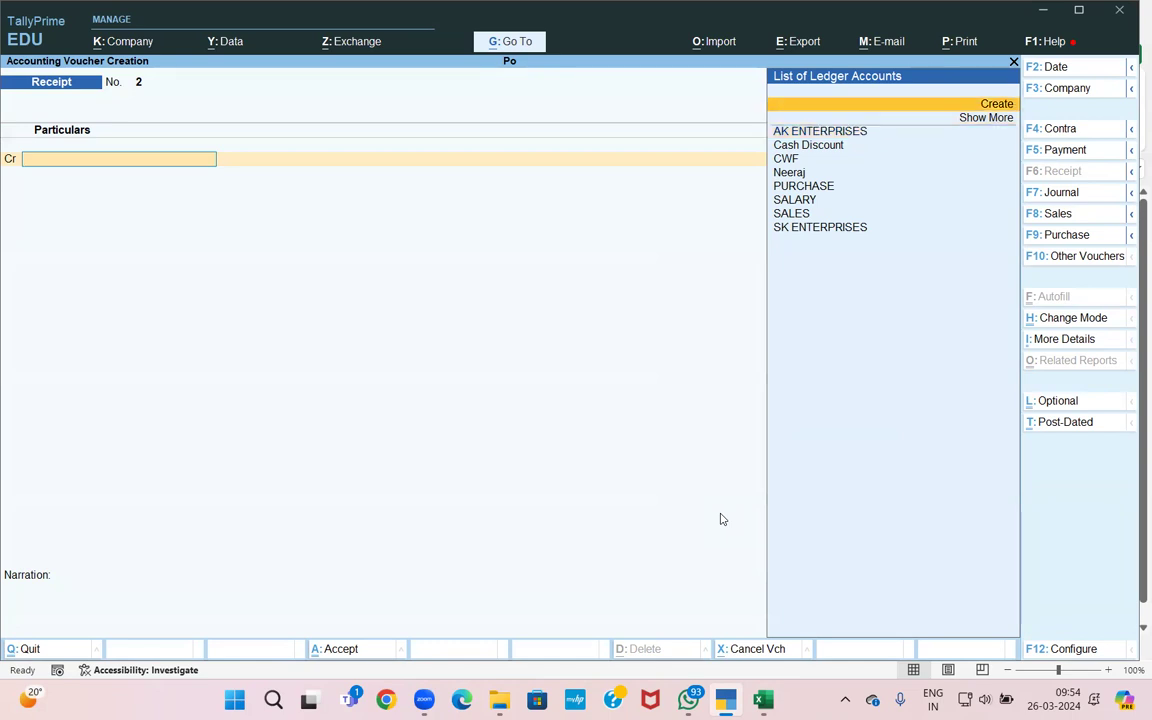
key("Return")
type("LOAN")
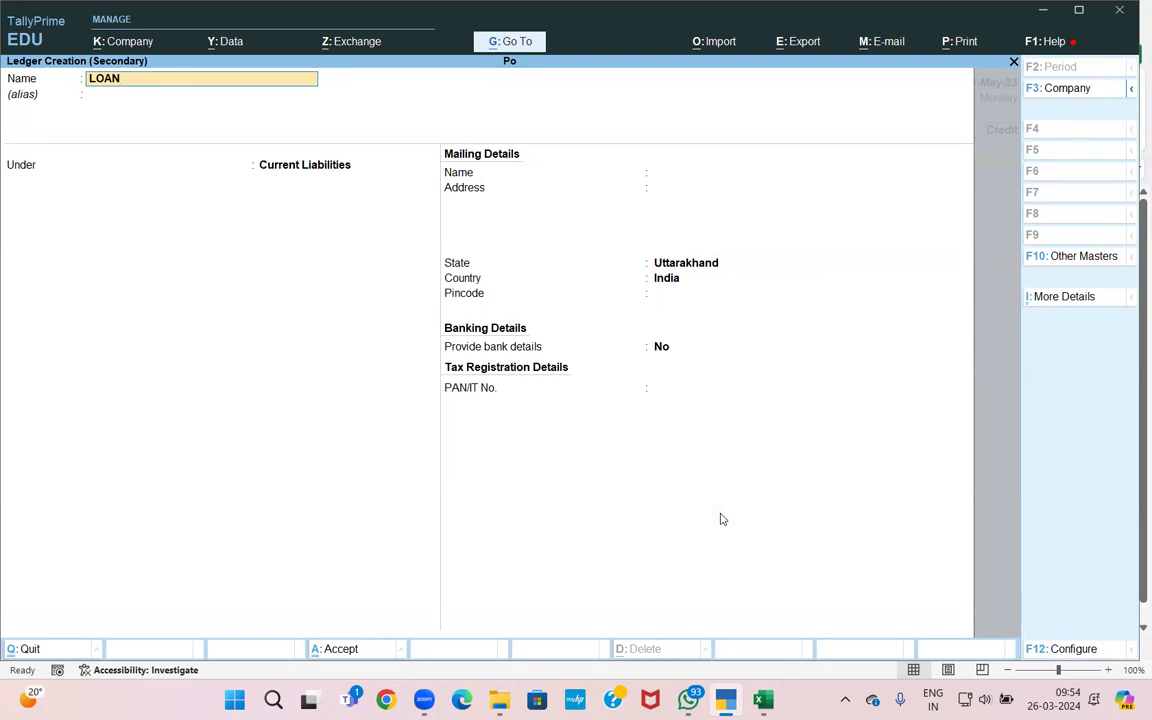
type(" FROM HDFC BANK")
key("Return")
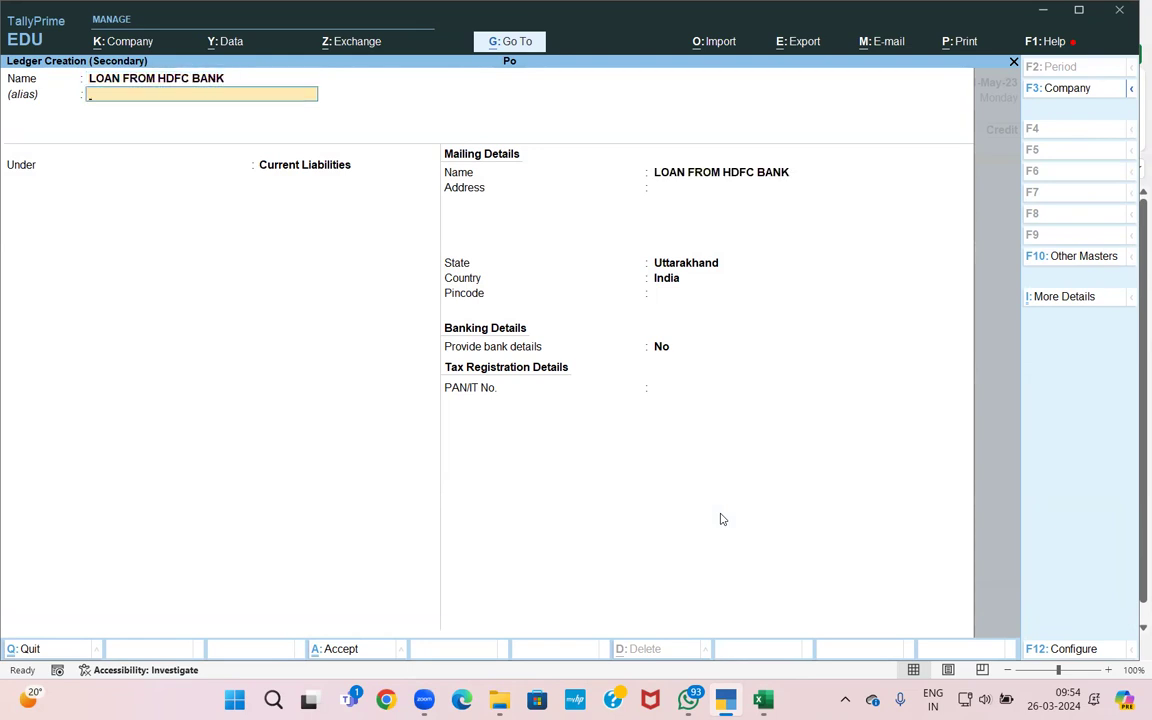
- Leave the ledger's alias blank and place the ledger under the Secured Loans group
key("Return")
type("BA")
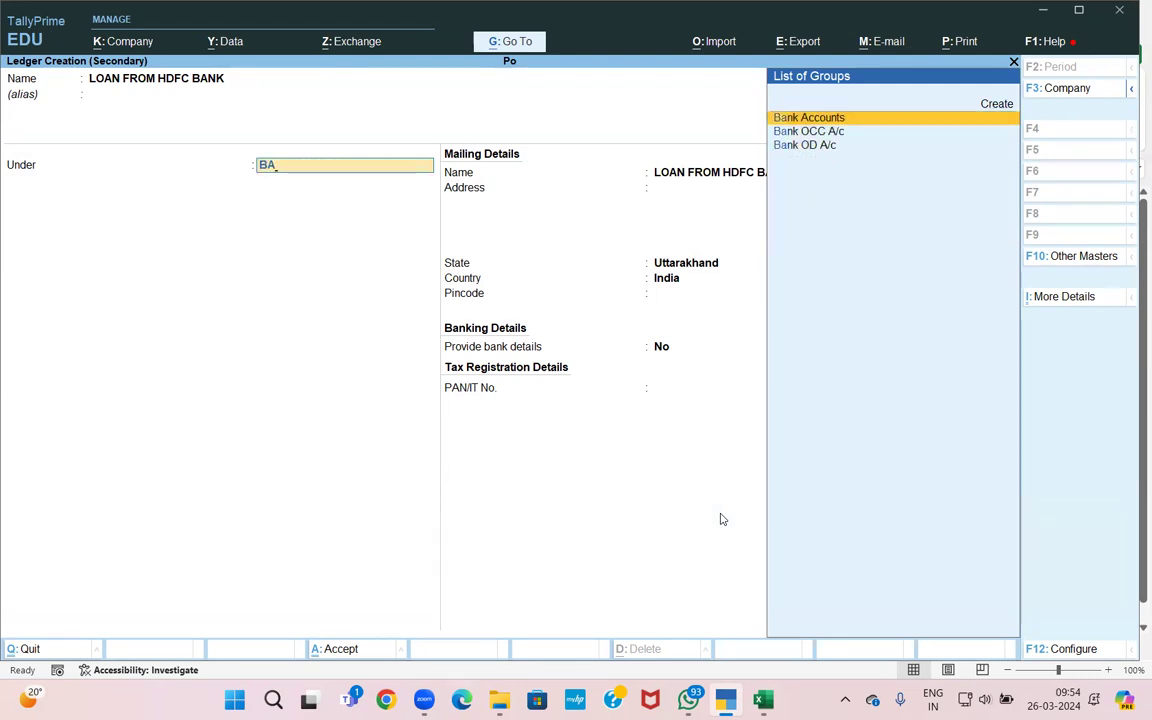
key("BackSpace")
key("BackSpace")
type("SE")
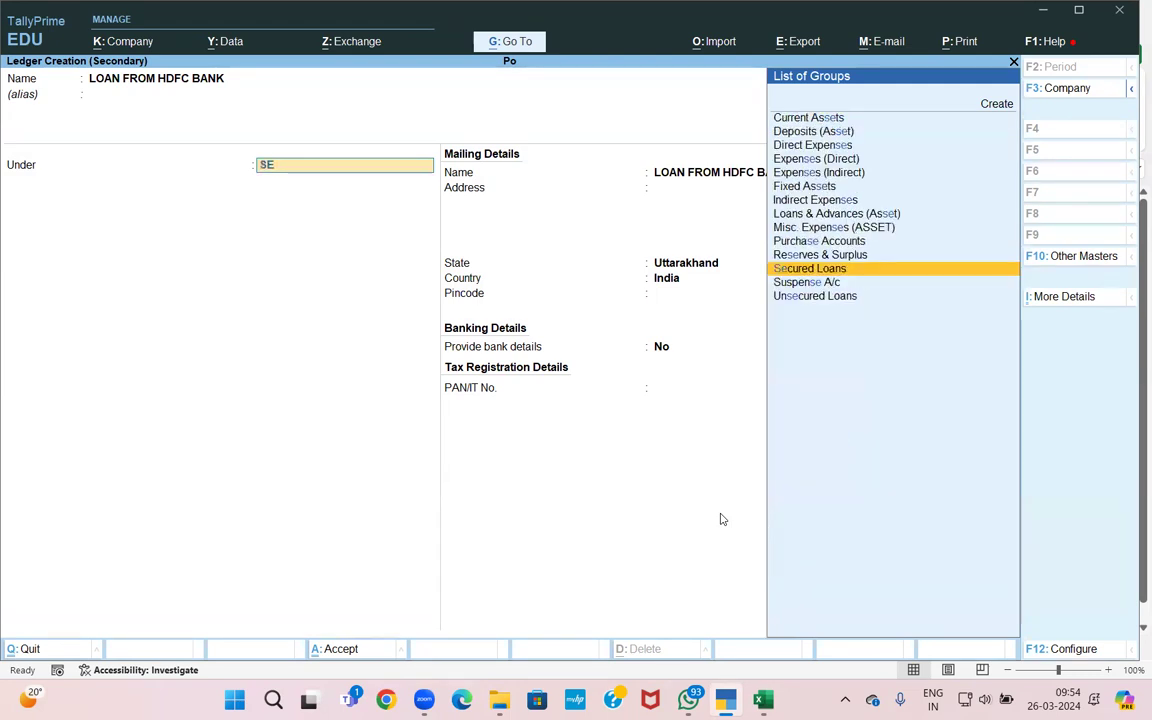
key("Return")
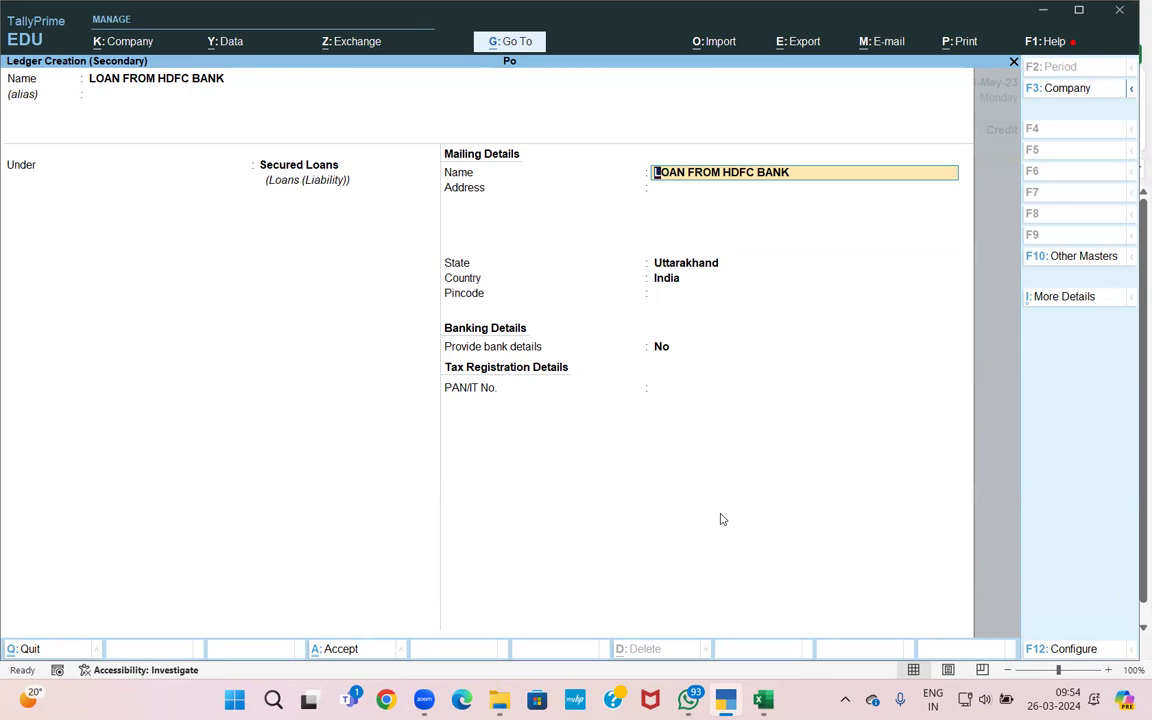
- Set Enable Interest Calculation to Yes in the company features and save the features
key("F11")
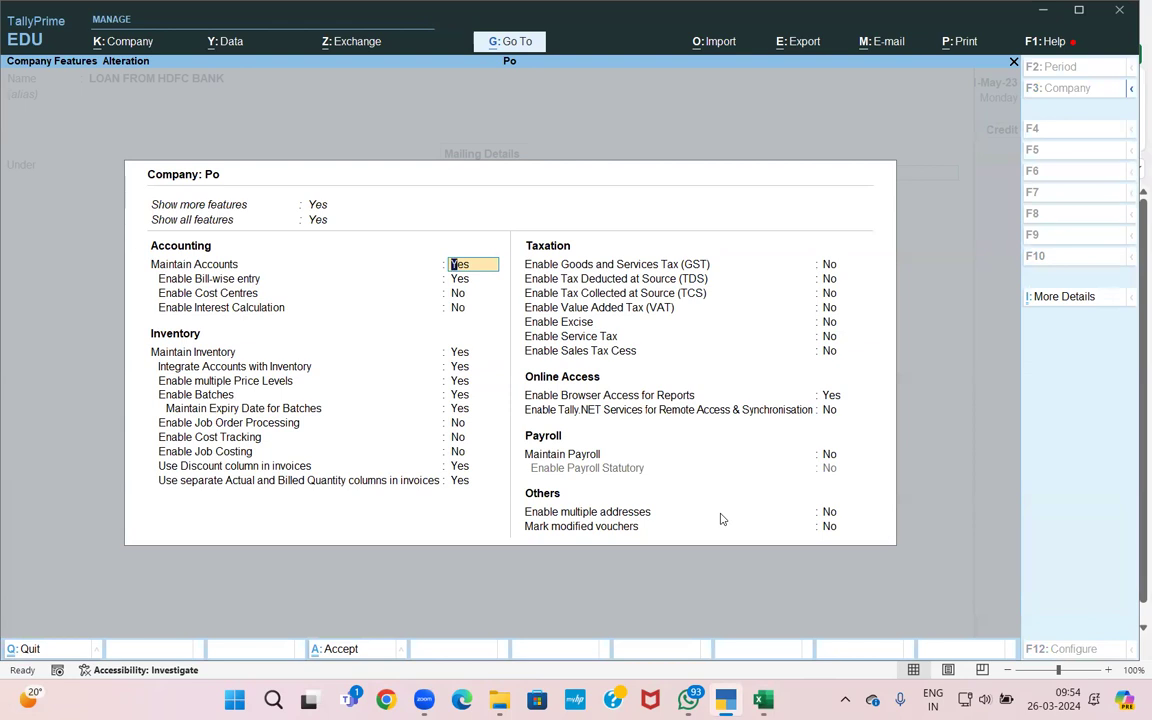
key("Return")
key("Return")
key("Return")
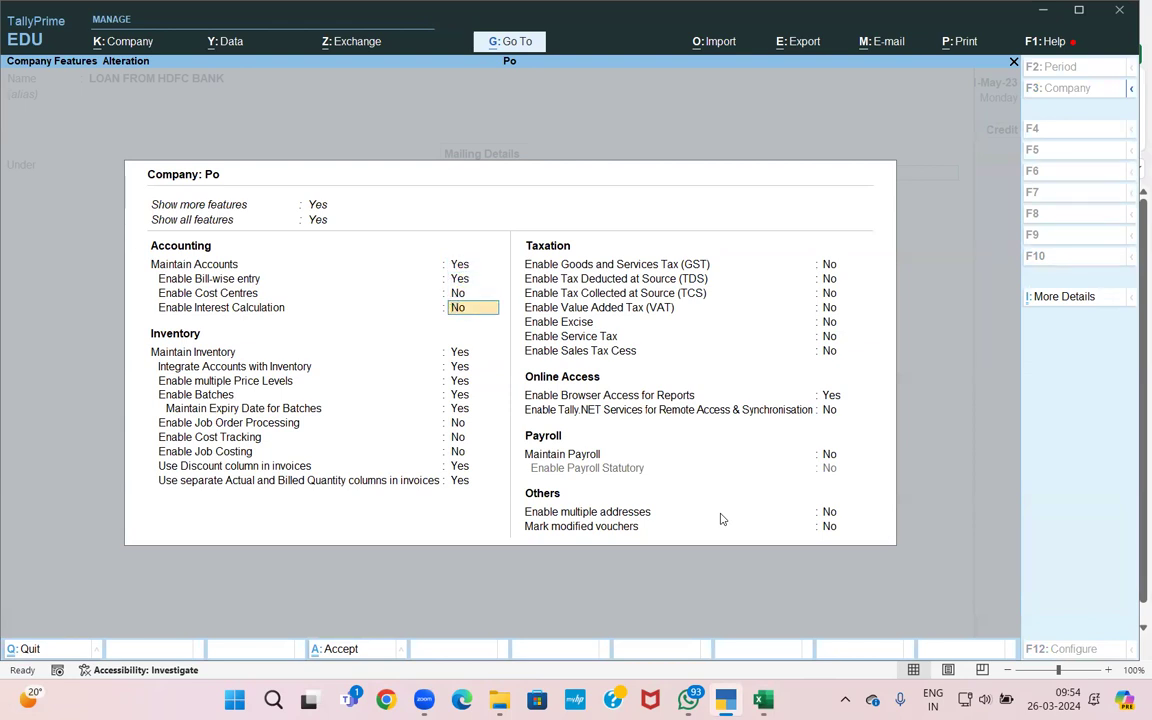
type("Y")
key("Return")
key("Return")
key("Return")
key("Return")
key("Return")
key("Return")
key("Return")
key("Return")
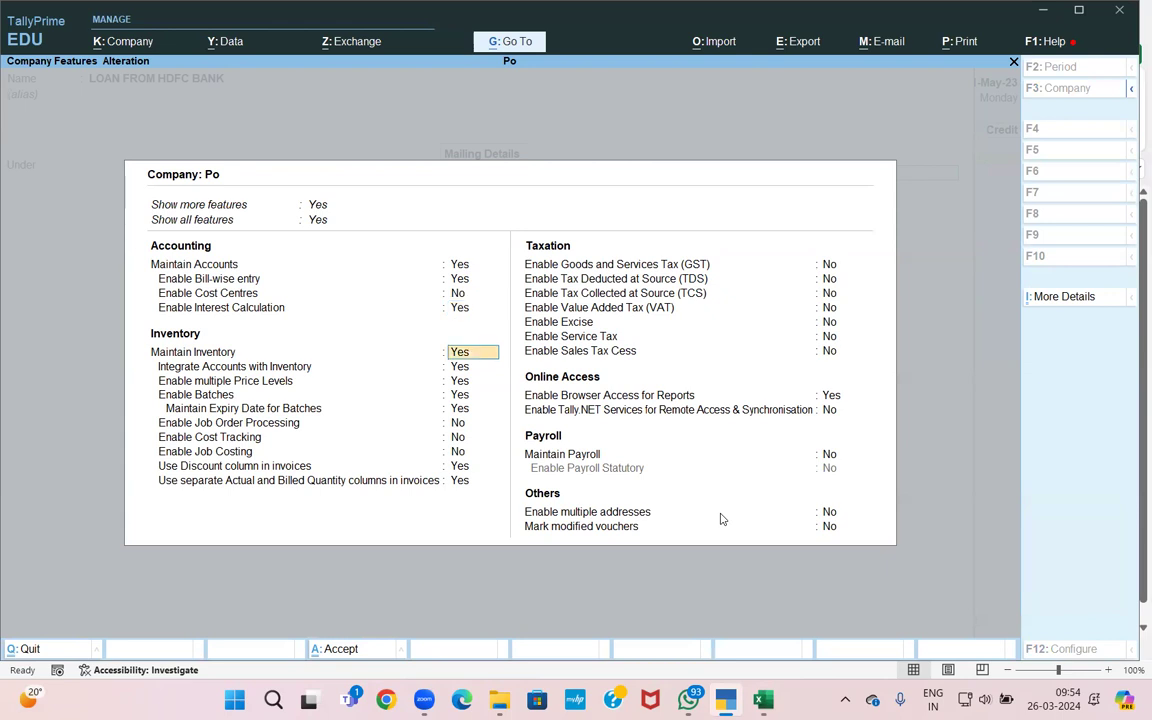
key("Return")
key("Return")
key("Return")
key("Return")
key("Return")
key("Return")
key("Return")
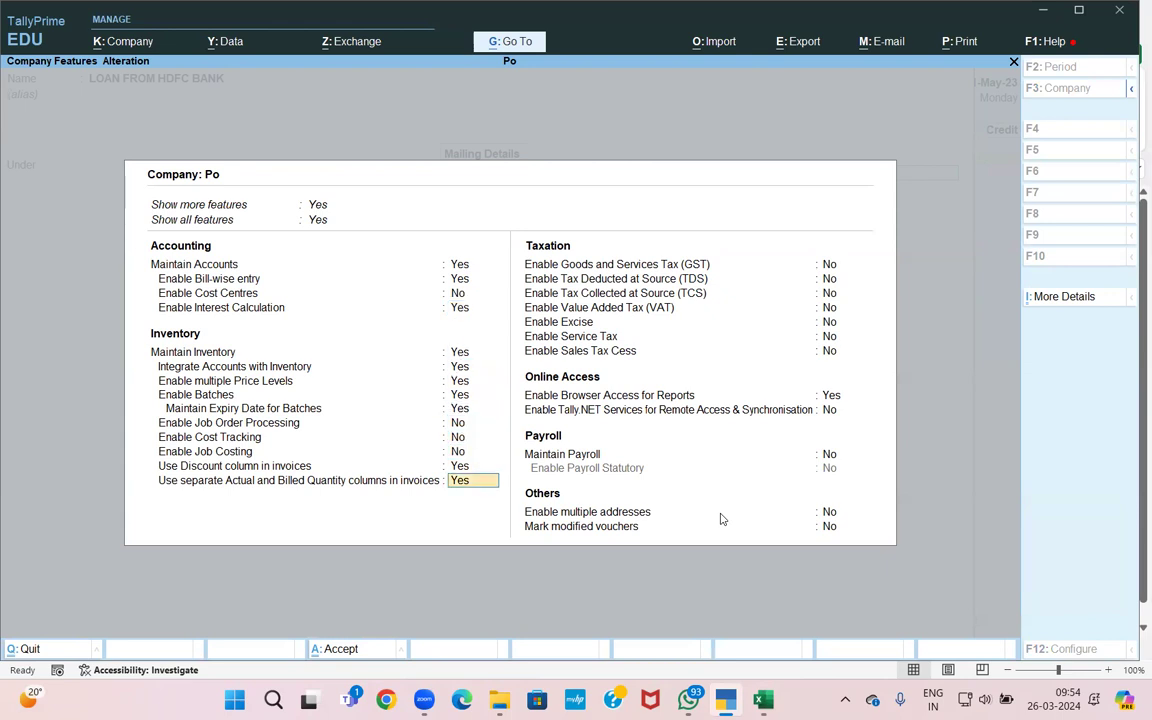
key("Return")
key("Return")
key("Return")
key("Return")
key("Return")
key("Return")
key("Return")
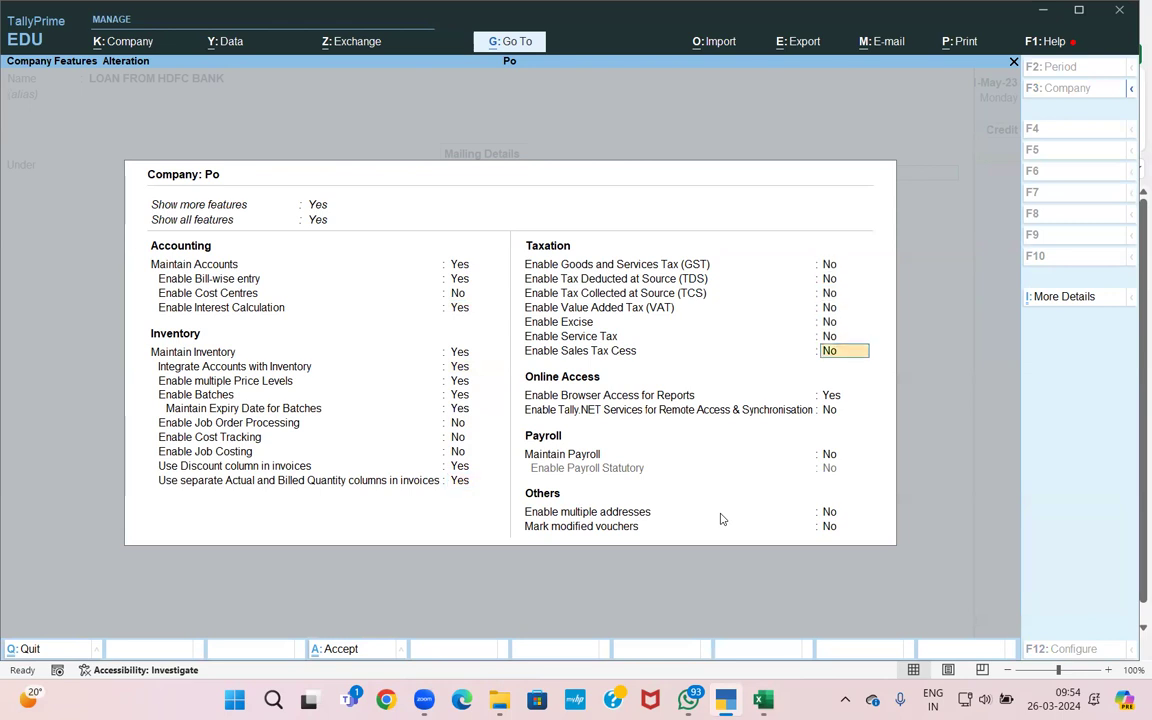
key("Return")
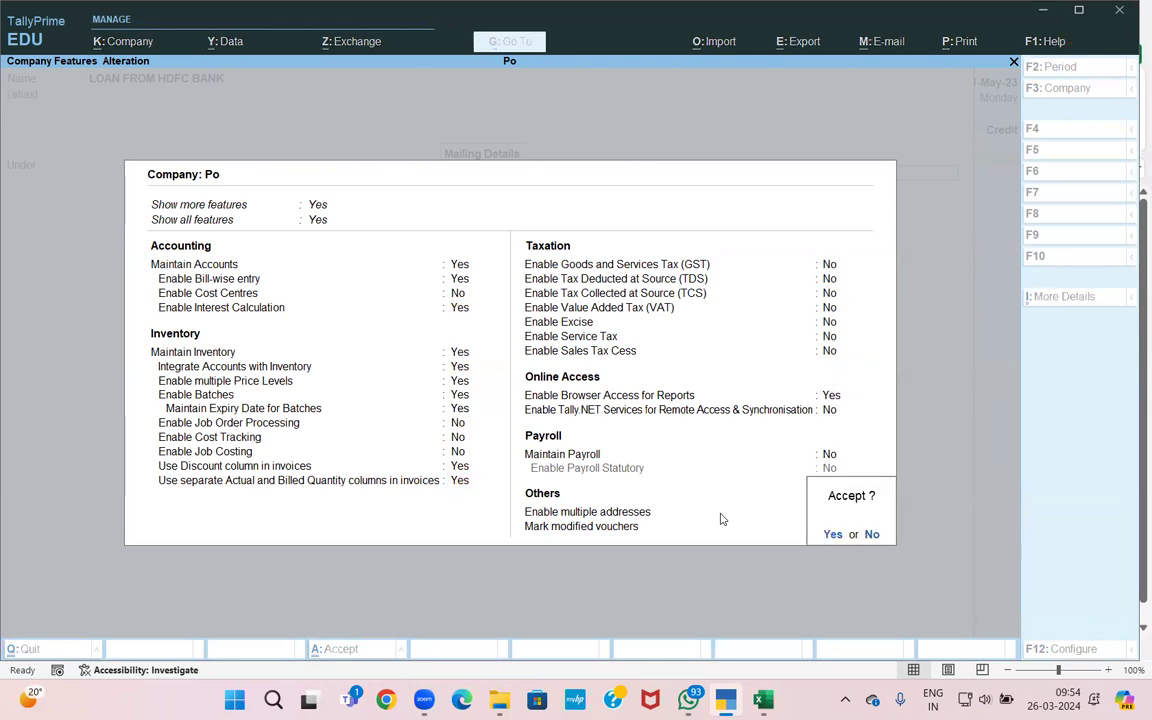
key("Return")
- Activate interest calculation for the loan ledger and enable the use of advance interest parameters
key("BackSpace")
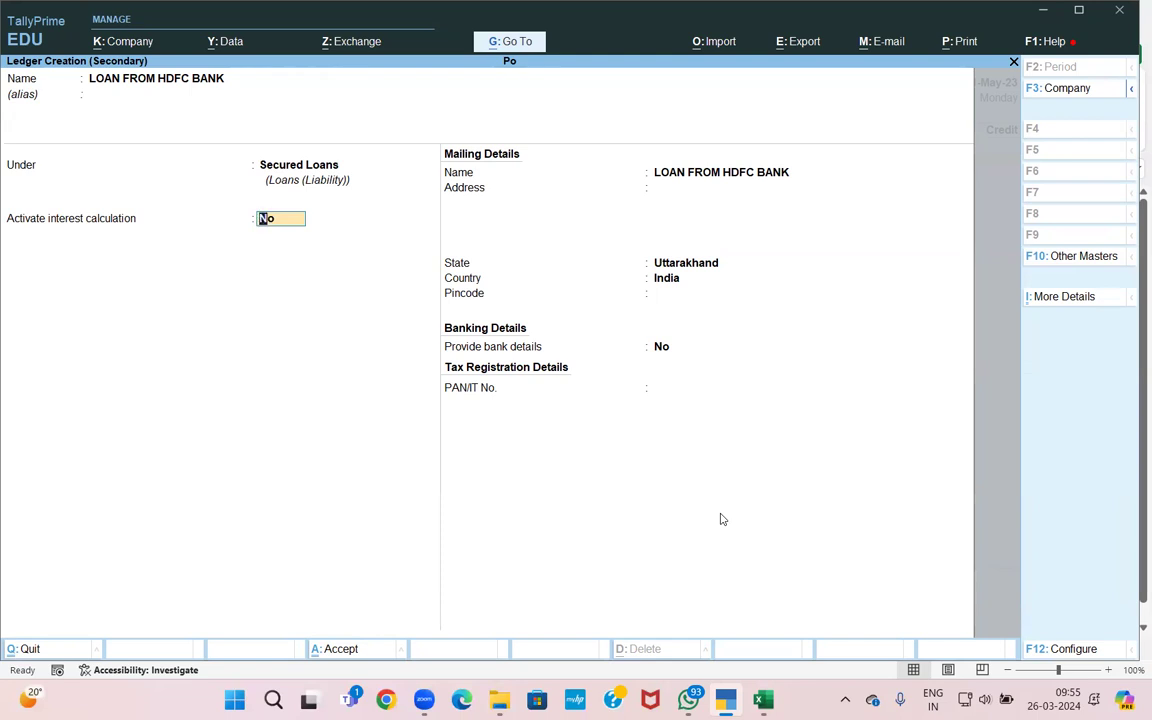
type("y")
key("Return")
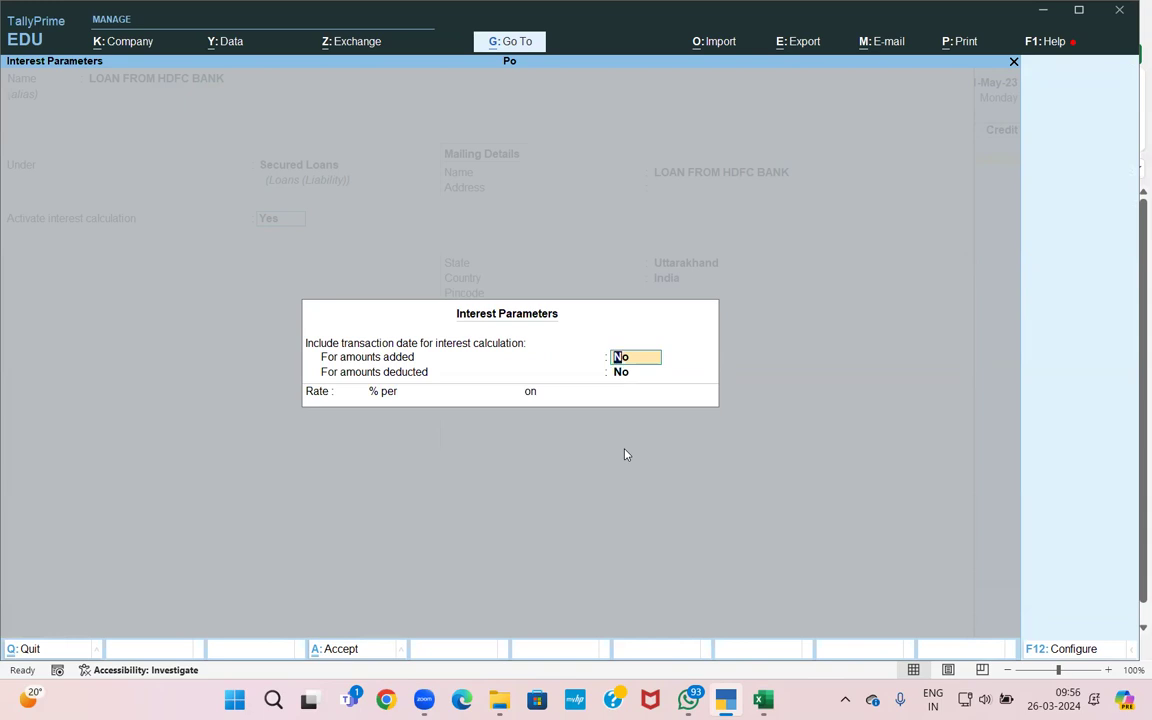
key("F12")
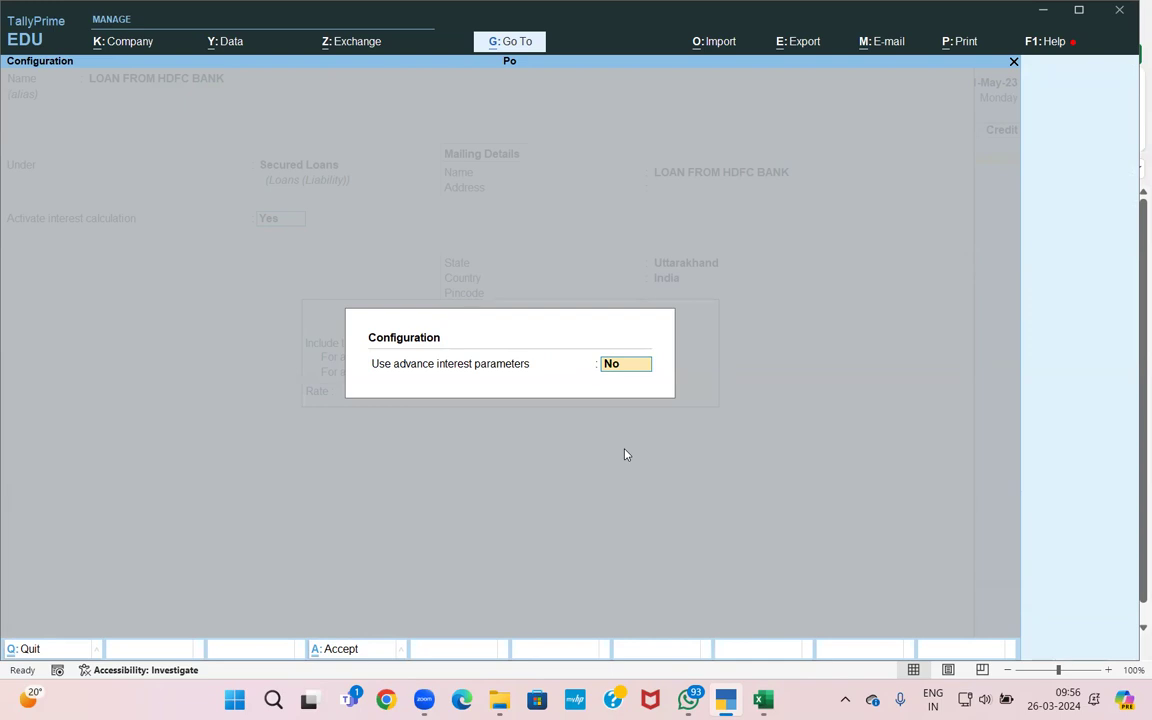
type("y")
key("Return")
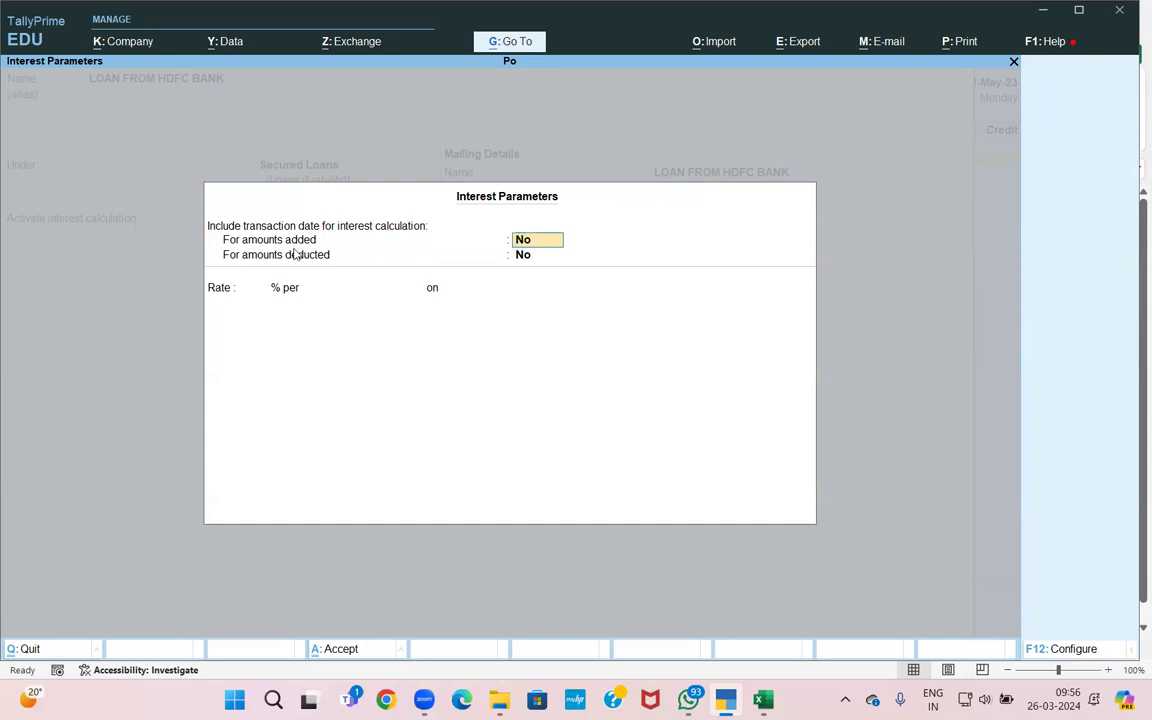
- Include the transaction date in the interest calculation for both amounts added and amounts deducted
type("y")
key("Return")
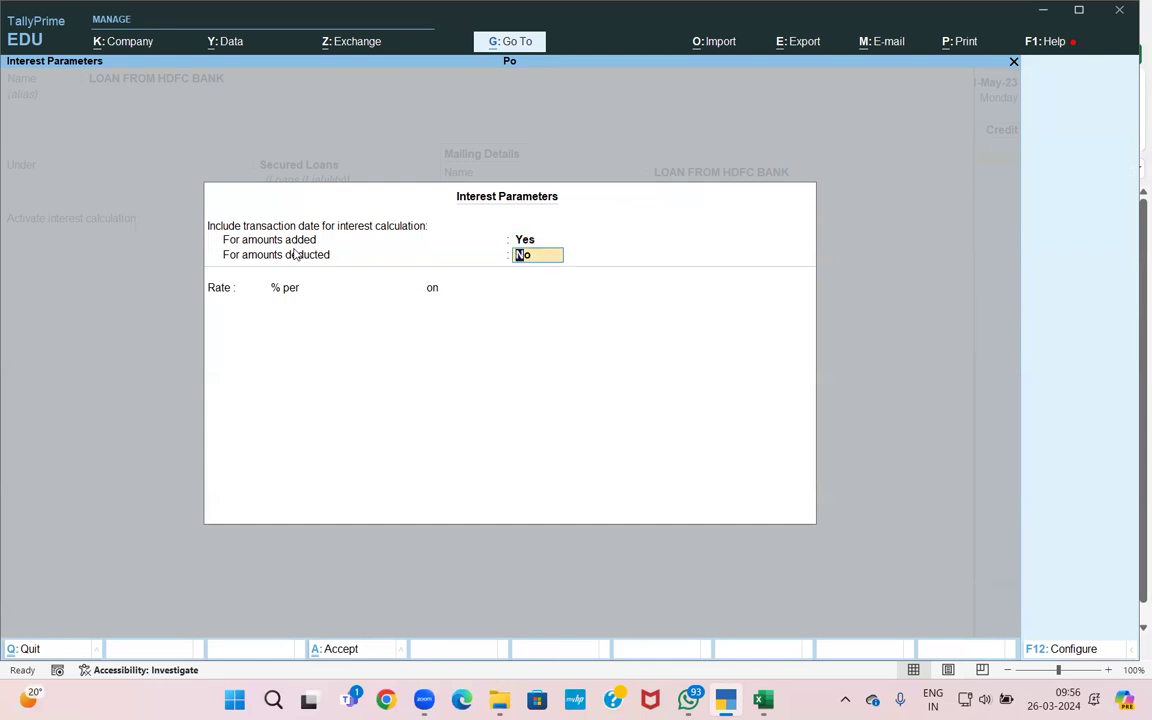
type("y")
key("Return")
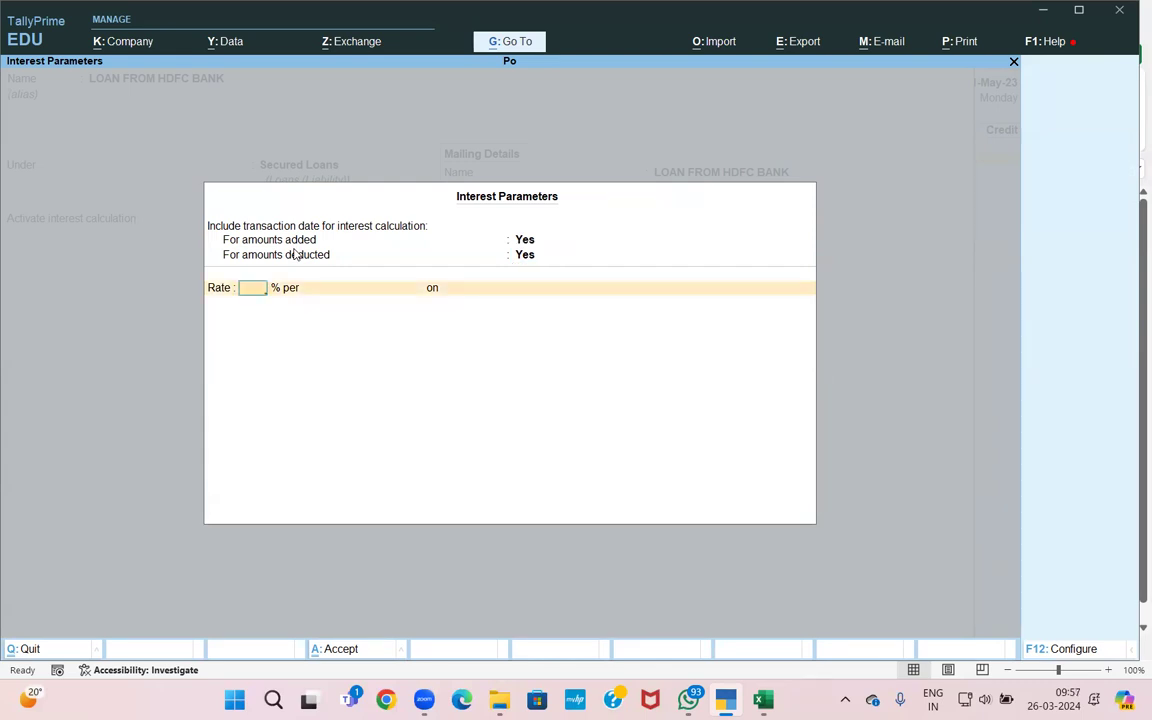
- Set the first interest rate to 10% per 365-Day Year
type("12")
key("BackSpace")
key("BackSpace")
type("10")
key("Return")
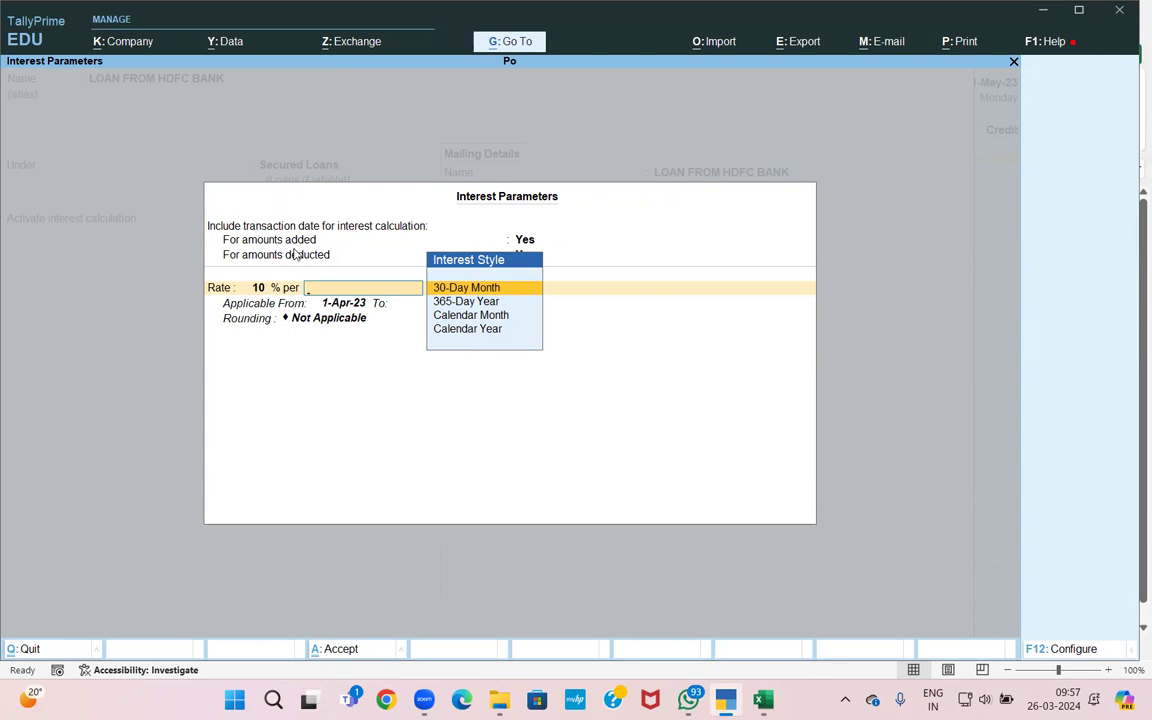
key("Down")
key("Down")
key("Down")
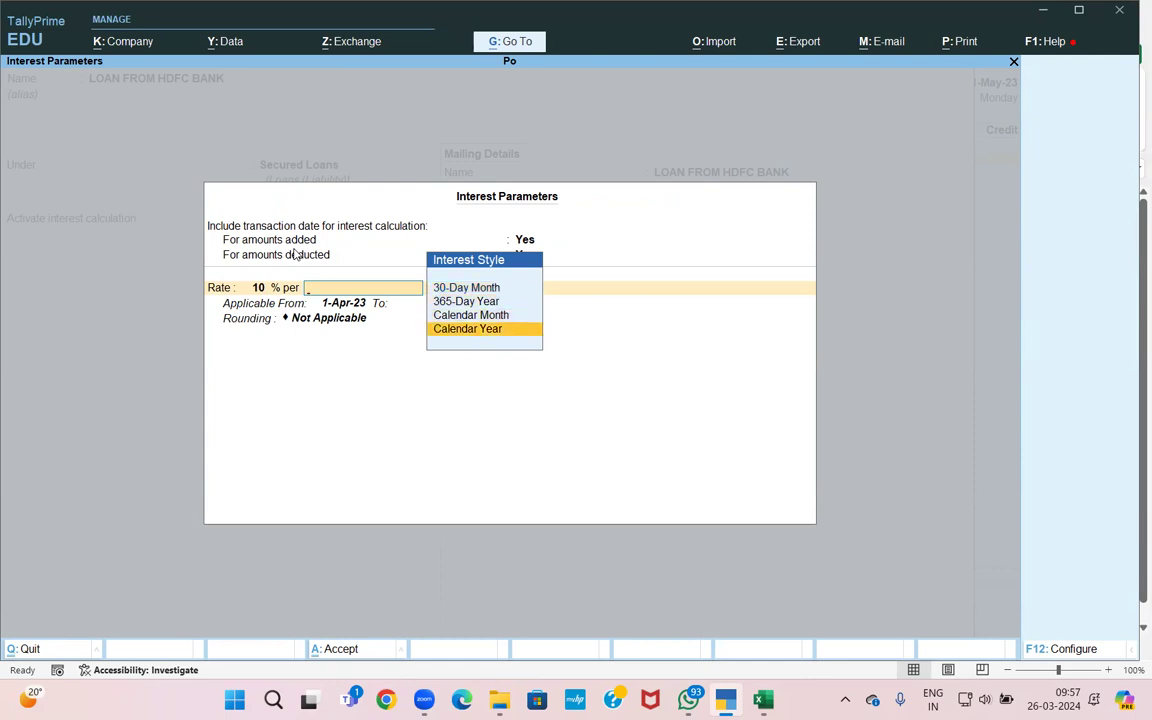
key("Up")
key("Up")
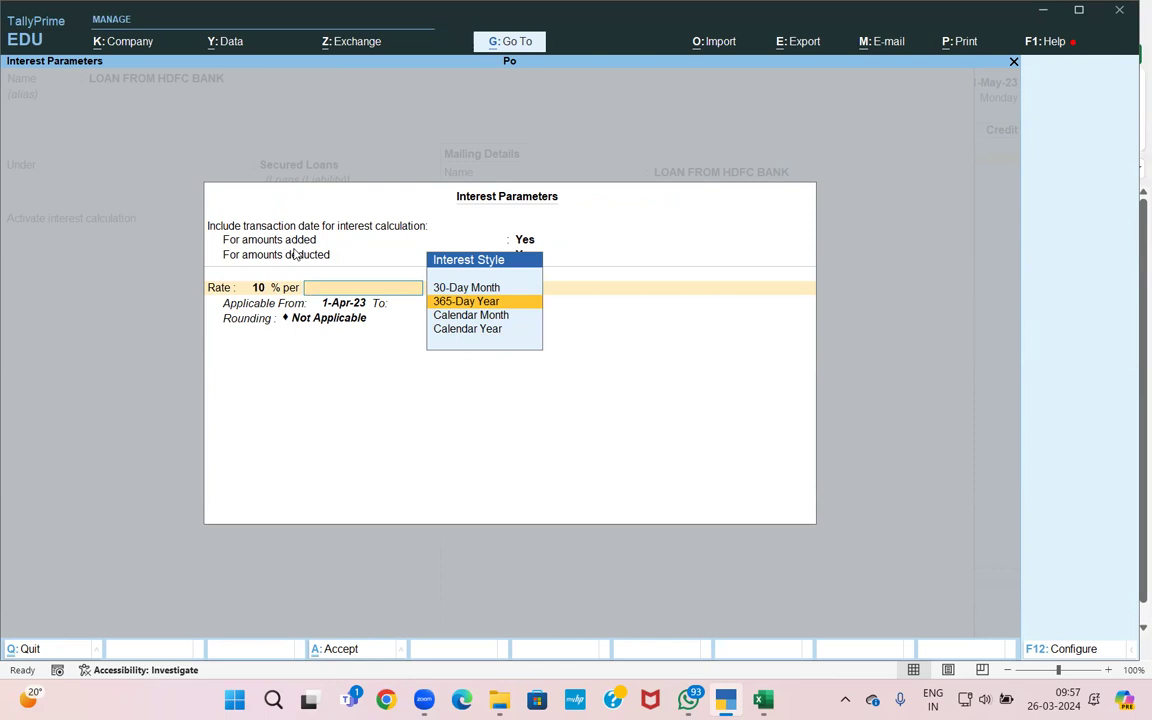
key("Down")
key("Down")
key("Up")
key("Up")
key("Return")
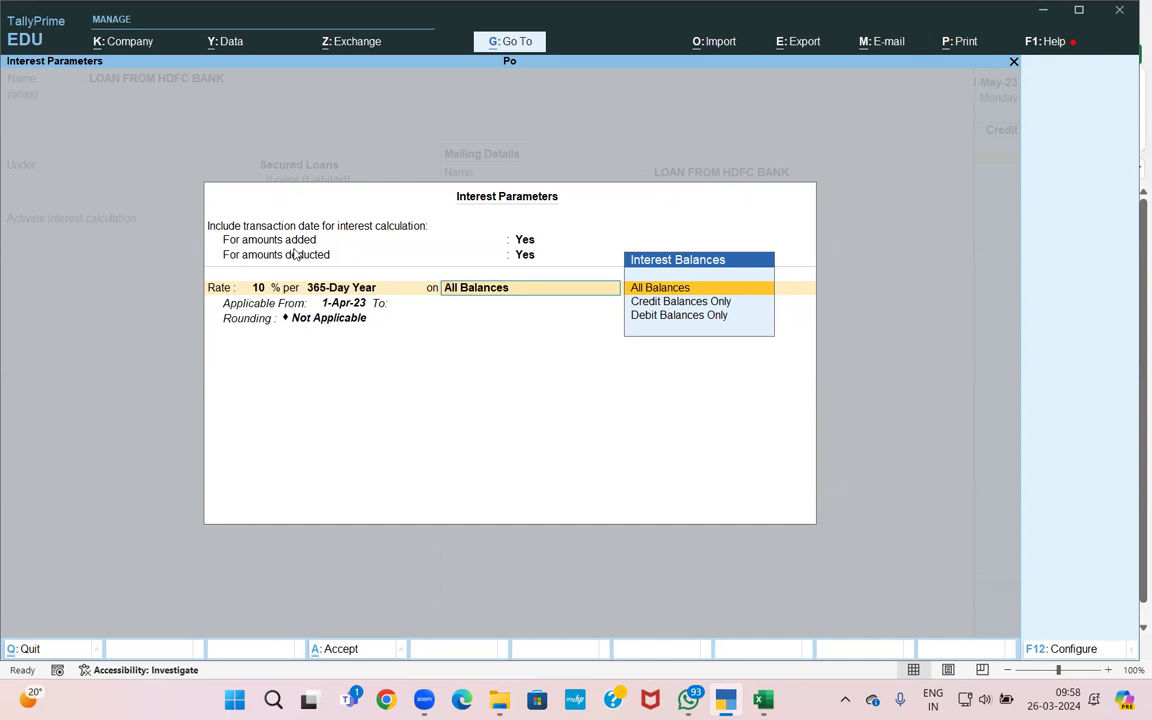
- Apply the 10% rate to Credit Balances Only, from 1-May-23 to 31-Jul-23
key("Down")
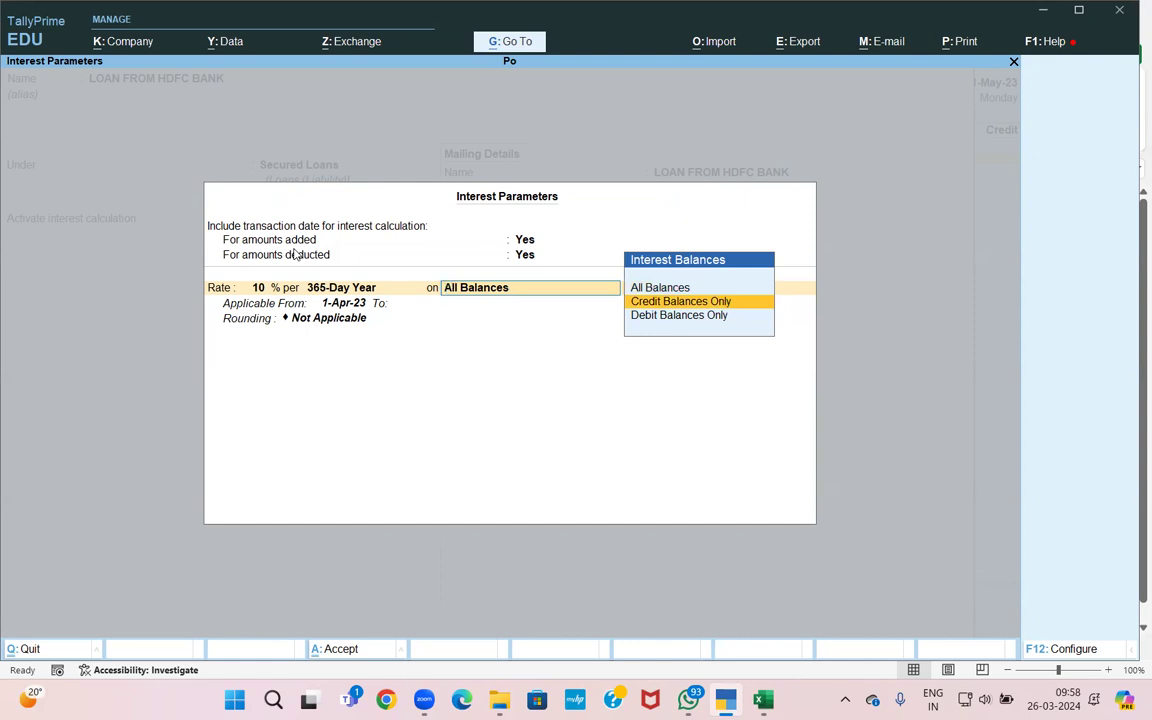
key("Return")
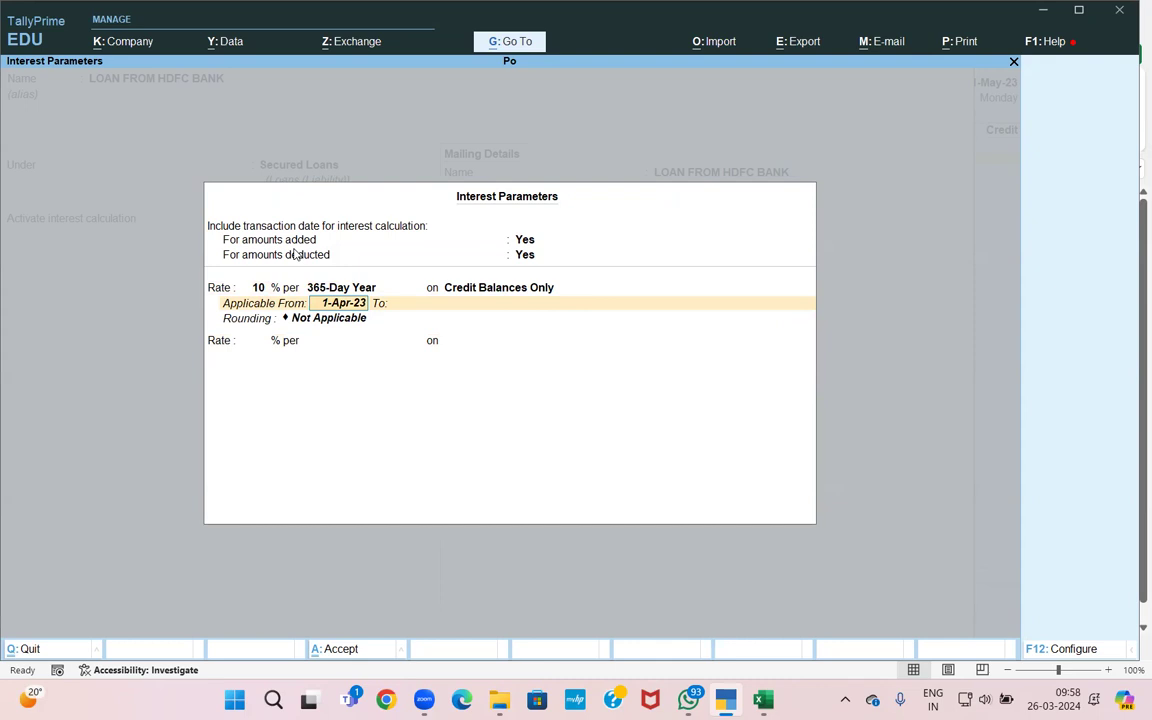
type("1-5")
key("Return")
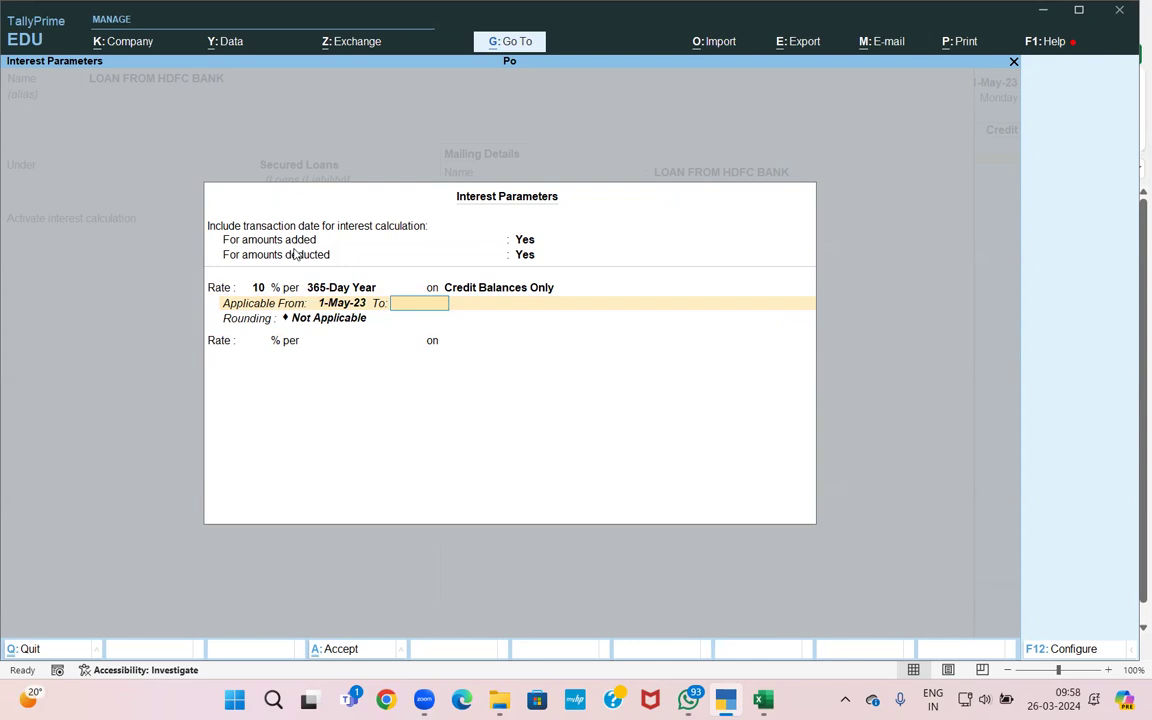
type("31-7")
key("Return")
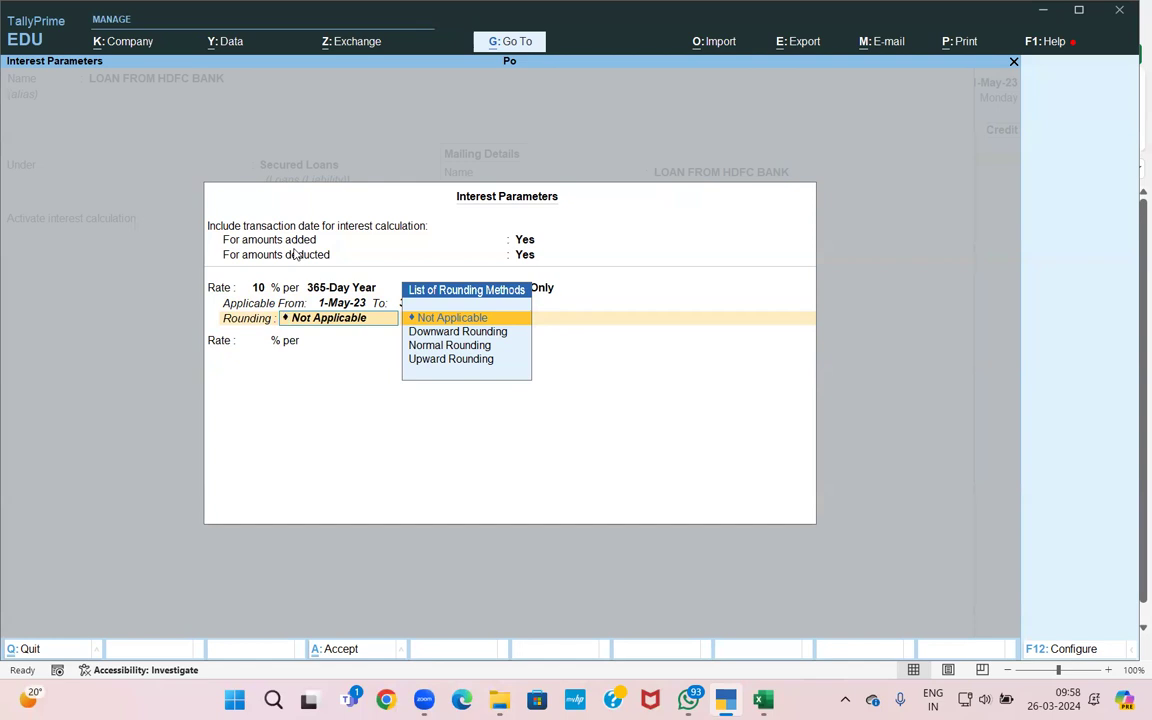
- Set the 10% rate's rounding method to Normal Rounding with a limit of 1
key("Down")
key("Down")
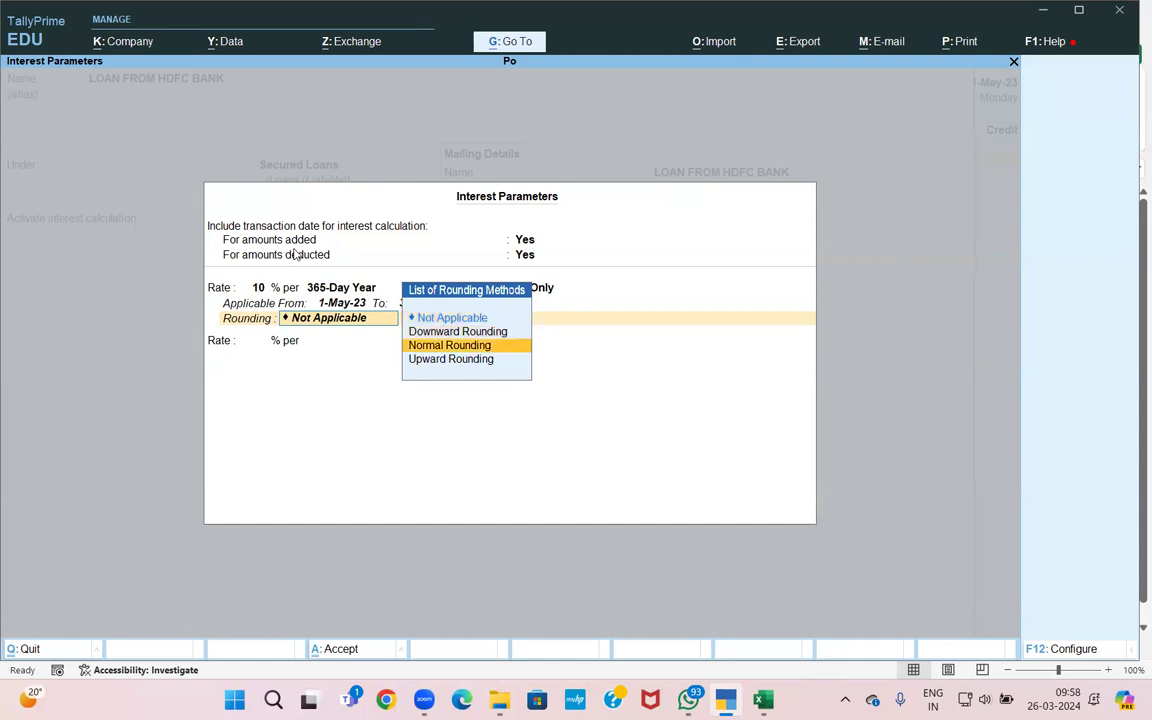
key("Return")
type("1")
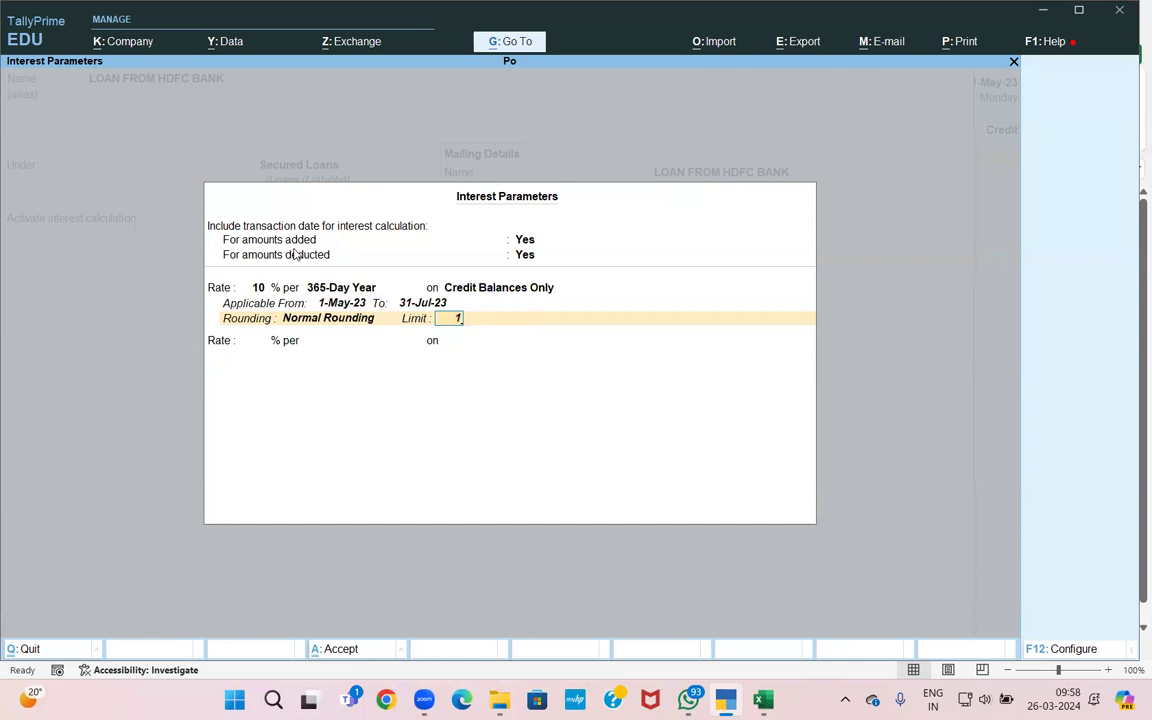
key("Return")
- Add a second interest rate of 12% per 365-Day Year on Credit Balances Only
type("12")
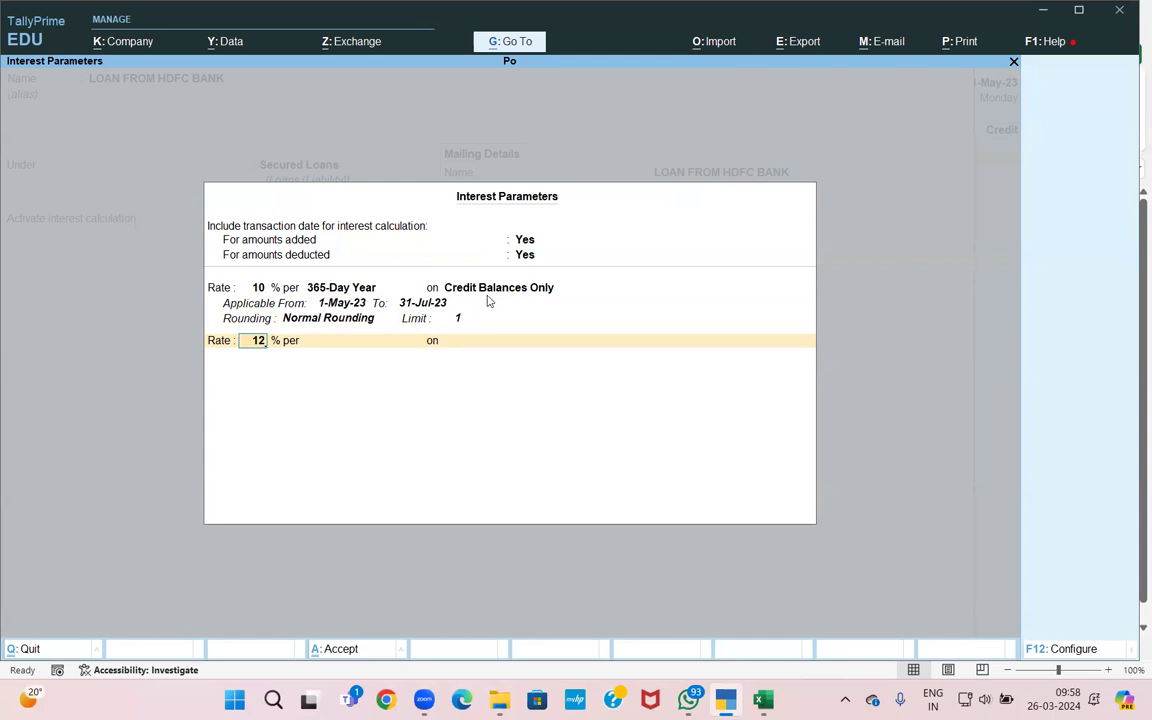
key("Return")
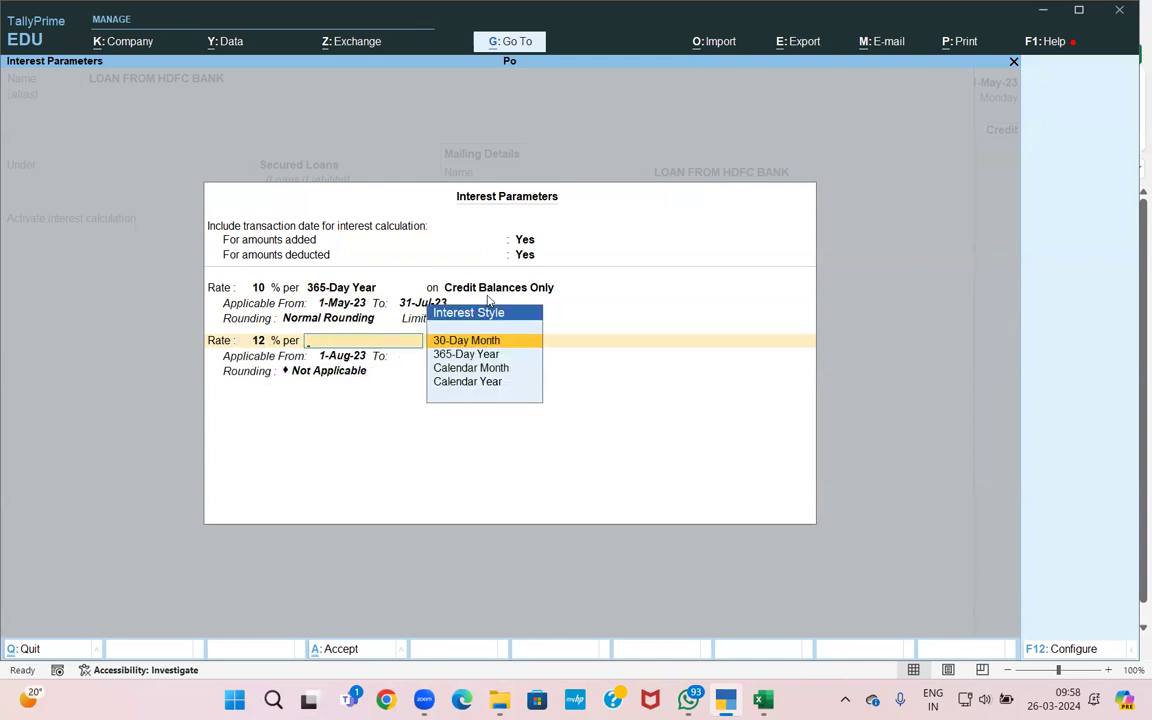
key("Down")
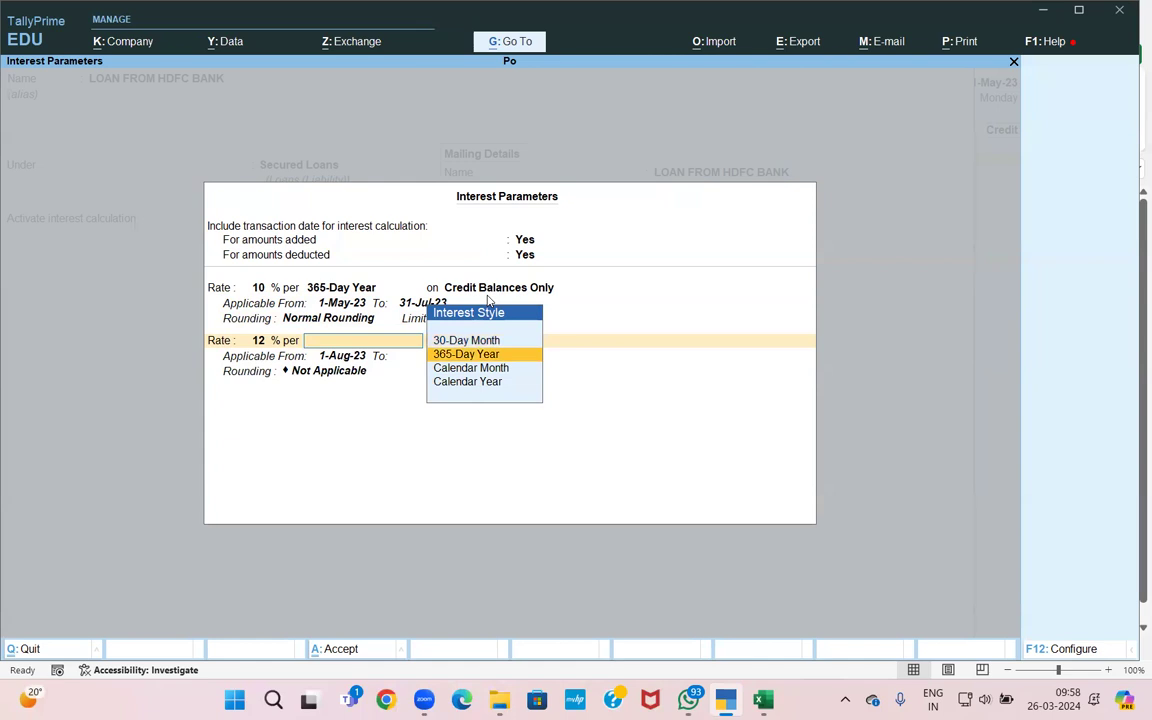
key("Return")
key("Down")
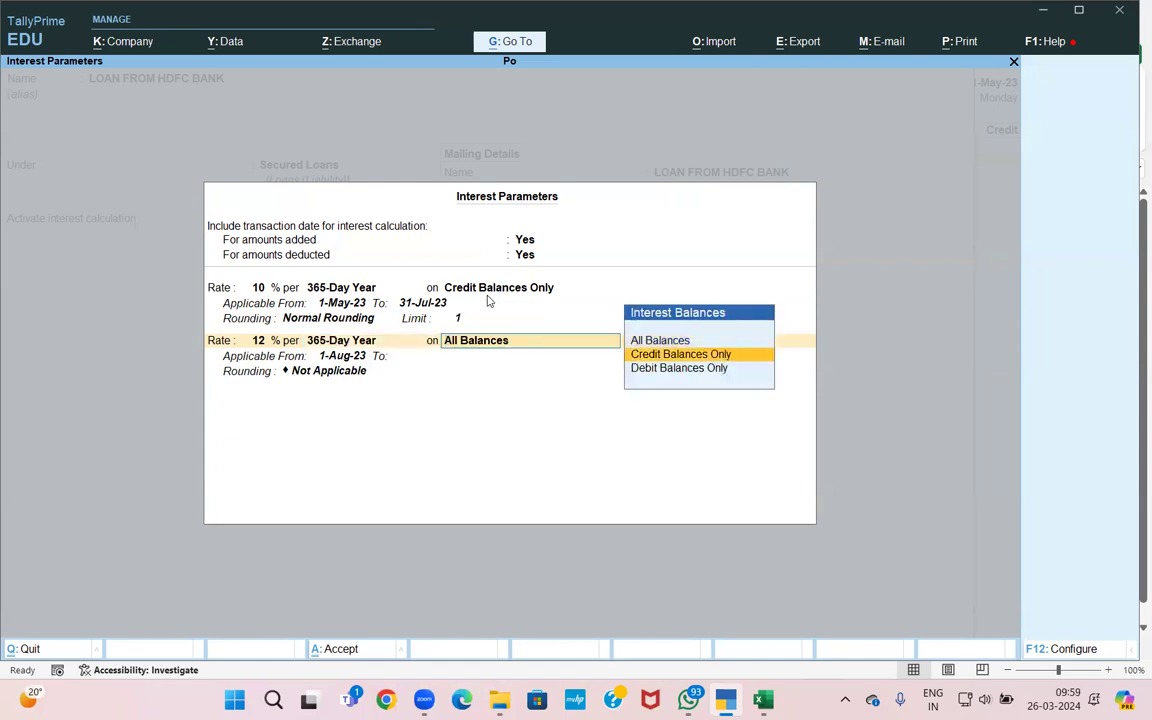
key("Return")
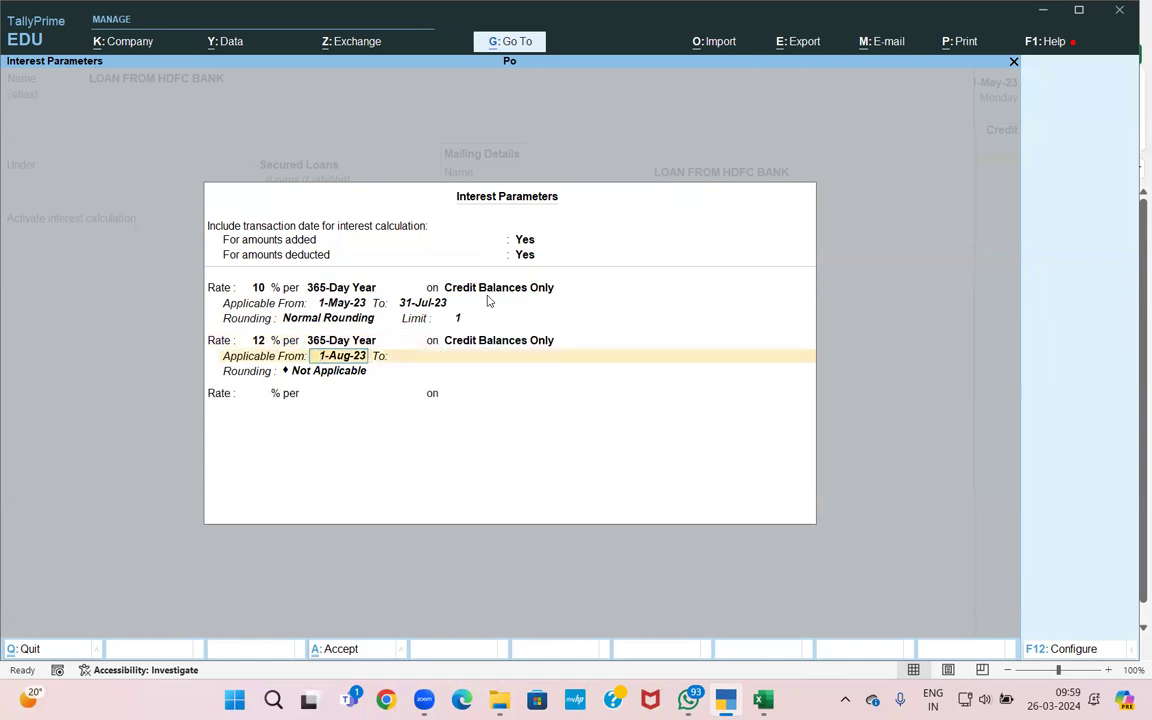
- Accept 1-Aug-23 as the 12% rate's start date, leave its end date blank and choose Normal Rounding
key("Return")
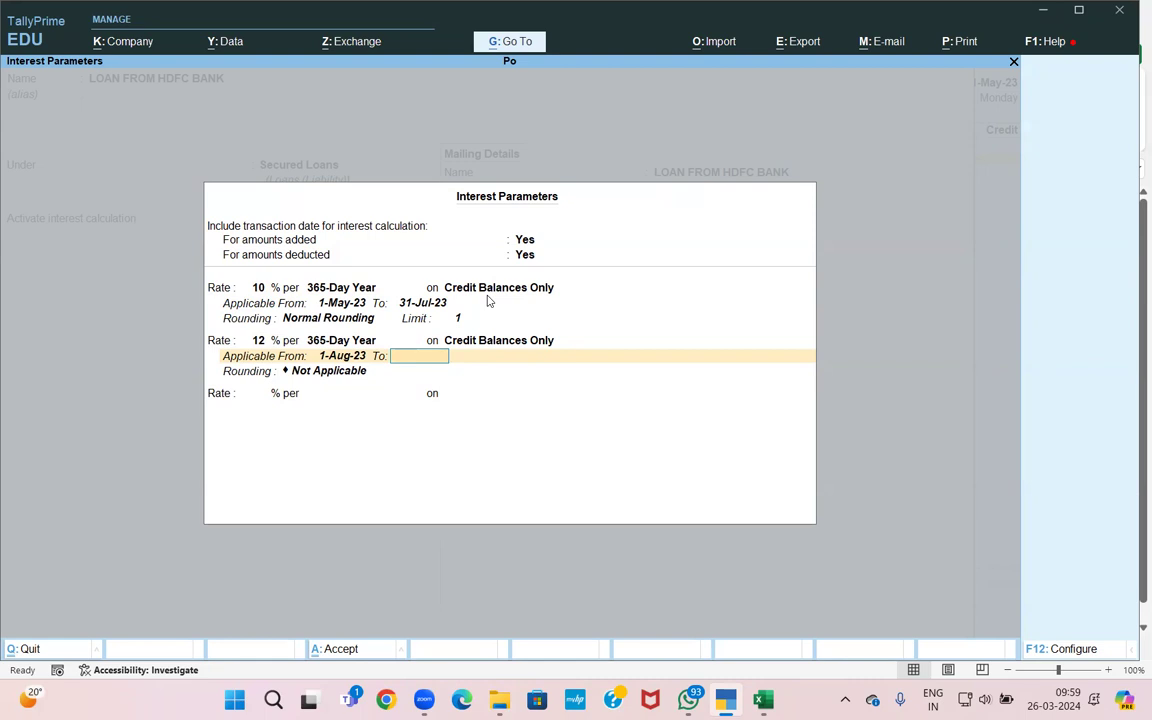
key("Return")
key("Down")
key("Down")
key("Return")
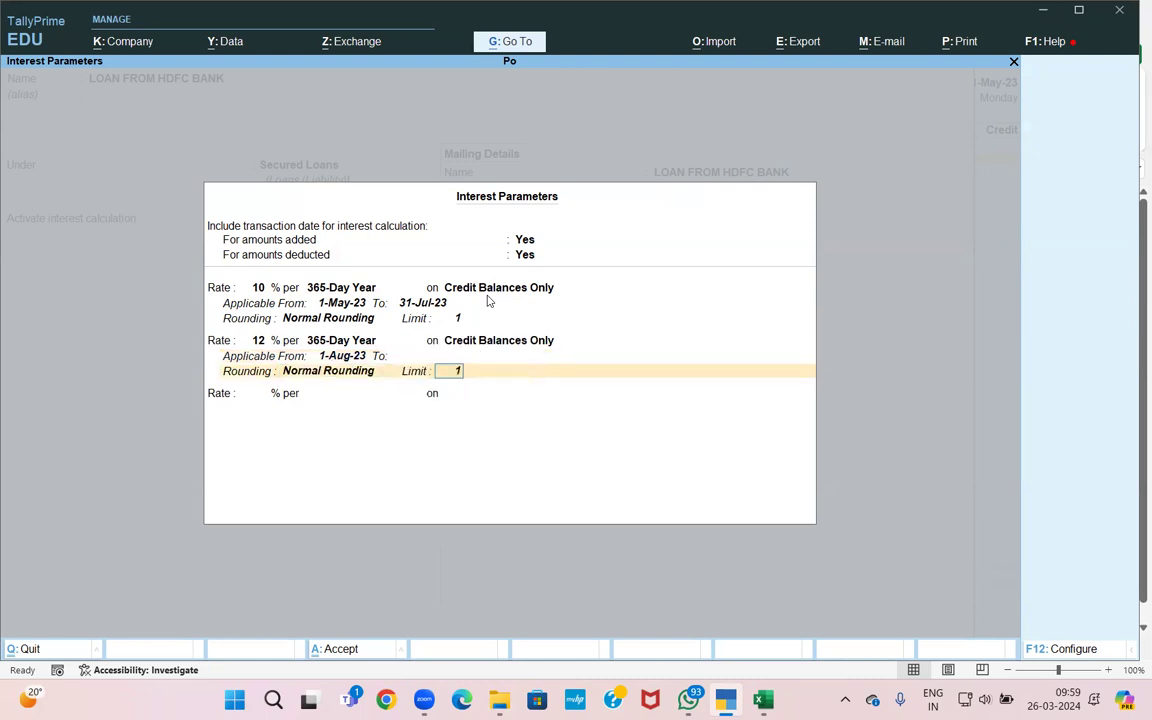
- Accept a rounding limit of 1 for the 12% rate and save the LOAN FROM HDFC BANK ledger without address or PAN
key("Return")
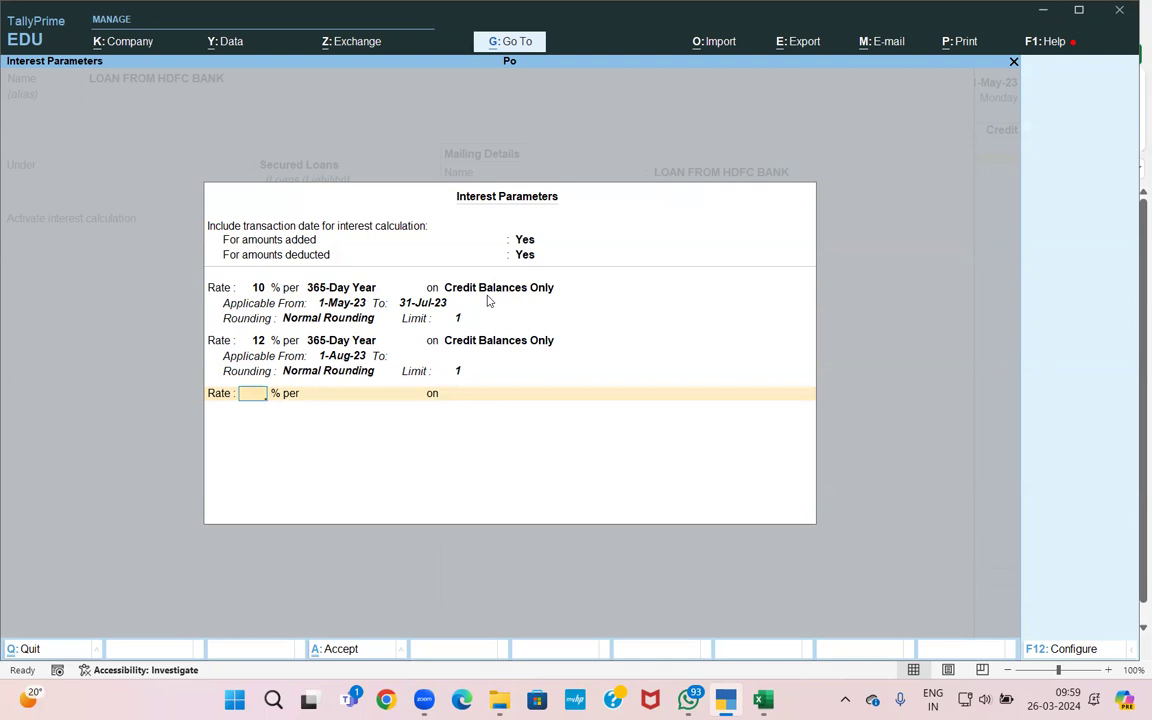
key("Return")
key("Return")
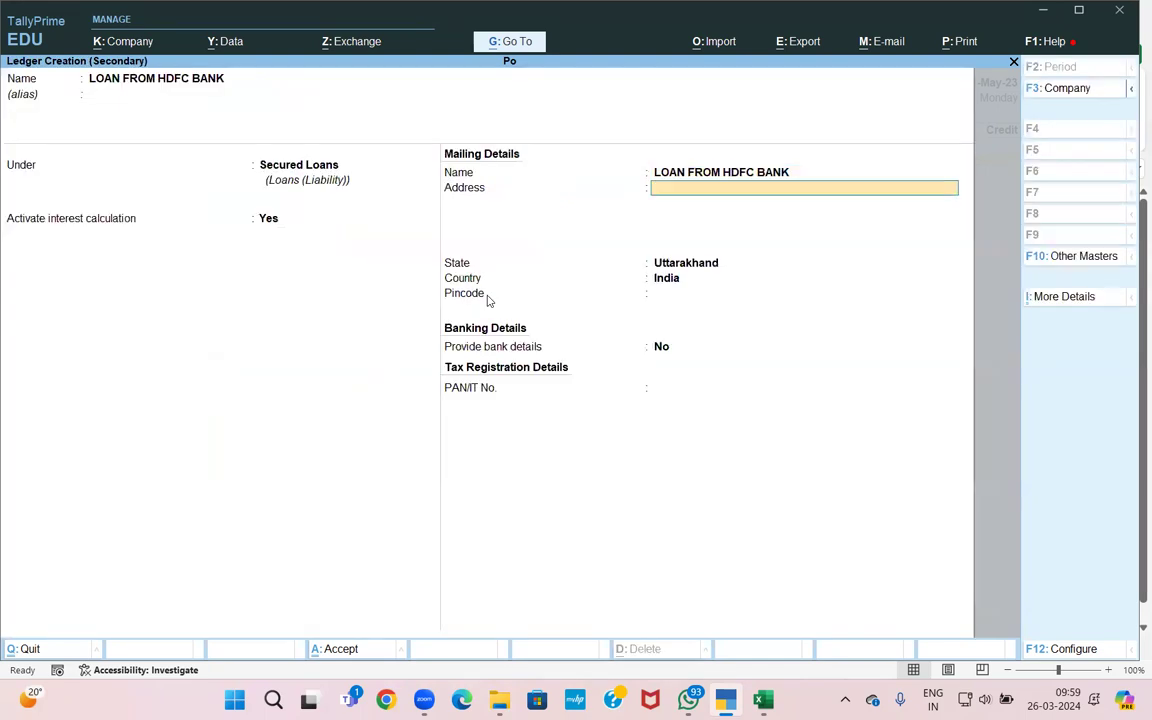
key("Return")
key("Return")
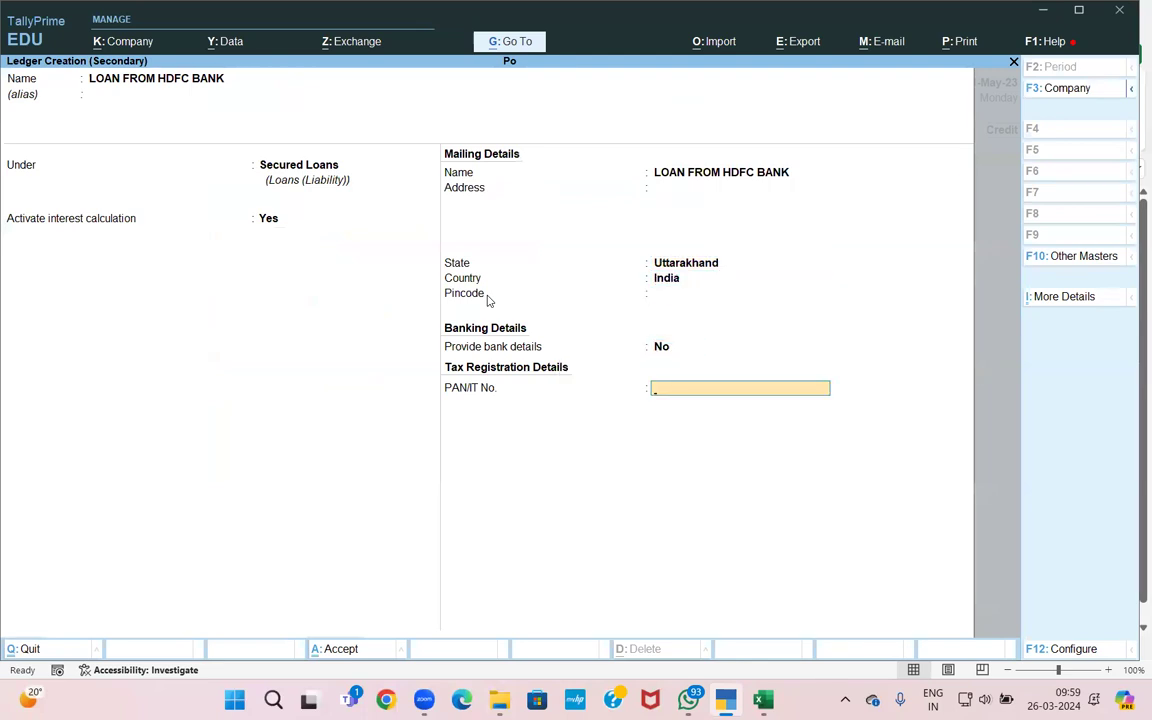
key("Return")
key("Return")
- Credit AK ENTERPRISES with 1,00,000 in Receipt No. 2 dated 1-May-23
key("Return")
type("1,00,00")
type("00000")
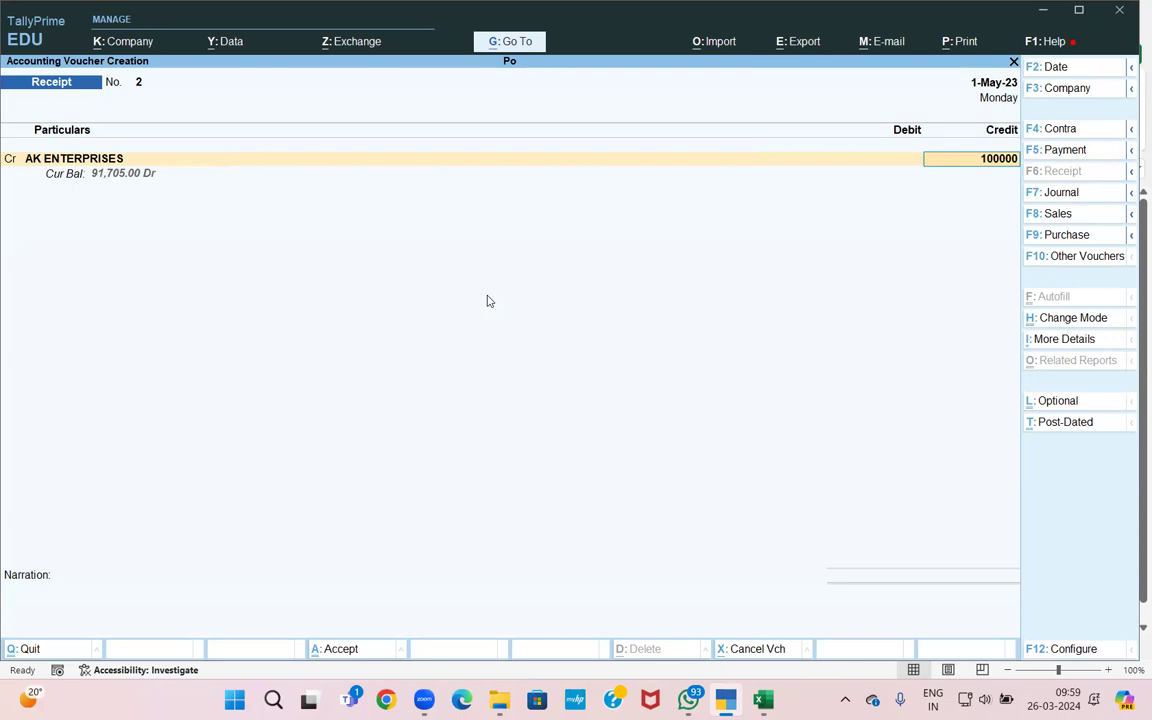
- Allocate the full credit amount to a New Ref named with the loan number, leaving its due date blank
key("Return")
key("Down")
key("Return")
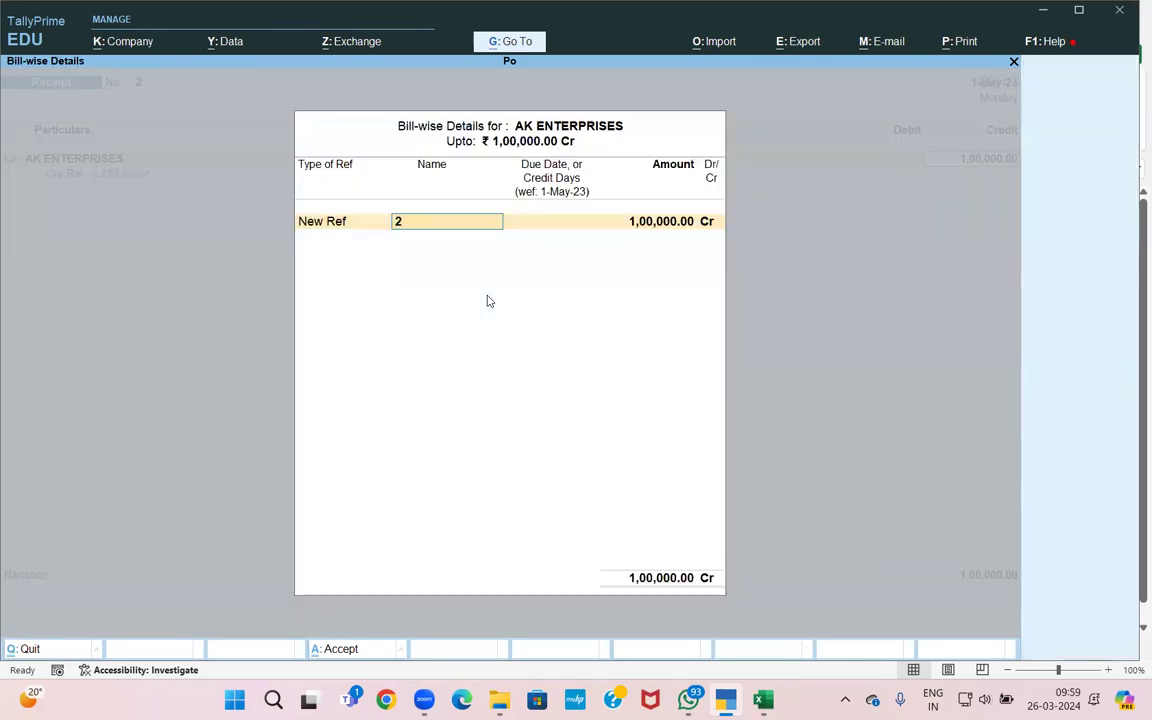
type("LOAN NO15454")
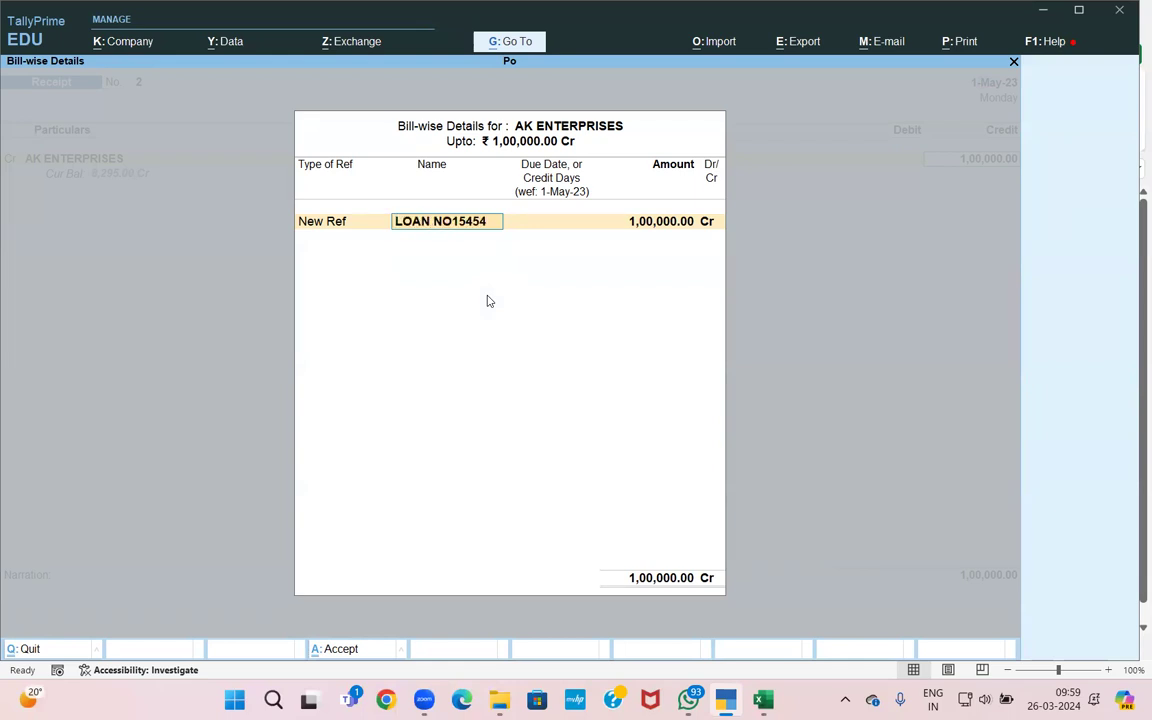
key("Return")
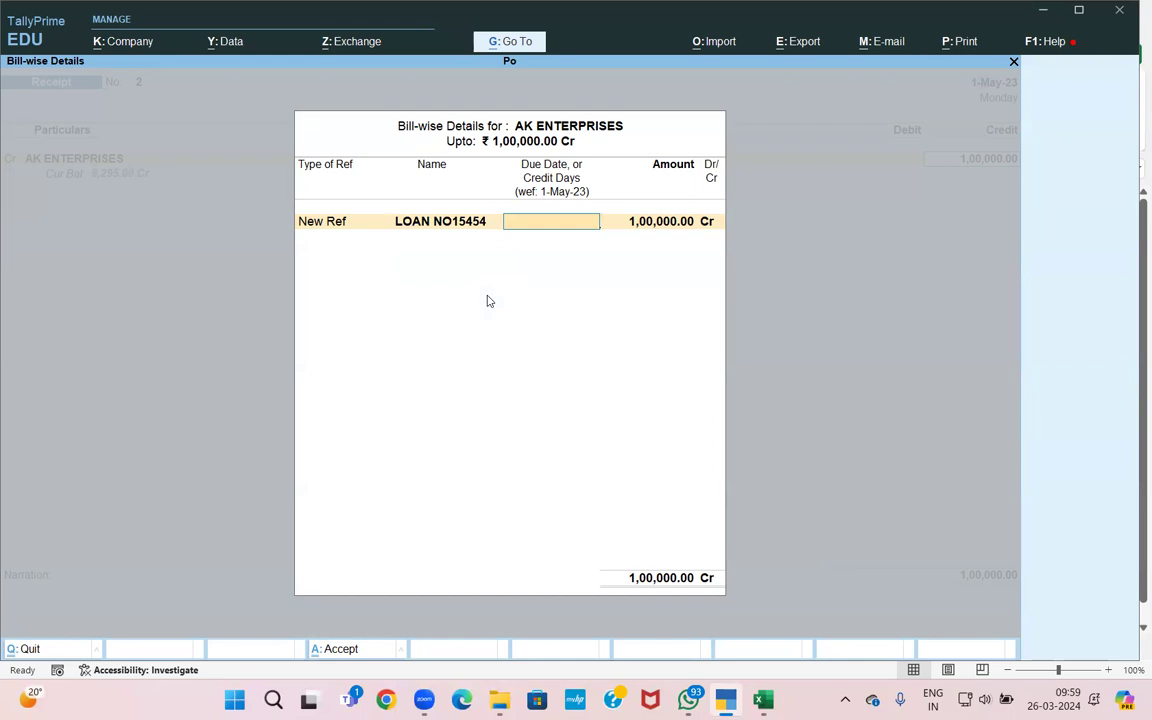
key("Return")
key("Return")
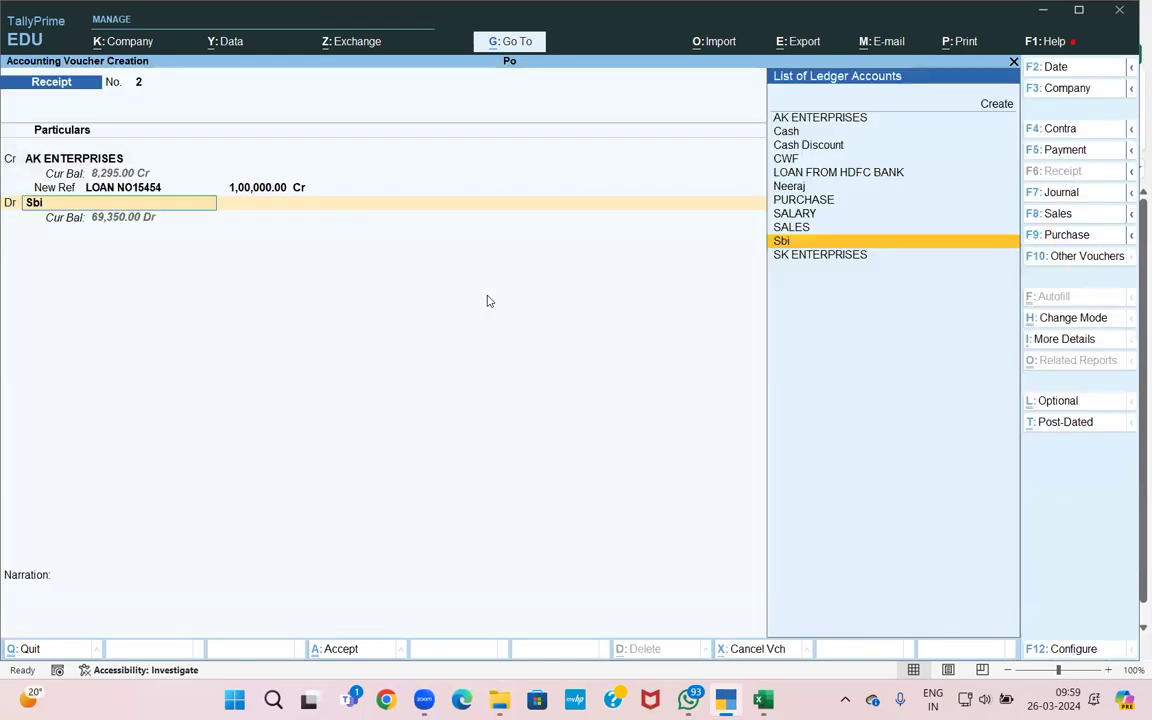
- Debit 1,00,000 to Sbi with a Cheque/DD allocation dated 1-May-23, leave the narration blank and save the receipt
key("Return")
key("Return")
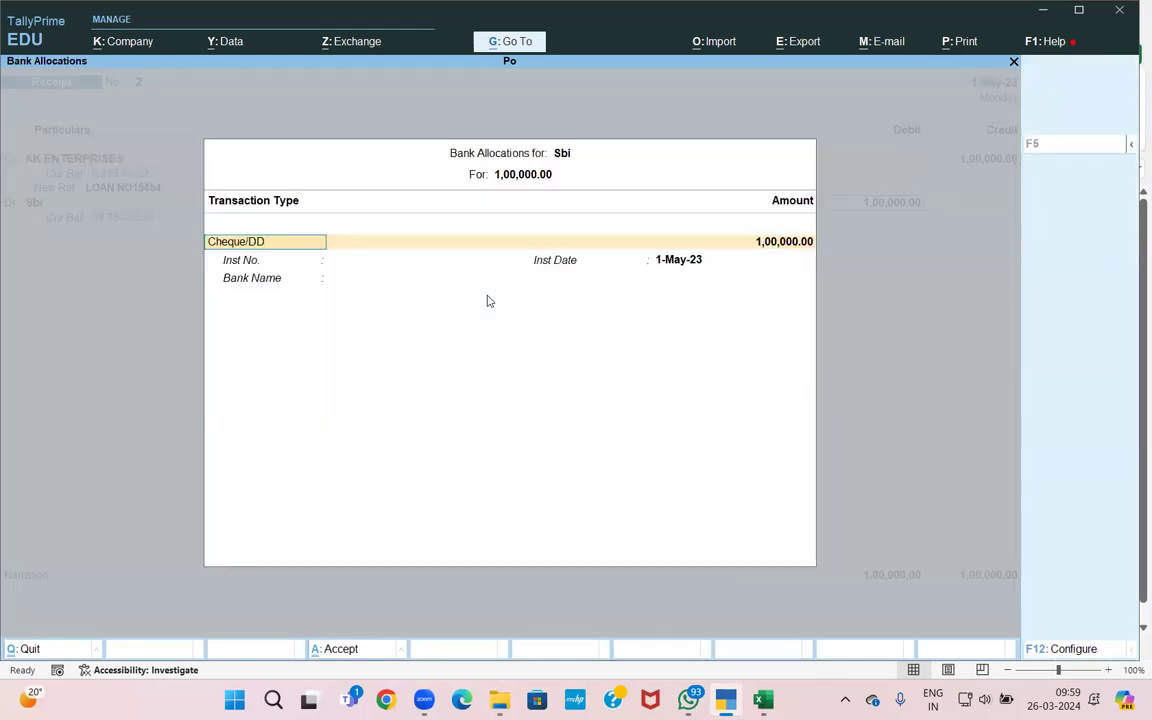
key("Return")
key("Return")
key("Return")
key("Return")
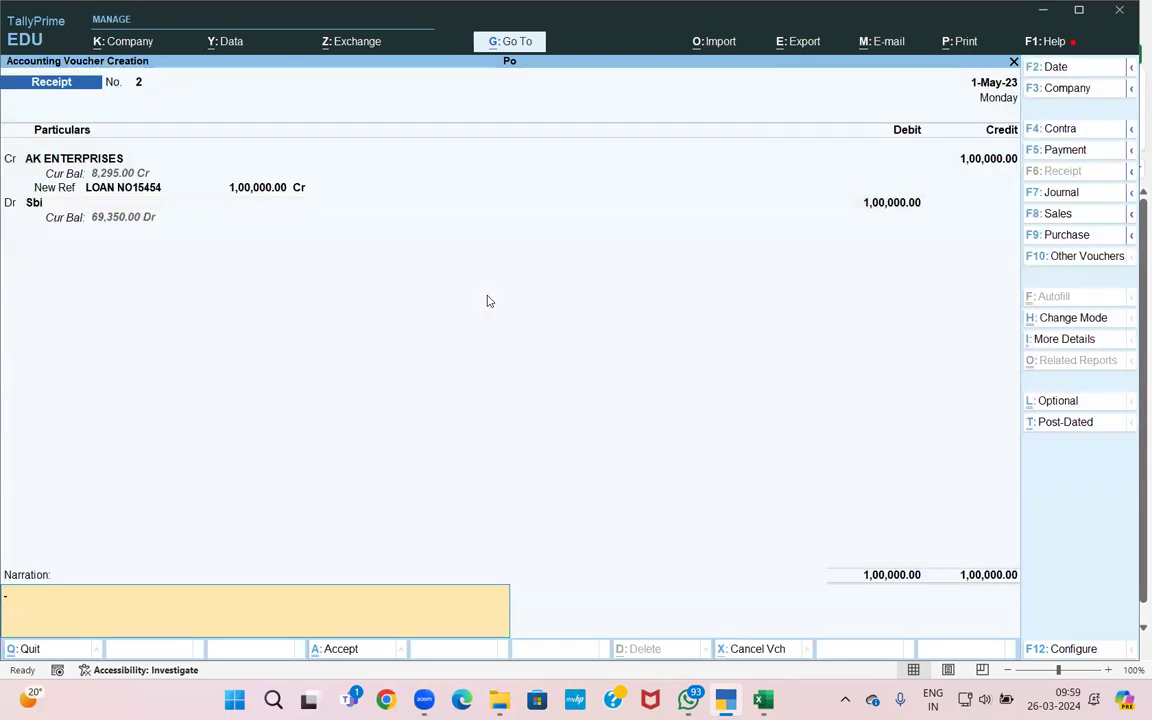
key("y")
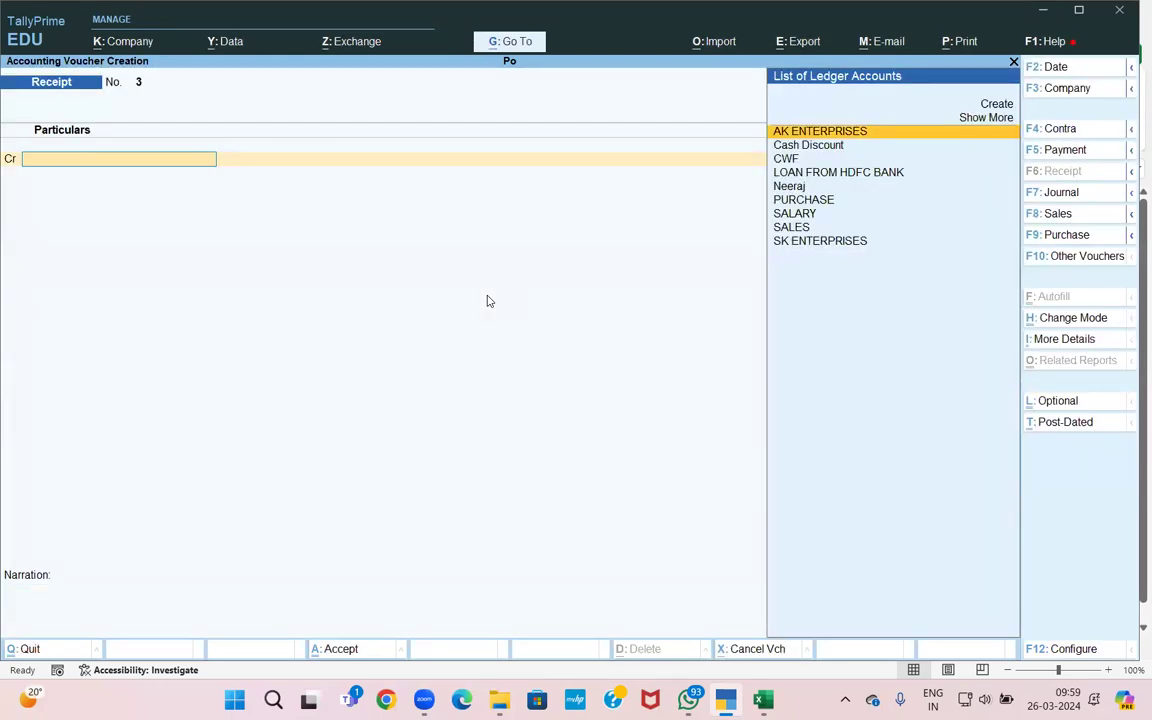
- Leave voucher entry for the Gateway of Tally and display more reports
key("Escape")
key("y")
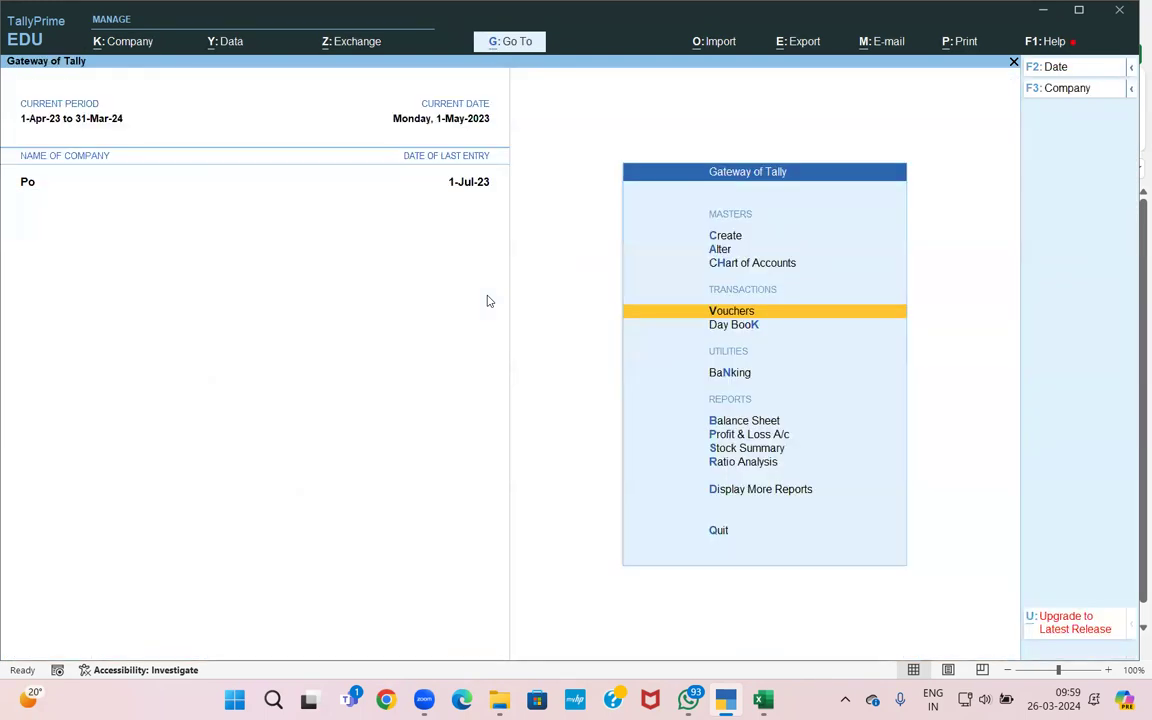
key("Down")
key("Down")
key("Down")
key("Down")
key("Down")
key("Down")
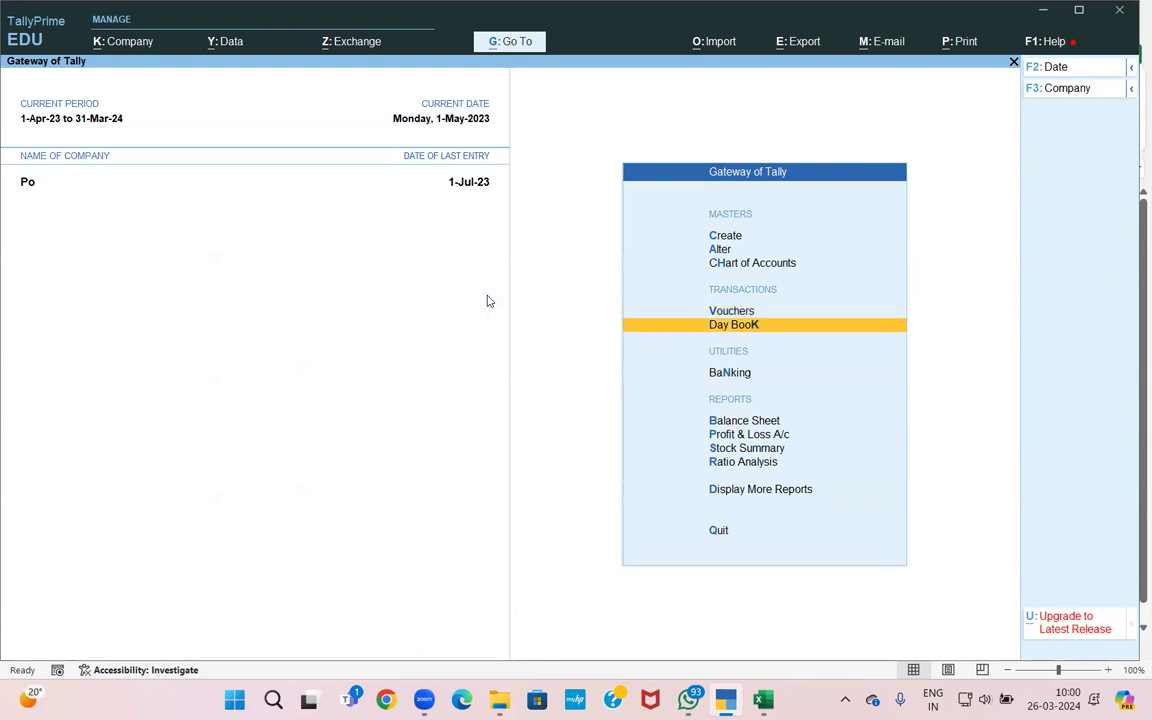
key("Down")
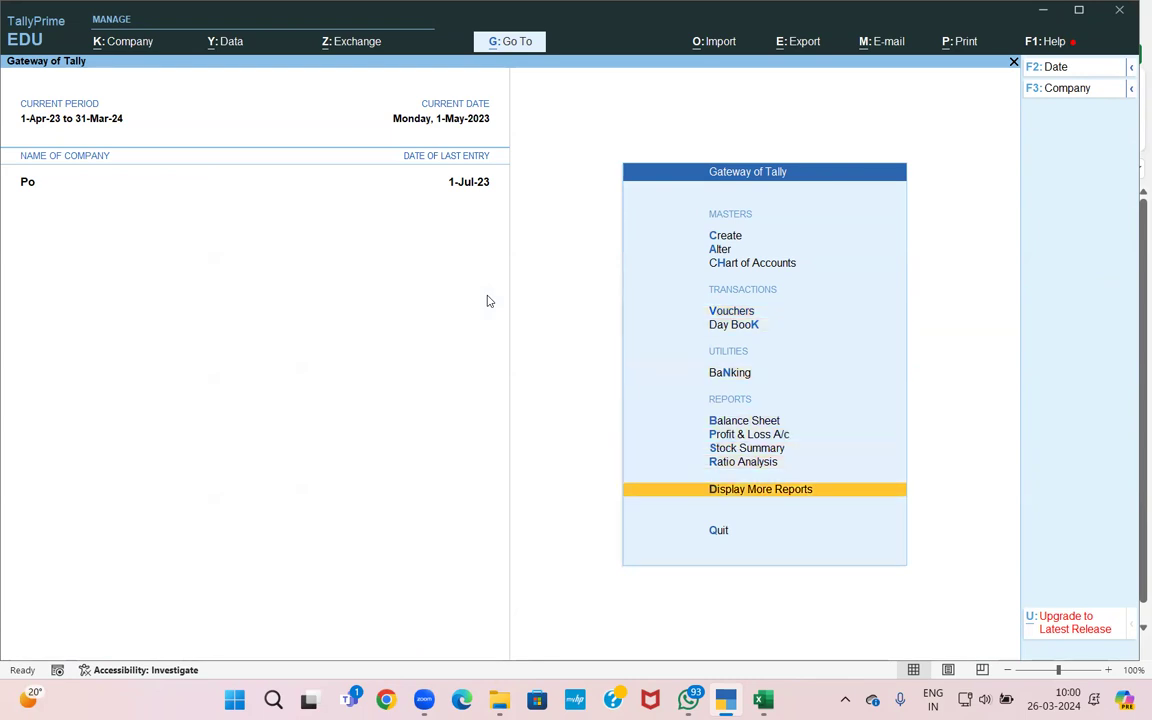
key("Return")
- Open the Interest Payable report from the interest calculations under Statements of Accounts
key("Down")
key("Down")
key("Down")
key("Down")
key("Down")
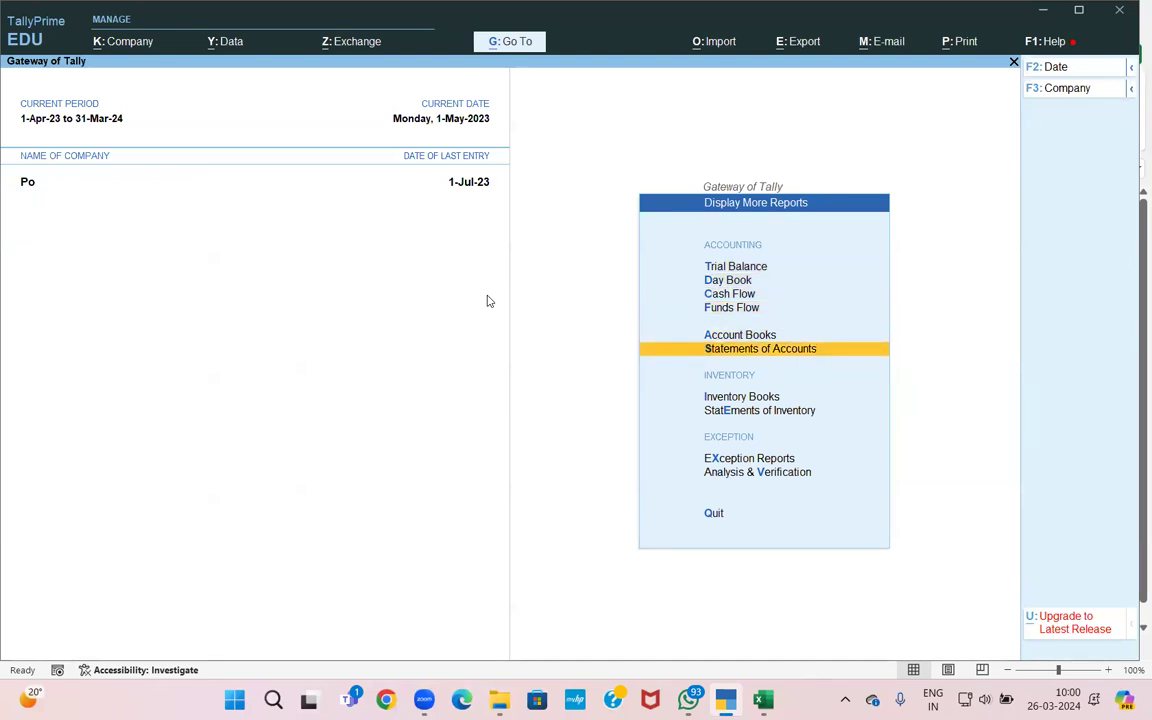
key("Return")
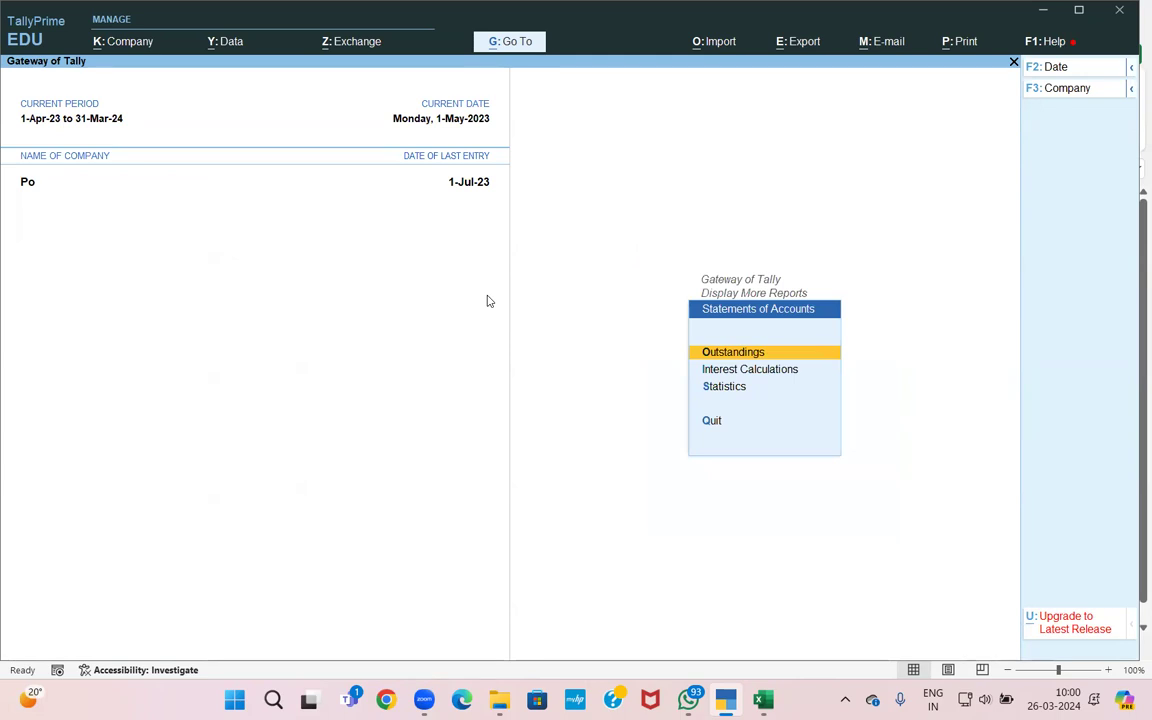
key("Down")
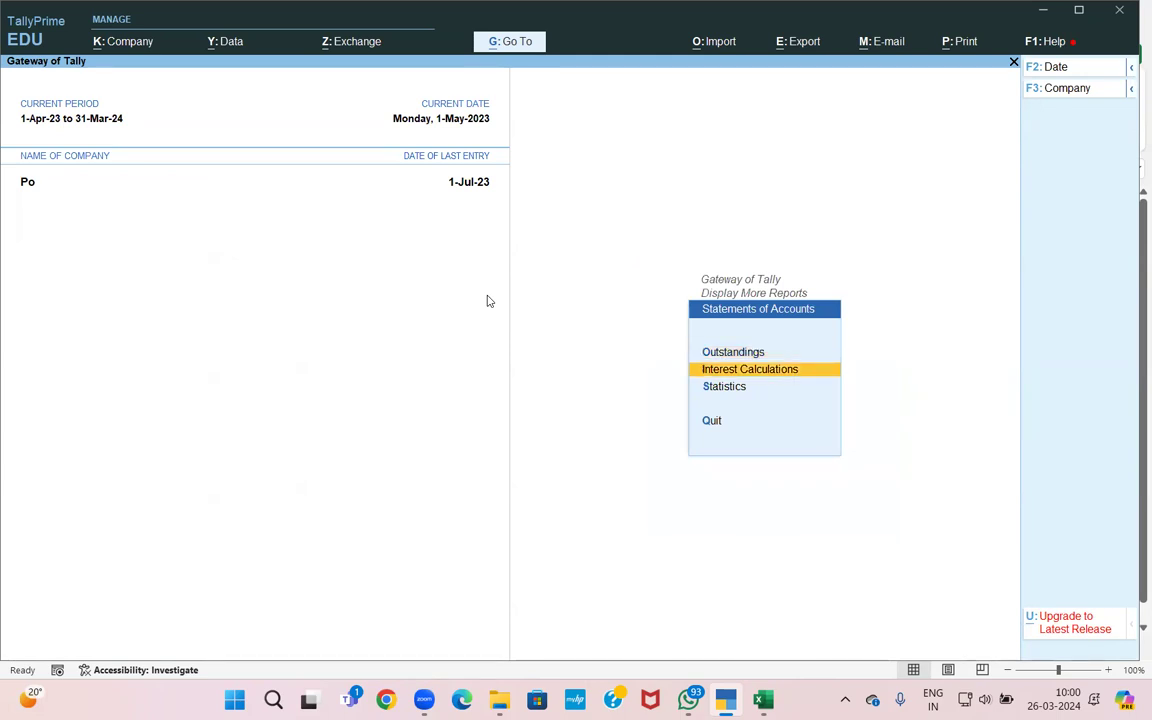
key("Return")
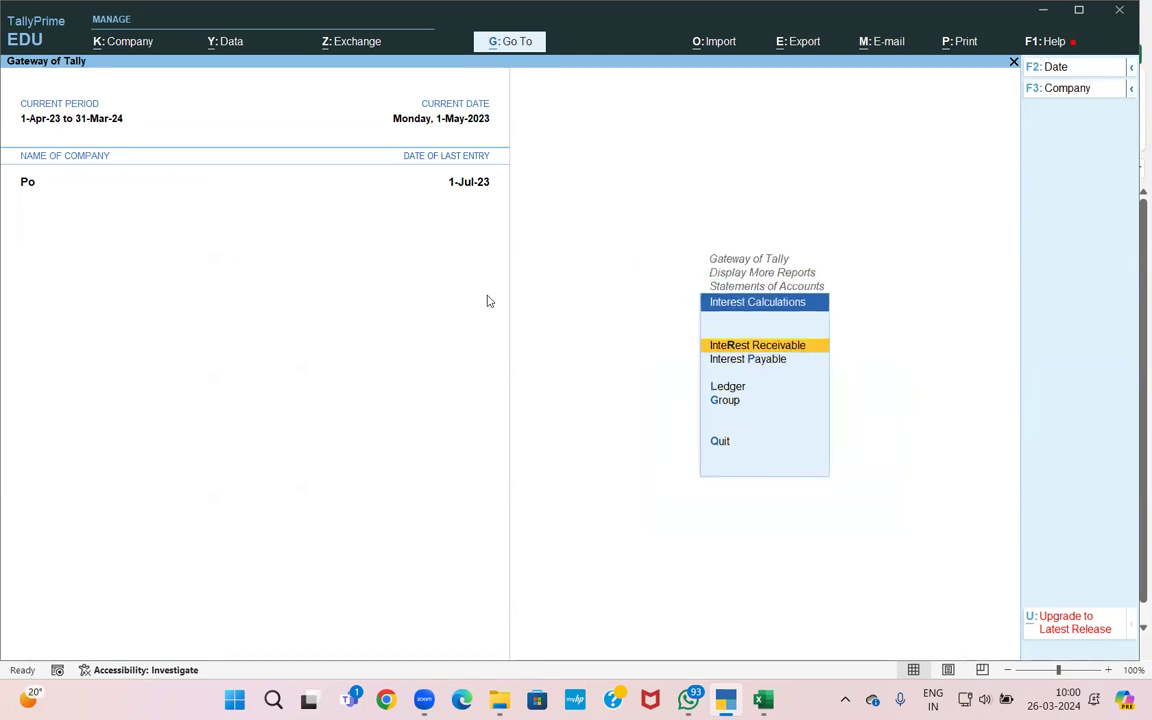
key("Down")
key("Return")
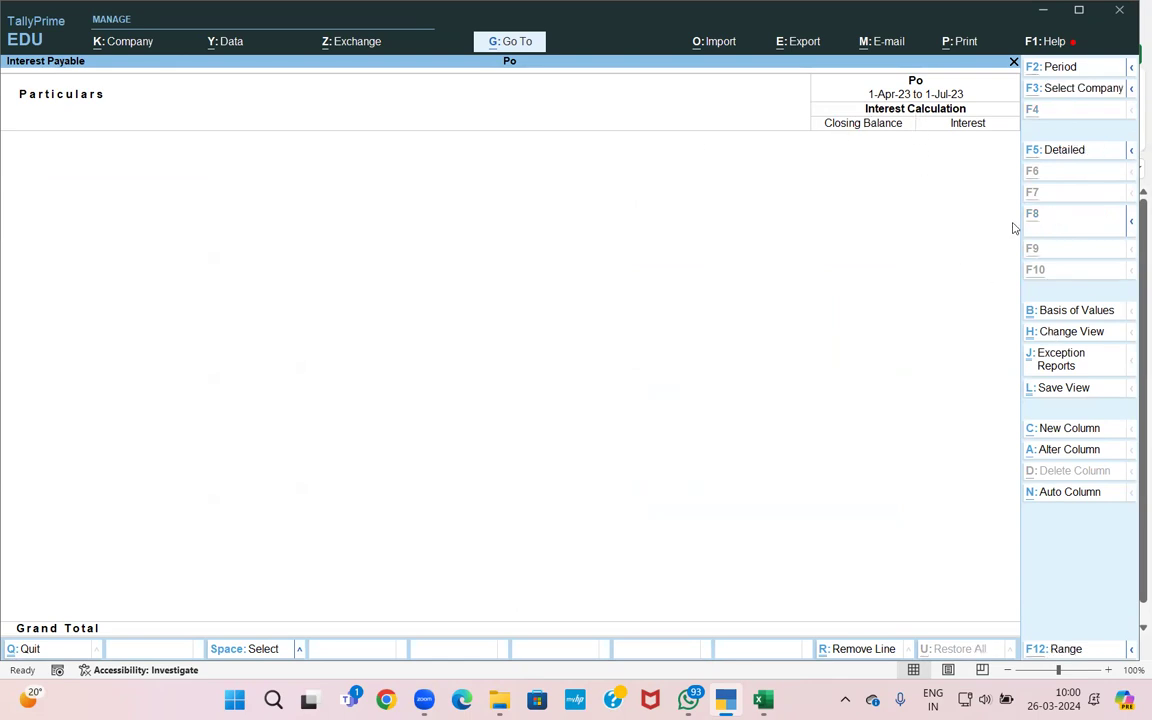
- Set the Interest Payable report's period from 1-May-23 to 31-Mar-24
key("alt+F2")
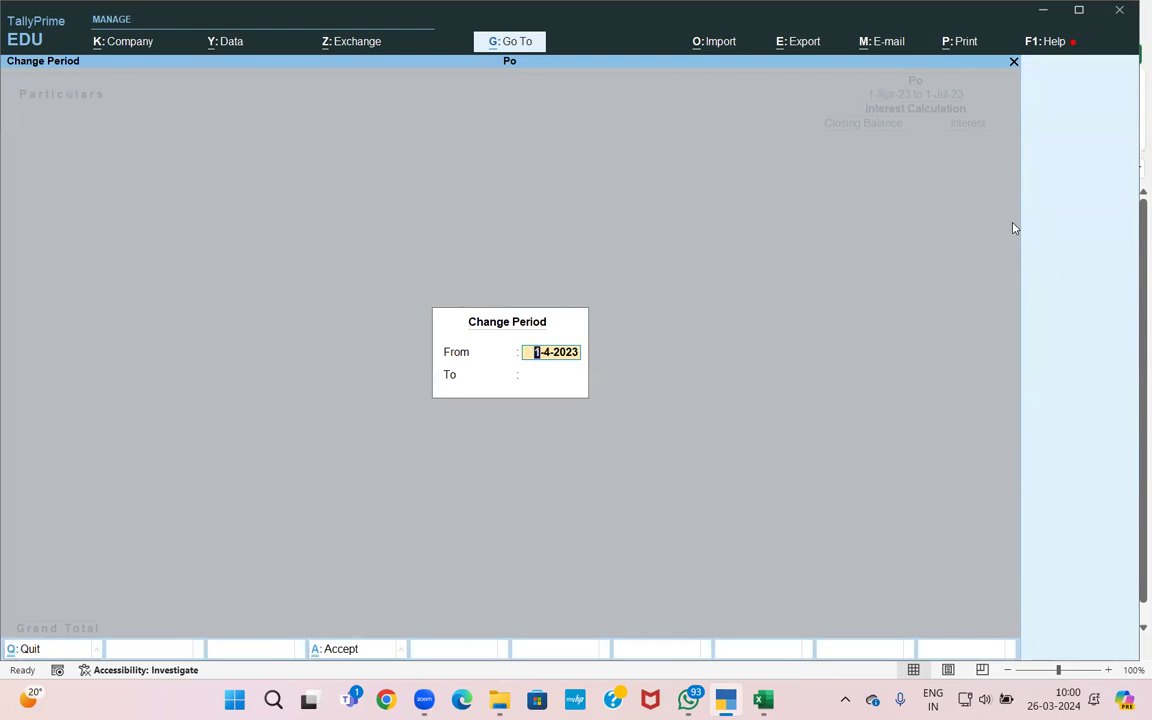
type("1-5")
key("Return")
type("31-3")
key("Return")
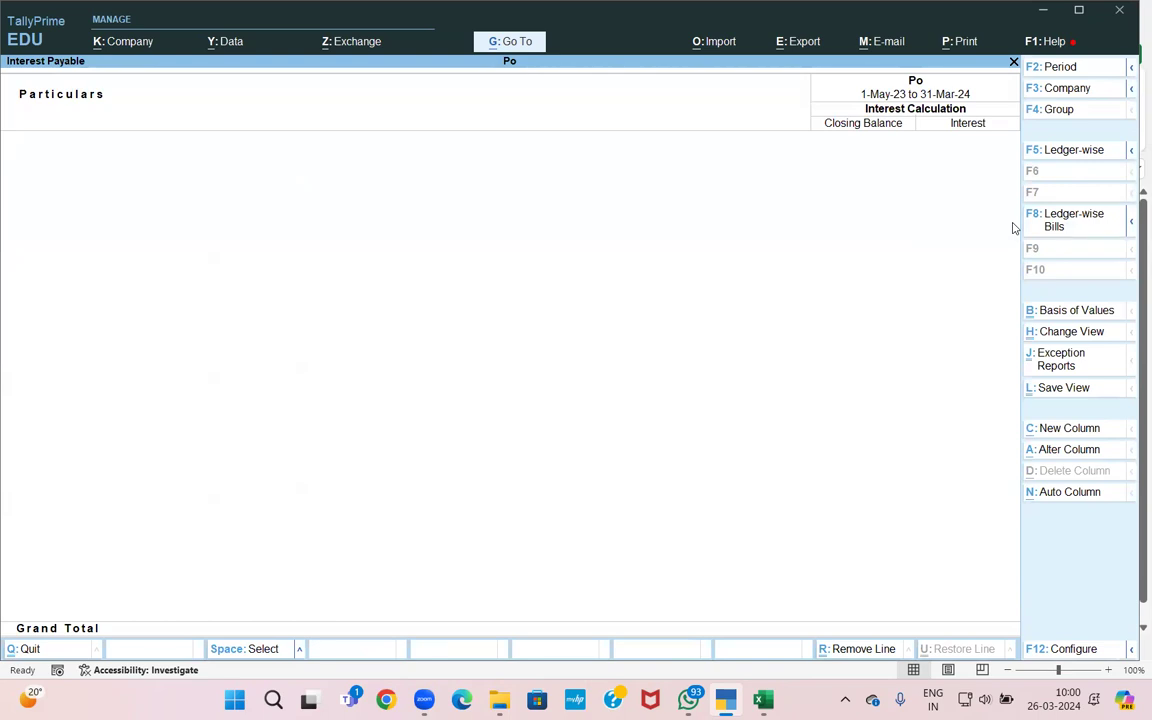
- Recheck the Interest Payable report and view Interest Receivable, leaving the interest calculation reports when done
key("Escape")
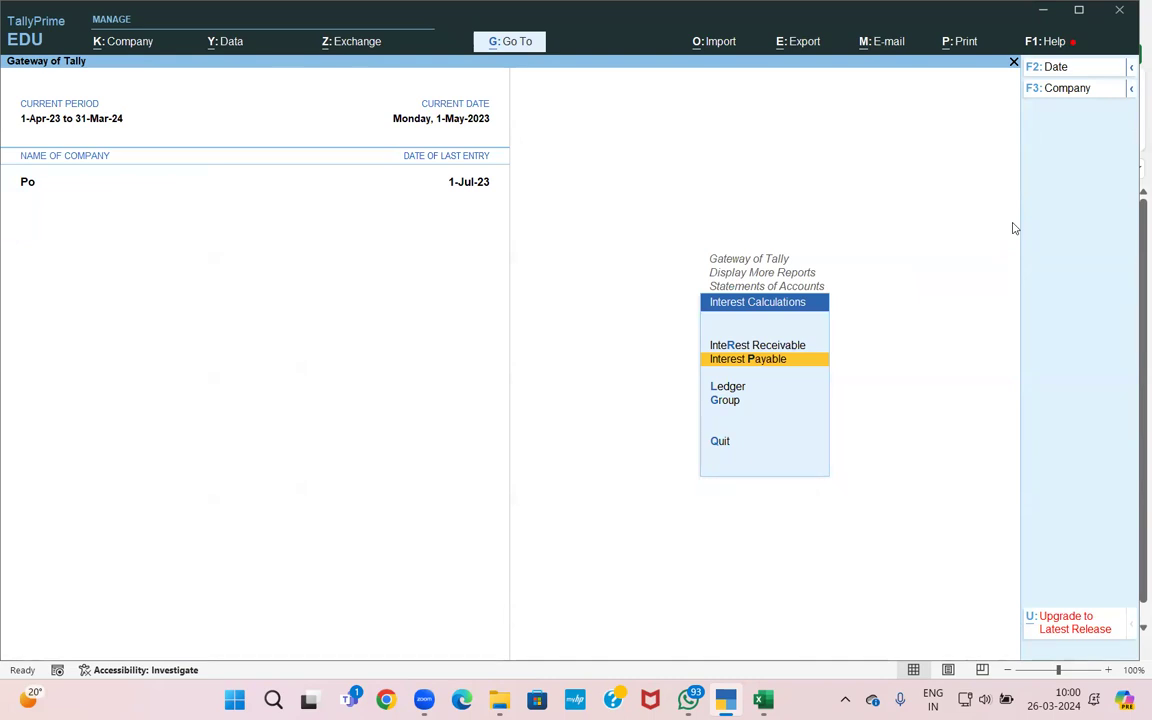
key("Return")
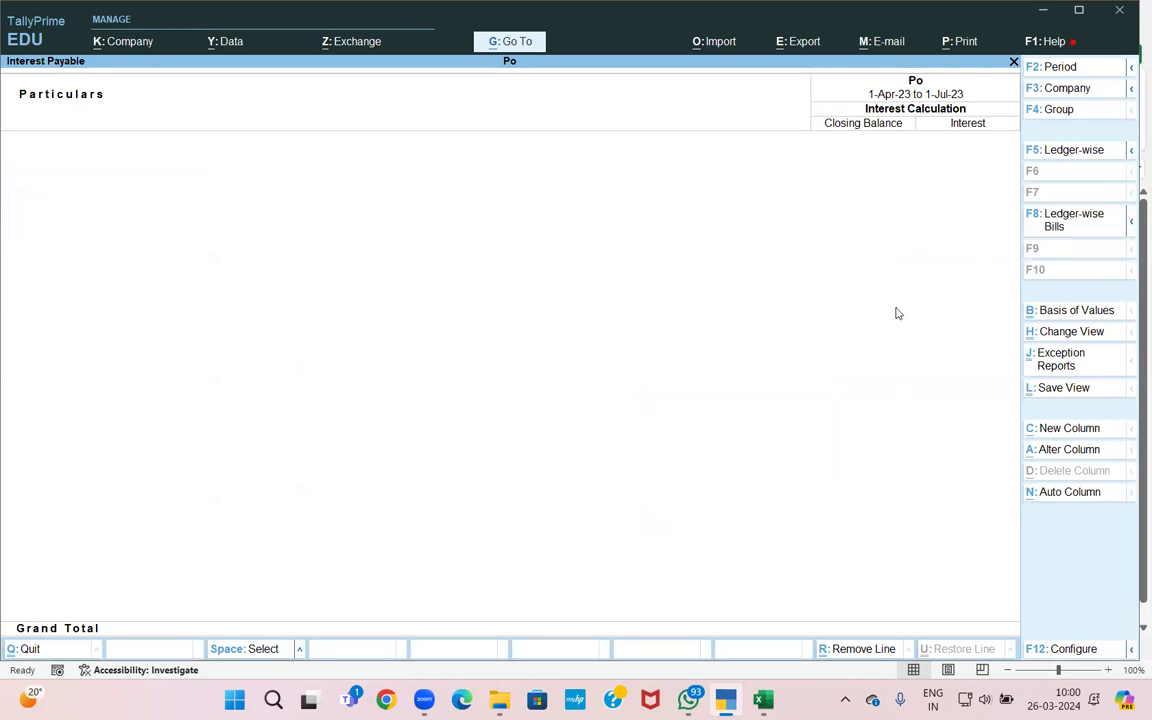
key("Escape")
key("Escape")
key("Return")
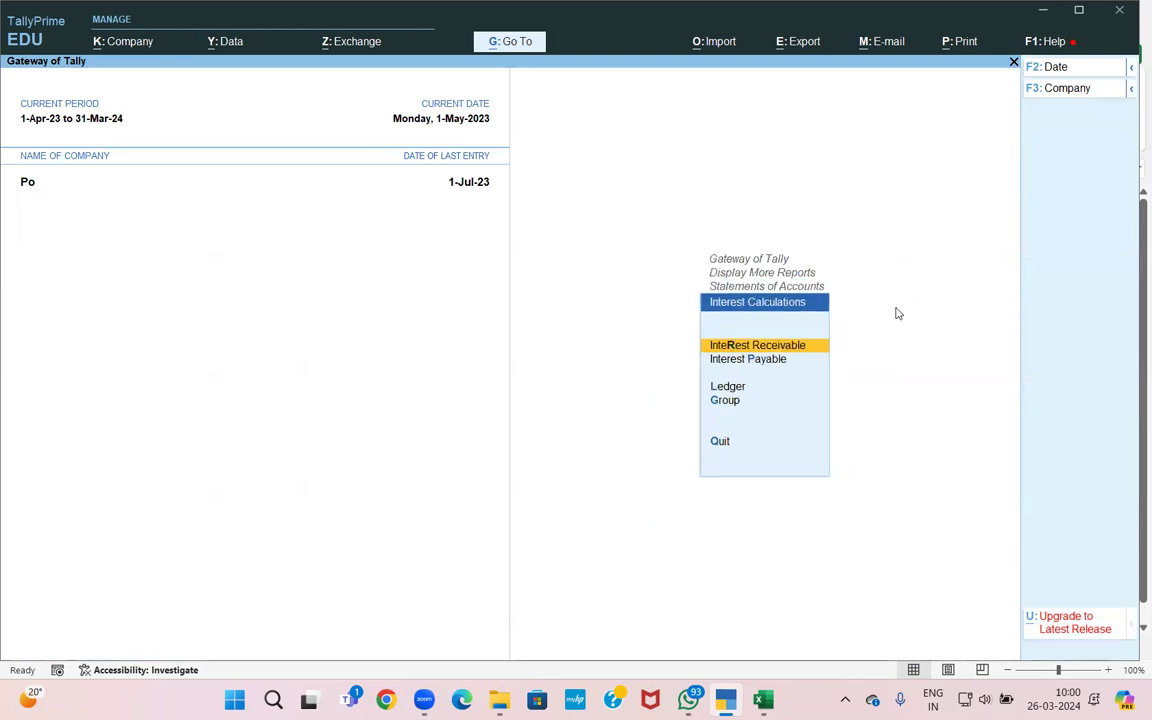
key("Return")
key("Escape")
key("Escape")
key("Escape")
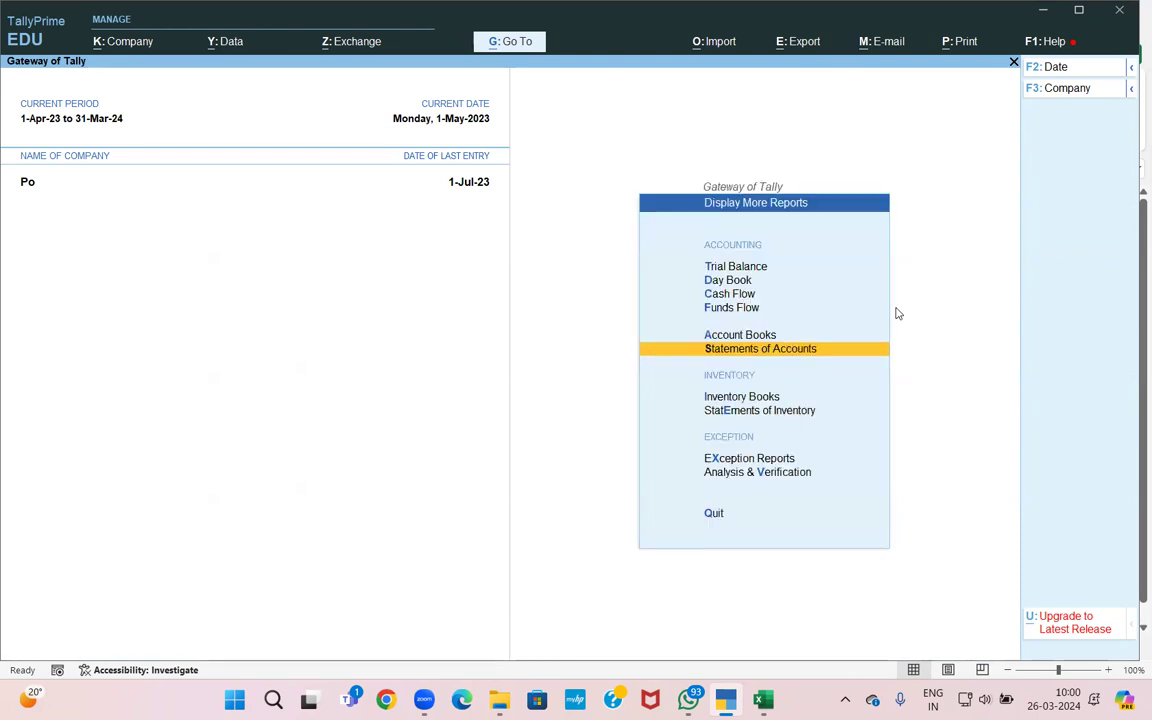
- Return to the Gateway of Tally and open the Day Book for 1-May-23
key("Escape")
key("Up")
key("Up")
key("Up")
key("Up")
key("Up")
key("Up")
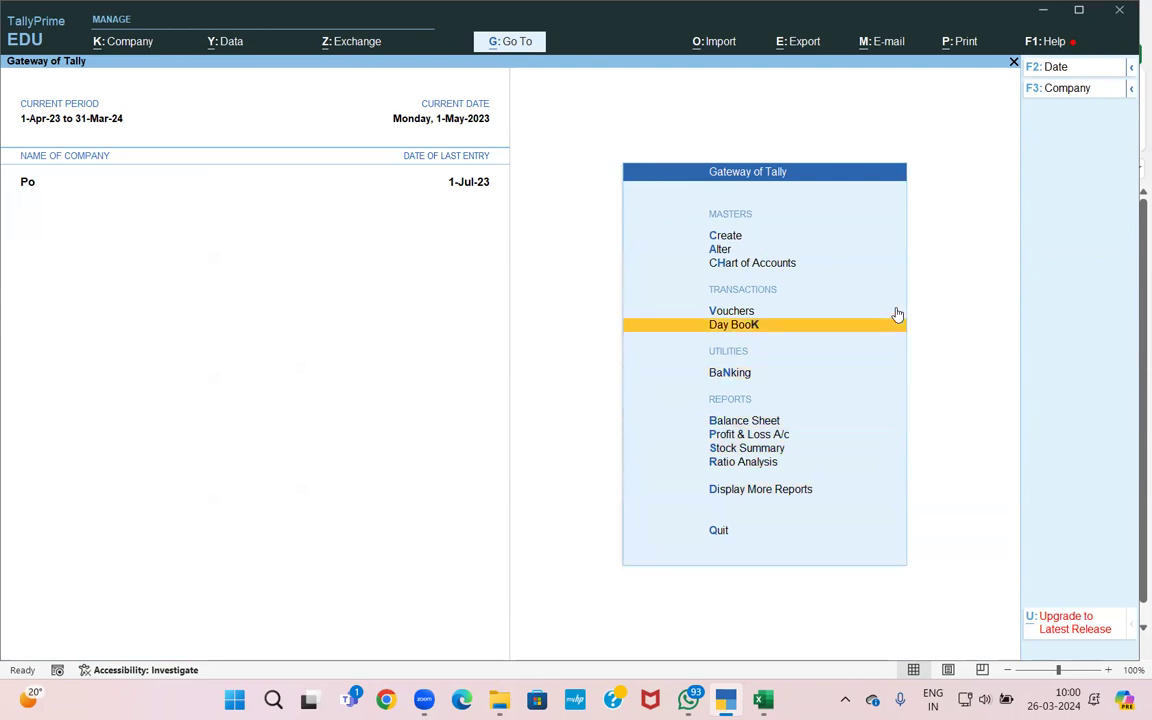
key("Return")
- Open Receipt No. 2, the 1,00,000 entry of AK ENTERPRISES, for alteration
key("Down")
key("Down")
key("Down")
key("Down")
key("Down")
key("Down")
key("Down")
key("Down")
key("Down")
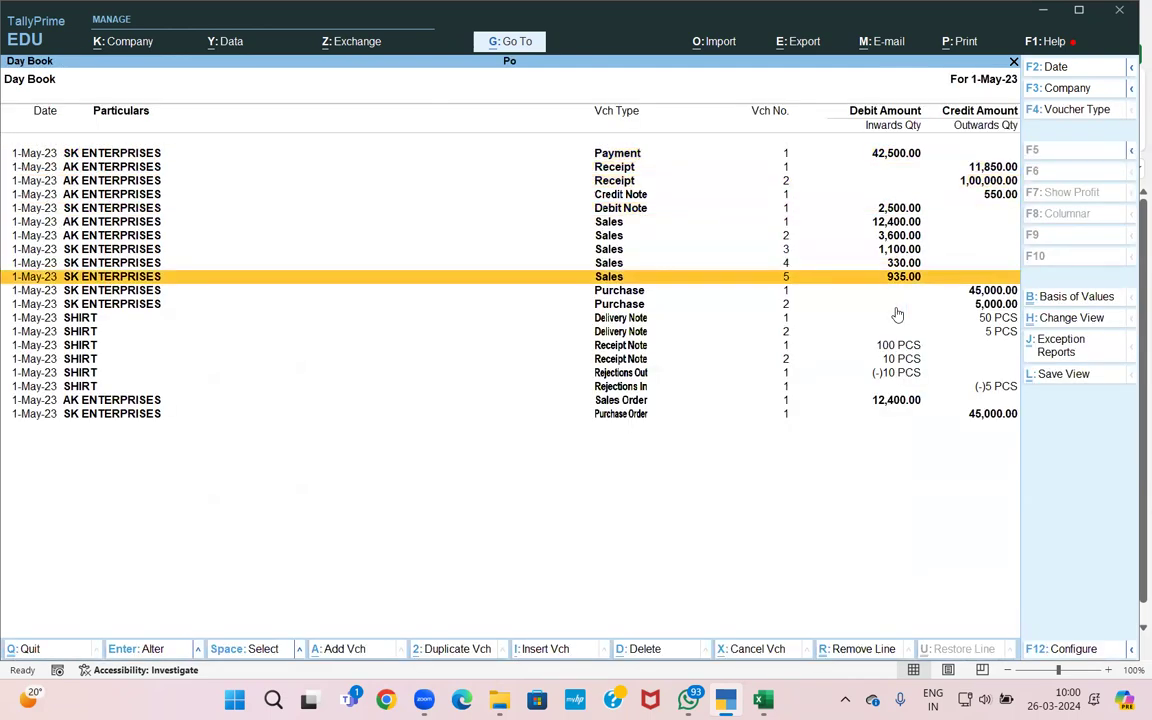
key("Up")
key("Up")
key("Up")
key("Up")
key("Up")
key("Up")
key("Up")
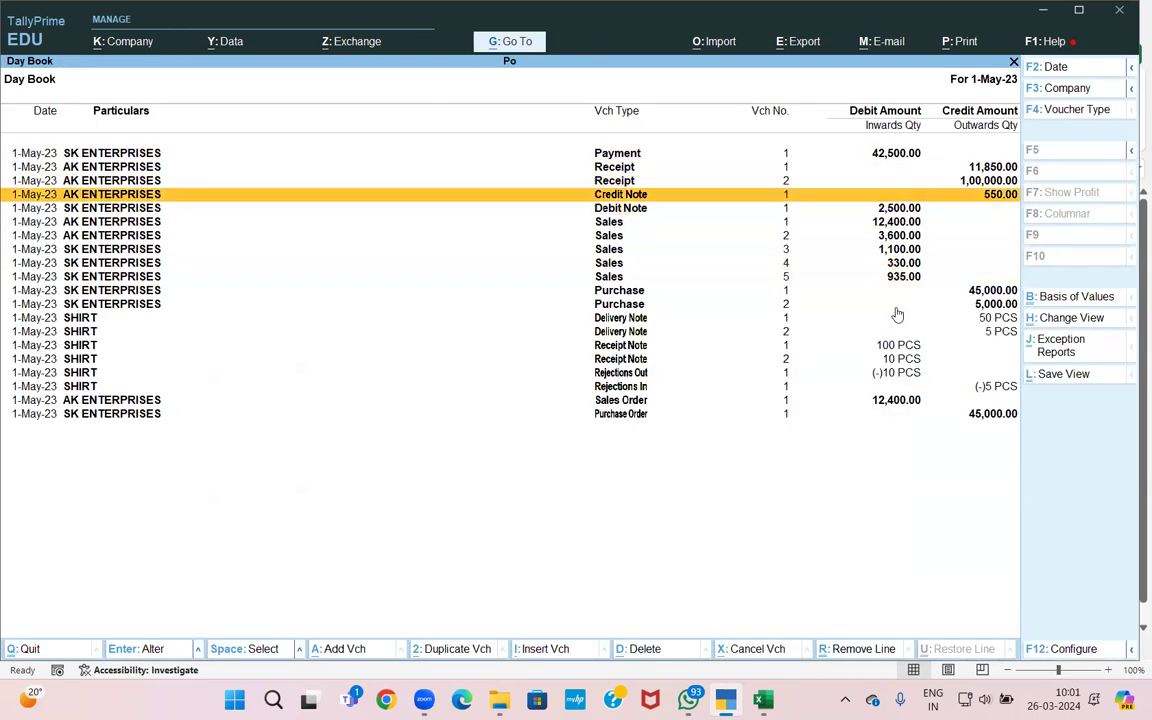
key("Return")
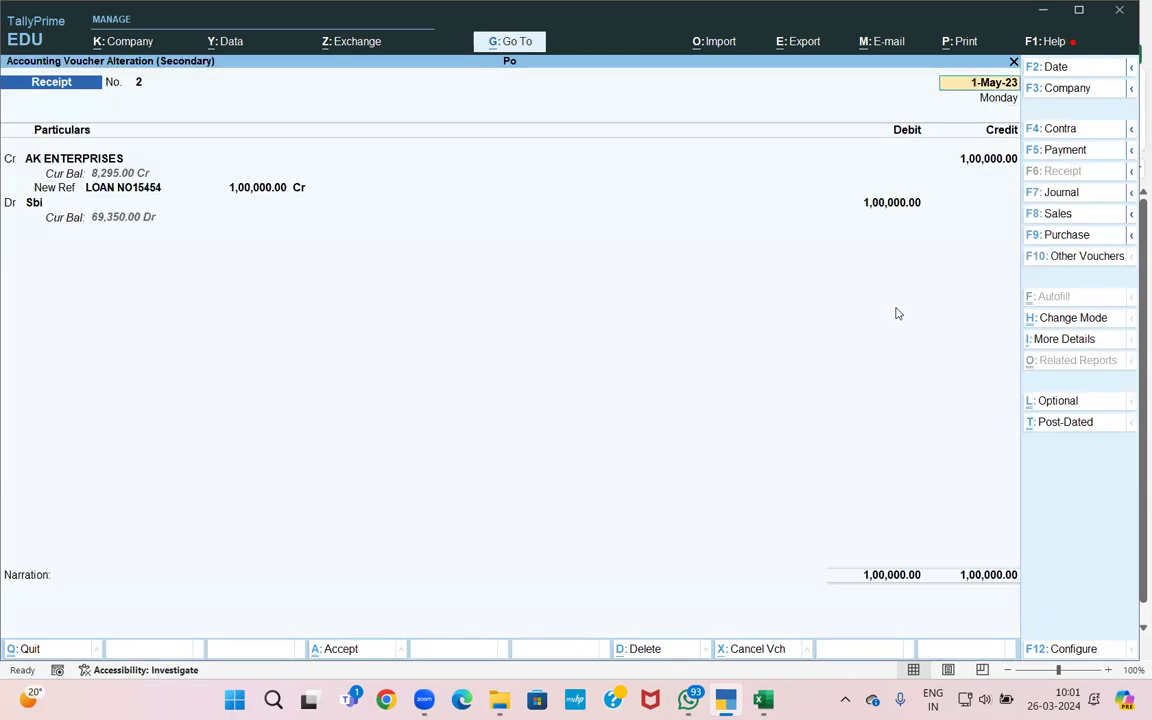
- Replace the credited ledger in Receipt No. 2 with LOAN FROM HDFC BANK, keeping the 1,00,000 amount
key("Return")
key("Return")
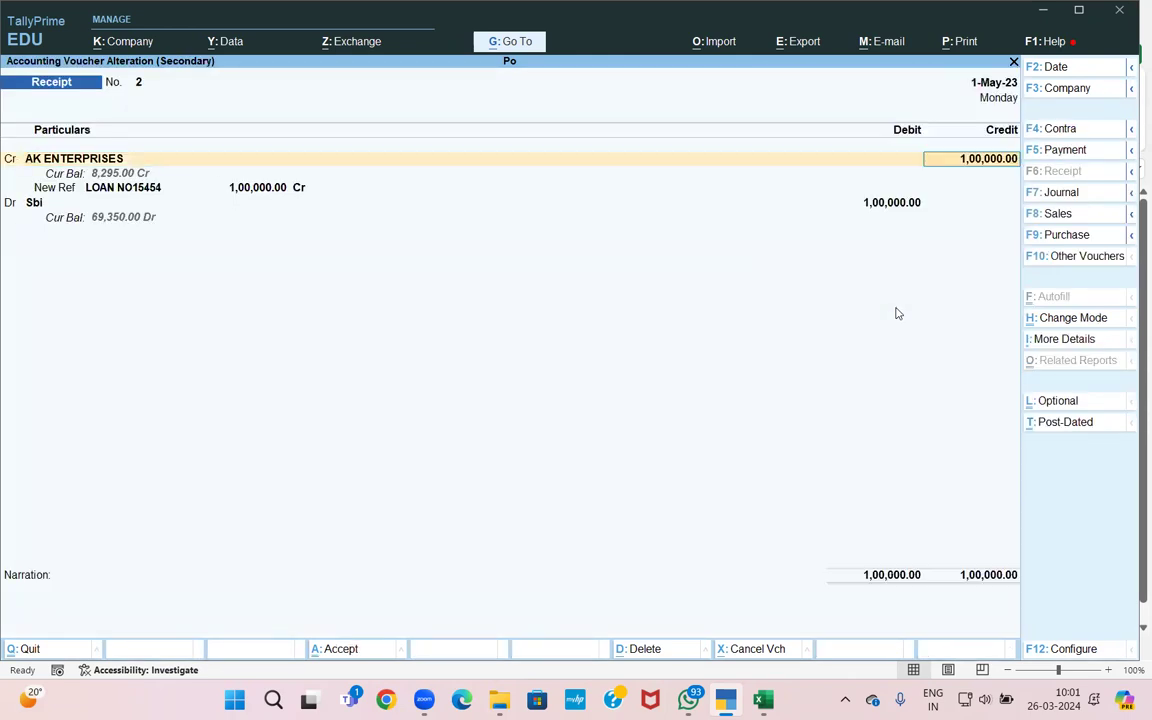
key("BackSpace")
type("L")
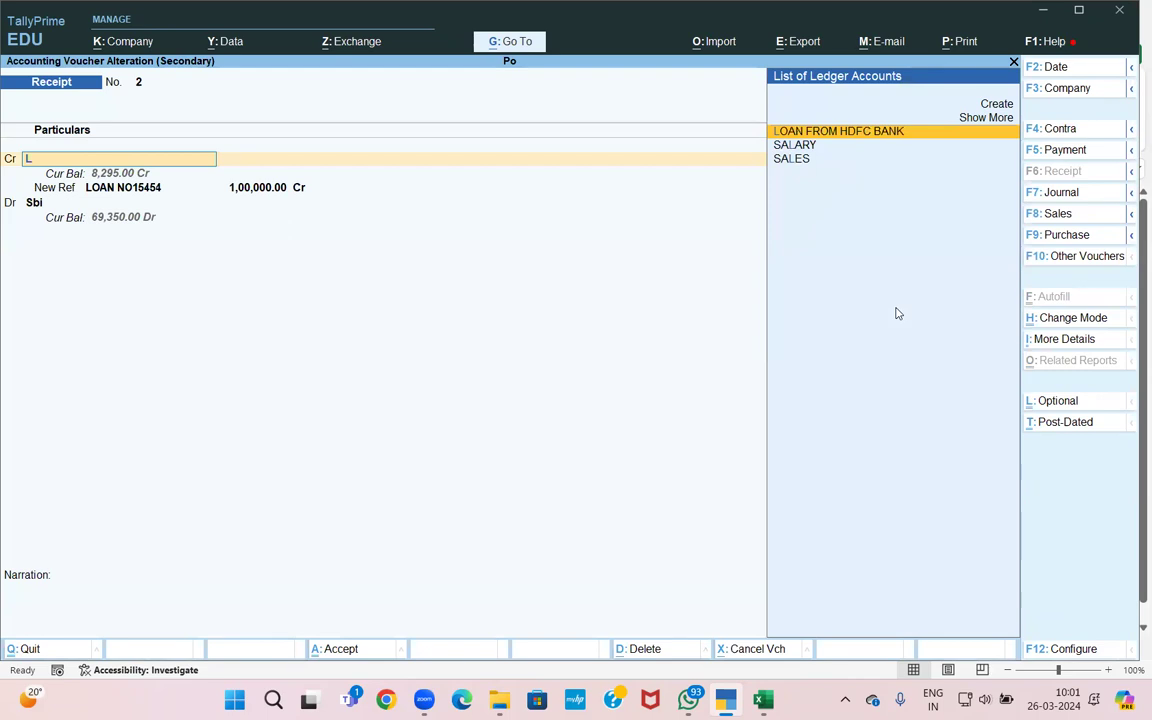
key("Return")
key("Return")
key("Return")
key("Return")
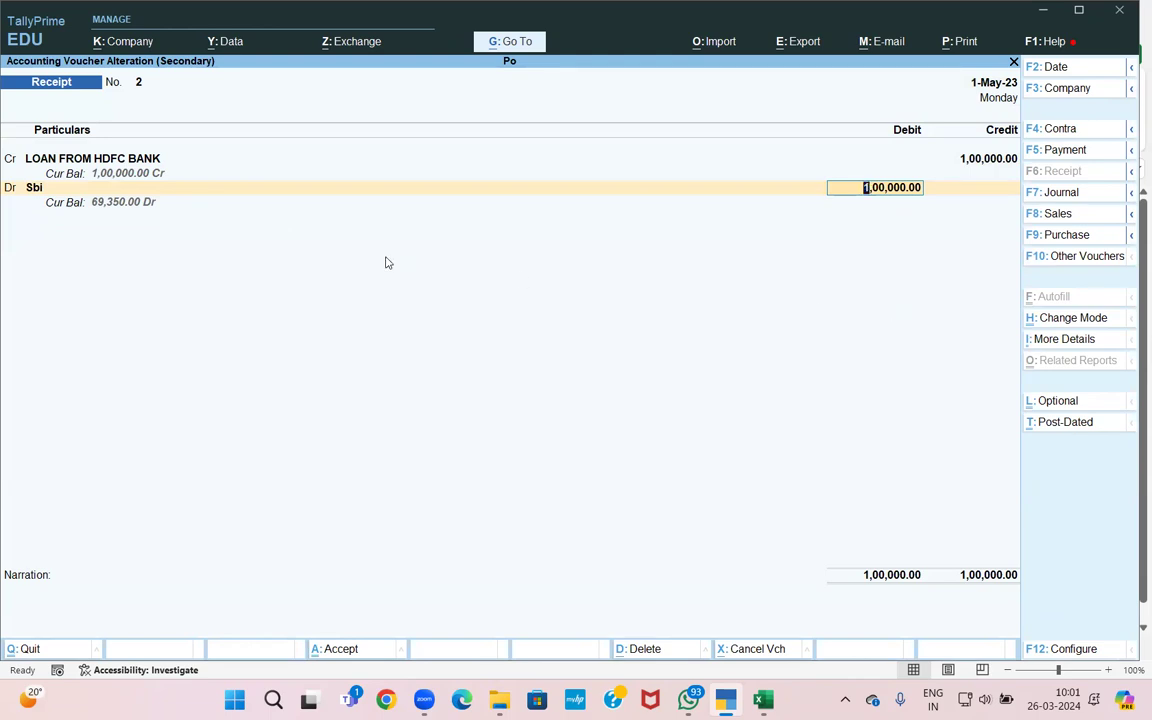
- Accept the Sbi debit of 1,00,000 with its Cheque/DD allocation and save the altered receipt
key("Return")
key("Return")
key("Return")
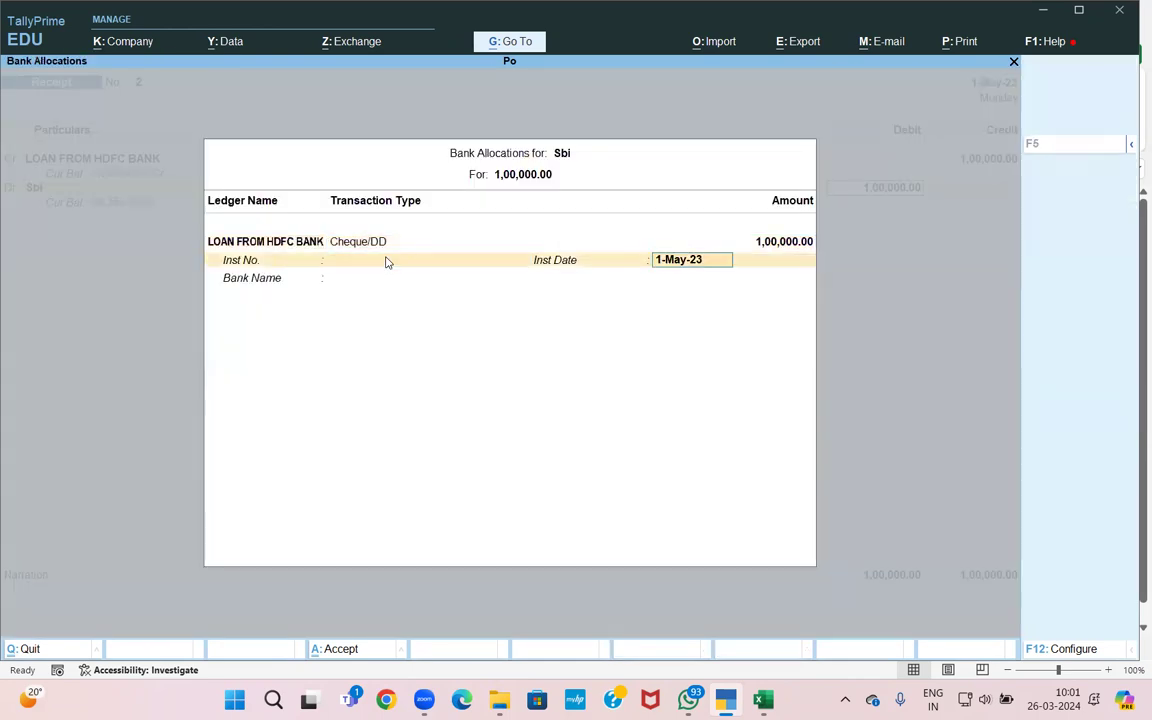
key("ctrl+a")
key("Return")
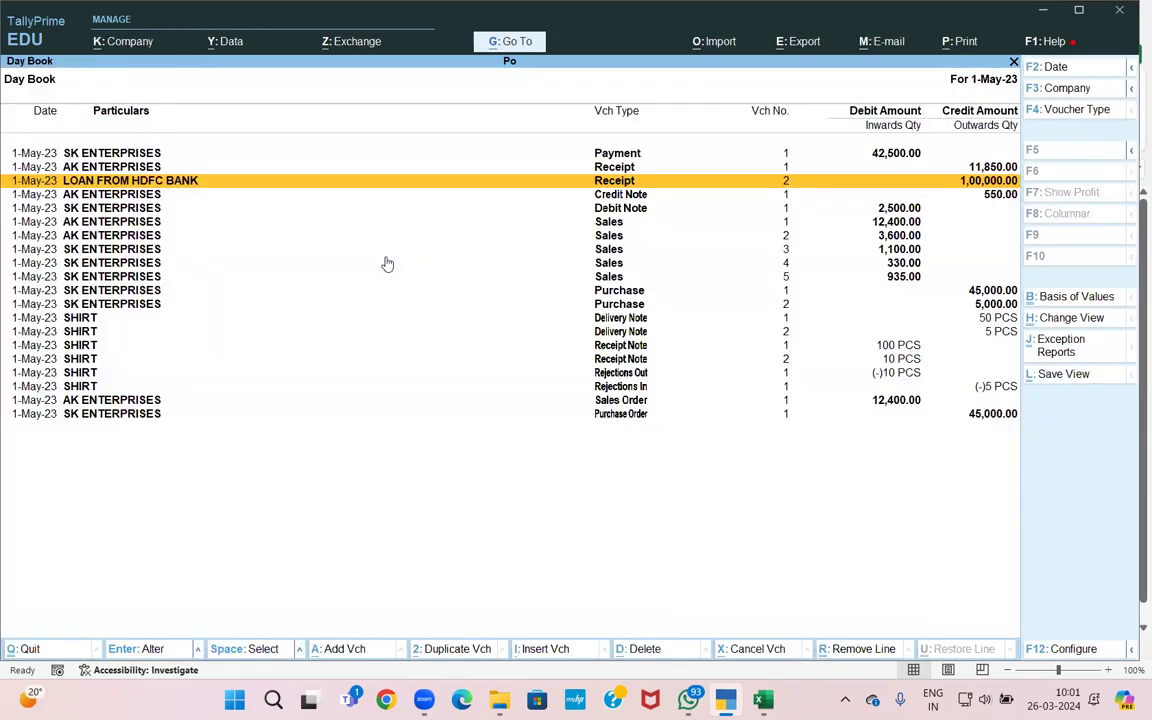
- Leave the Day Book for the Gateway of Tally and open Display More Reports
key("Escape")
key("Escape")
key("Escape")
key("Down")
key("Down")
key("Down")
key("Down")
key("Down")
key("Down")
key("Down")
key("Down")
key("Down")
key("Down")
key("Return")
- Open the Interest Payable report from the Interest Calculations in Statements of Accounts
key("Down")
key("Down")
key("Down")
key("Down")
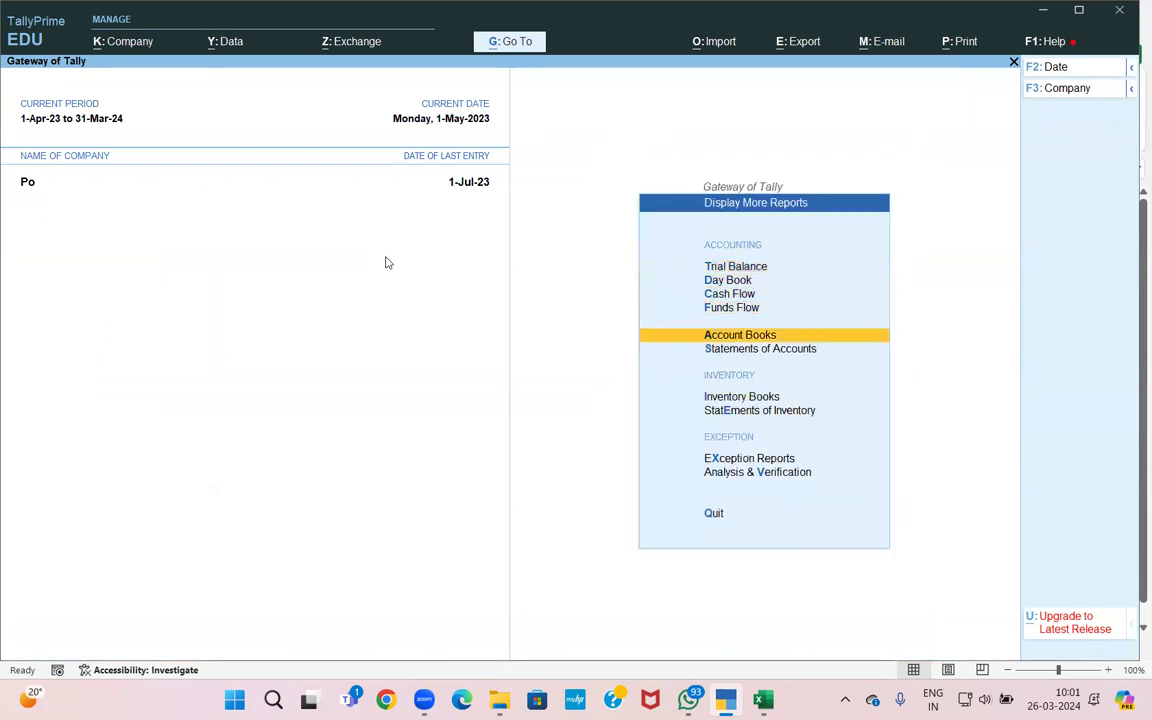
key("Down")
key("Return")
key("Down")
key("Return")
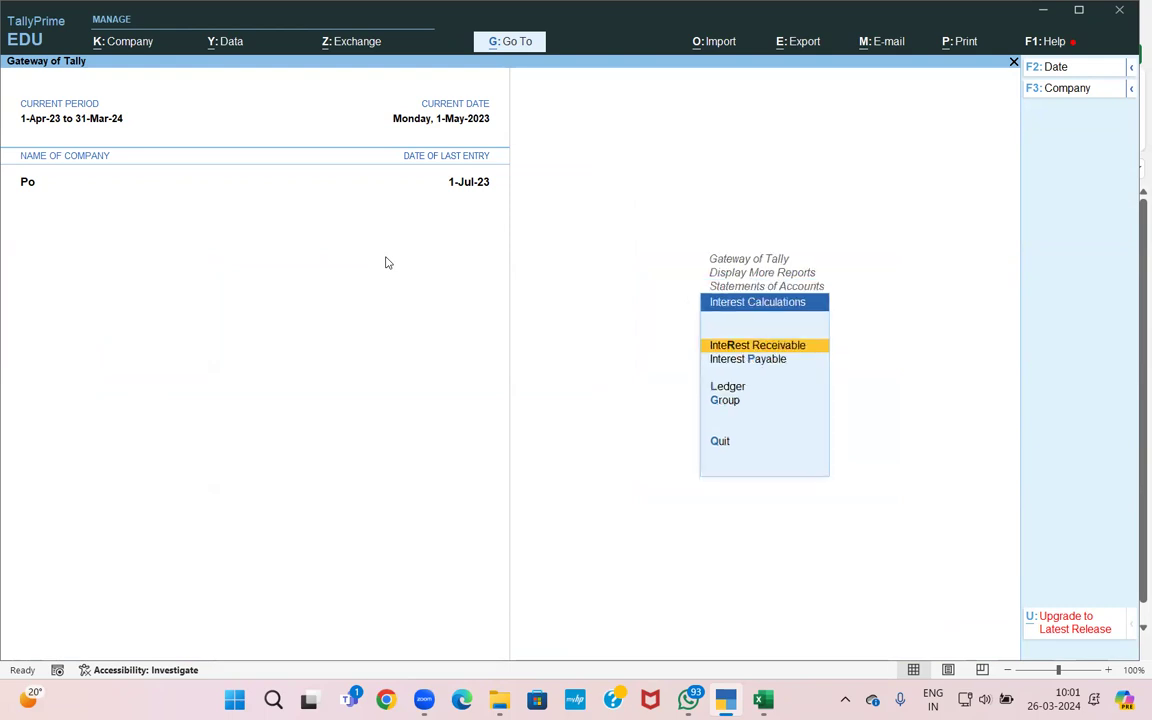
key("Down")
key("Return")
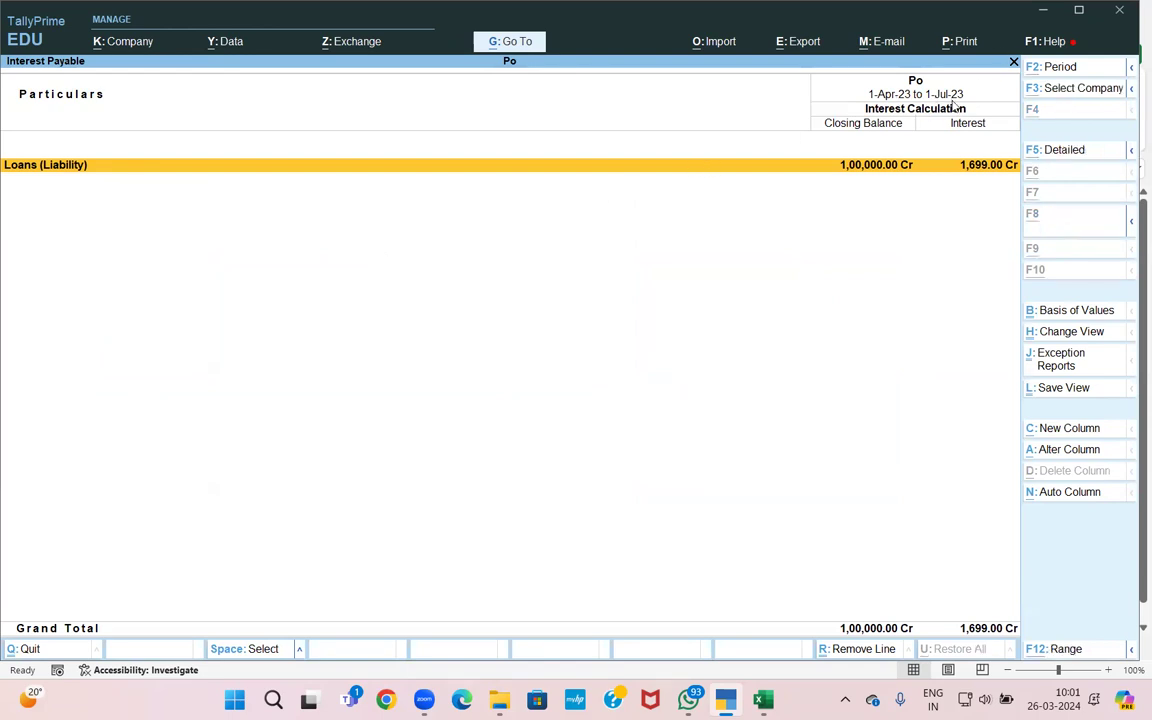
- Set the Interest Payable report's period to 1-Apr-23 to 31-Mar-24
key("alt+F2")
key("Return")
type("31-3")
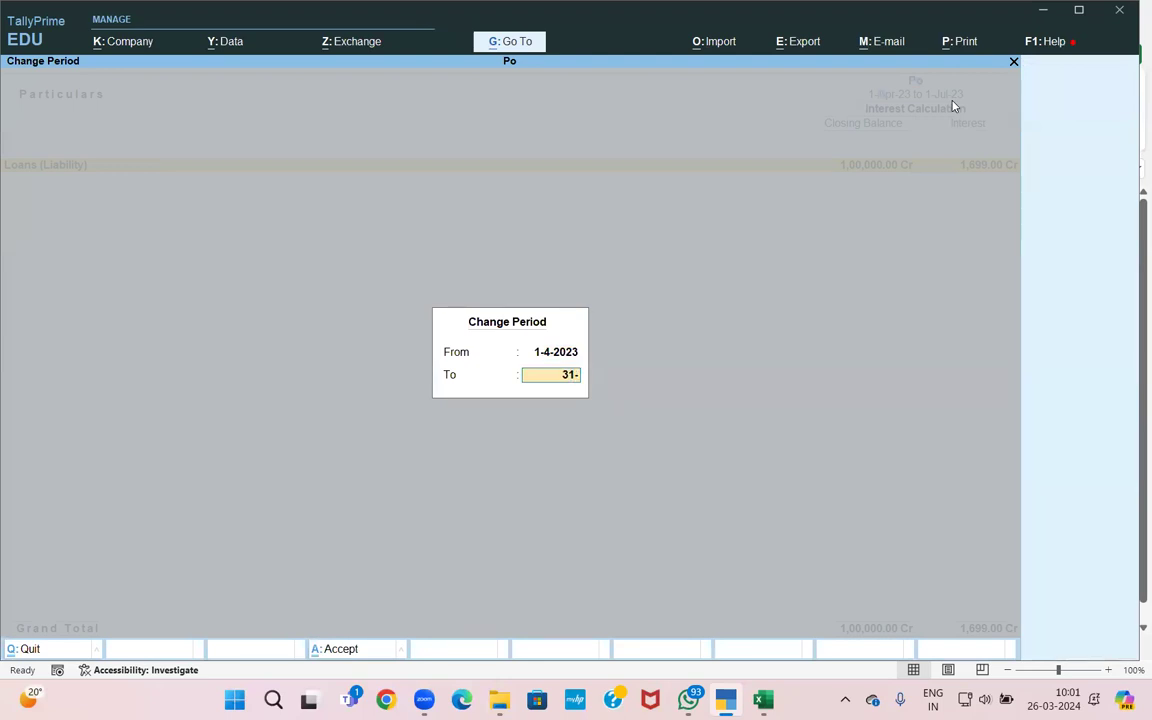
key("Return")
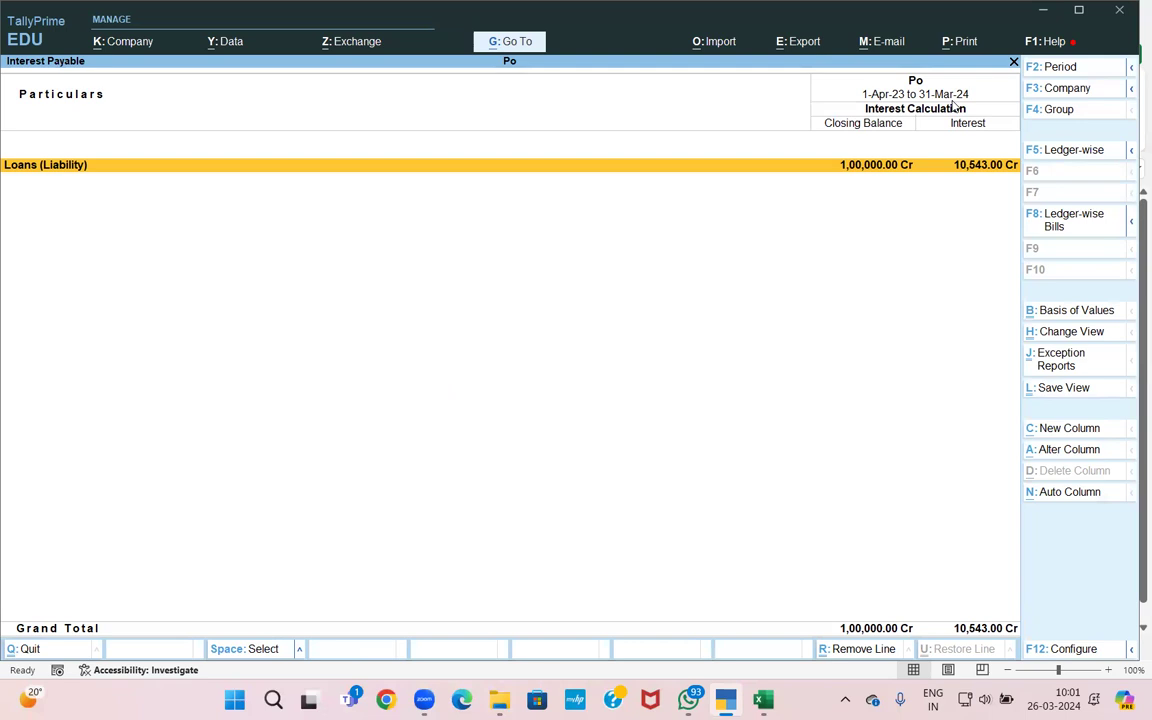
- Drill down through Loans (Liability) and Secured Loans to the ledger interest calculation of LOAN FROM HDFC BANK
key("Return")
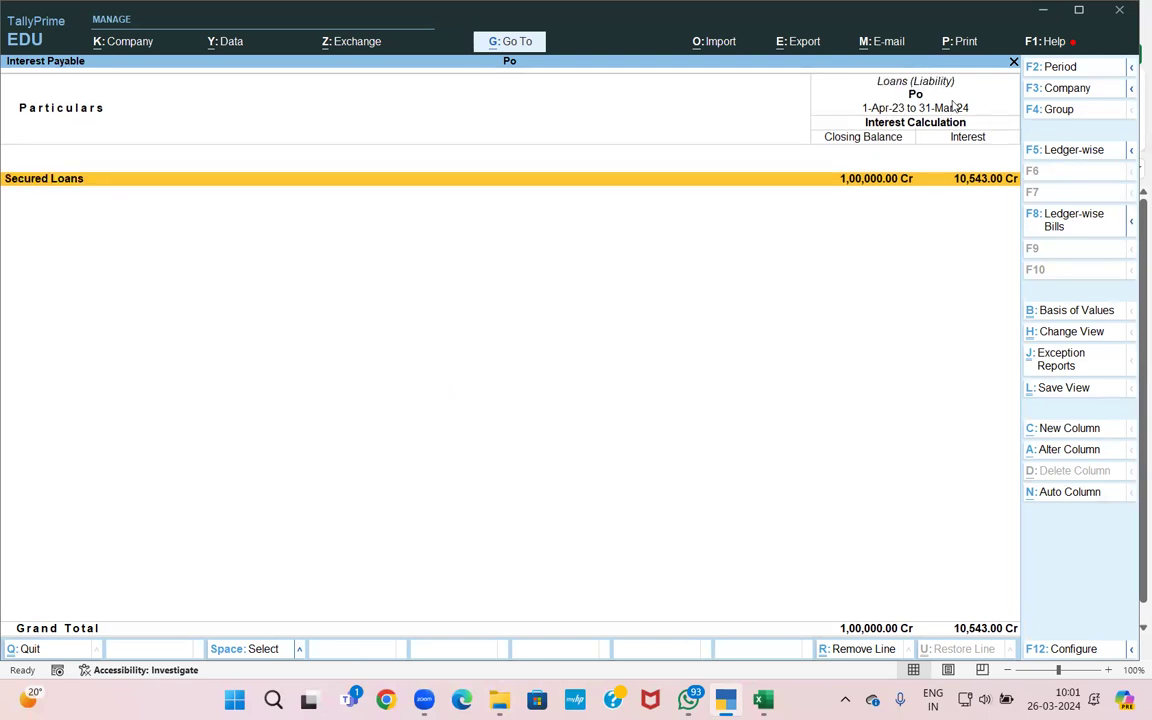
key("Return")
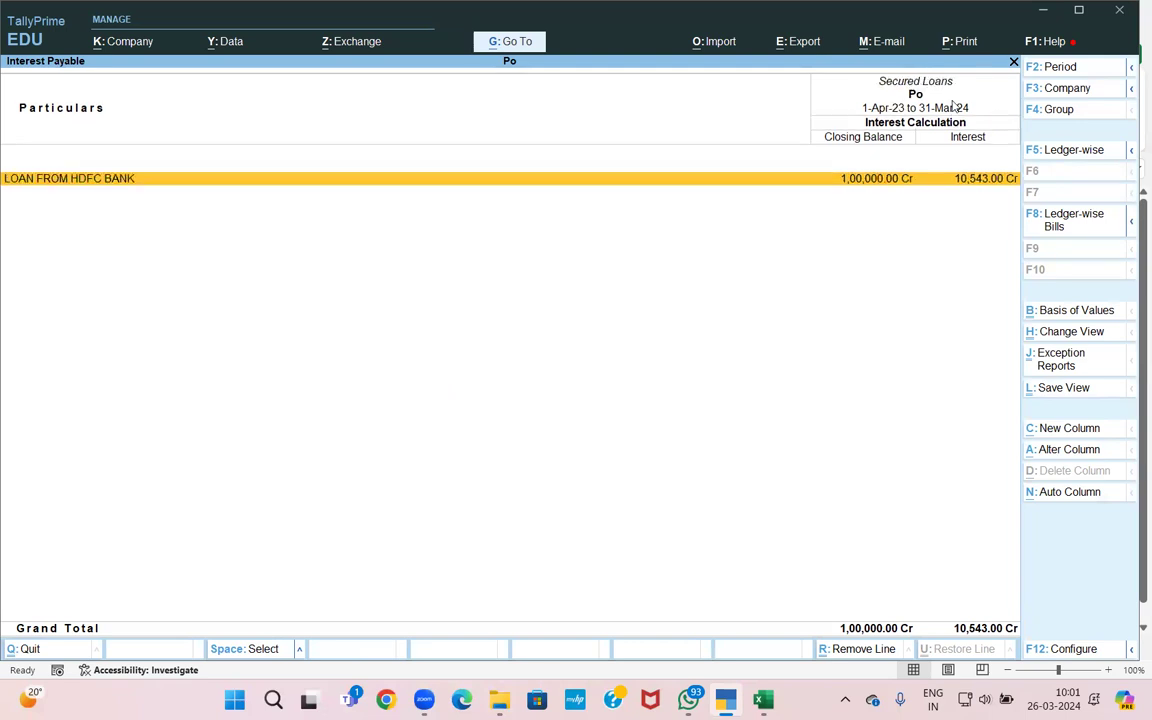
key("Return")
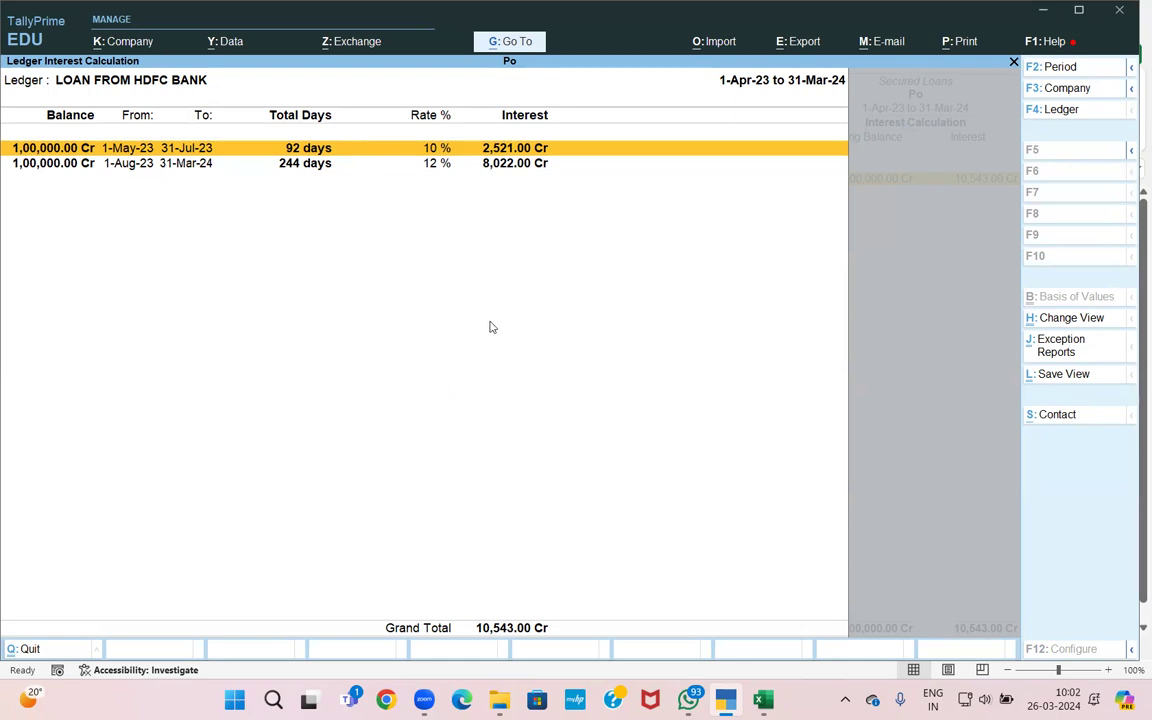
- Close the interest reports, return to the Gateway of Tally and open accounting voucher creation
key("Escape")
key("Escape")
key("Escape")
key("Escape")
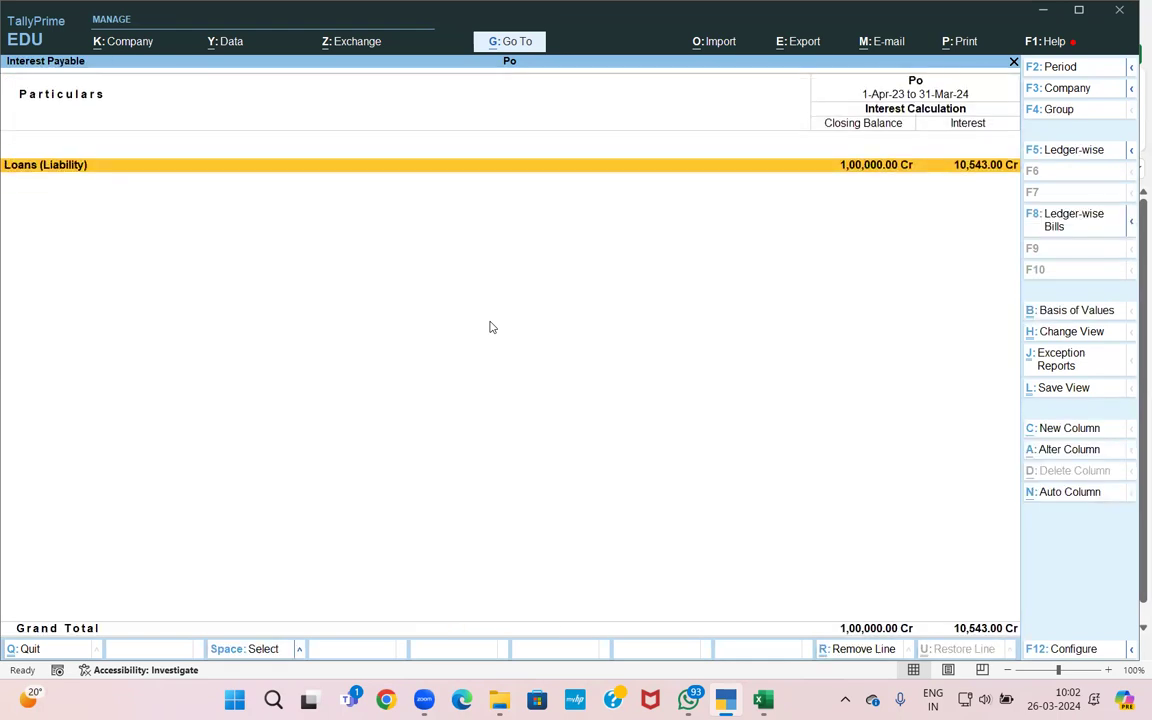
key("Escape")
key("Escape")
key("Down")
key("Up")
key("Up")
key("Up")
key("Up")
key("Up")
key("Up")
key("Up")
key("Up")
key("Return")
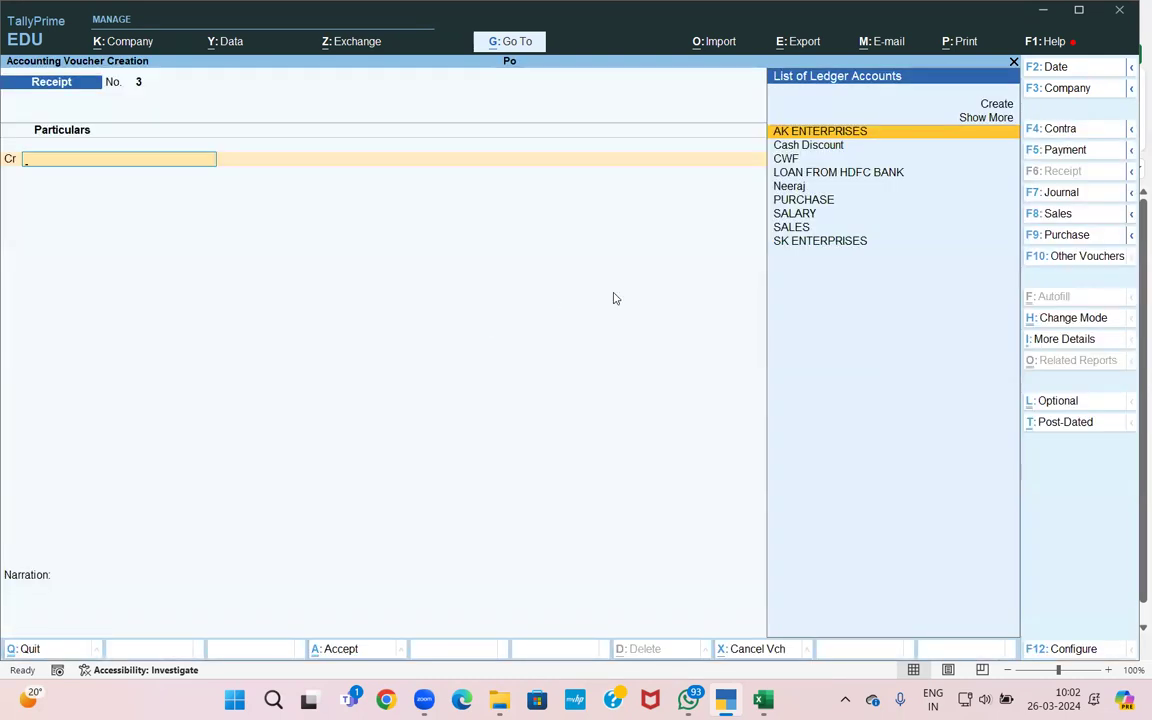
- Switch the new voucher to Journal and date it 31-Mar-24
left_click(1075, 196)
key("F2")
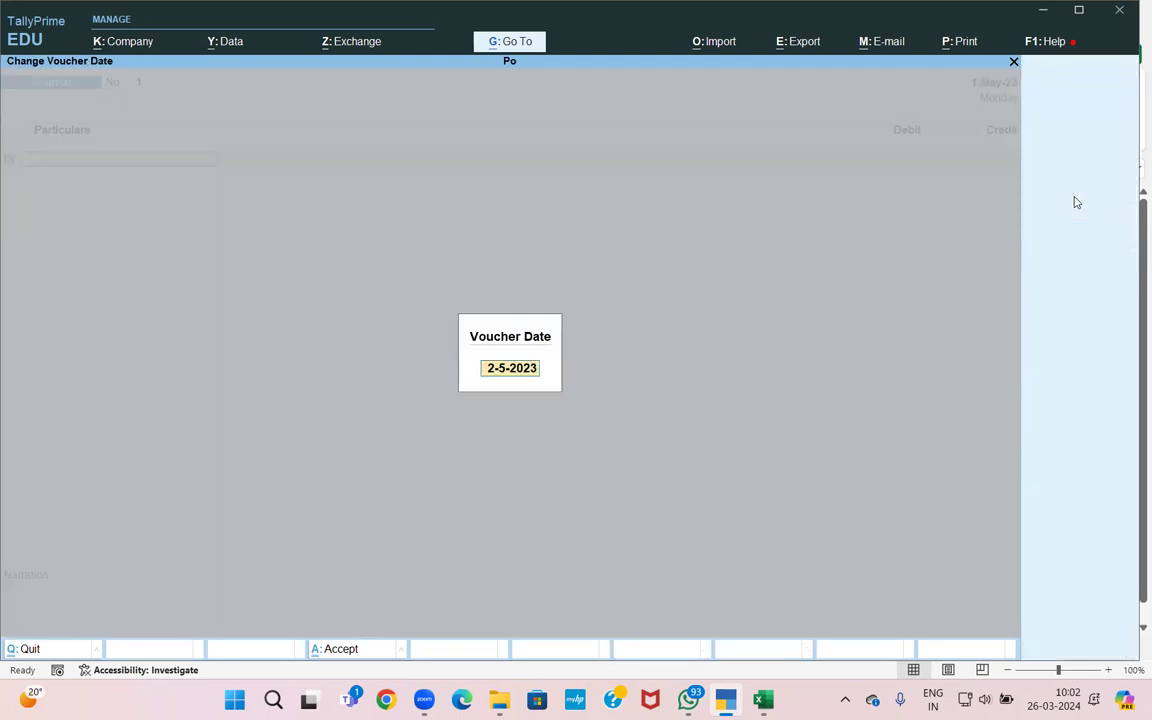
type("31-")
key("Return")
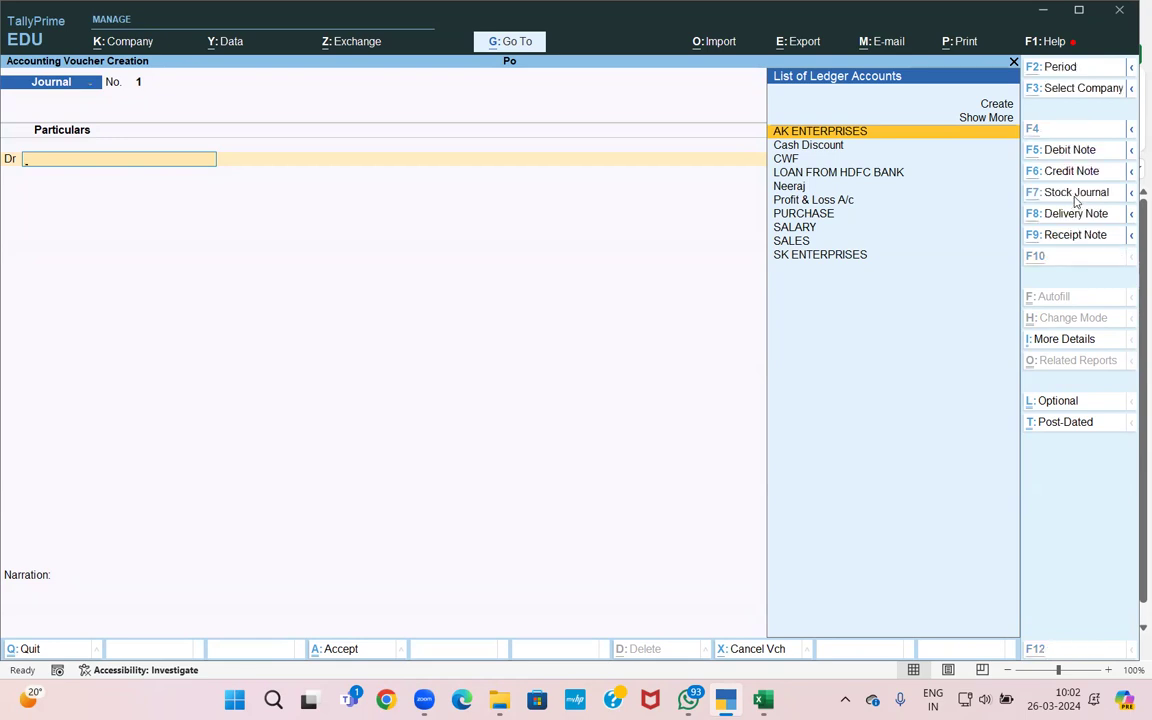
- Create the debit ledger INT ON LOAN under Indirect Expenses, type Not Applicable, with interest calculation and bank details set to No
key("alt+c")
type("INT ON LOAN")
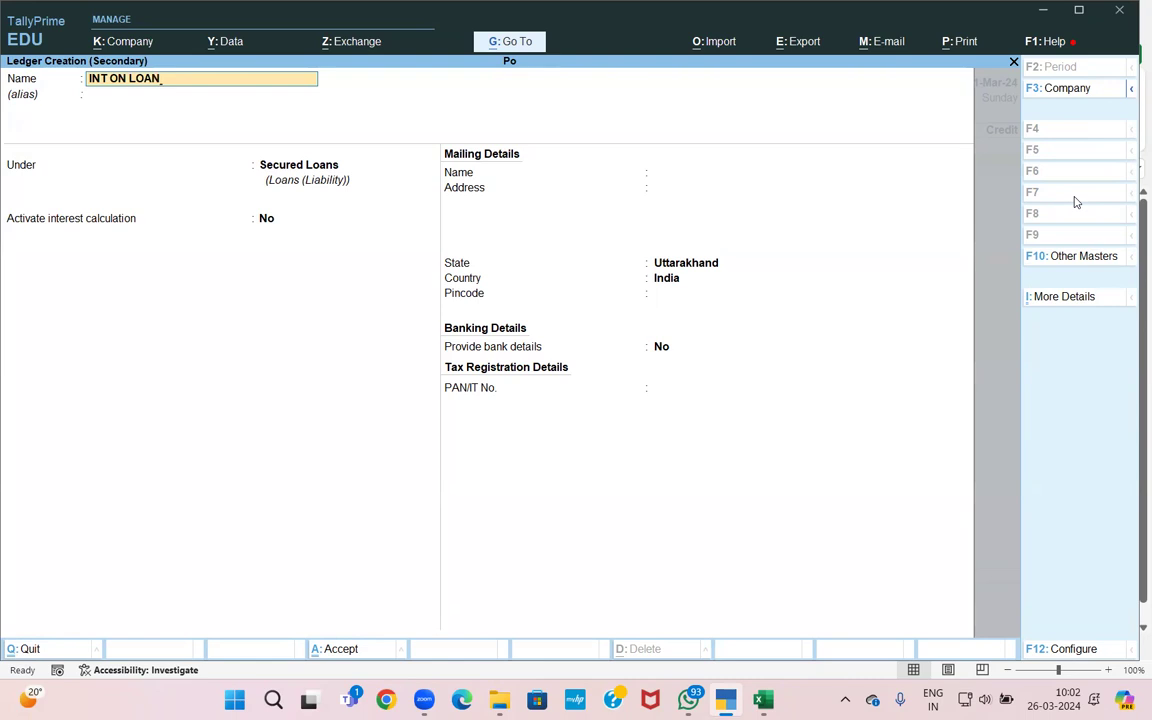
key("Return")
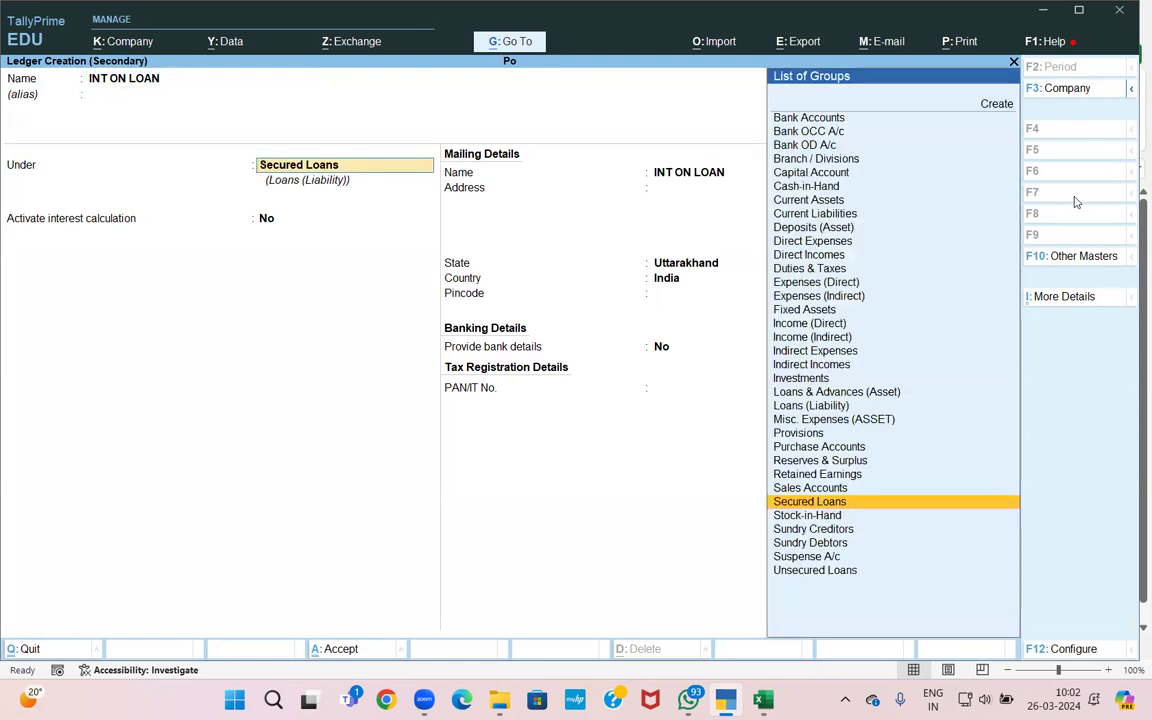
type("IN")
key("Down")
key("Return")
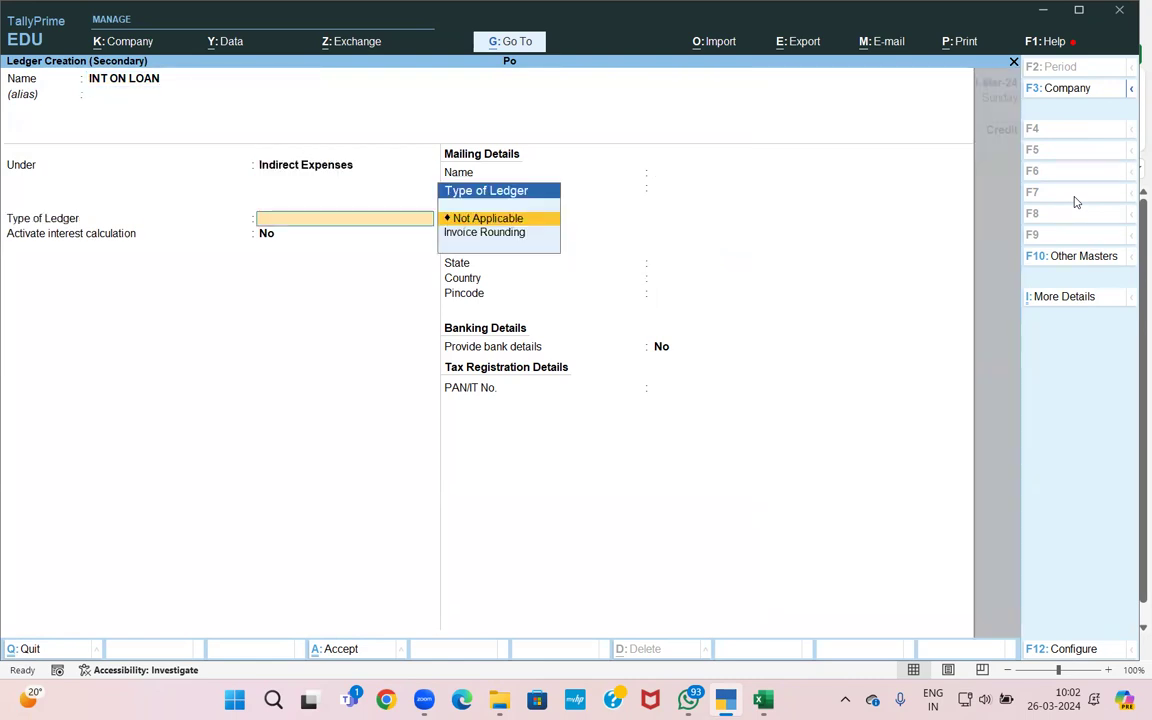
key("Return")
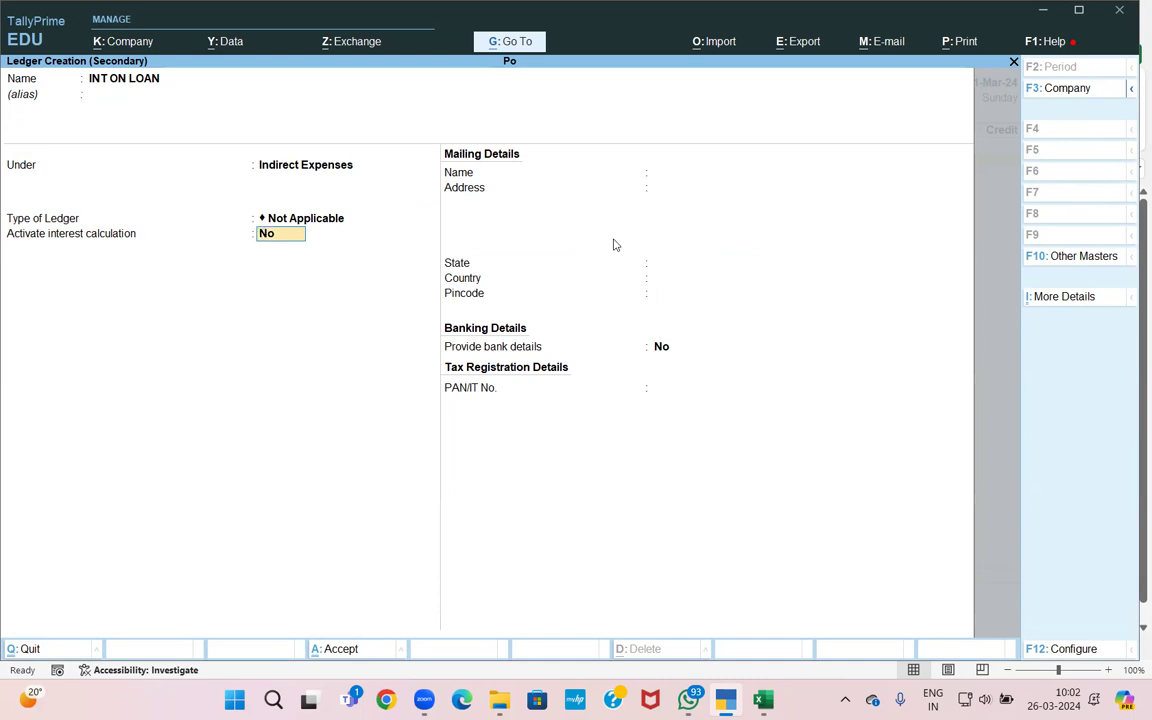
key("Return")
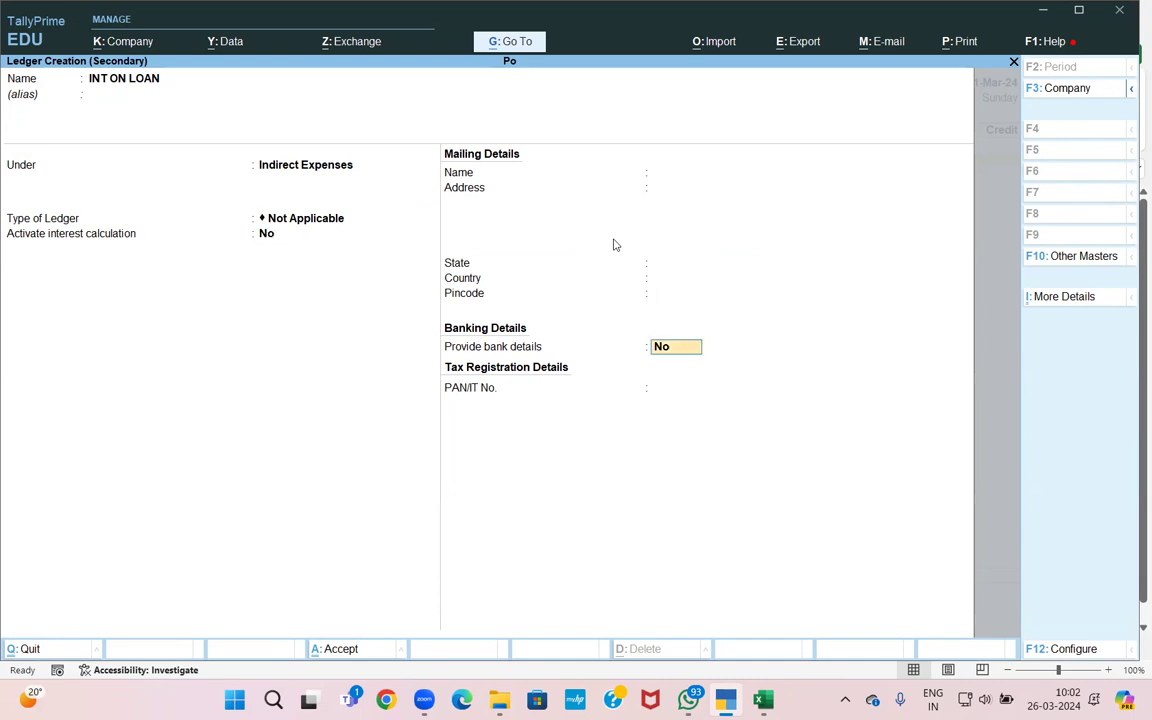
key("Return")
key("Return")
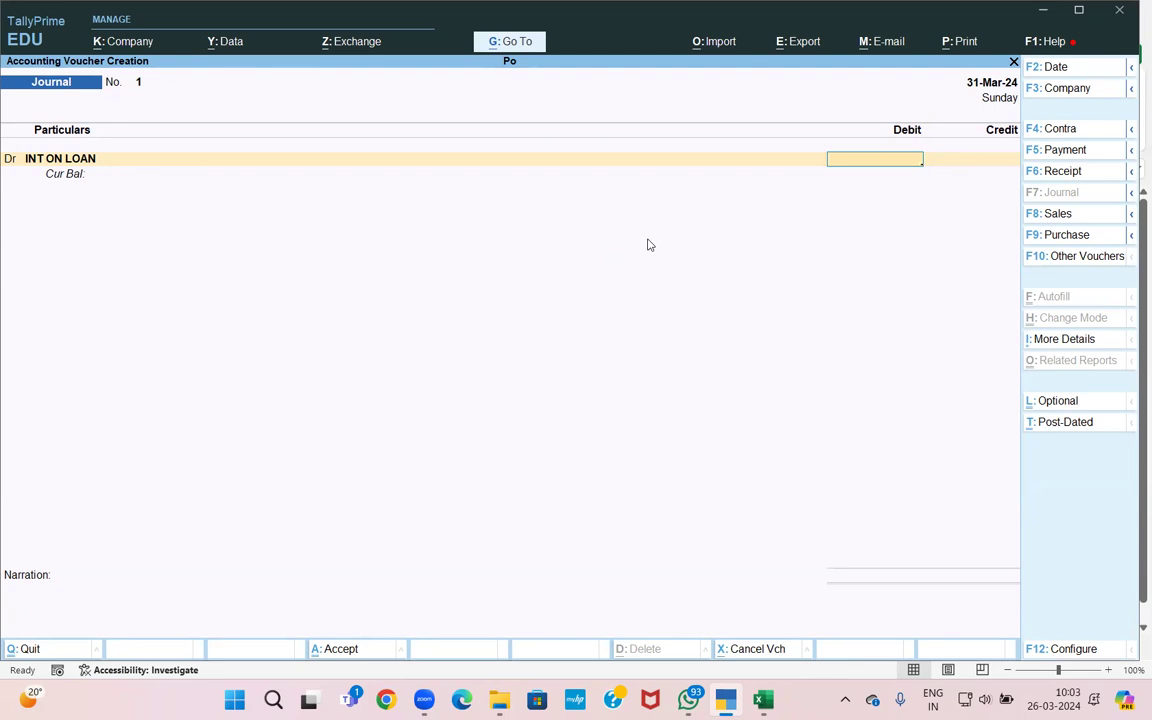
- Leave the journal voucher unsaved and open the Credit Note voucher type for alteration
key("Escape")
key("Up")
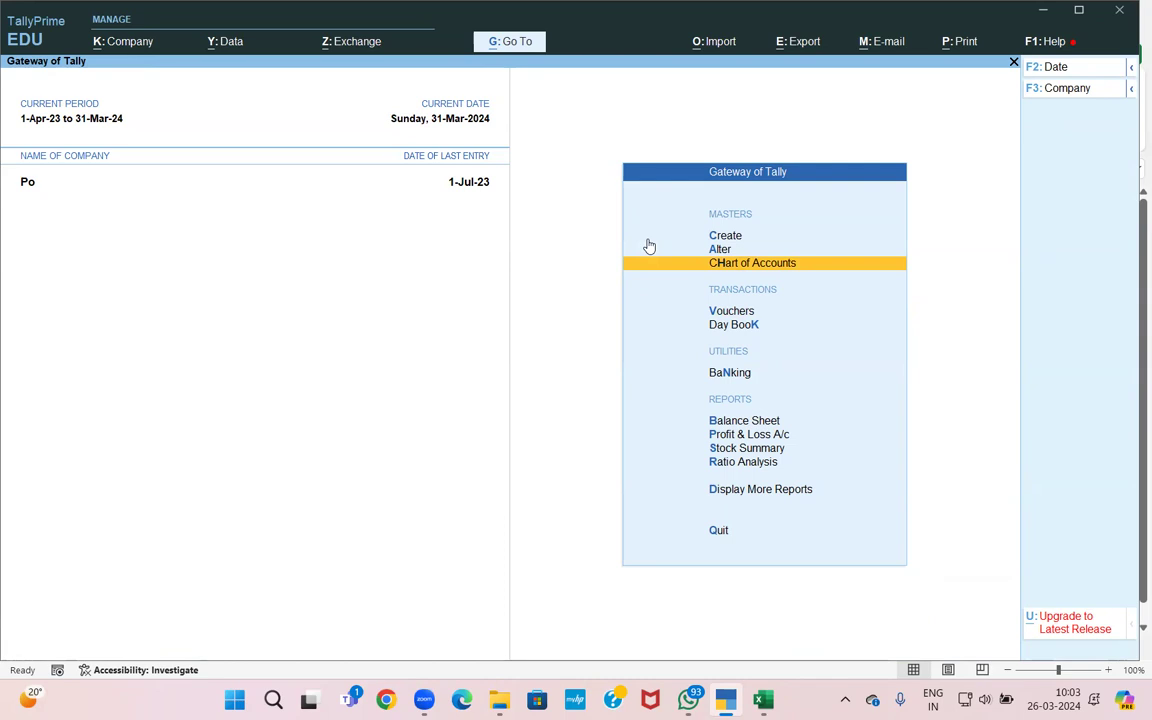
left_click(649, 247)
key("Down")
key("Down")
key("Down")
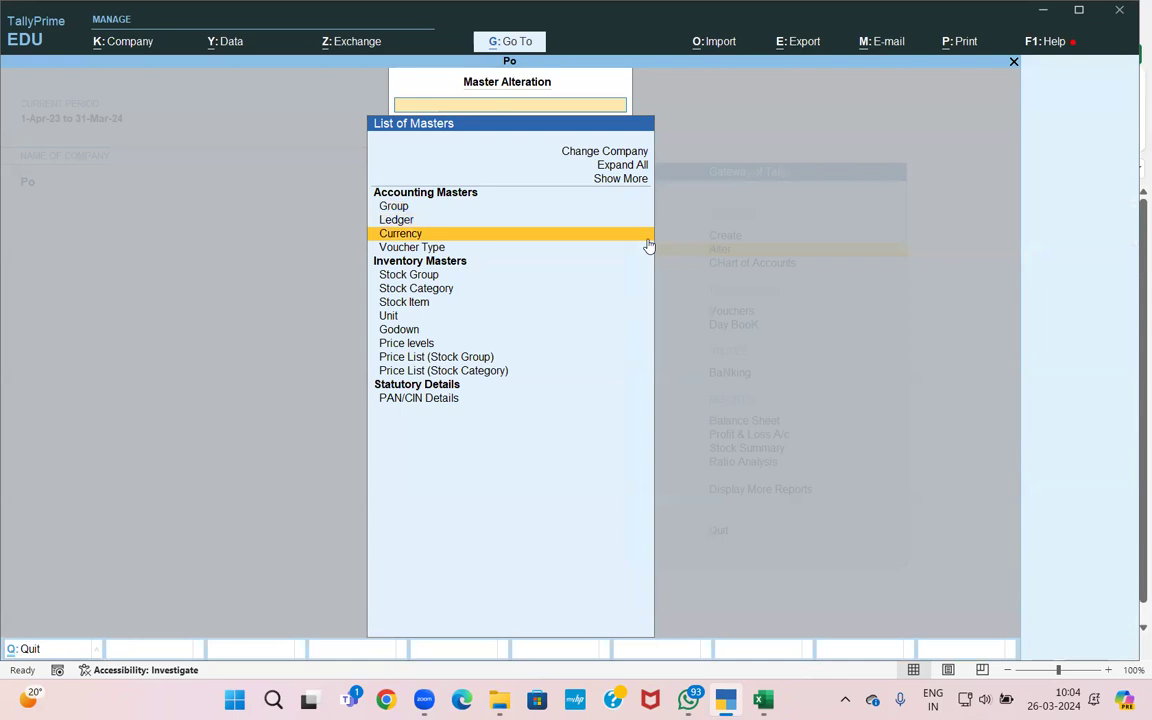
key("Return")
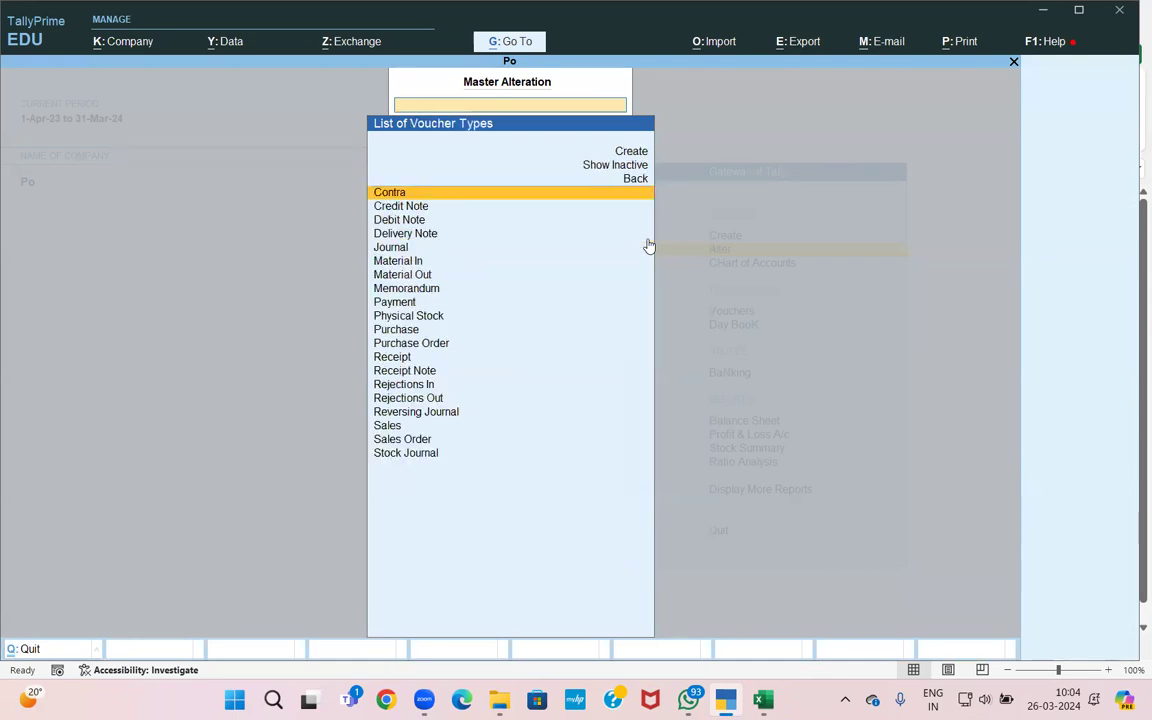
type("C")
key("Down")
key("Return")
- Keep Credit Note's existing general and printing settings and go on to its voucher class names
key("Return")
key("Return")
key("Return")
key("Return")
key("Return")
key("Return")
key("Return")
key("Return")
key("Return")
key("Return")
key("Return")
key("Return")
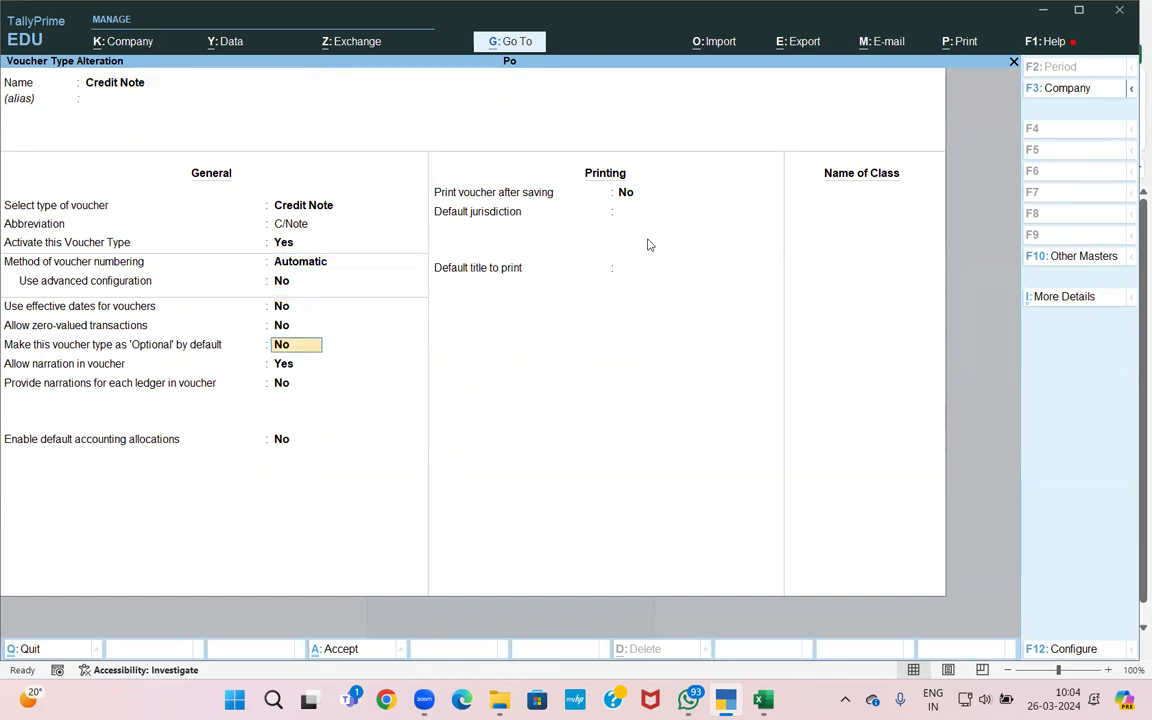
key("Return")
key("Return")
key("Return")
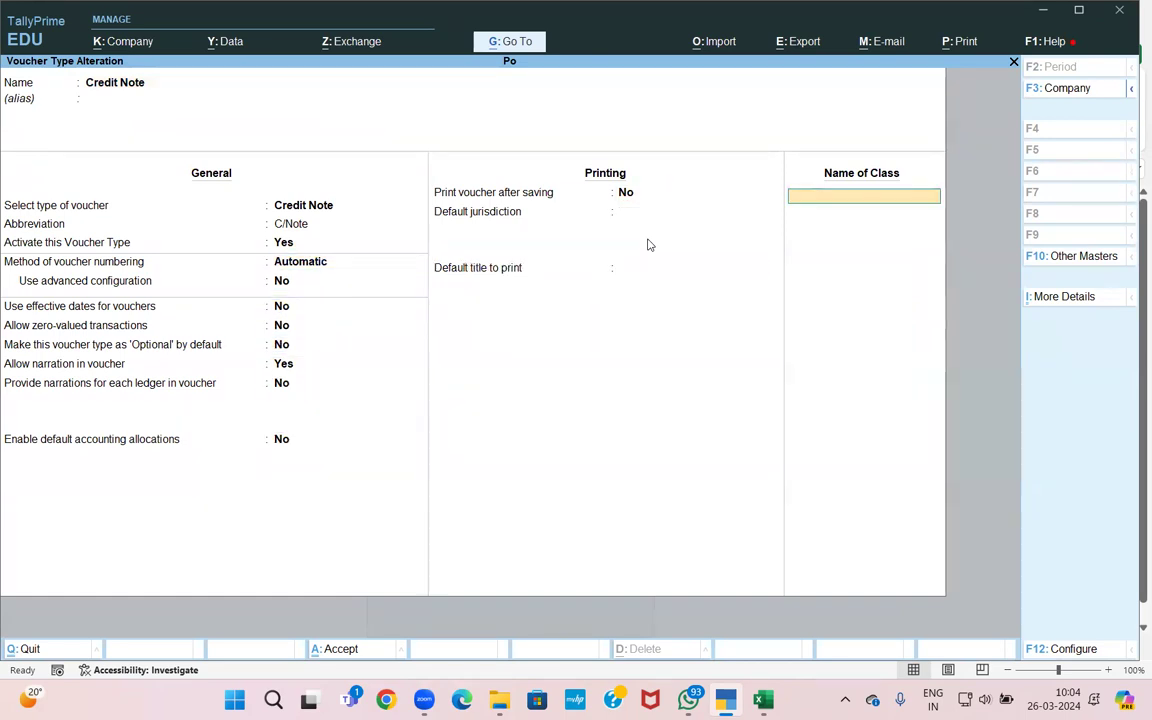
- Add the voucher class SIMPLE INT for interest accounting, with compound interest treatment set to No
type("SIMPLE INT")
key("Return")
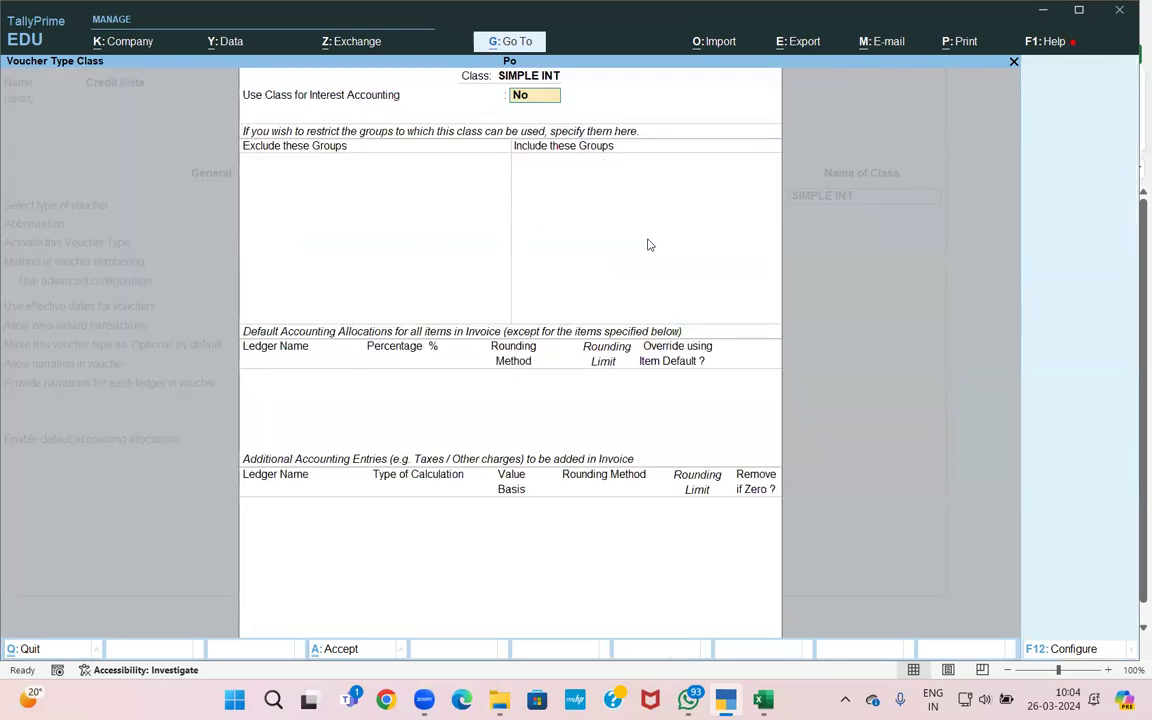
type("Y")
key("Return")
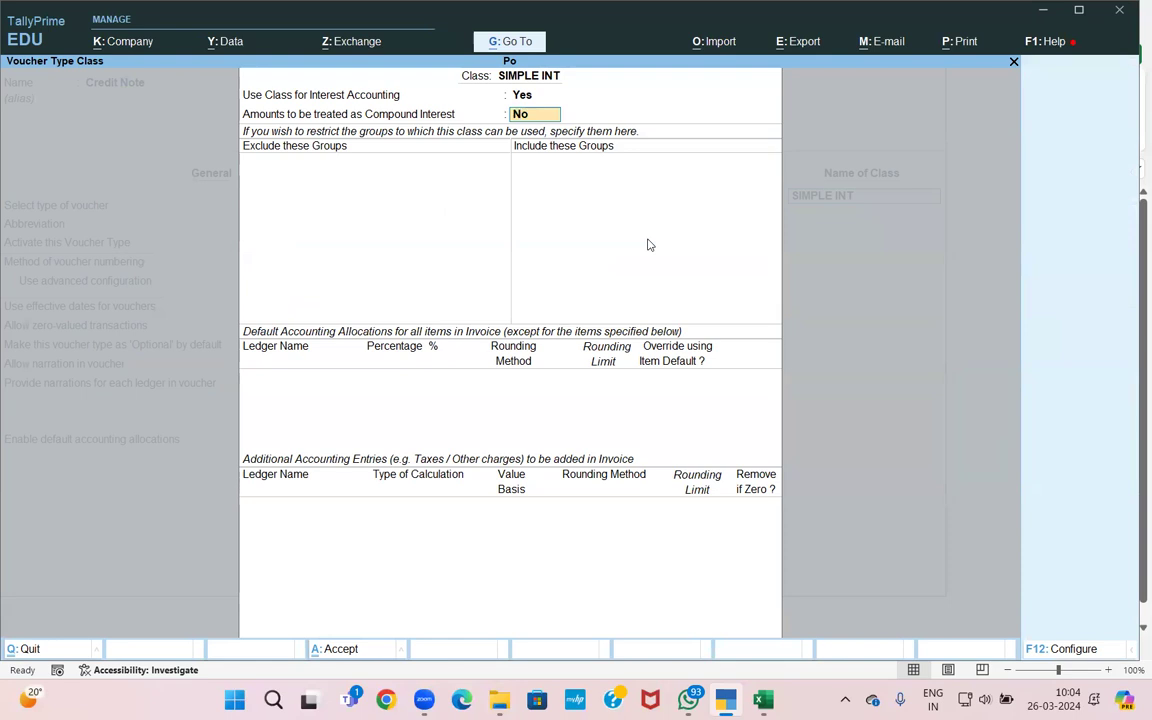
key("Return")
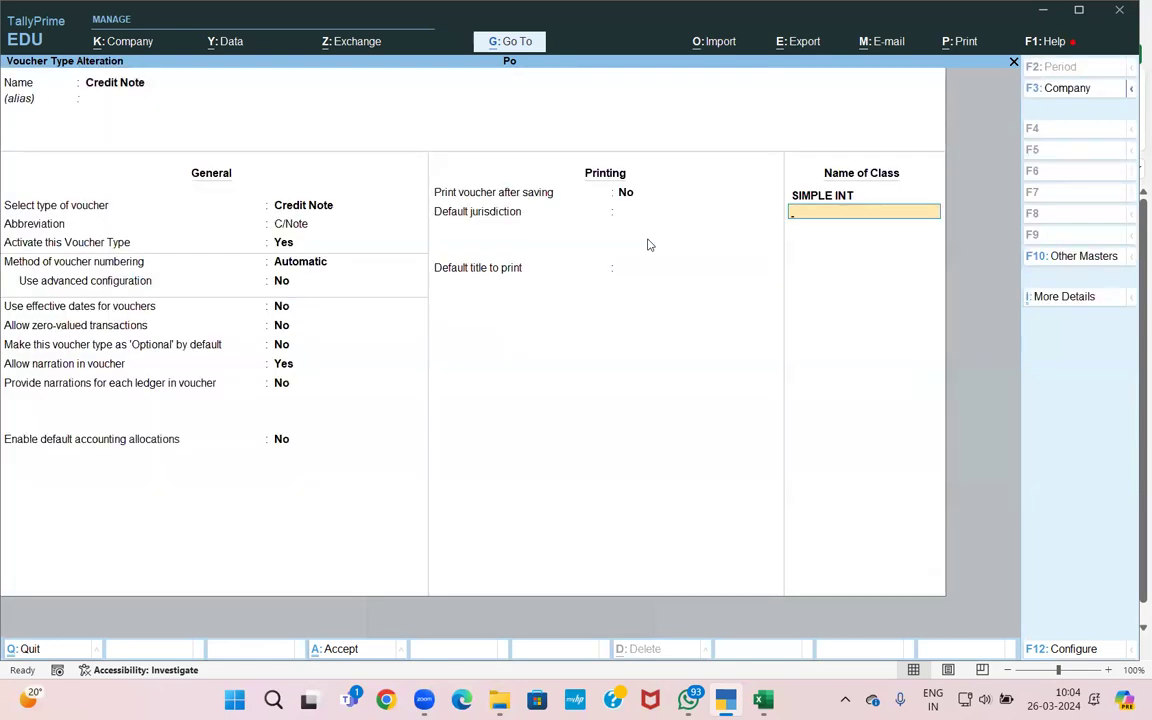
- Add the voucher class COMP INT with interest accounting and compound interest both set to Yes, and save Credit Note
type("COMP INT")
key("Return")
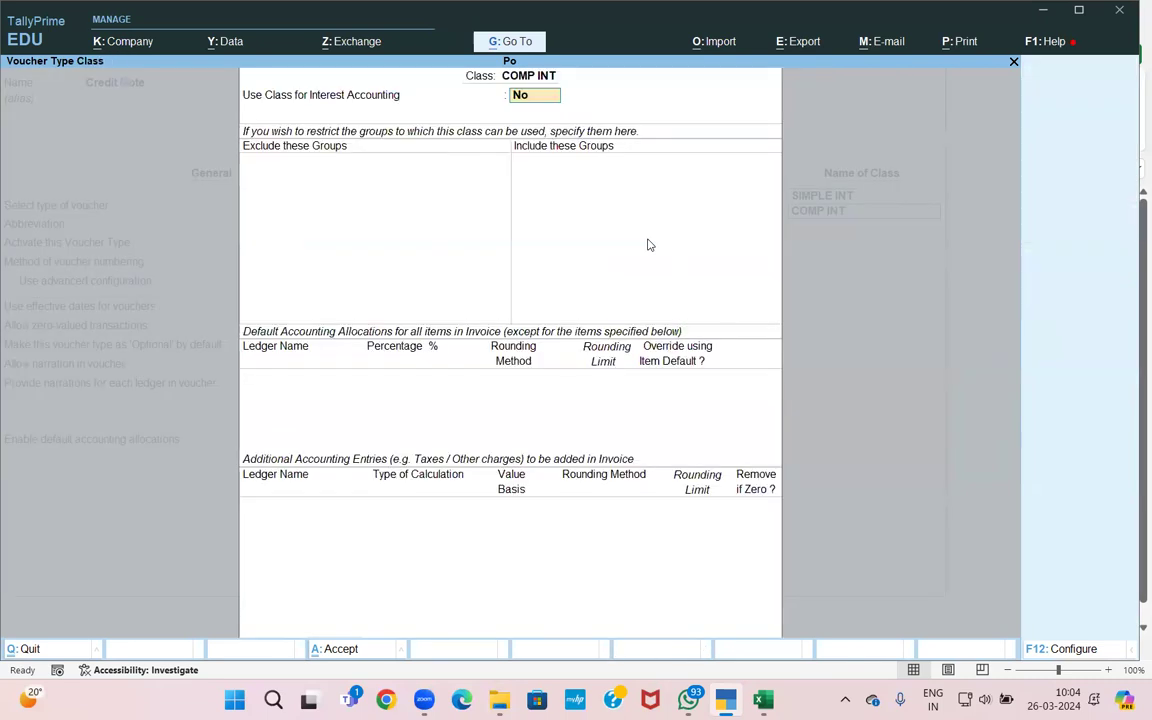
type("y")
key("Return")
type("y")
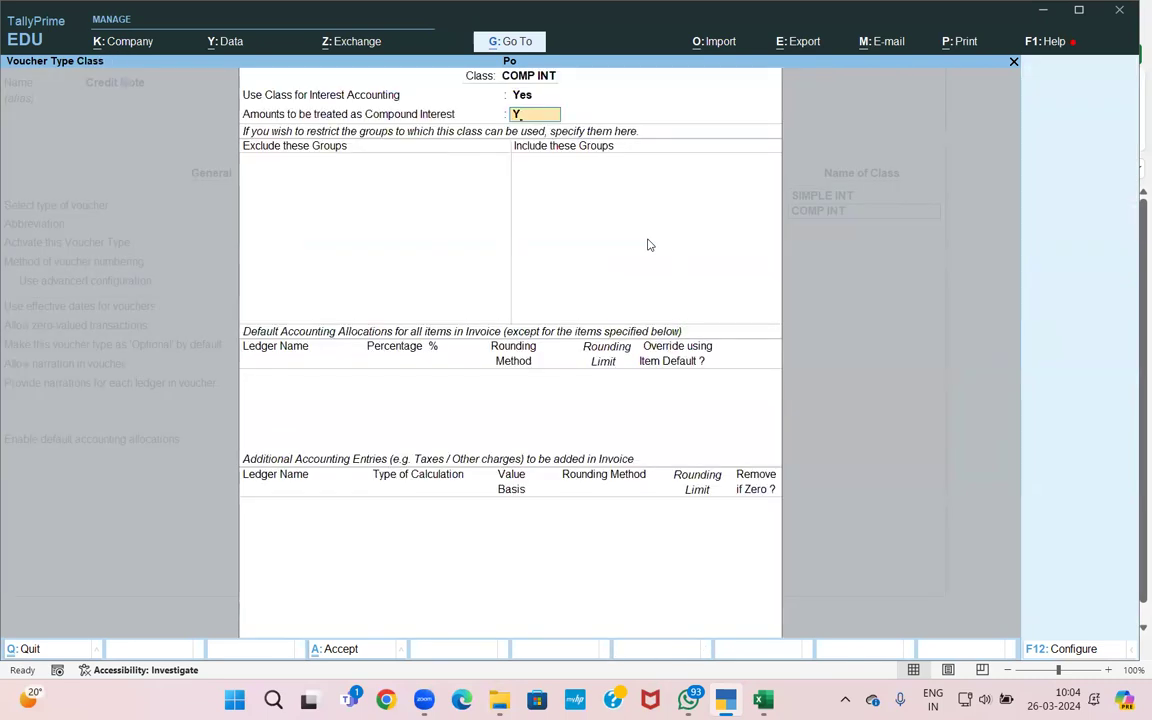
key("Return")
key("Up")
key("Return")
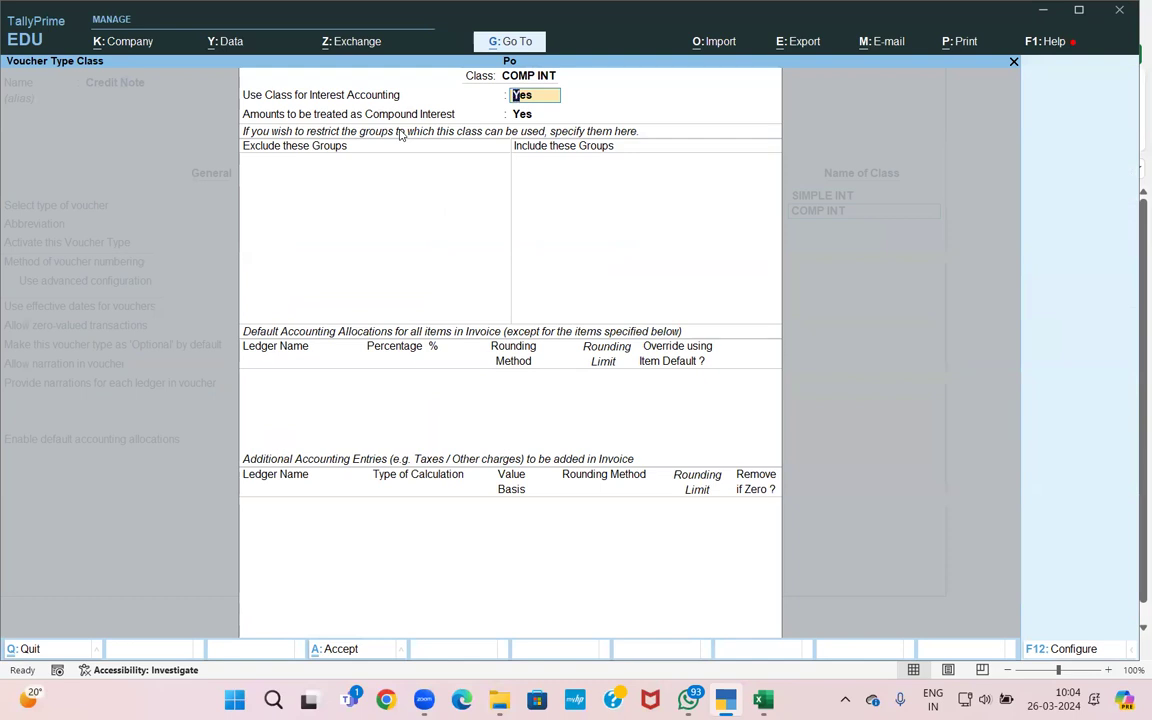
key("Return")
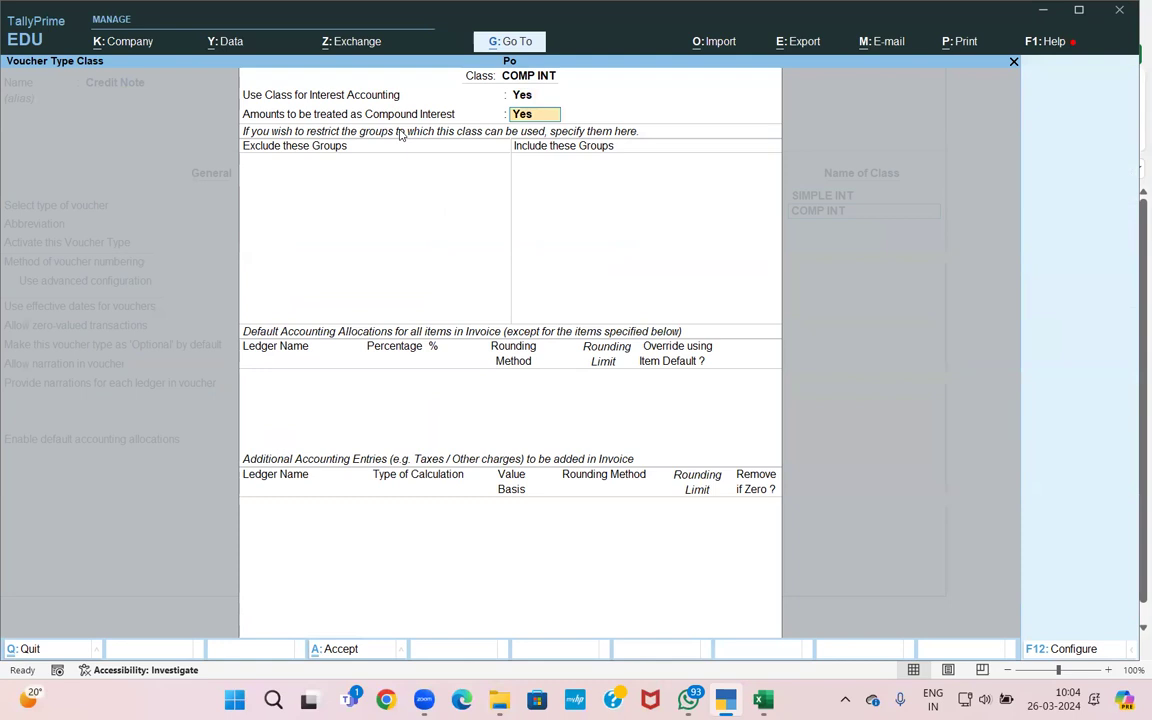
key("Return")
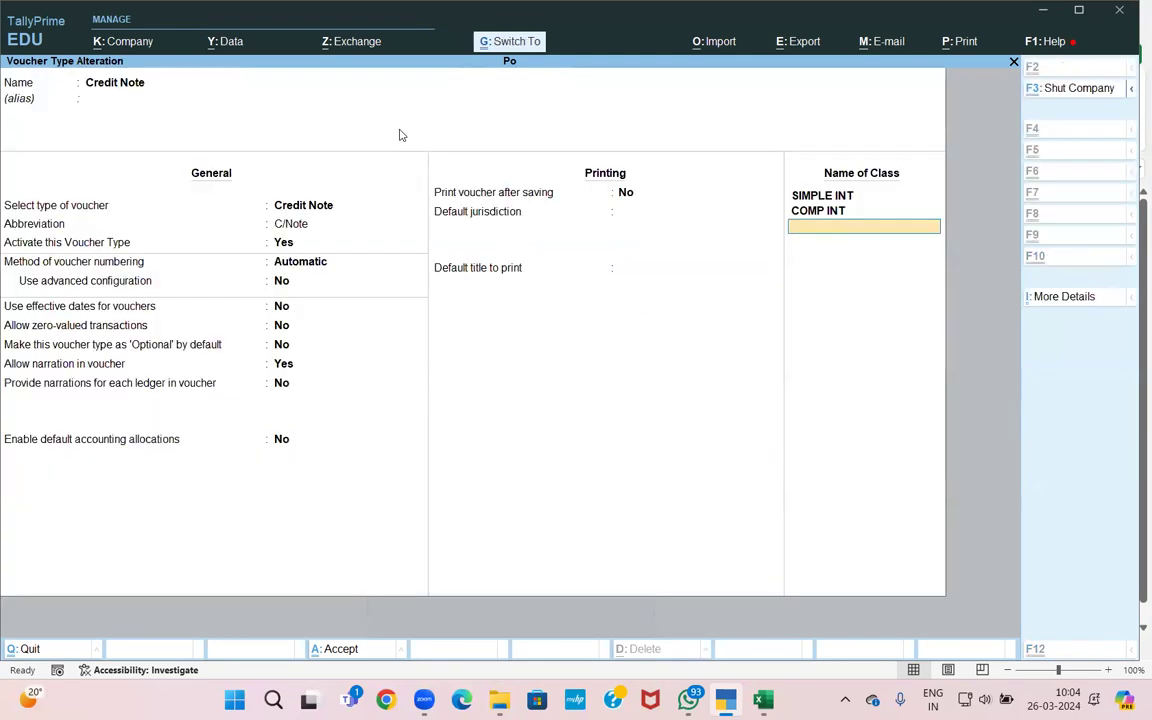
key("Return")
- Return to the Gateway of Tally and reopen accounting voucher creation
key("Escape")
key("Escape")
key("Down")
key("Down")
key("Return")
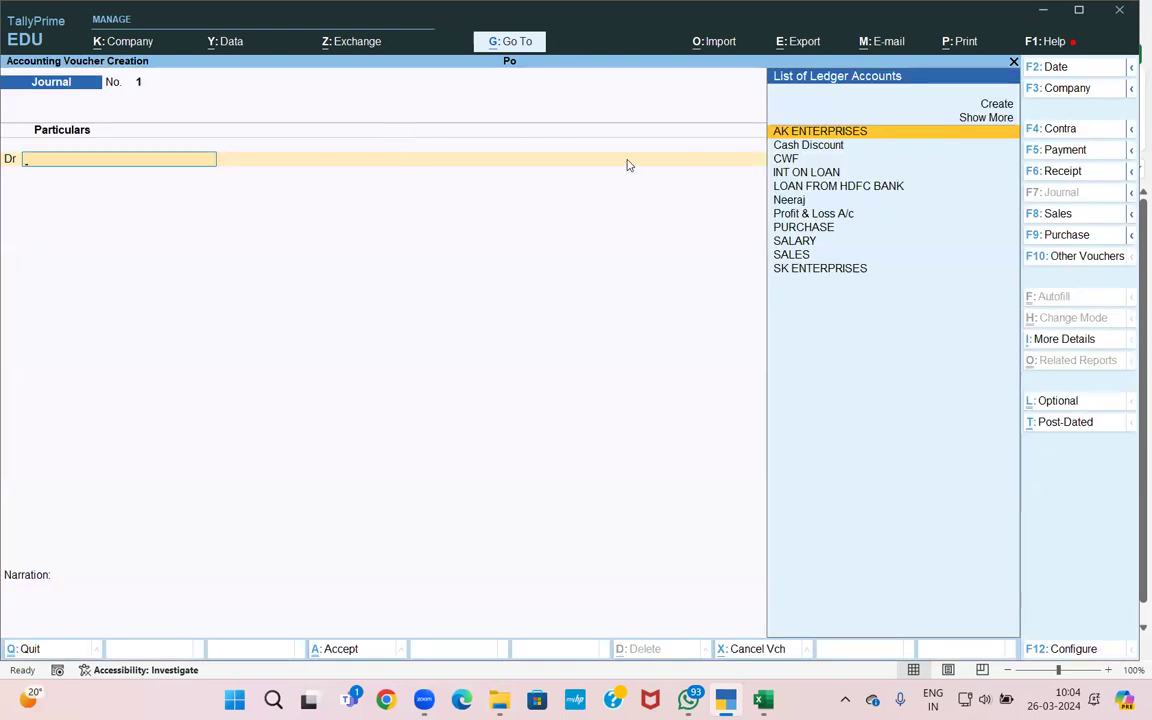
- Change the voucher type to Credit Note with the COMP INT class
left_click(1109, 262)
key("Up")
key("Up")
key("Up")
key("Up")
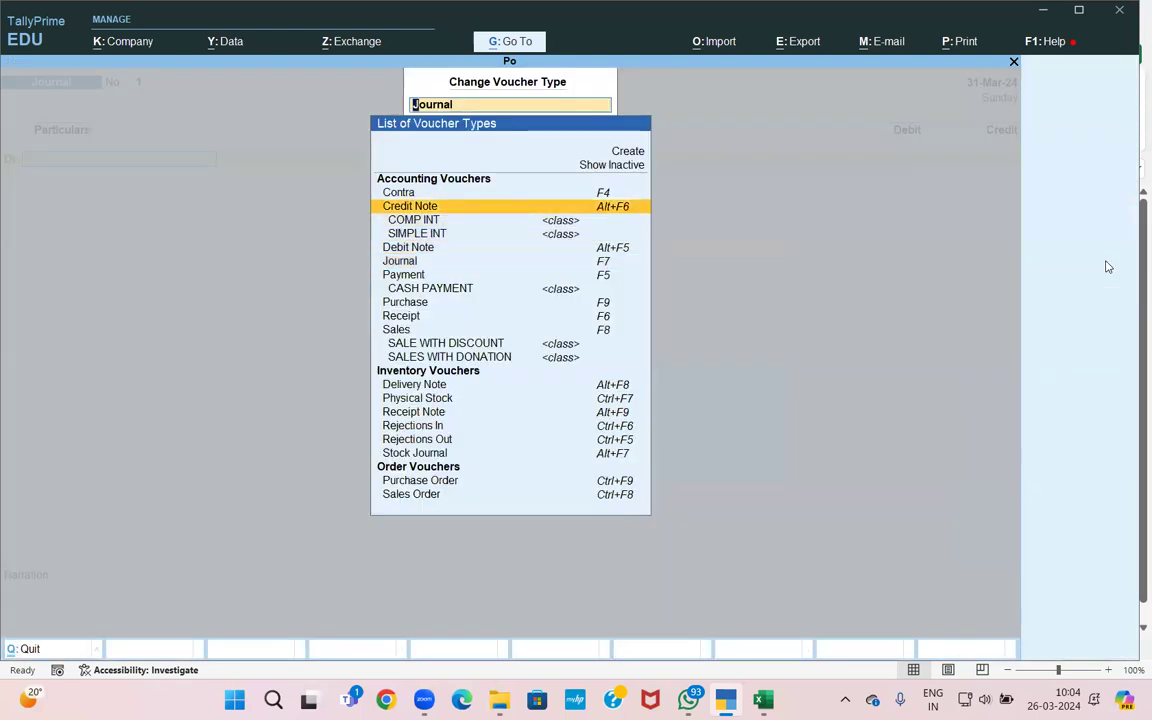
key("Down")
key("Down")
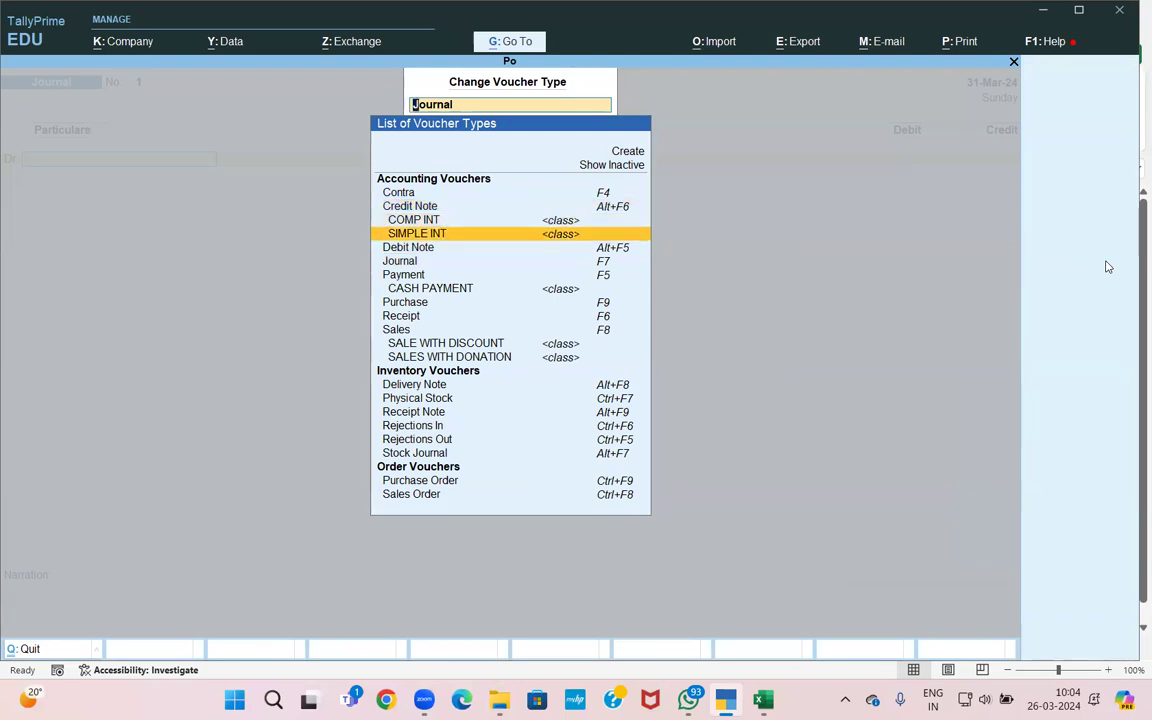
key("Up")
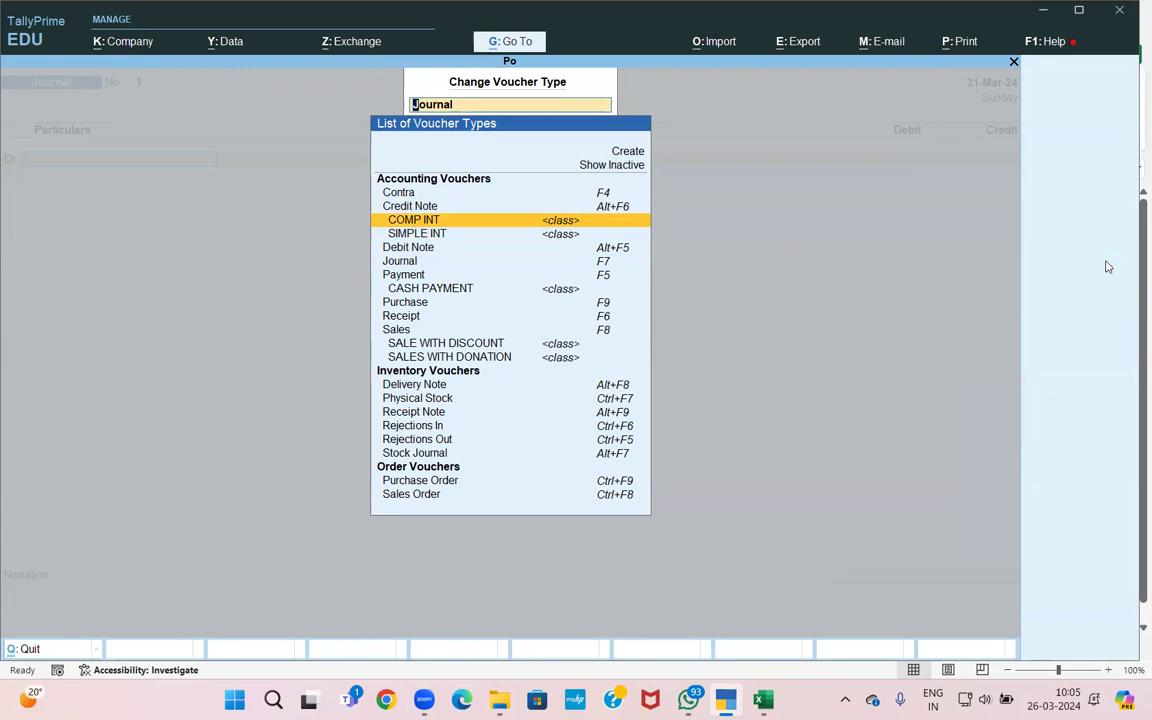
key("Return")
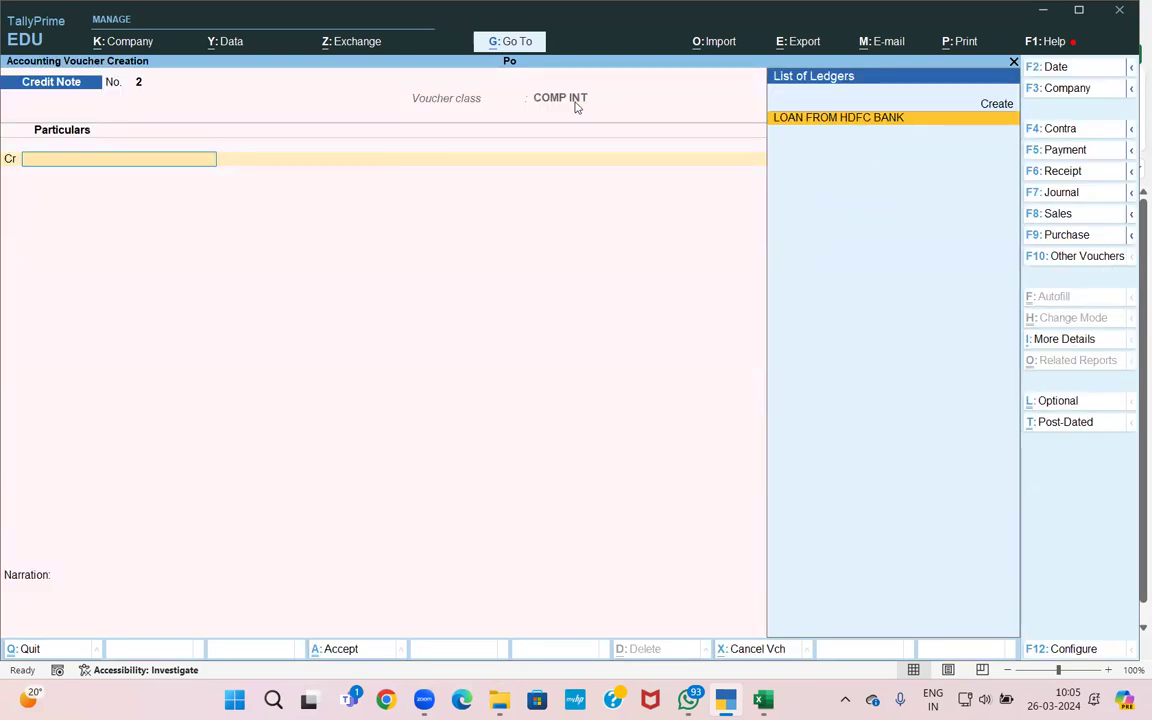
- Set the credit note's voucher date to 31-3
key("F2")
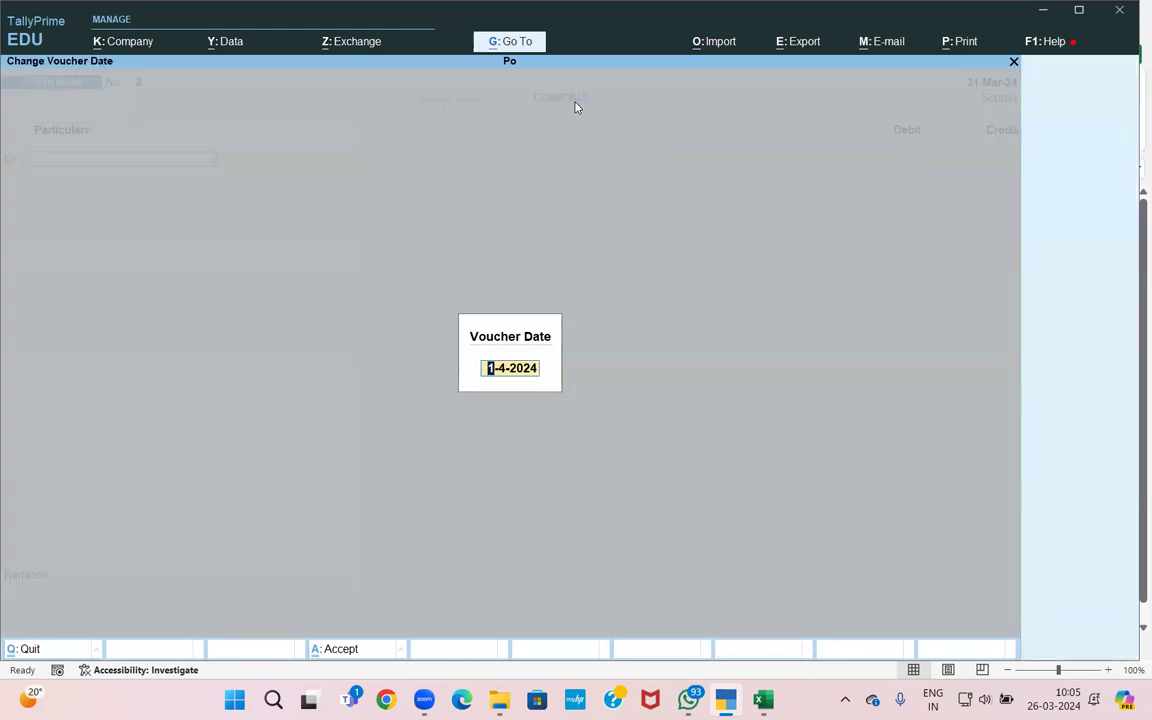
type("31-3")
key("Return")
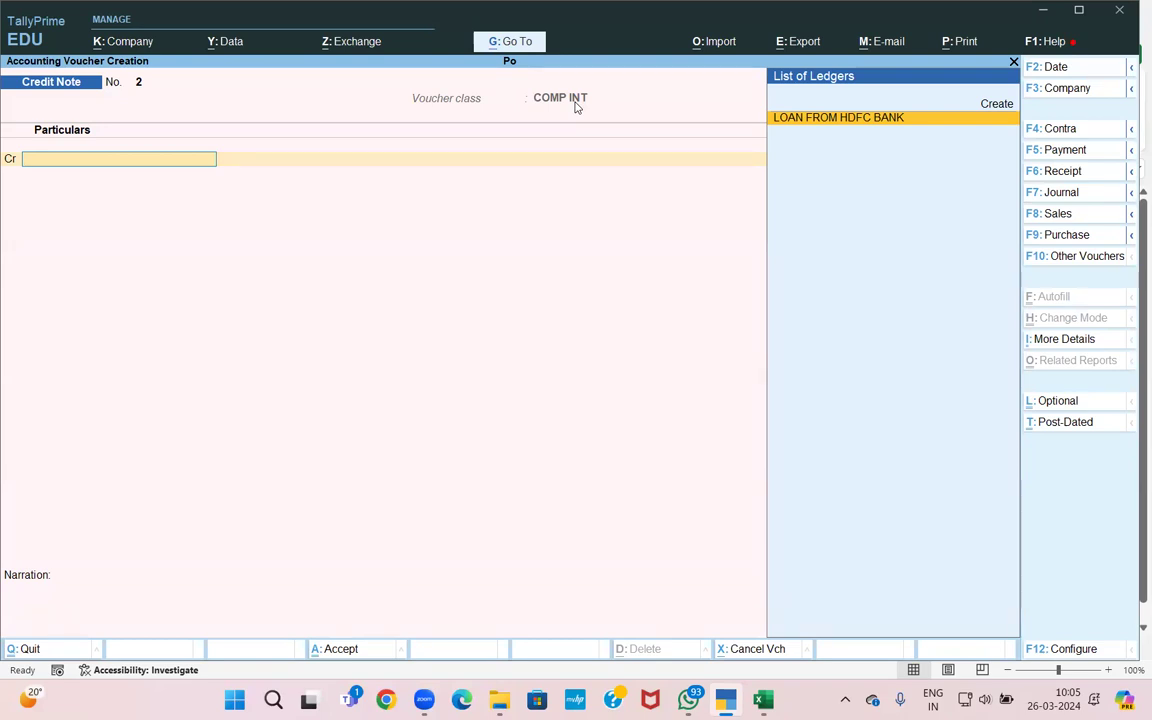
- Credit the calculated interest of 10,543.00 to LOAN FROM HDFC BANK and go on to the debit line
key("Return")
key("Return")
key("Return")
key("Return")
key("Return")
key("Return")
key("Return")
key("Return")
key("Return")
key("Return")
key("Return")
key("Return")
key("Return")
key("Return")
key("Return")
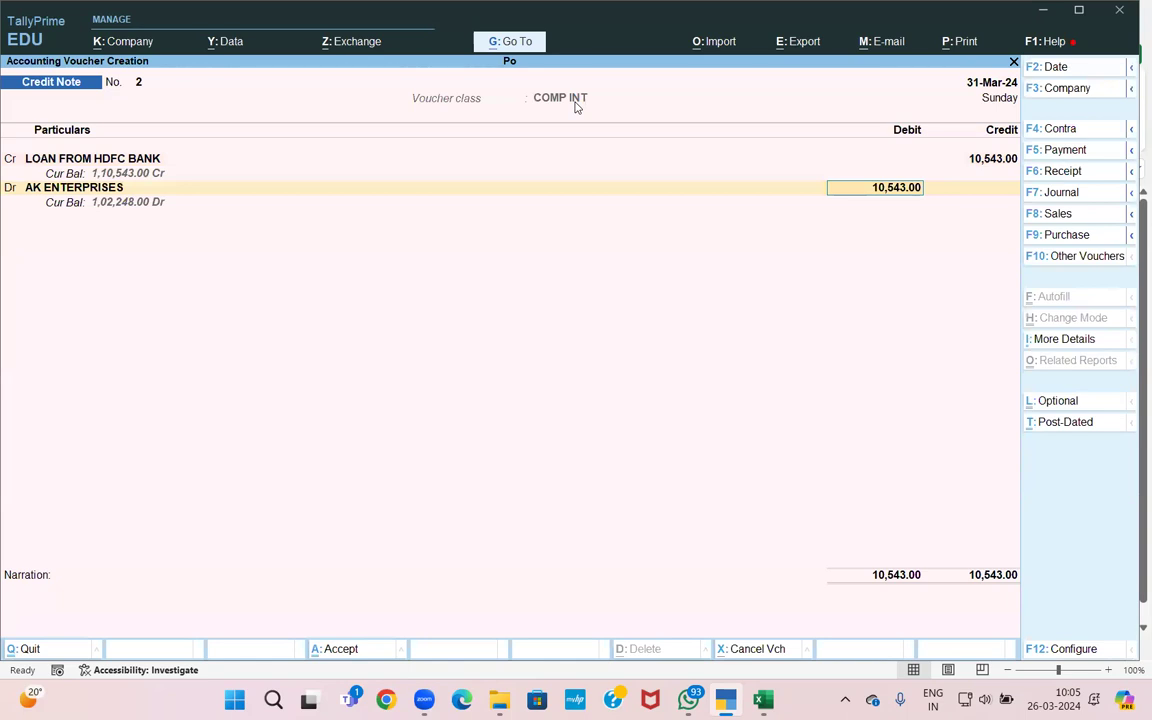
- Change the debit ledger to INT ON LOAN for 10,543.00 and save the credit note
key("BackSpace")
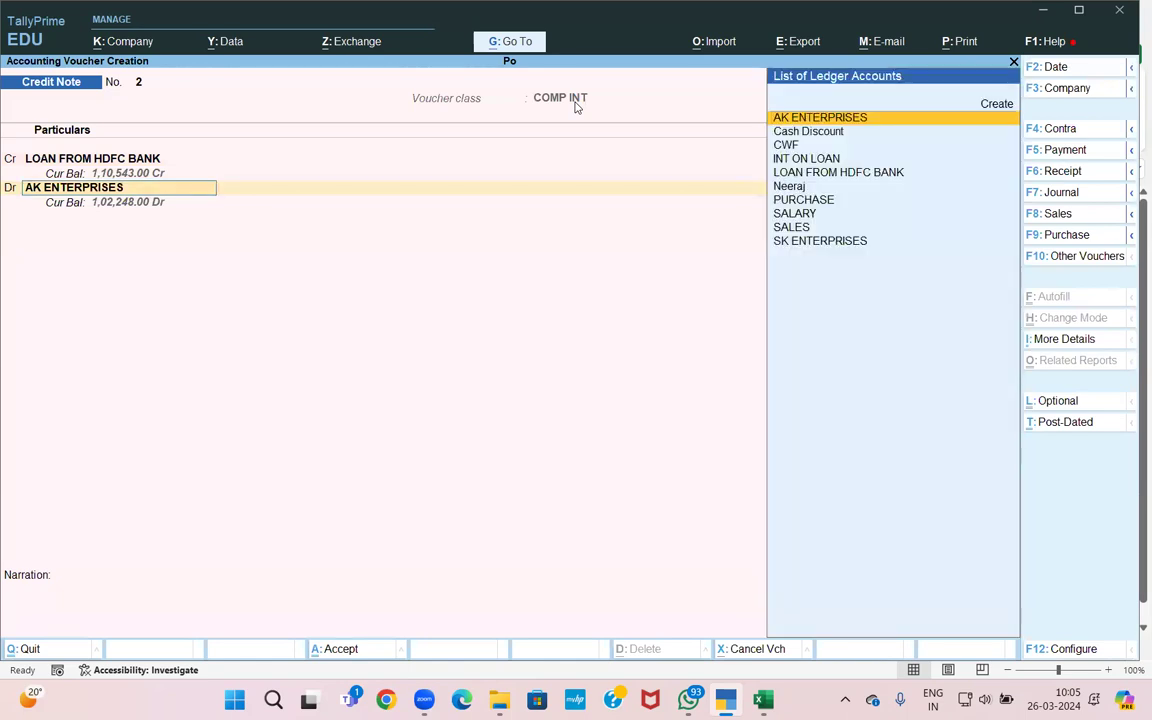
type("in")
key("Return")
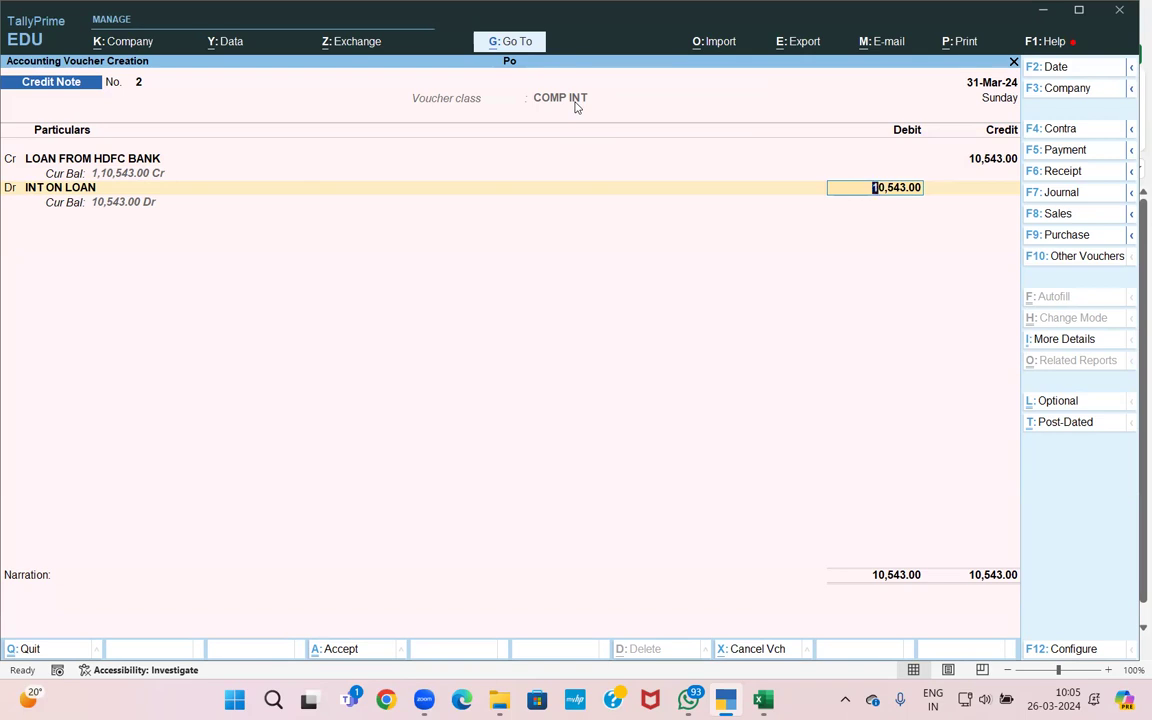
key("Return")
key("Return")
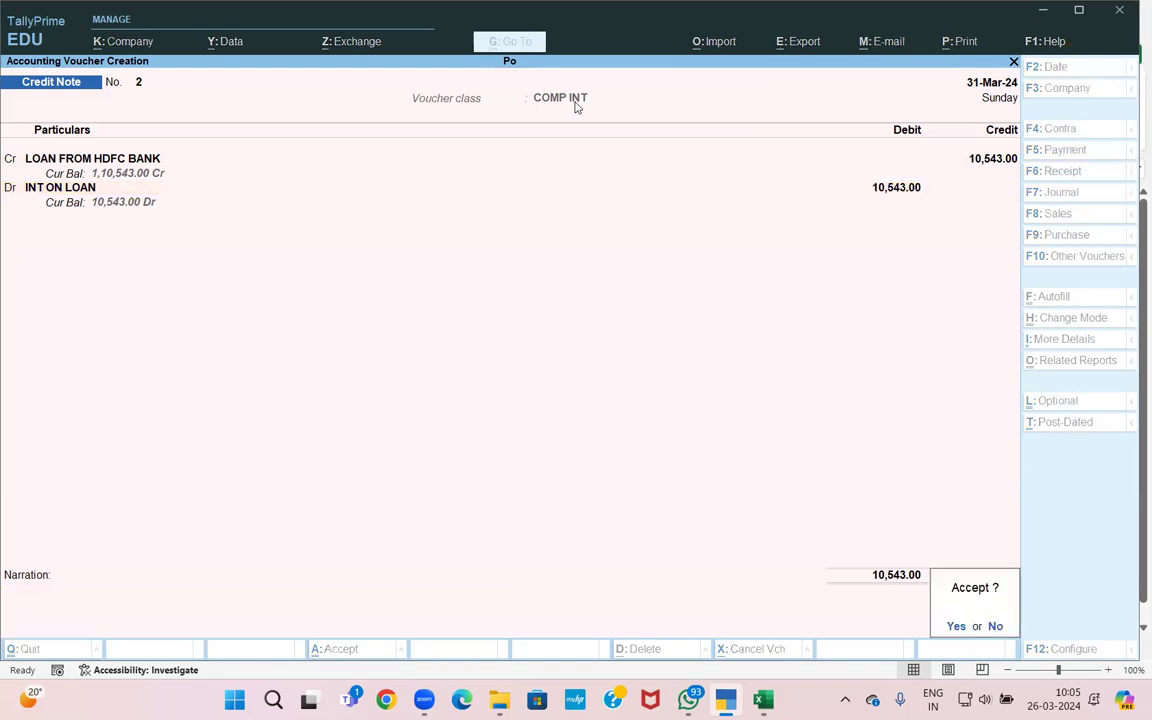
key("Return")
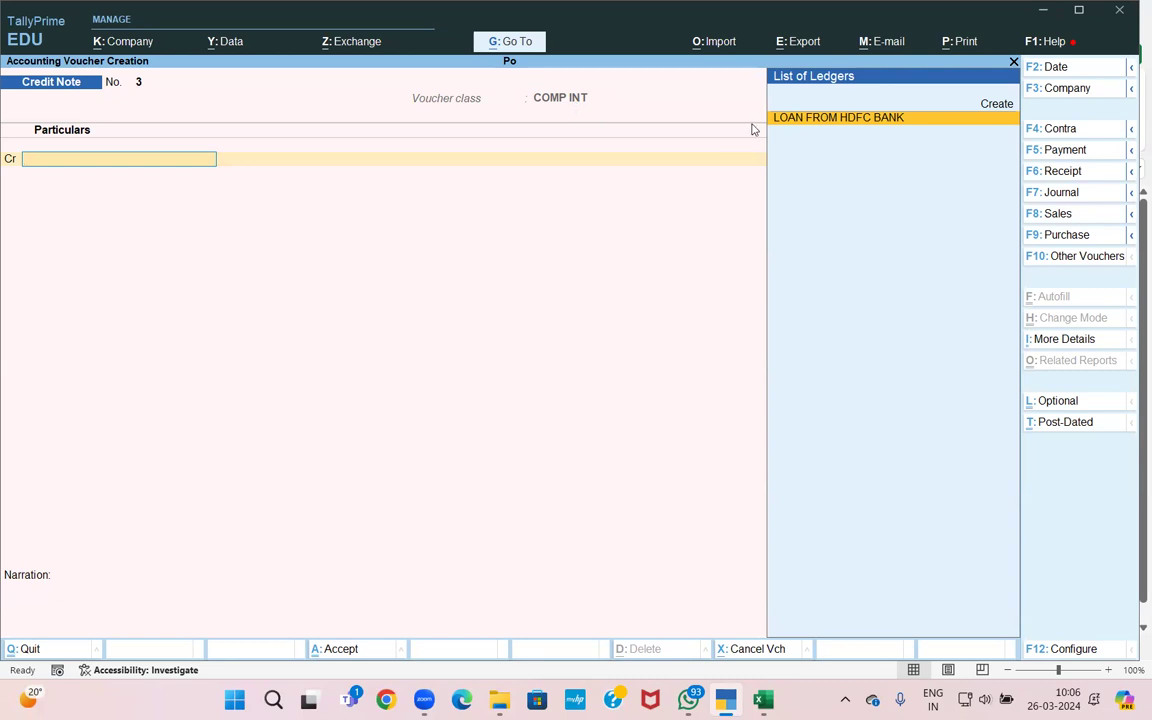
- Start a Sales voucher with the voucher class Not Applicable and date it 1-5
left_click(1057, 214)
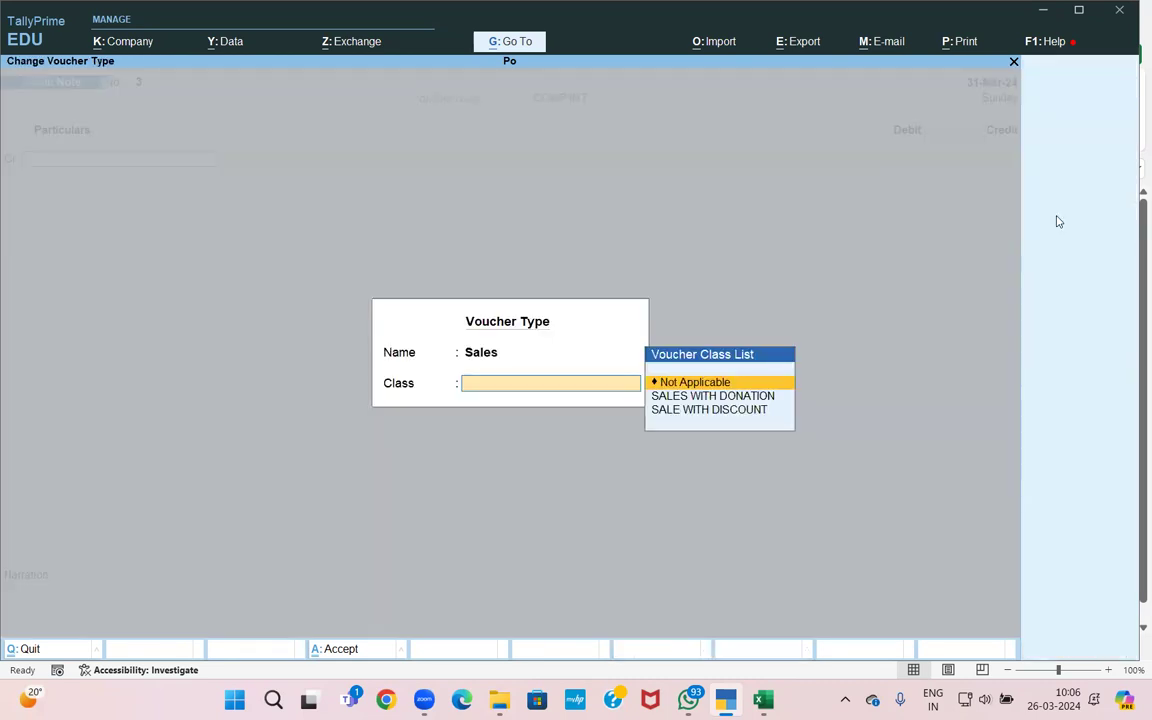
key("Return")
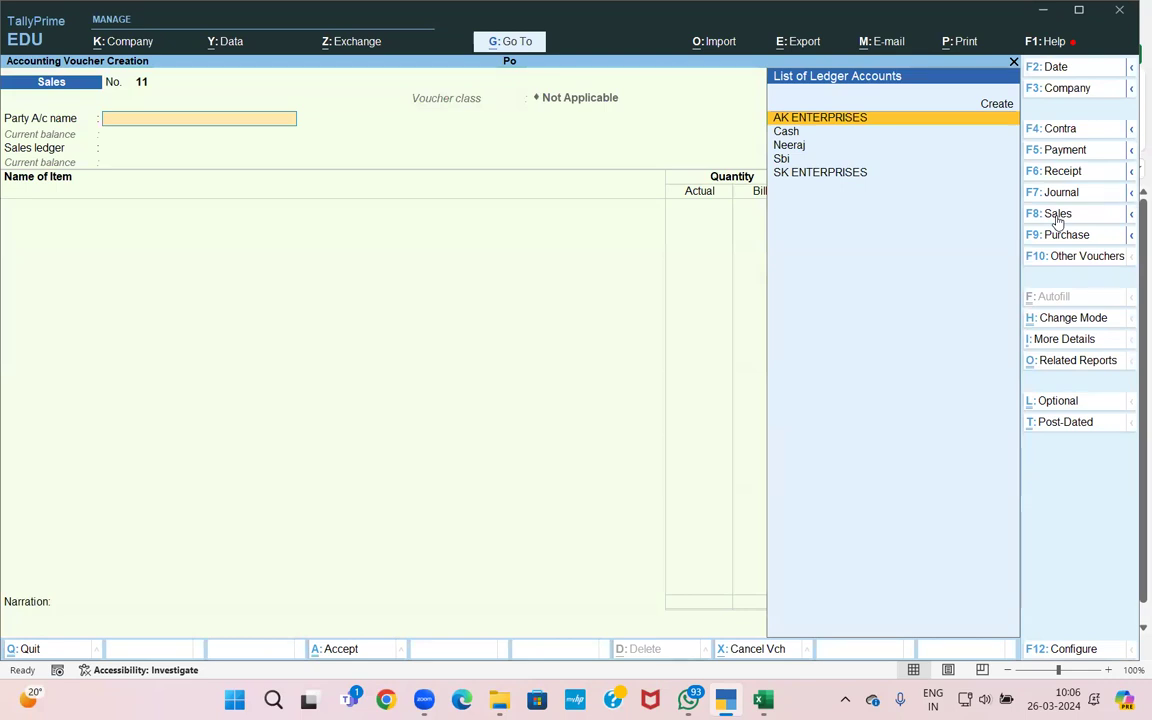
key("F2")
type("1-5")
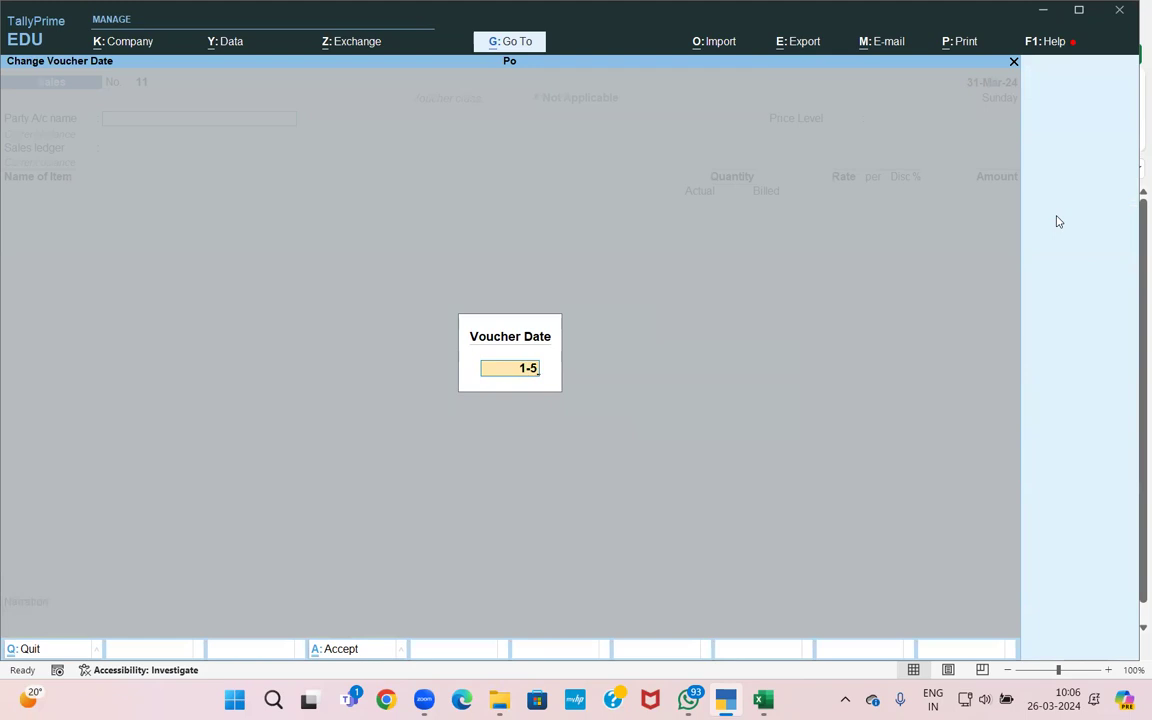
key("Return")
- Start a new party ledger from the sales voucher, enter the customer's name and group it under Sundry Debtors
key("alt+c")
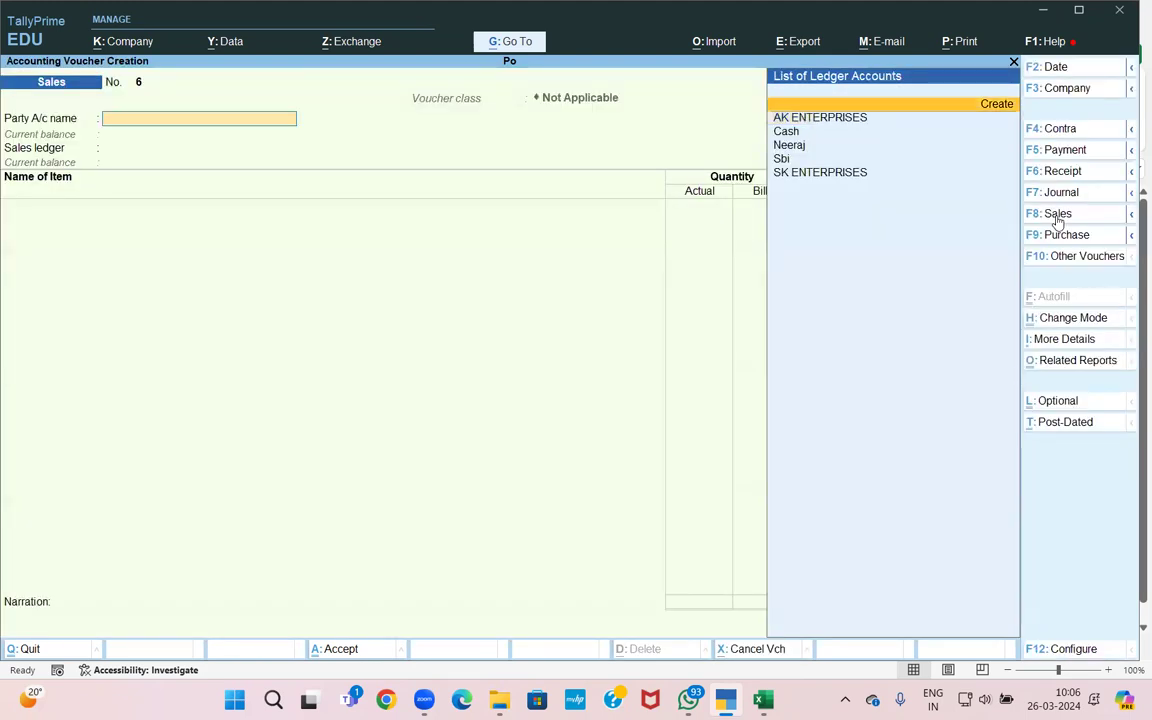
type("SAGAR")
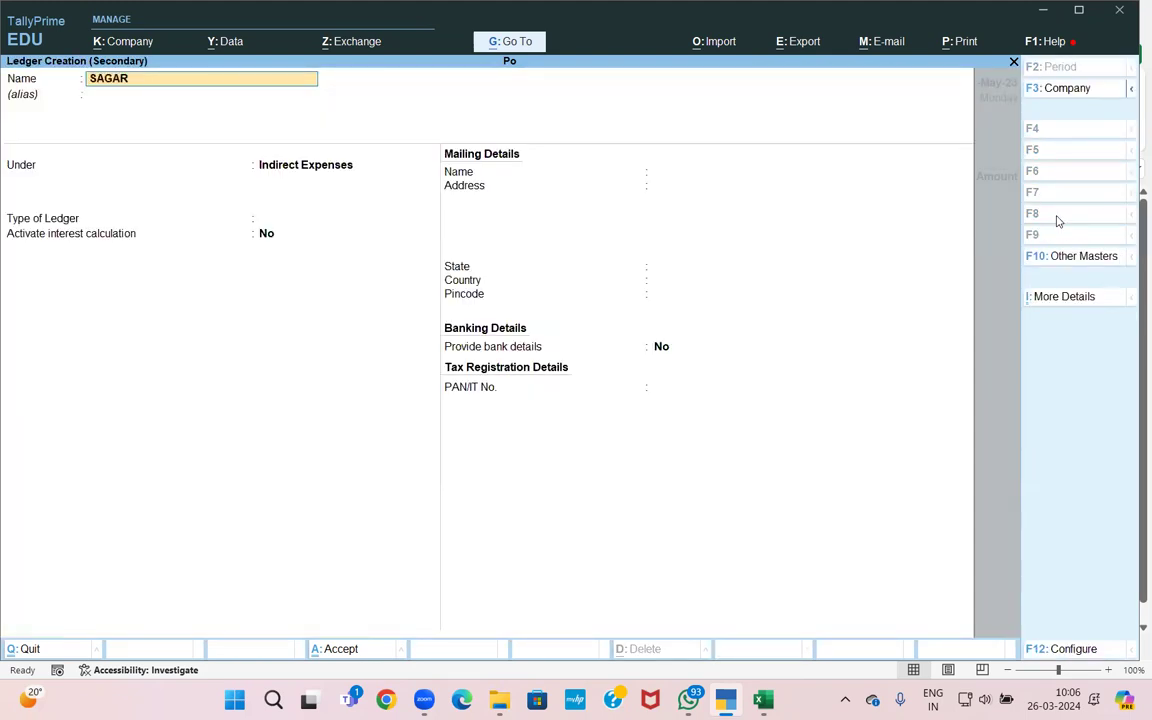
key("Return")
key("Return")
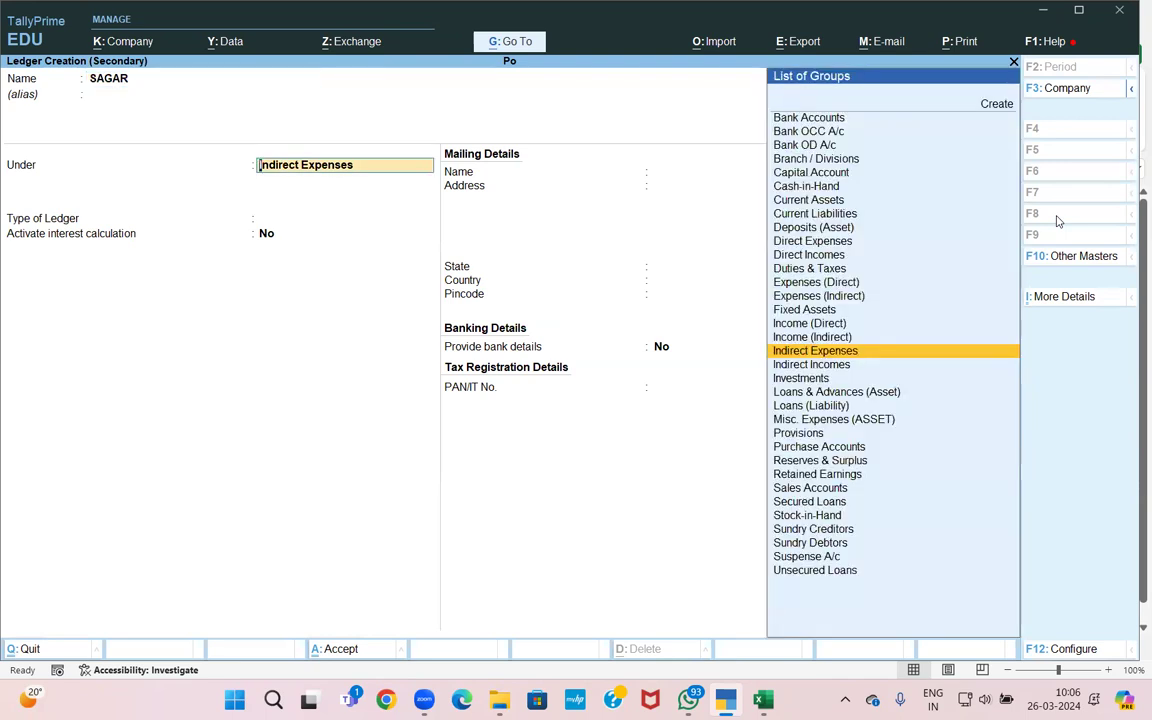
type("S")
key("Down")
key("Down")
key("Down")
key("Down")
key("Down")
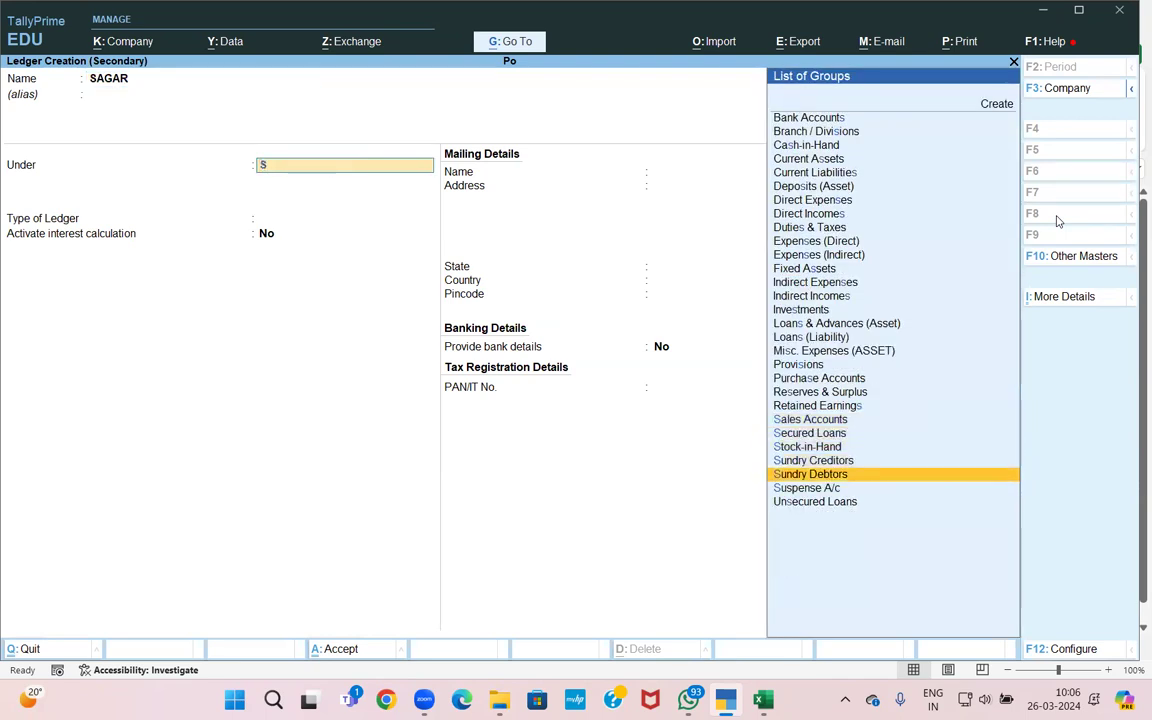
key("Return")
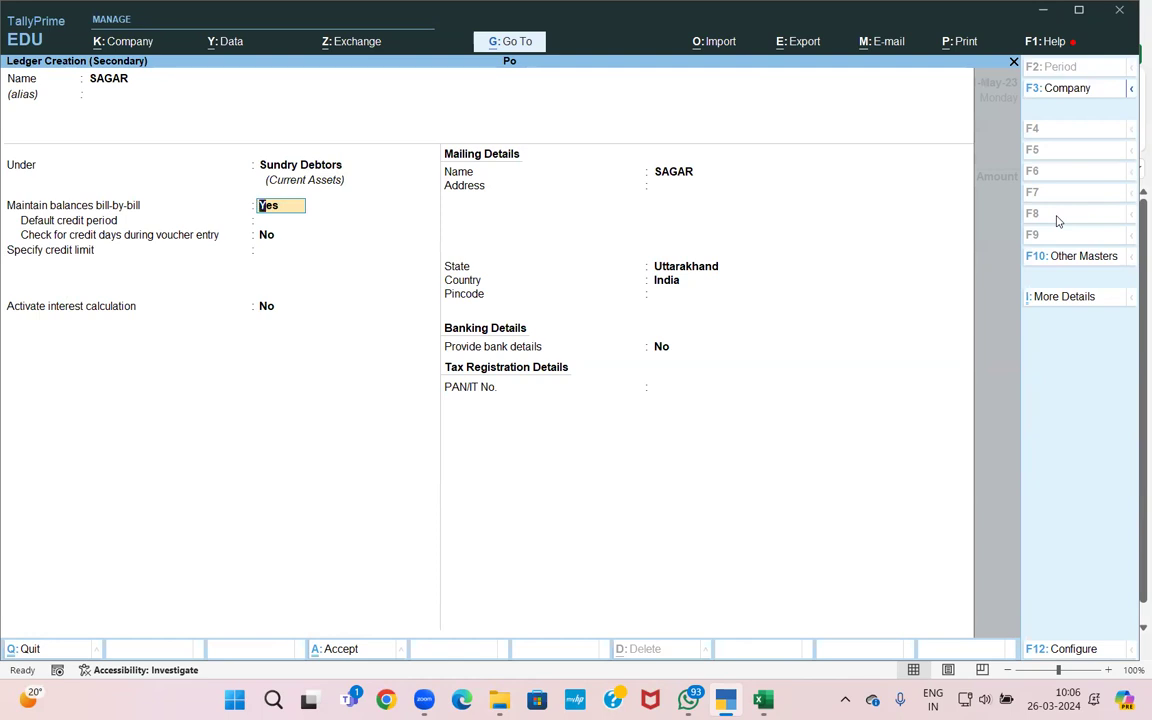
- Keep bill-by-bill balances on for the customer ledger and set its default credit period to 15 days
key("Return")
type("15")
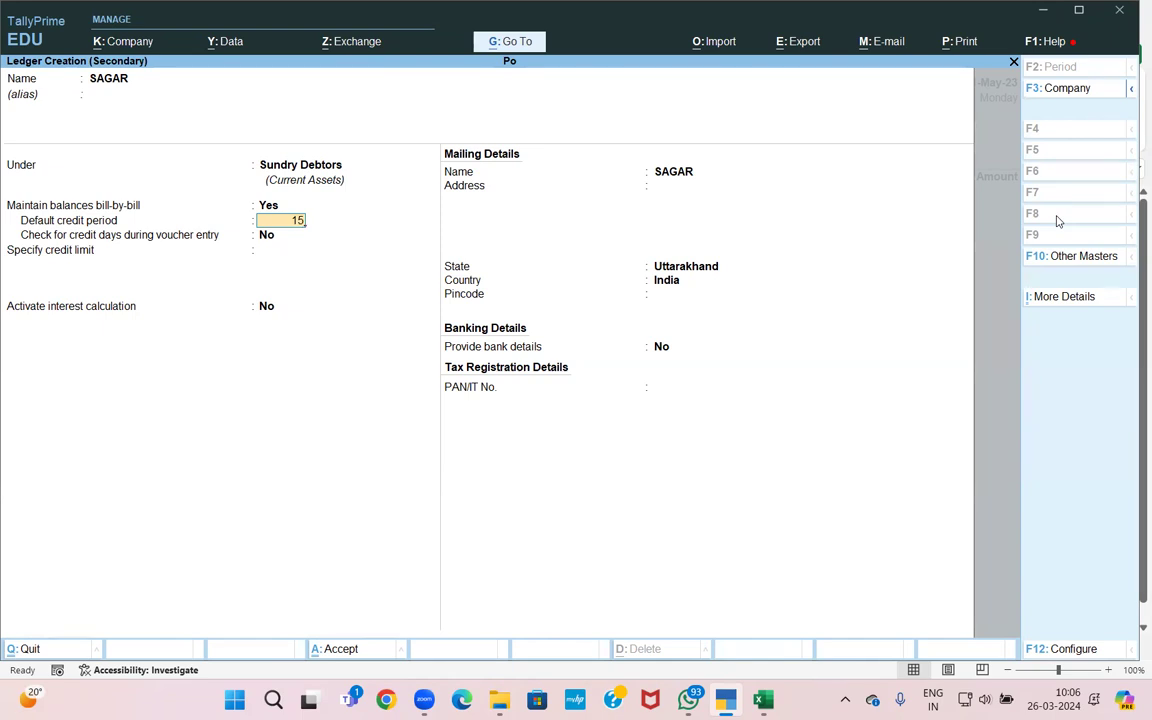
key("Return")
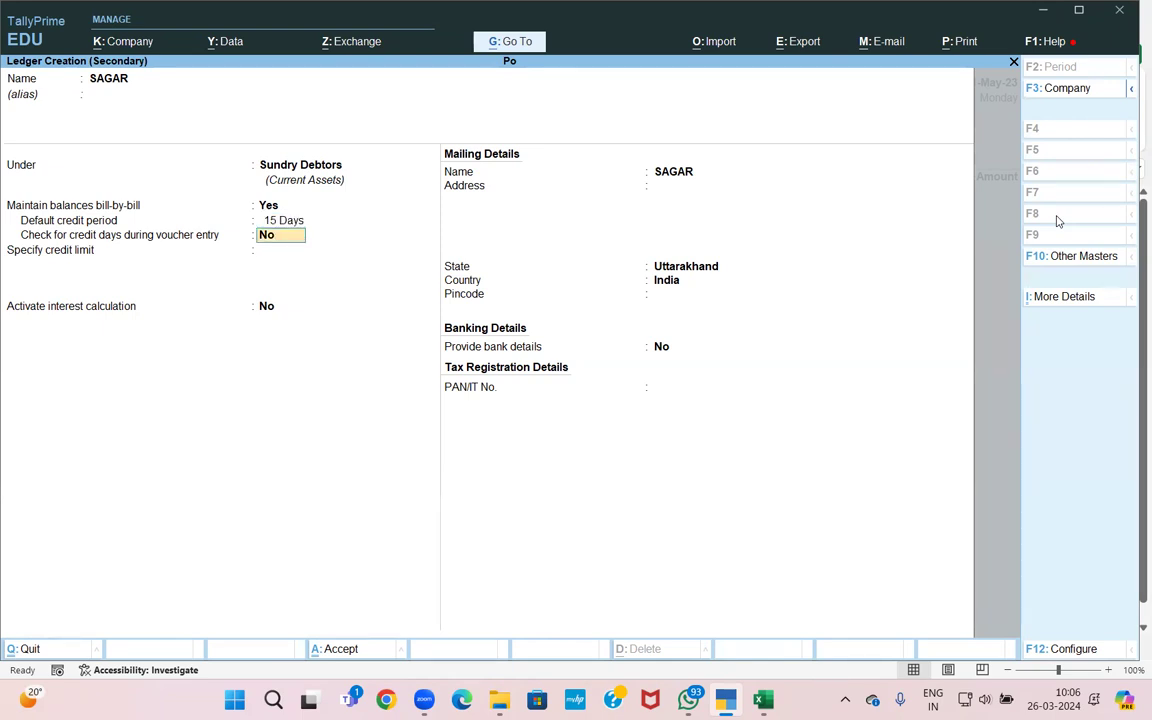
key("Return")
key("Return")
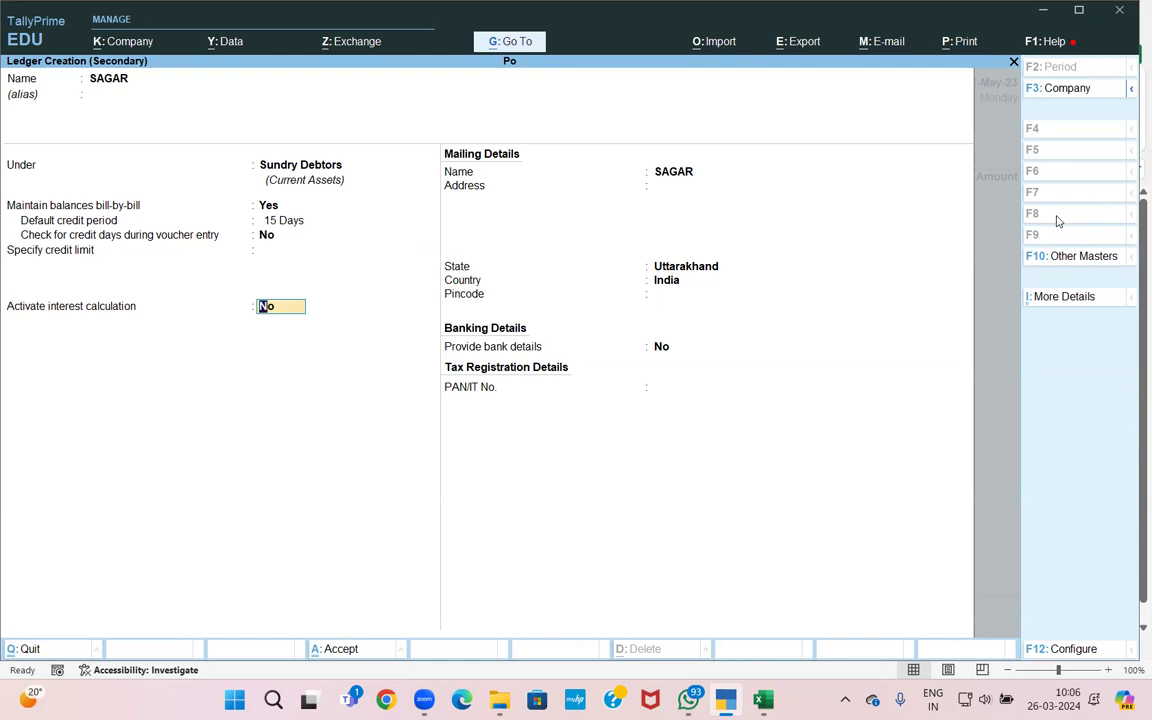
- Activate interest calculation transaction-by-transaction for the customer ledger, with overriding of parameters per transaction and of advanced parameters set to Yes
key("y")
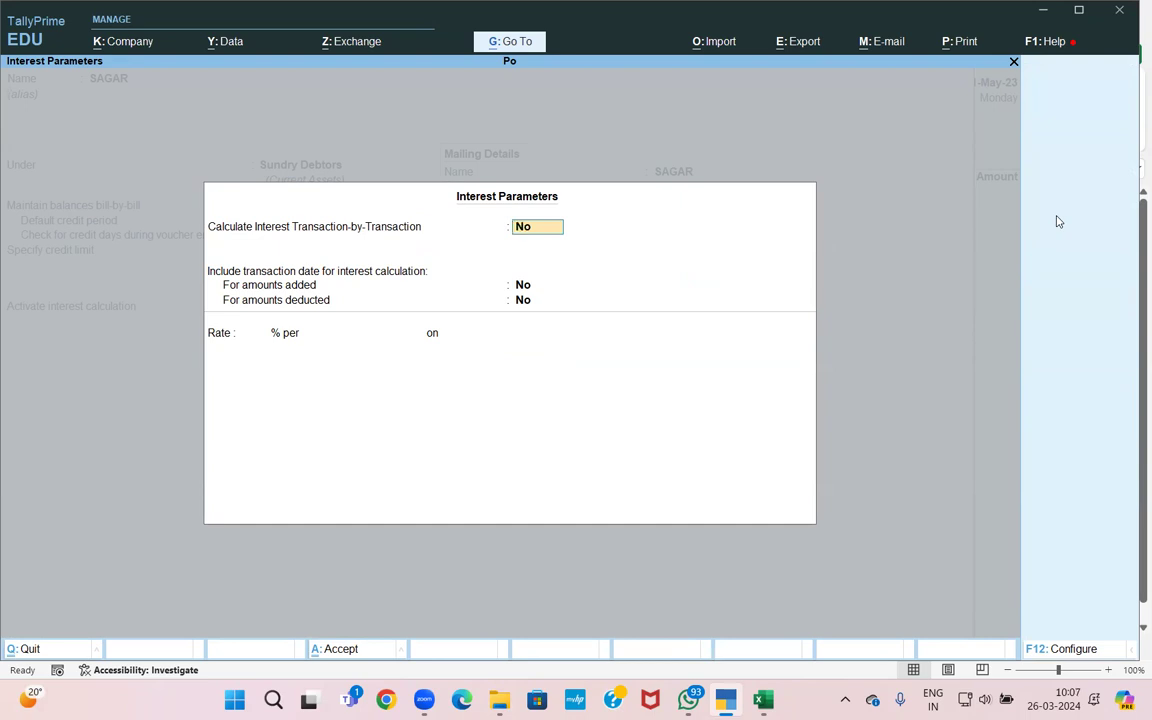
type("Y")
key("Return")
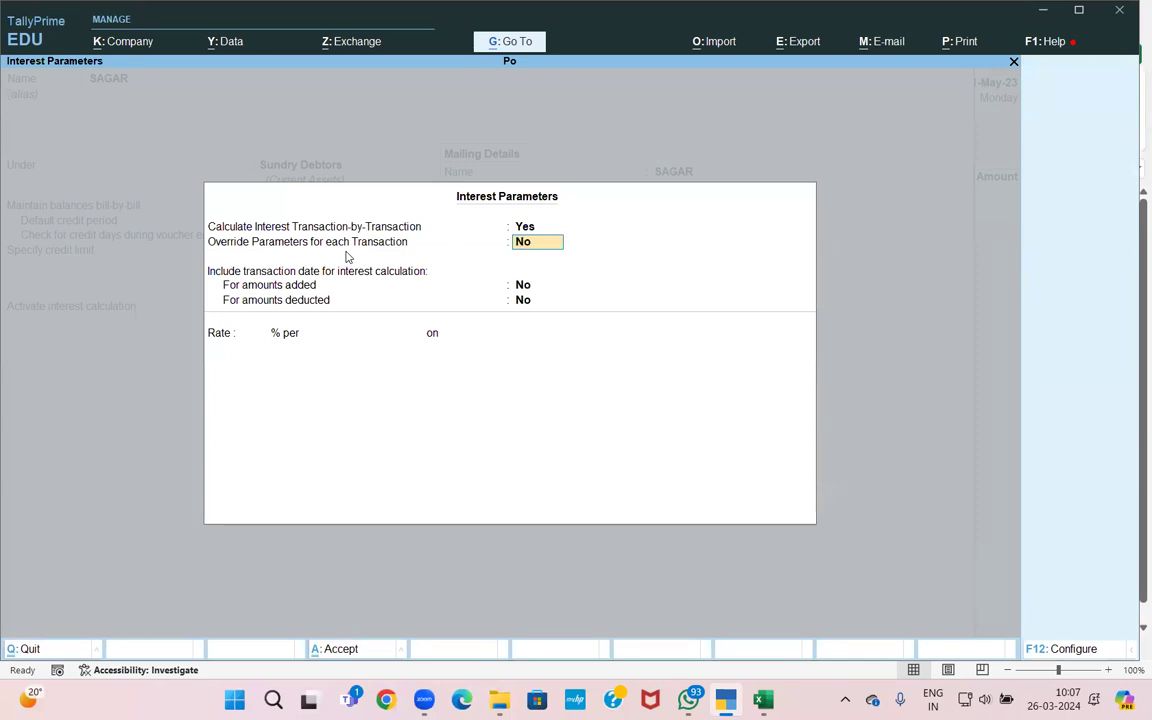
type("Y")
key("Return")
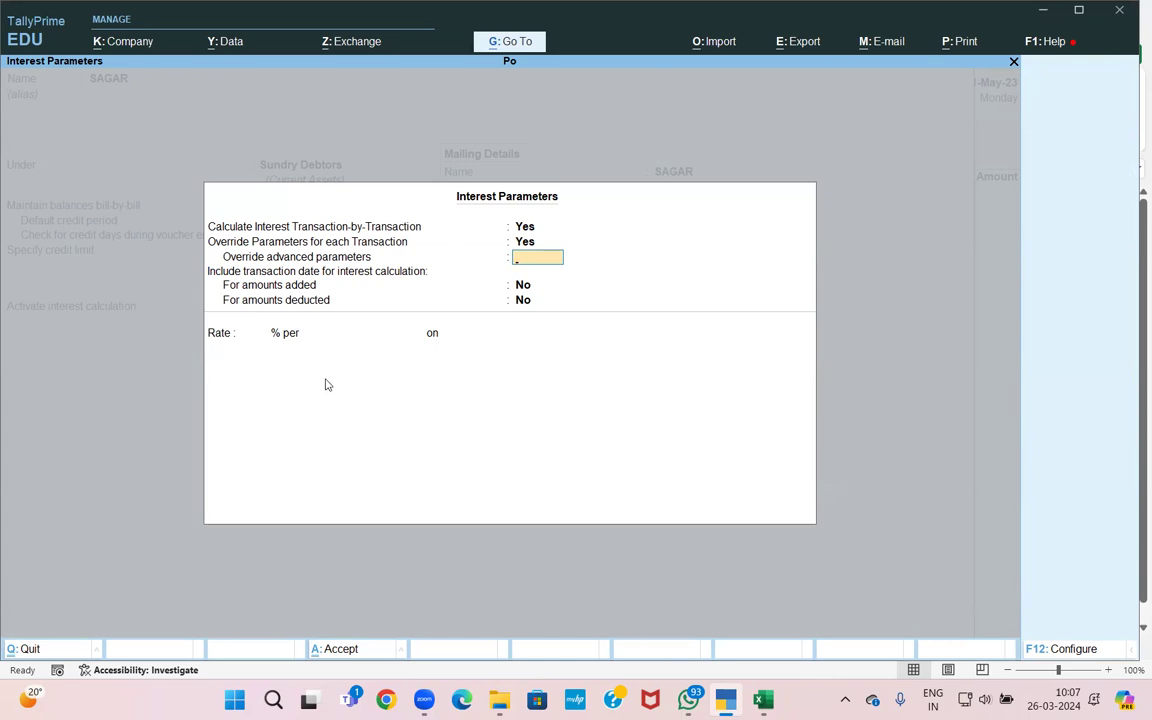
type("Y")
key("Return")
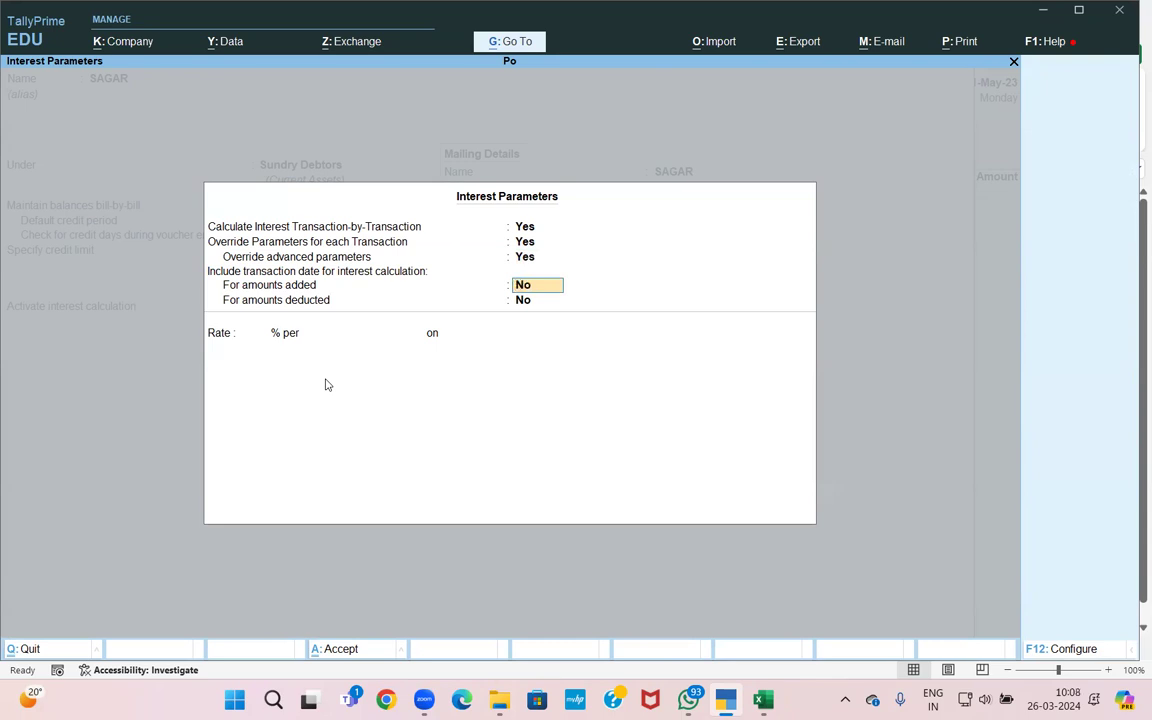
- Include the transaction date in the interest calculation for both amounts added and amounts deducted
type("y")
key("Return")
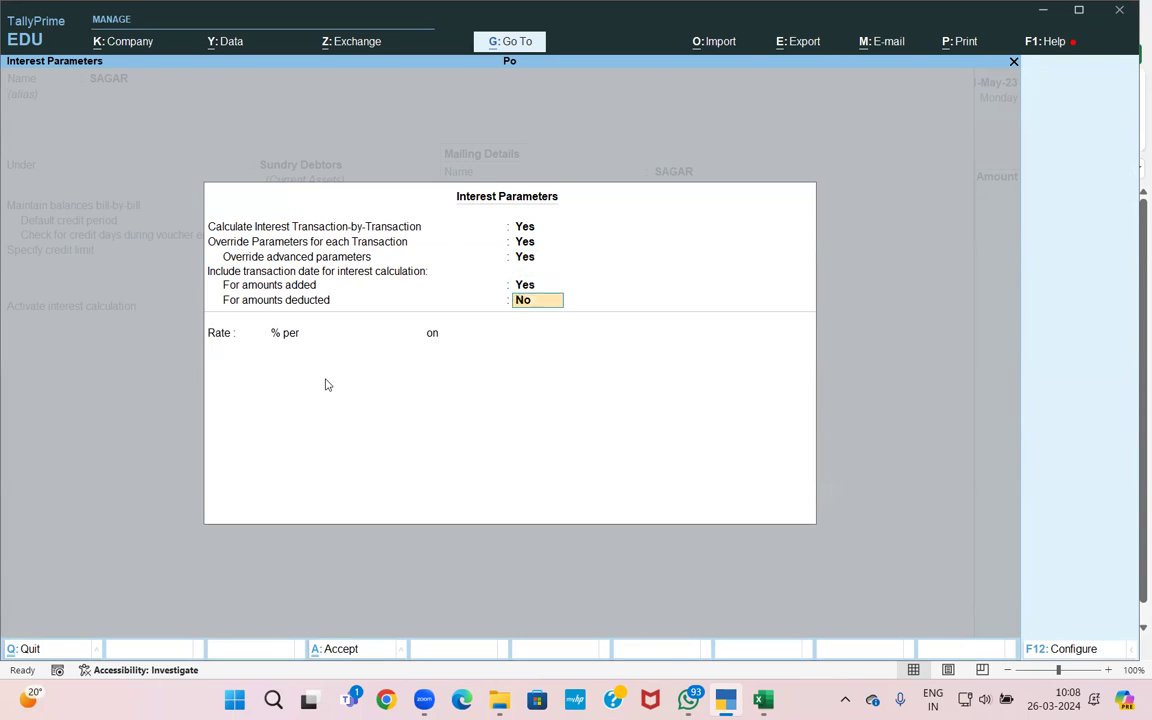
type("y")
key("Return")
- Set the interest rate to 2% per 30-Day Month on Debit Balances Only, with applicability Always
type("2")
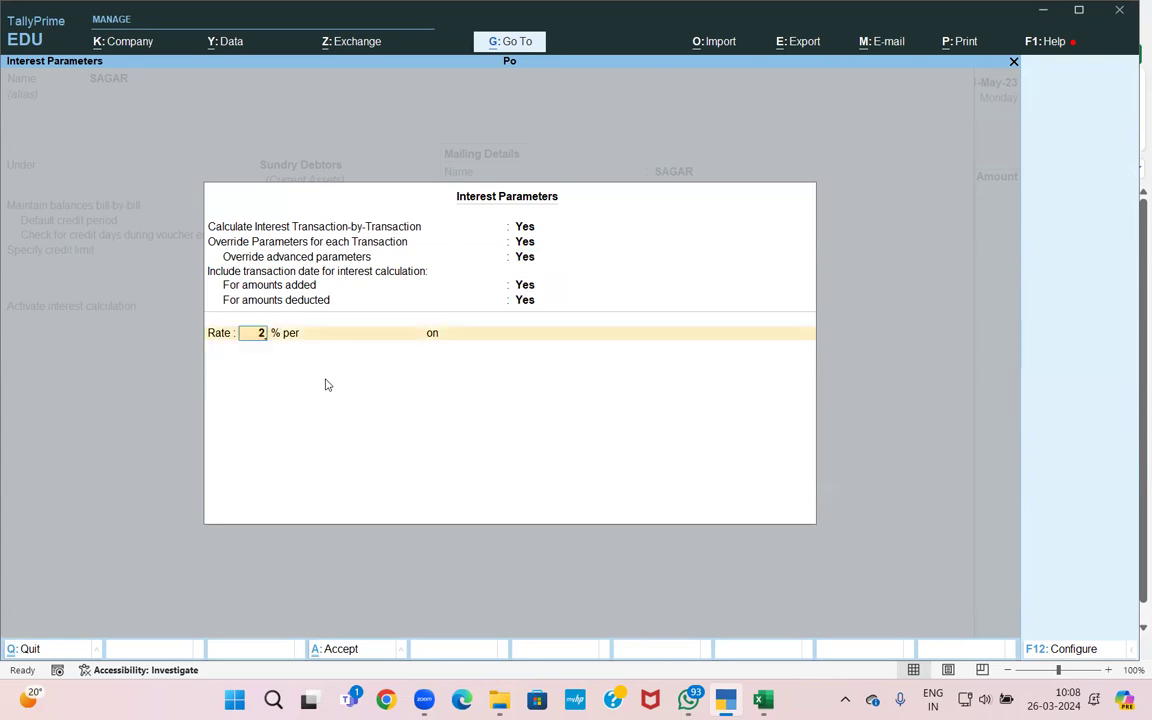
key("Return")
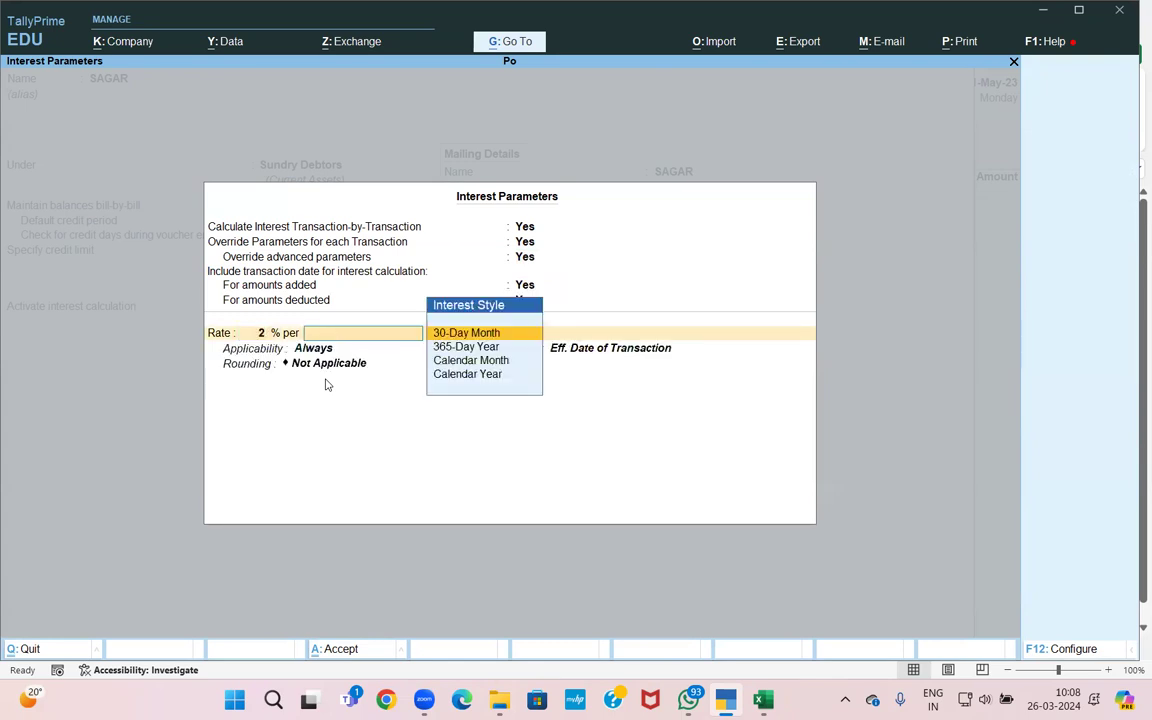
key("Down")
key("Down")
key("Up")
key("Up")
key("Return")
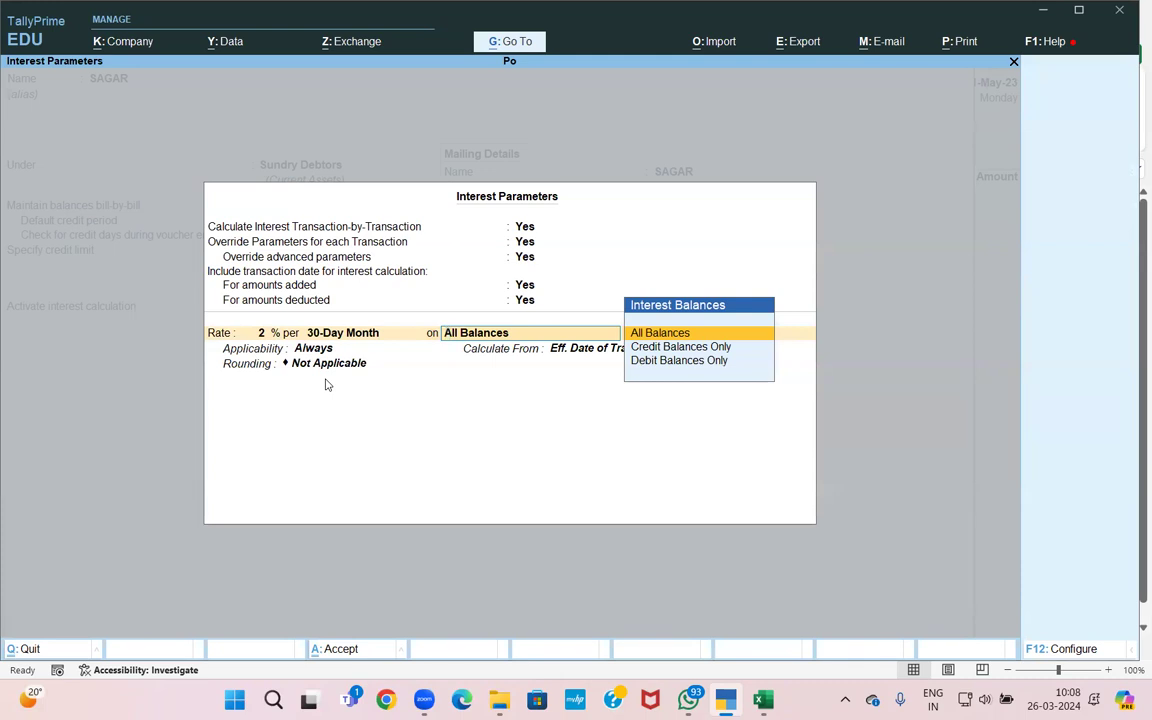
key("Down")
key("Down")
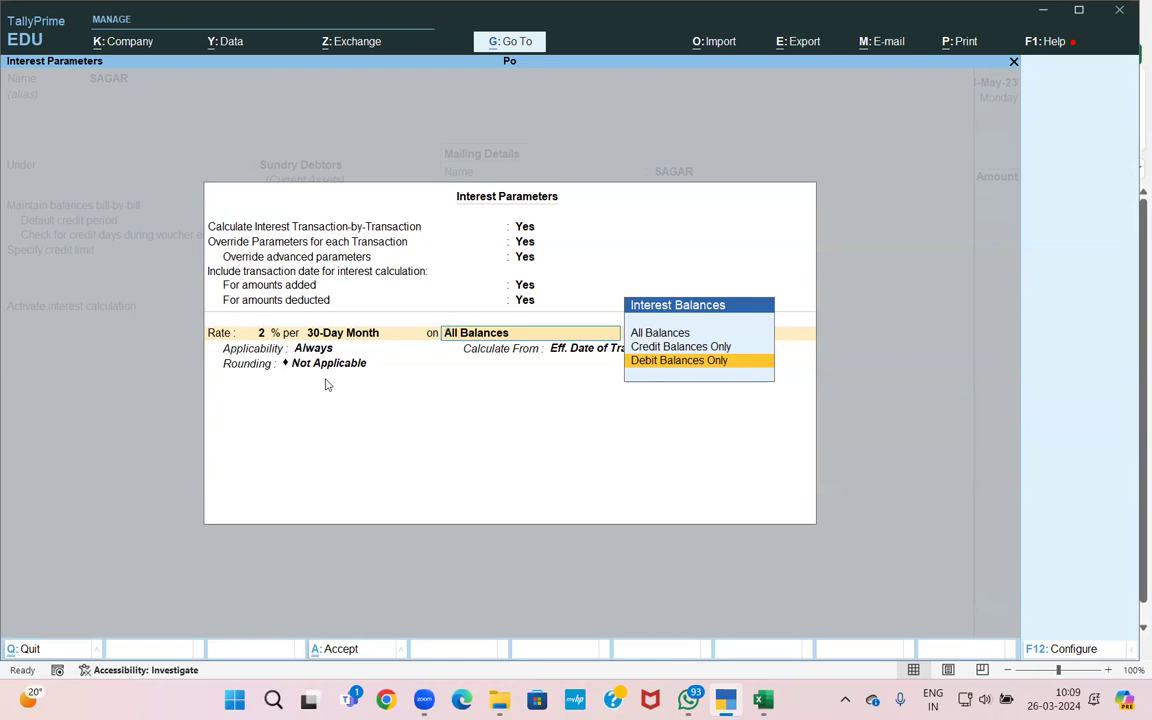
key("Return")
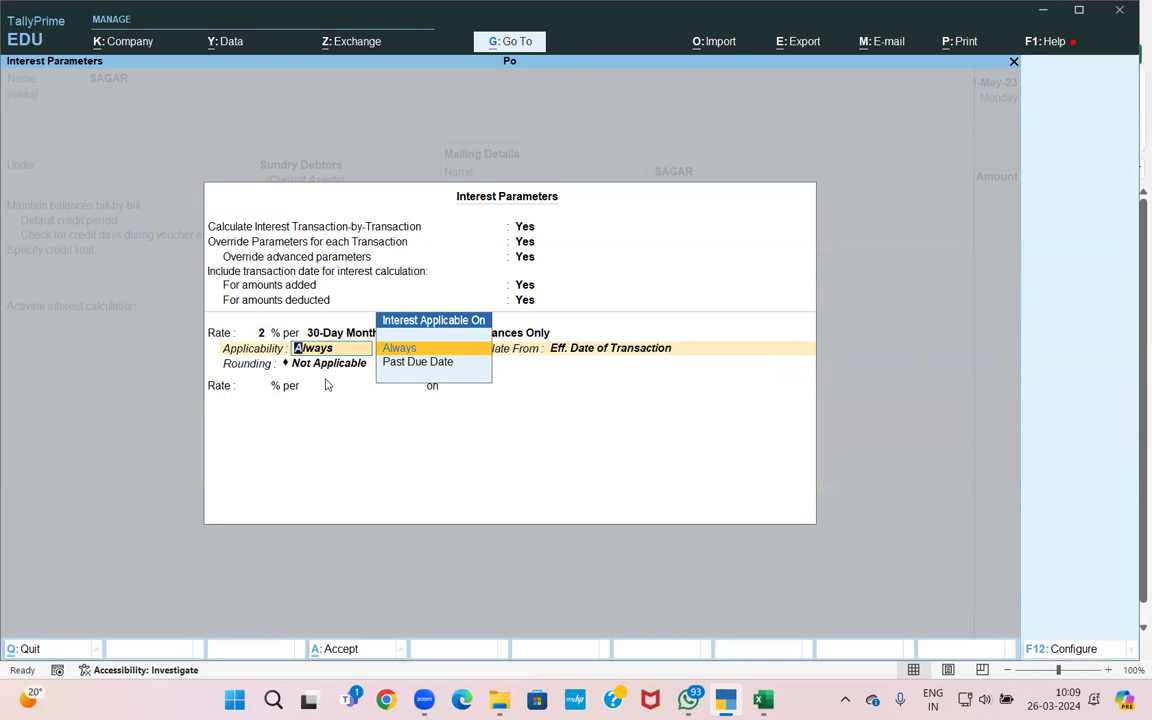
key("Return")
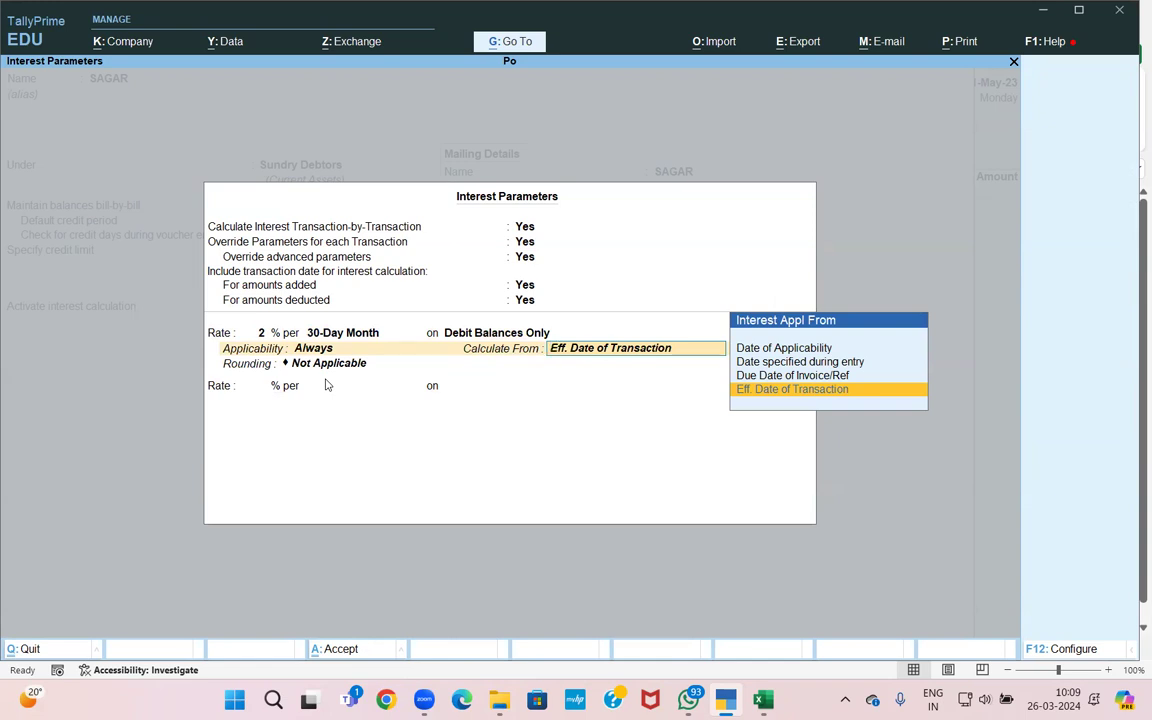
- Switch to the Excel workbook and note the days 1, 15 and 17 in cells E15, E17 and E19 of Sheet2
key("alt+Tab")
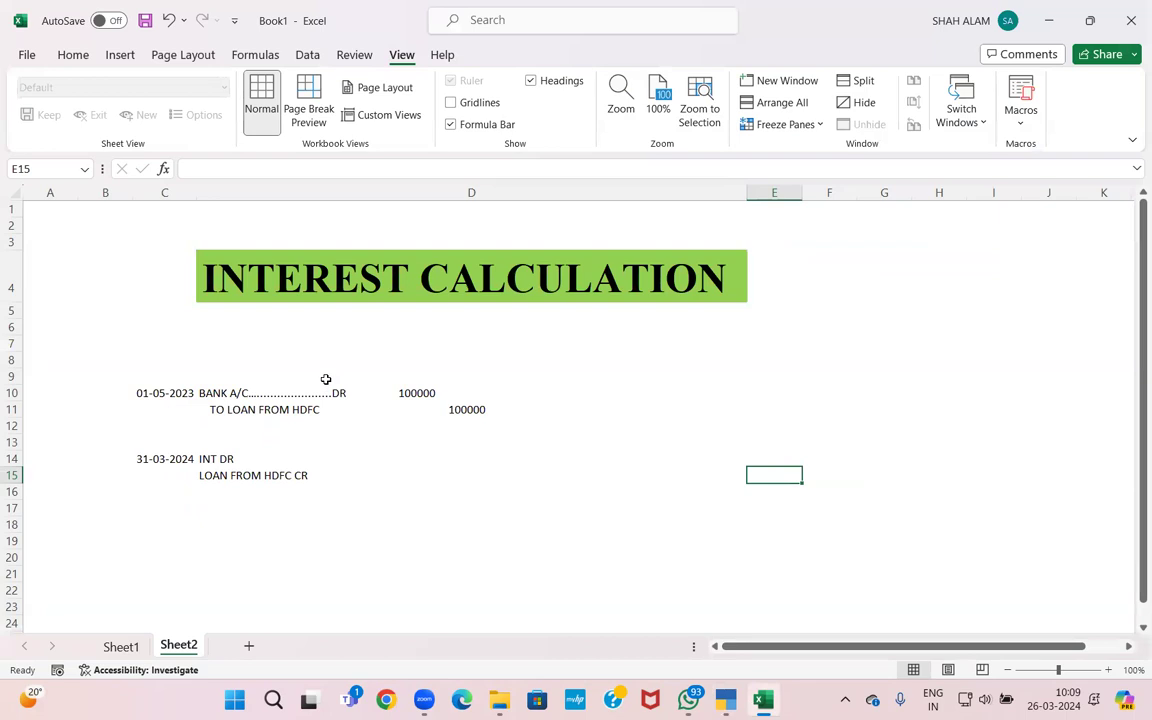
type("1")
key("Return")
key("Up")
key("Down")
key("Down")
type("15")
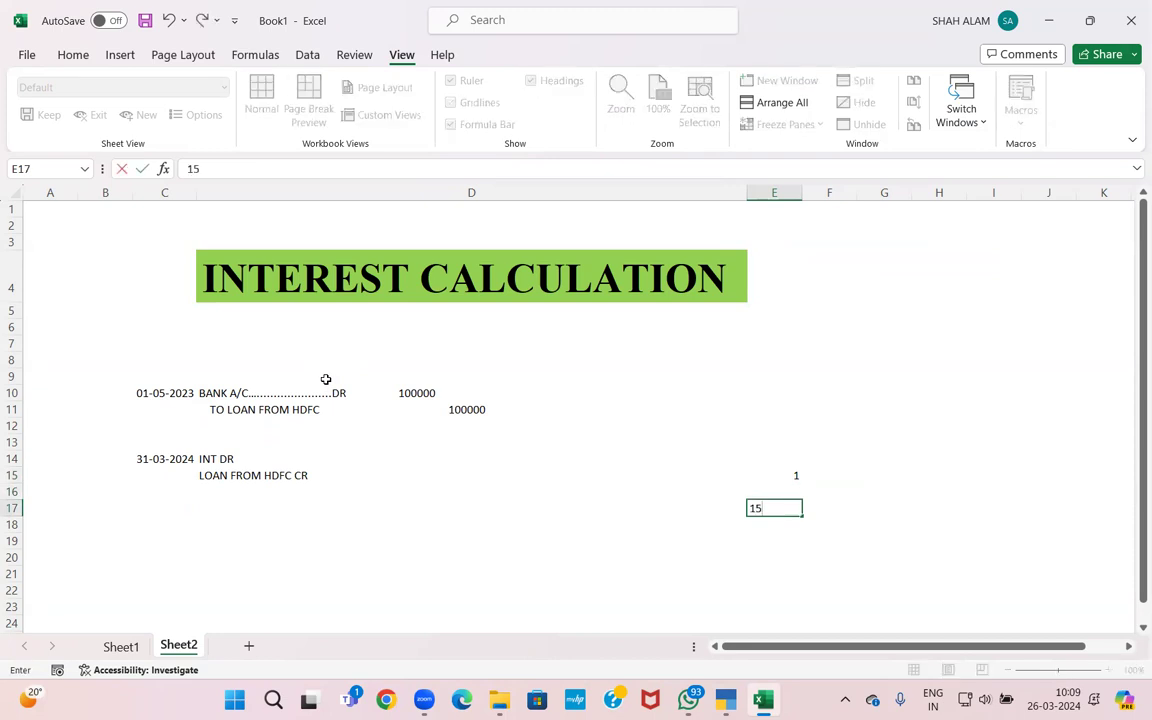
key("Return")
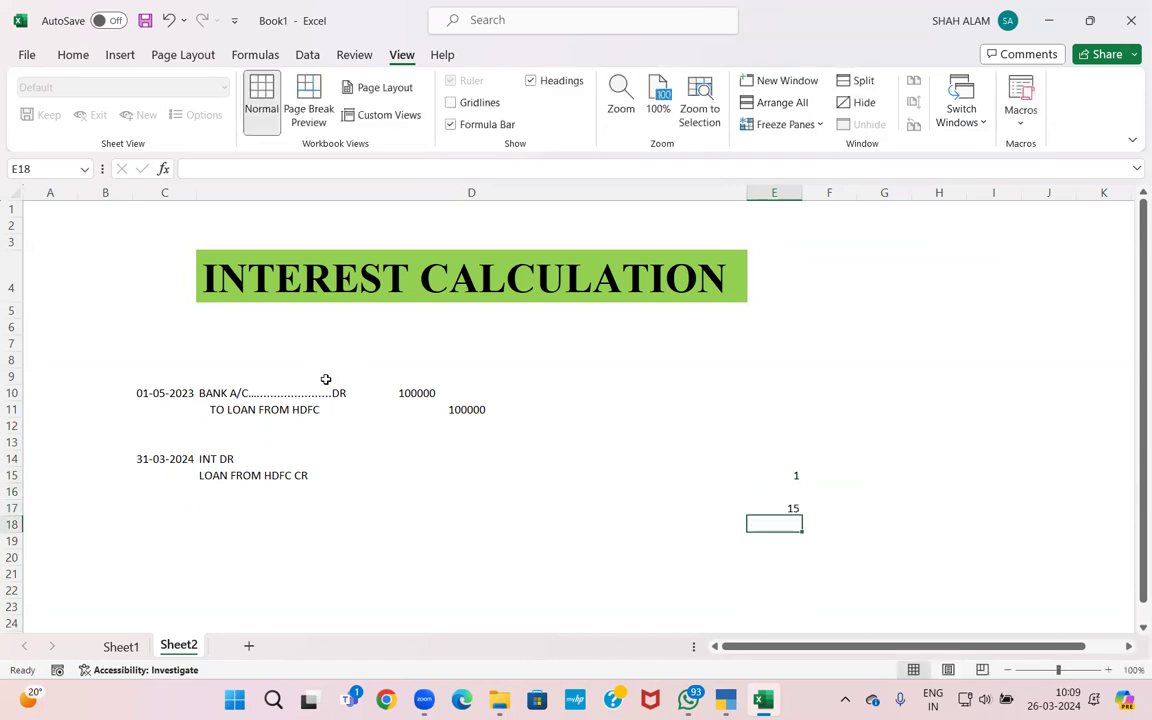
key("Down")
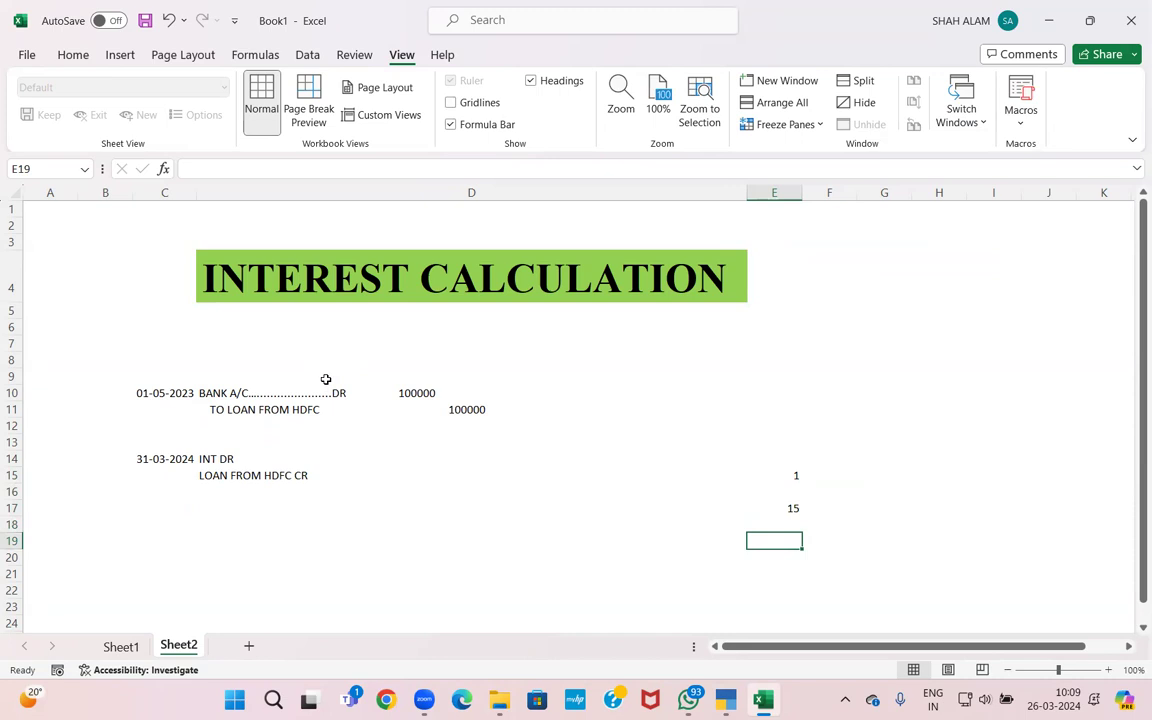
type("17")
key("Return")
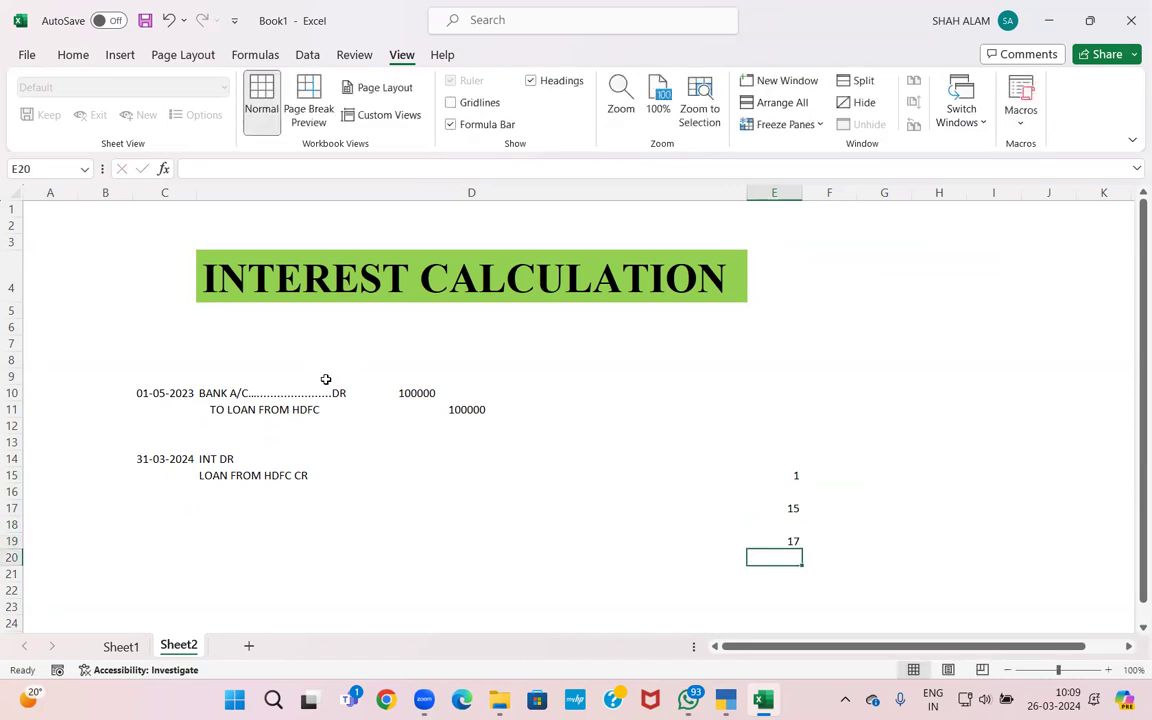
key("Right")
key("Down")
key("Up")
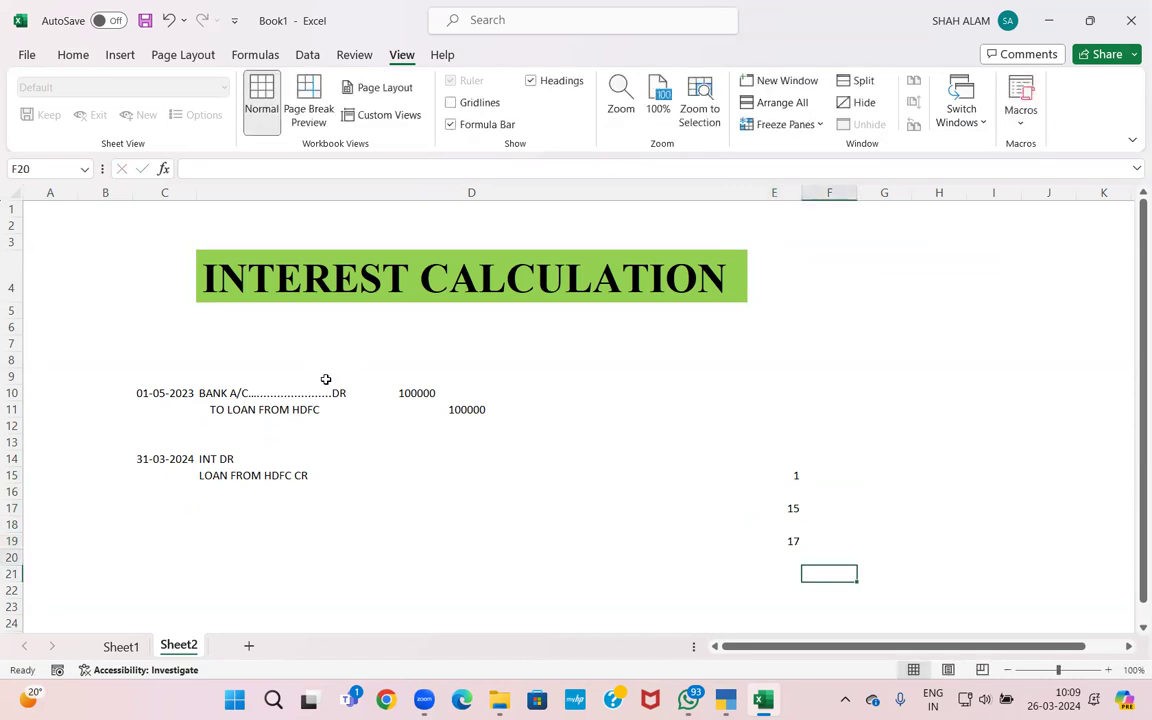
key("Right")
key("Up")
key("Left")
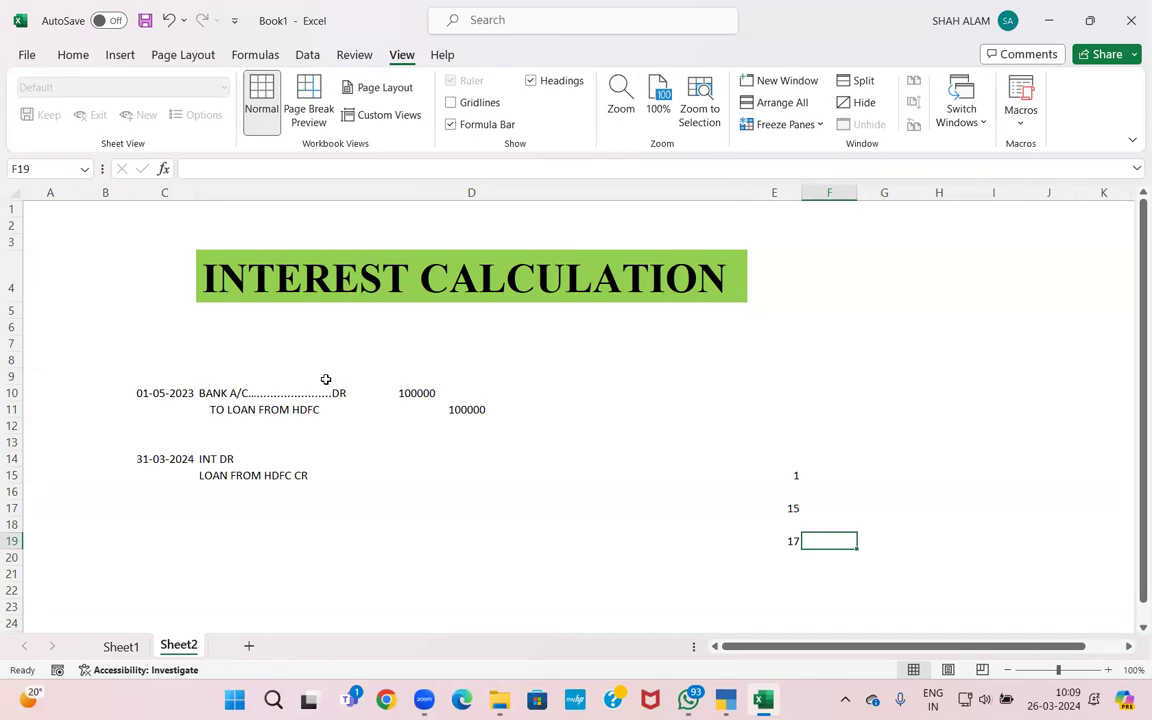
- Switch back to TallyPrime and set the ledger's interest to be calculated from the Due Date of Invoice/Ref
key("alt+Tab")
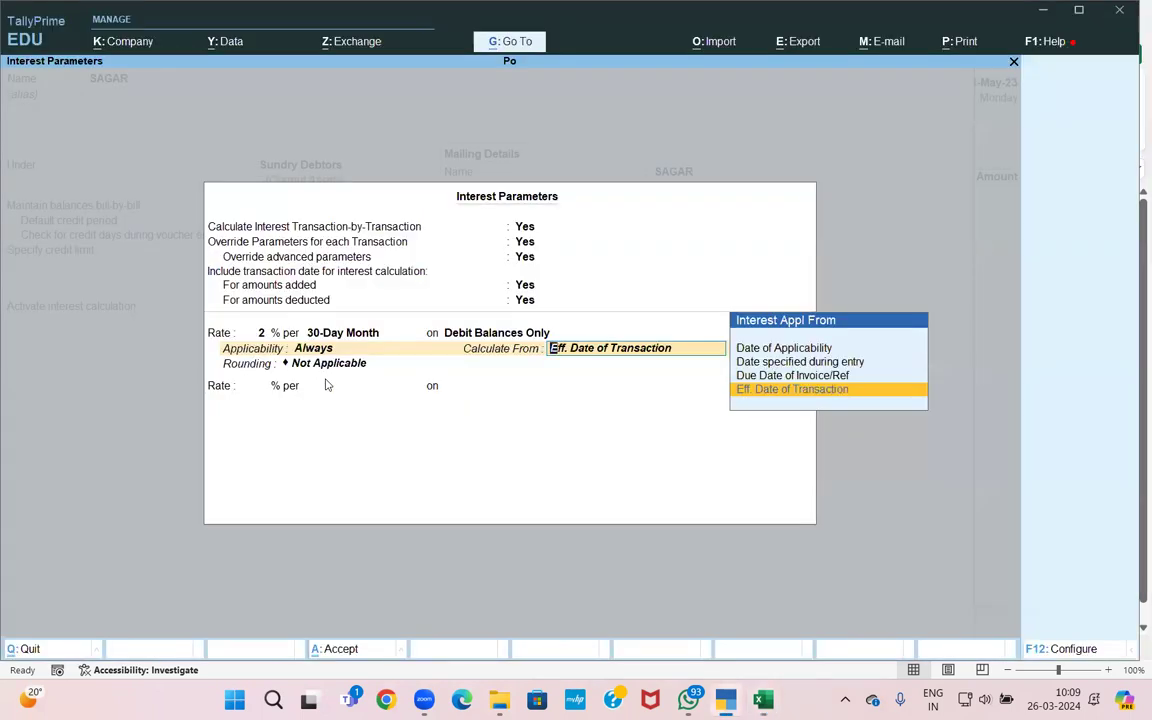
key("Up")
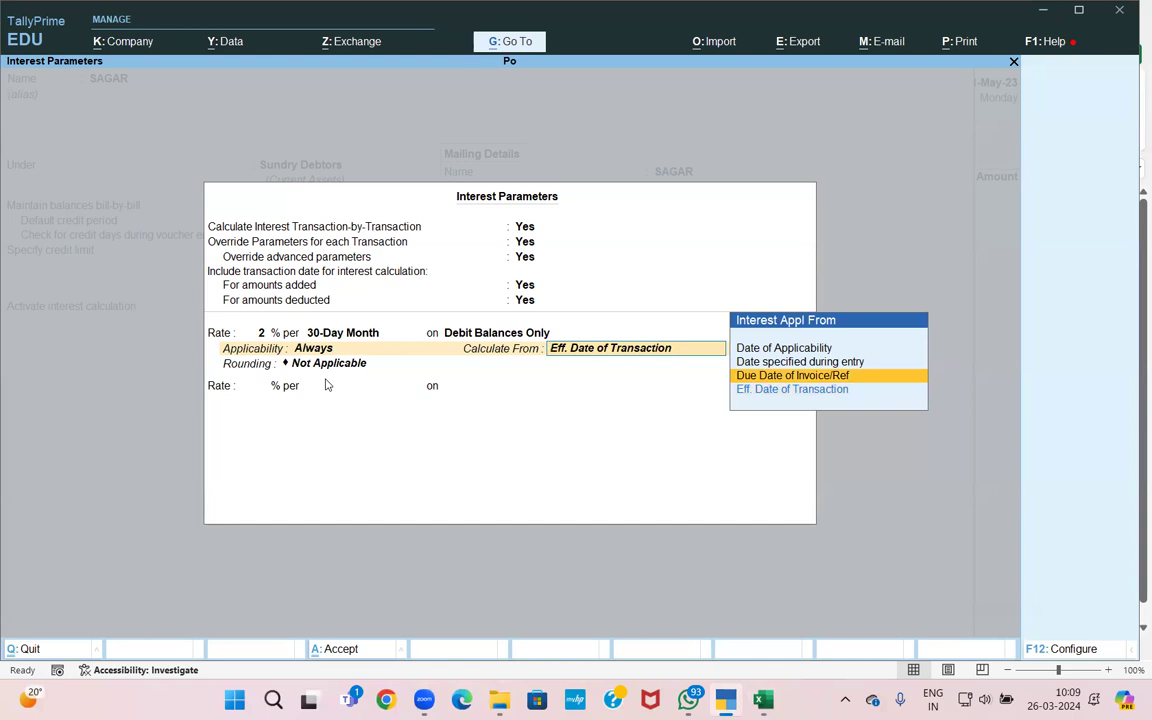
key("Down")
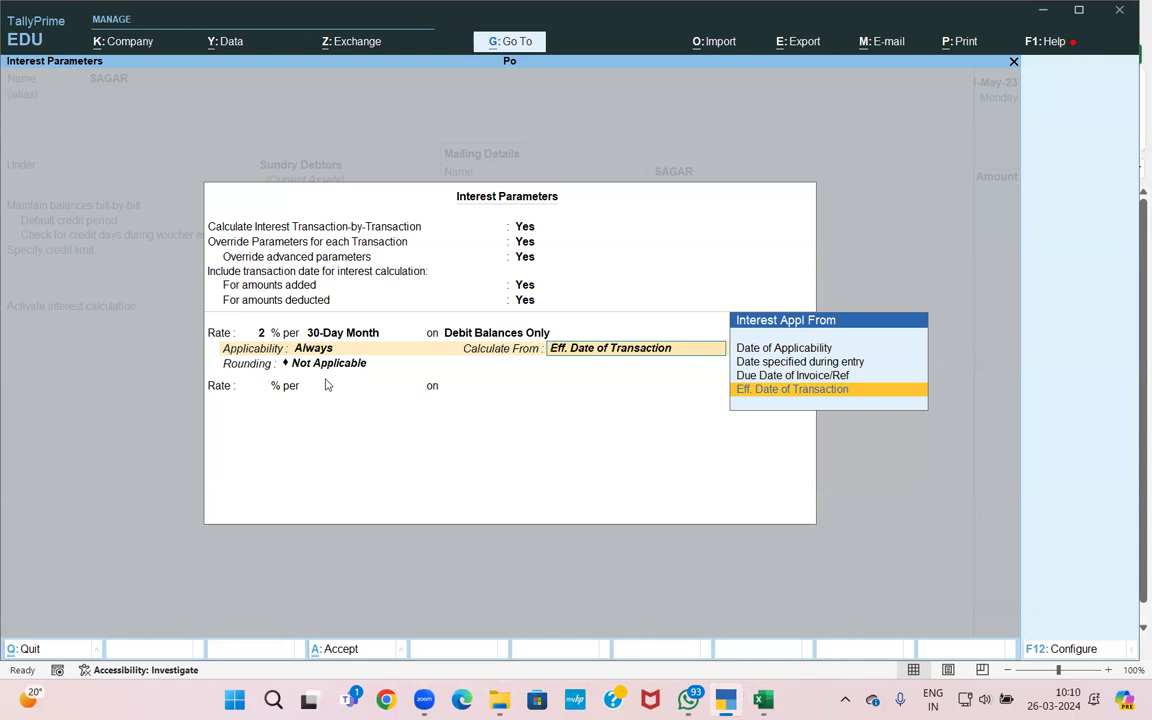
key("Up")
key("Up")
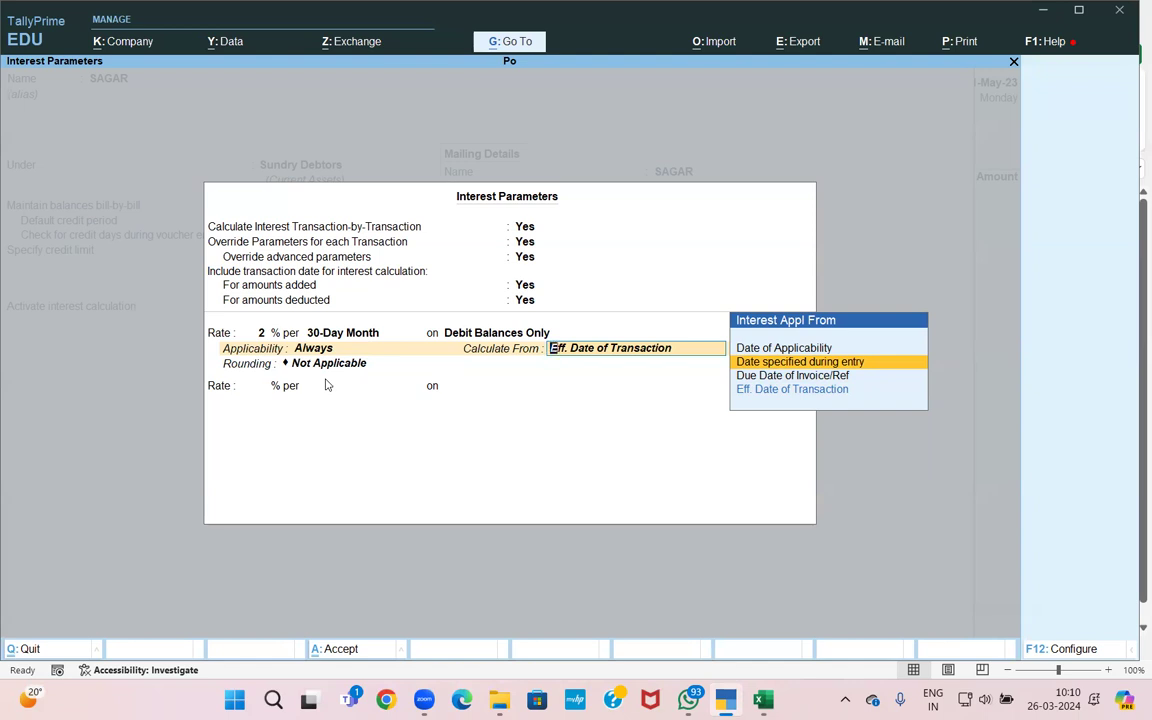
key("Down")
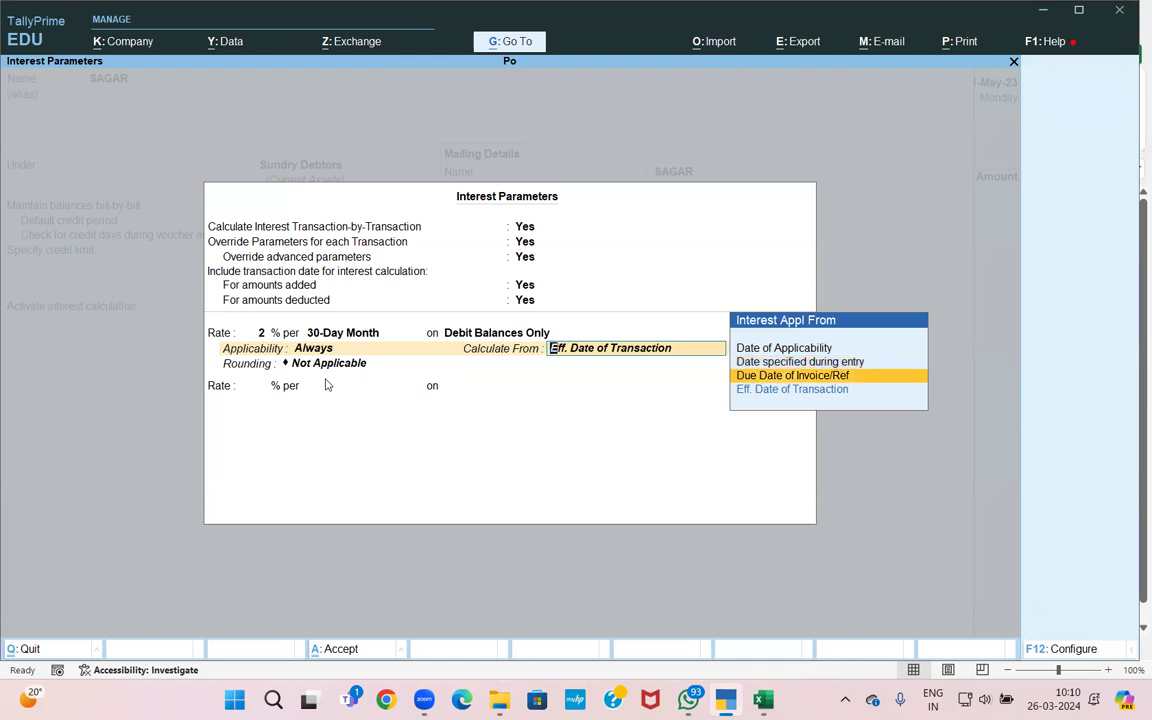
key("Return")
- Set the interest rounding to Normal Rounding with a limit of 1 and save the customer ledger
key("Down")
key("Down")
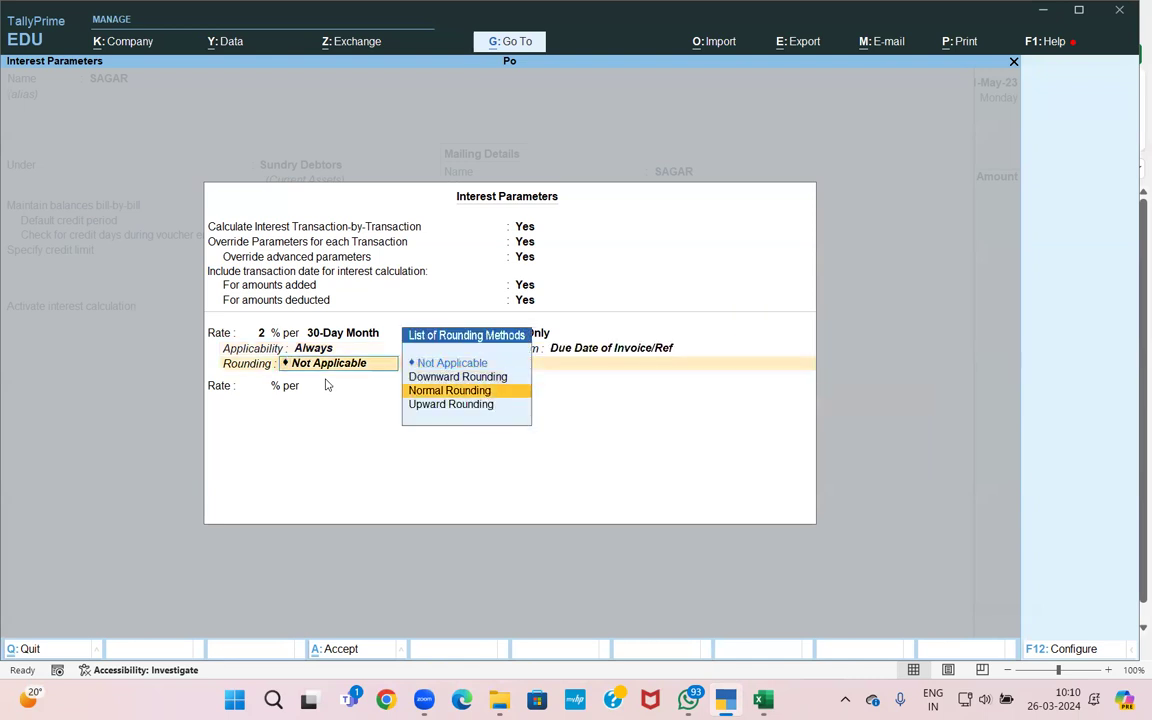
key("Return")
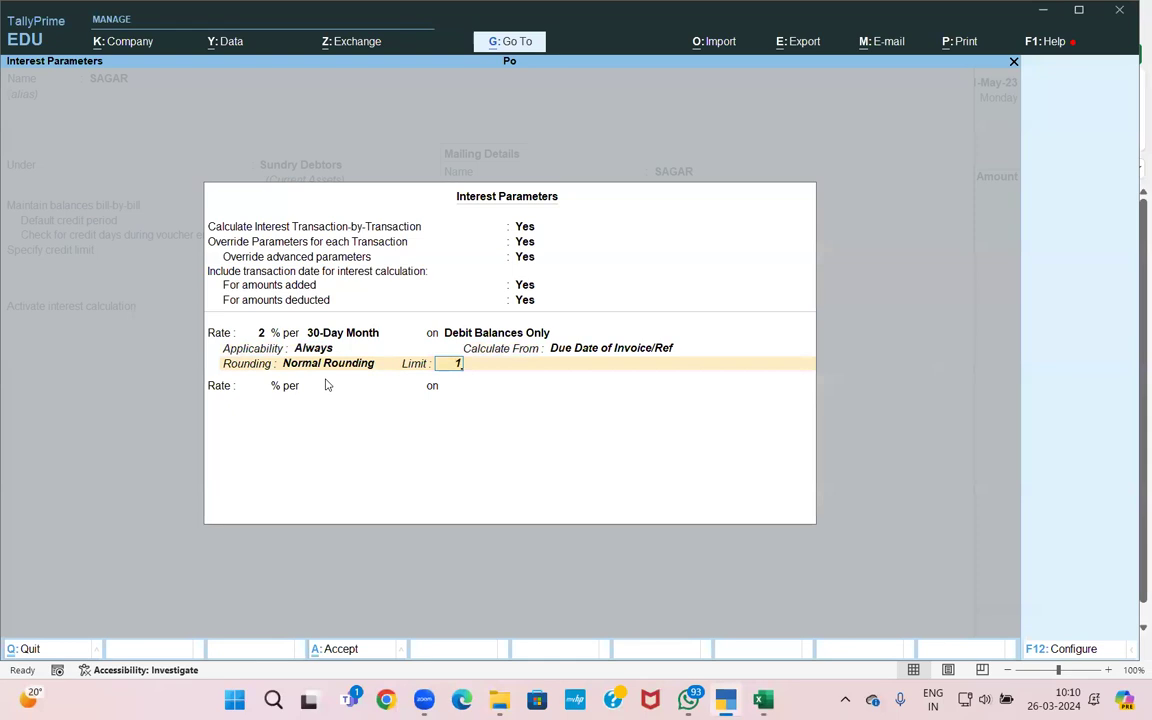
key("Return")
key("Return")
key("Return")
key("Return")
key("Return")
key("Return")
key("Return")
key("Return")
key("Return")
key("Return")
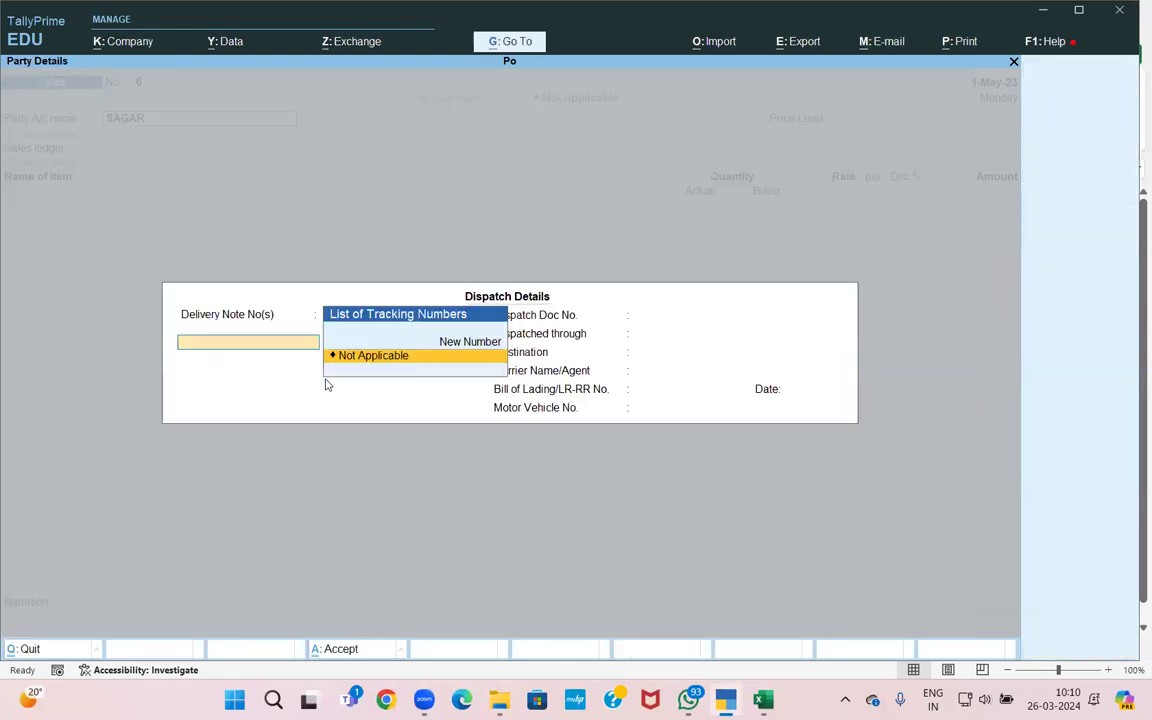
- Set the delivery note number to Not Applicable, leave the other dispatch details blank and accept the party details
key("Return")
key("Return")
key("Return")
key("Return")
key("Return")
key("Return")
key("Return")
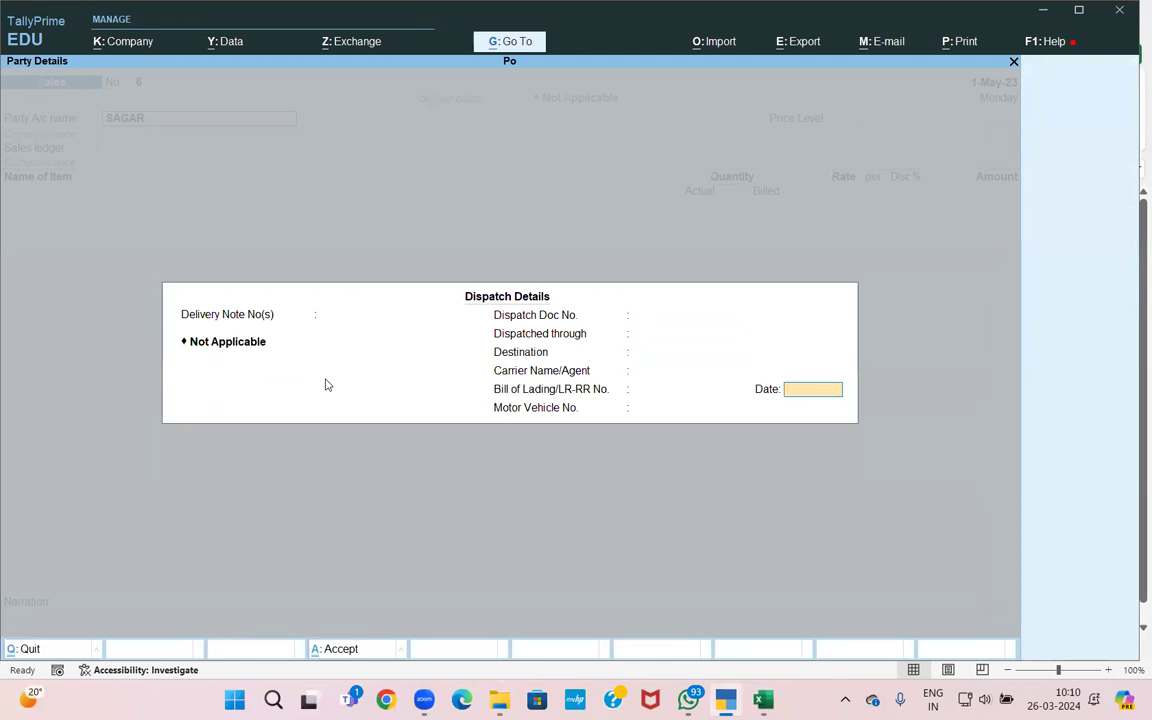
key("Return")
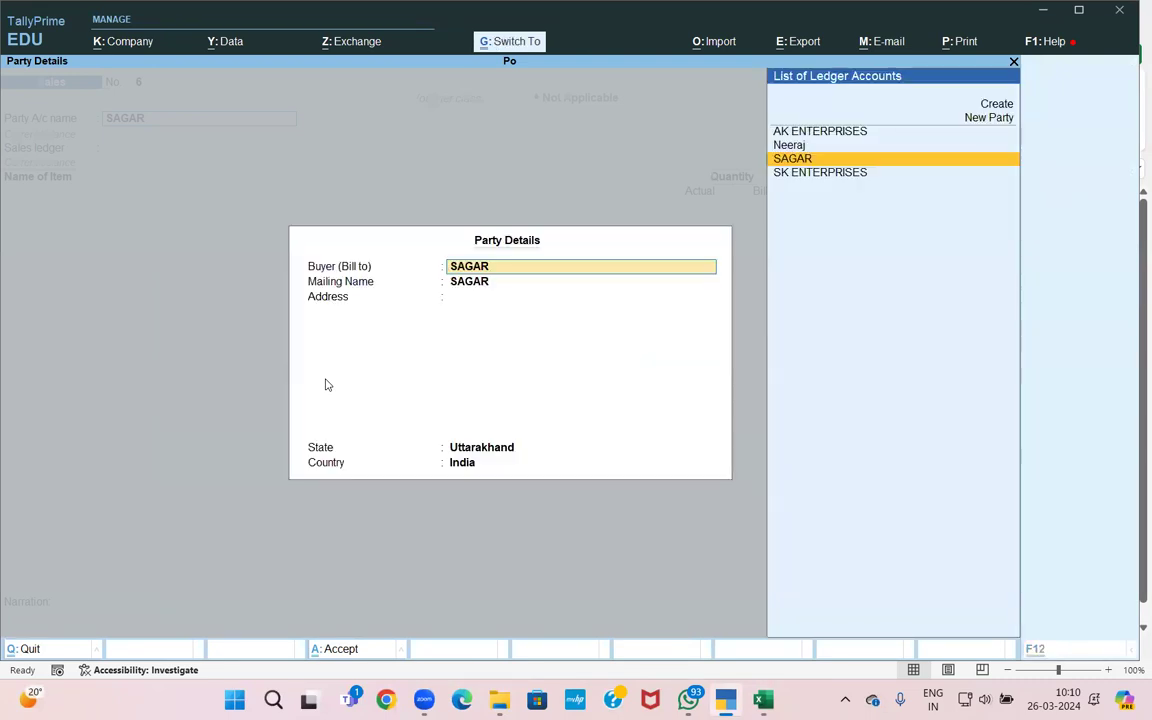
key("ctrl+a")
key("Return")
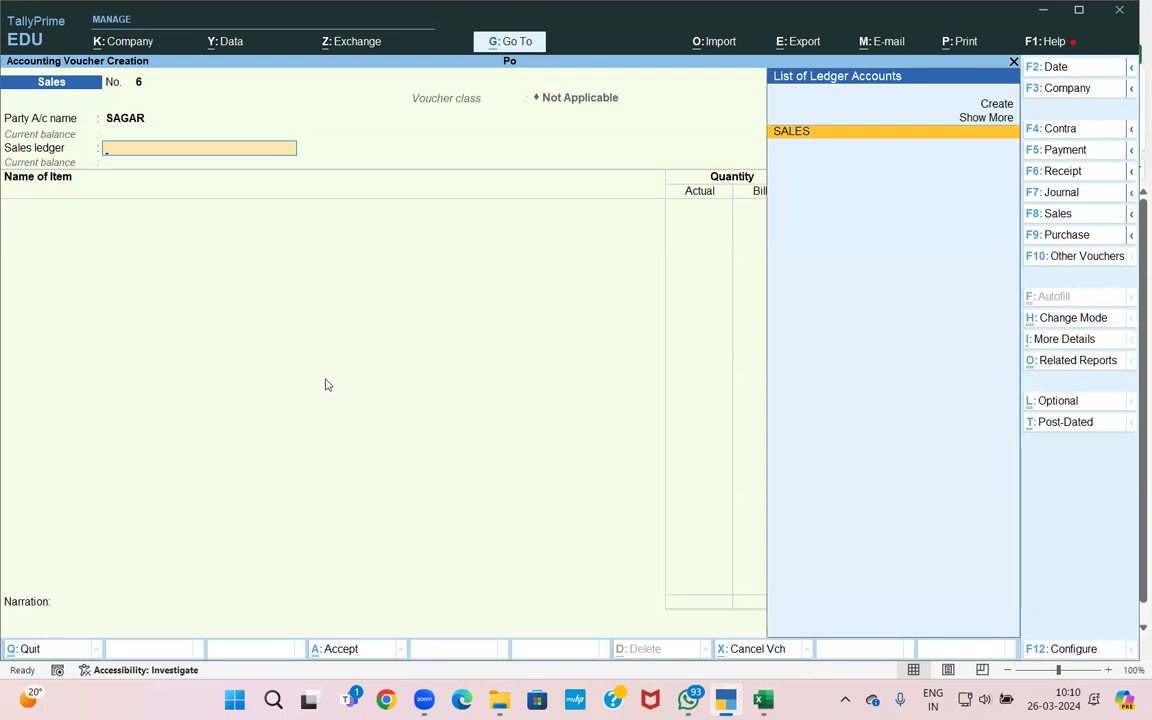
- Select the SALES ledger and the SHIRT item, with tracking and order numbers Not Applicable
key("Return")
key("Down")
key("Down")
key("Up")
key("Return")
key("Return")
key("Return")
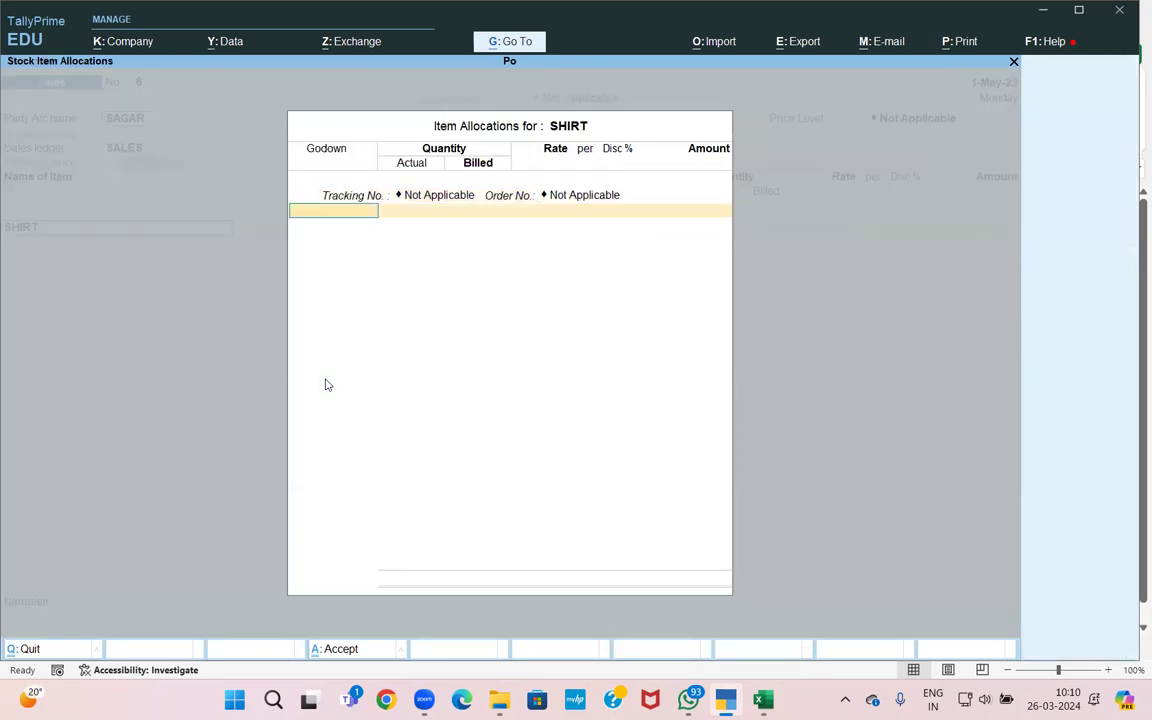
- Allocate 10 PCS of SHIRT from the GMS ROAD godown at a rate of 1,000 and end the item list
key("Return")
type("10")
key("Return")
key("Return")
key("BackSpace")
type("1000")
key("Return")
key("Return")
key("Return")
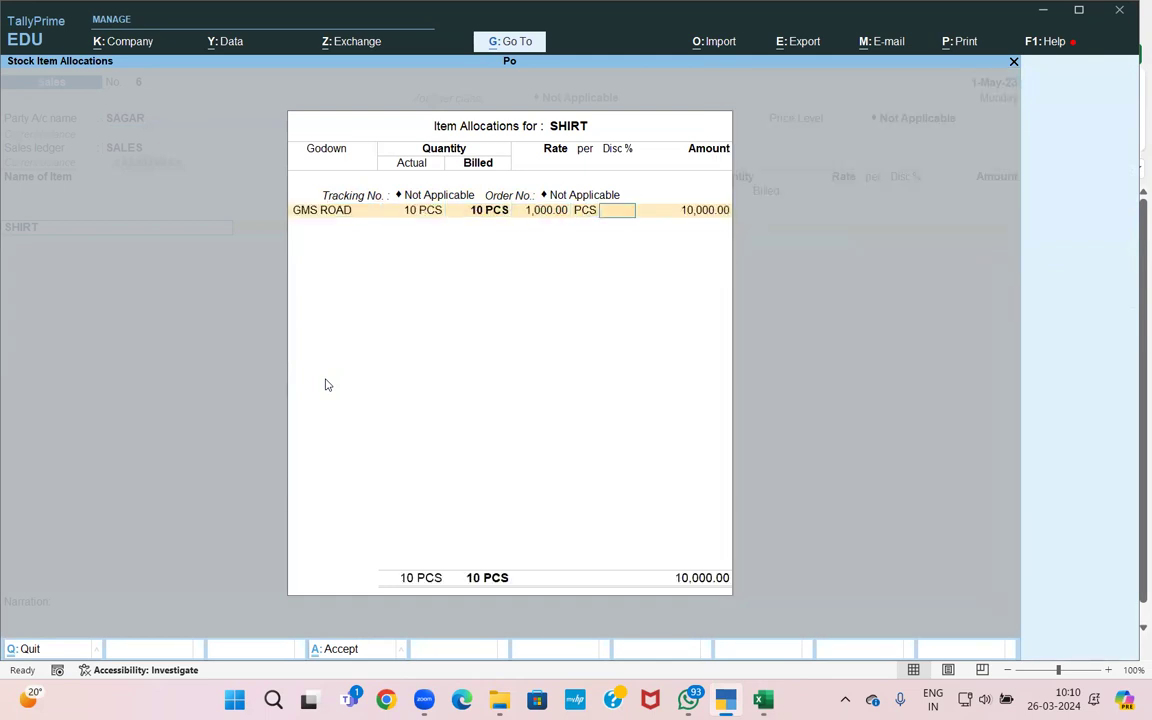
key("Return")
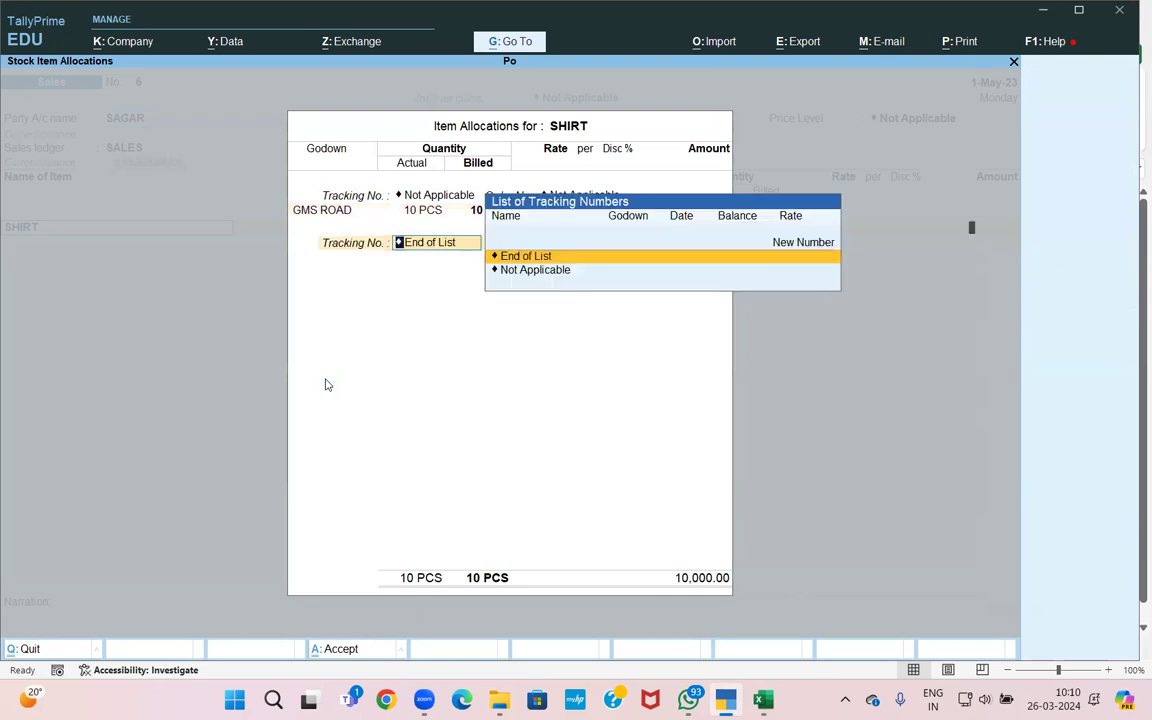
key("Return")
key("Return")
key("Return")
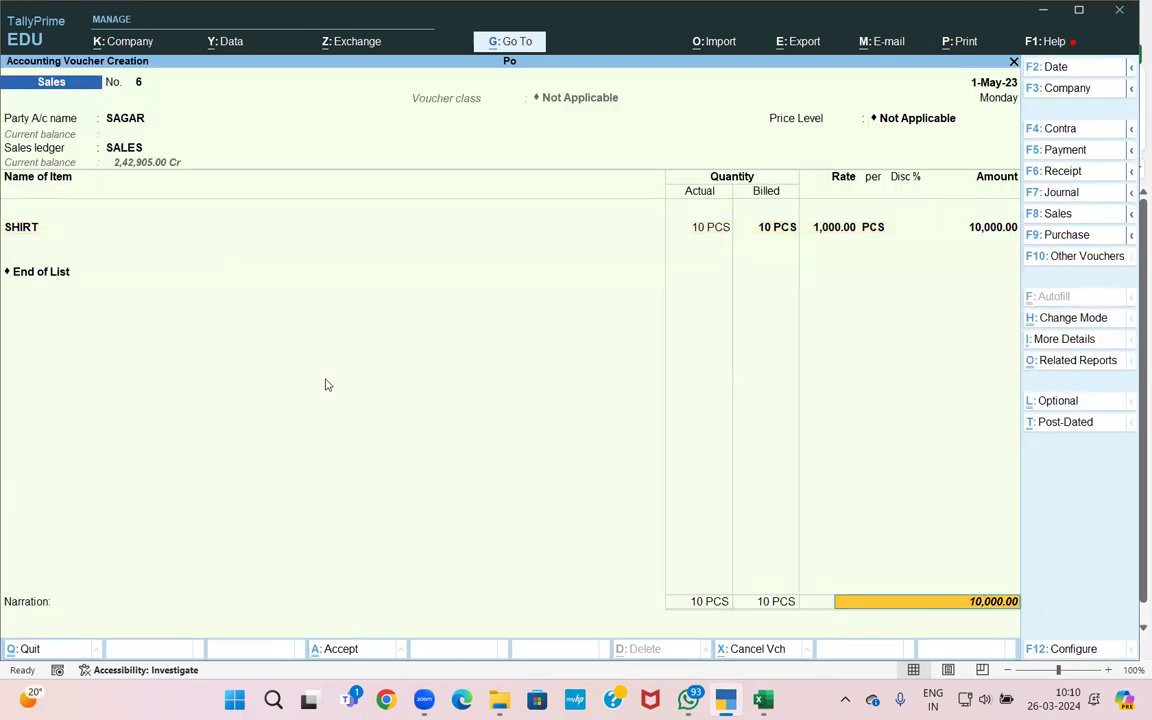
- Review the interest rate, style and balance settings for the customer's bill and return to the voucher's item entry
key("Return")
key("Return")
key("Return")
key("Return")
key("Return")
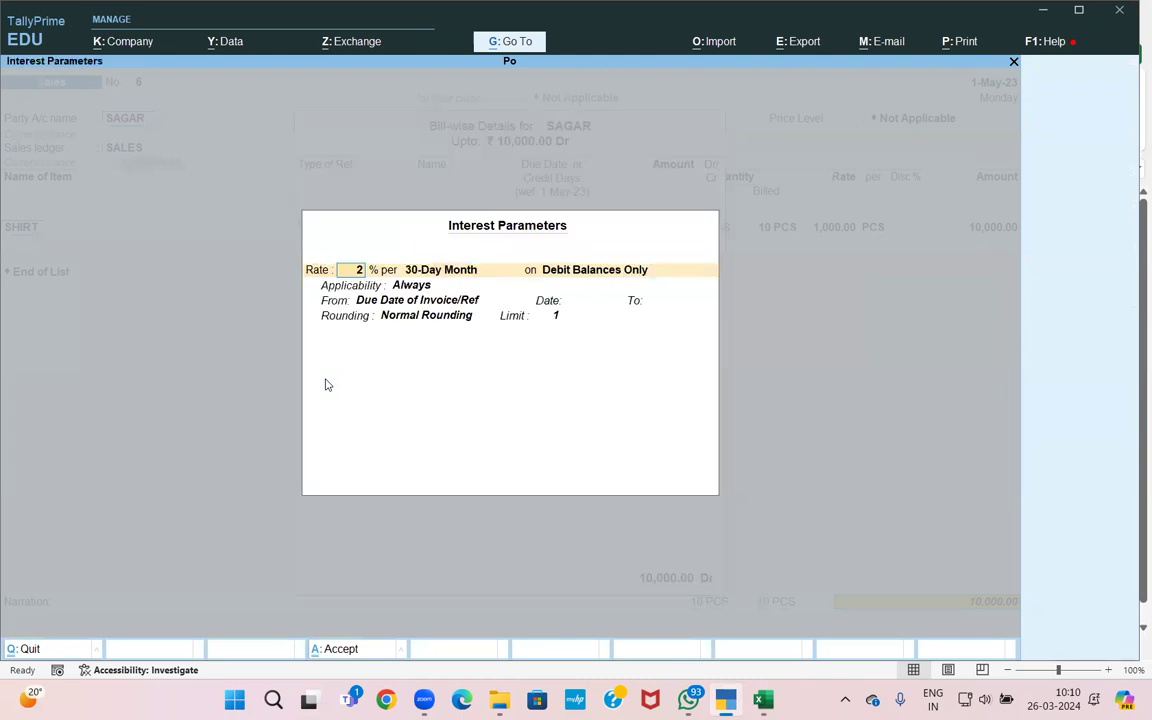
key("Return")
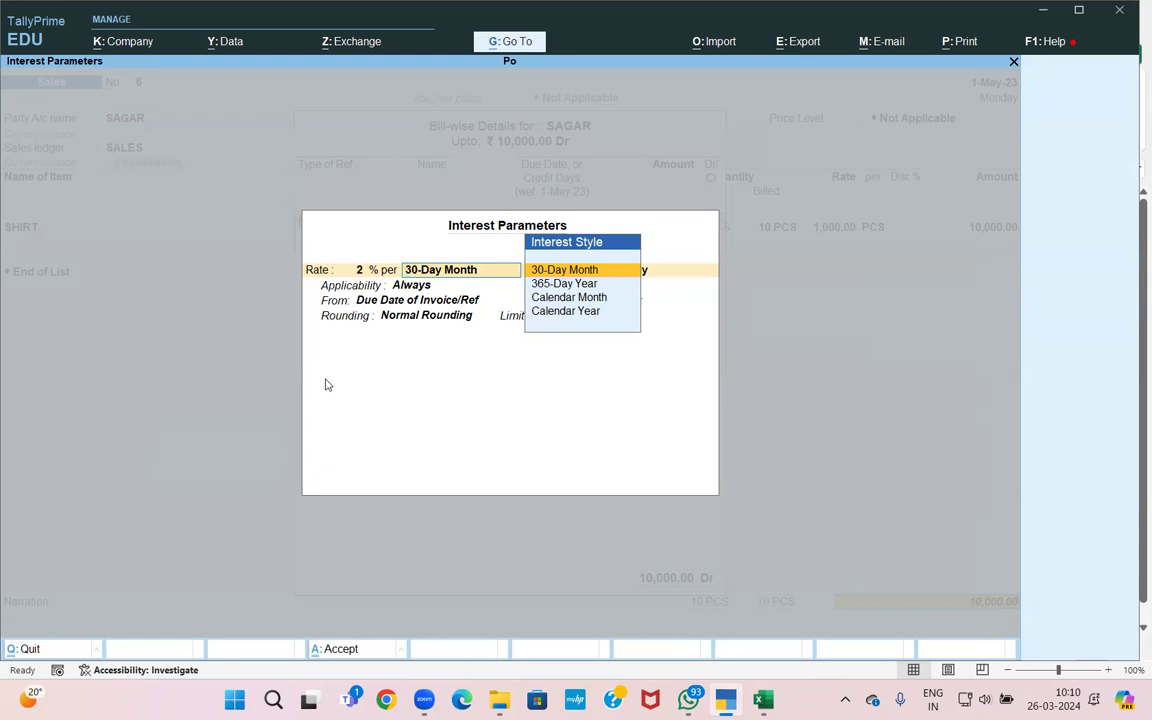
key("Return")
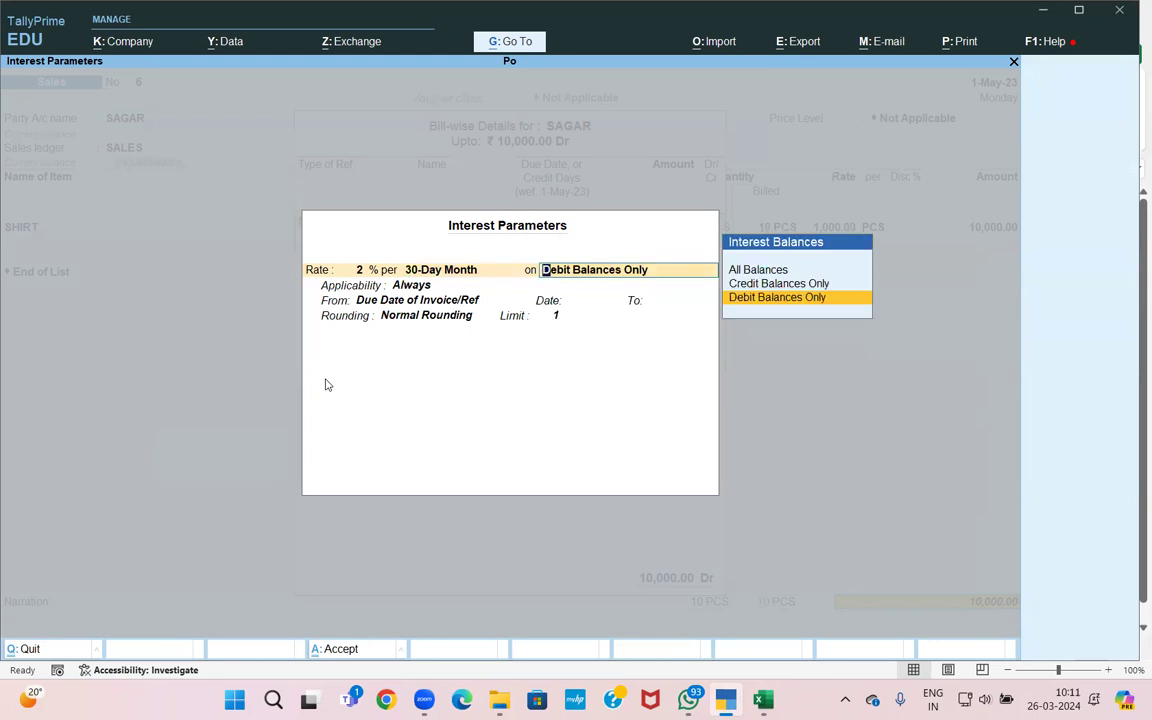
key("BackSpace")
key("BackSpace")
key("BackSpace")
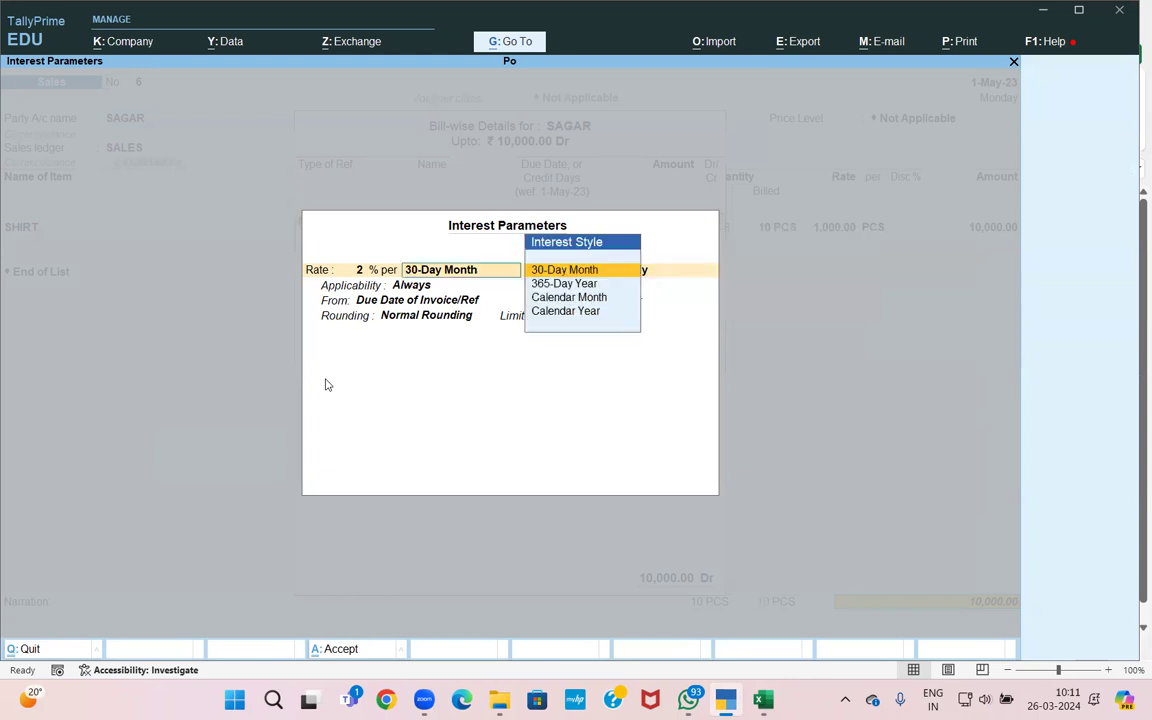
key("BackSpace")
key("BackSpace")
key("BackSpace")
key("BackSpace")
key("Escape")
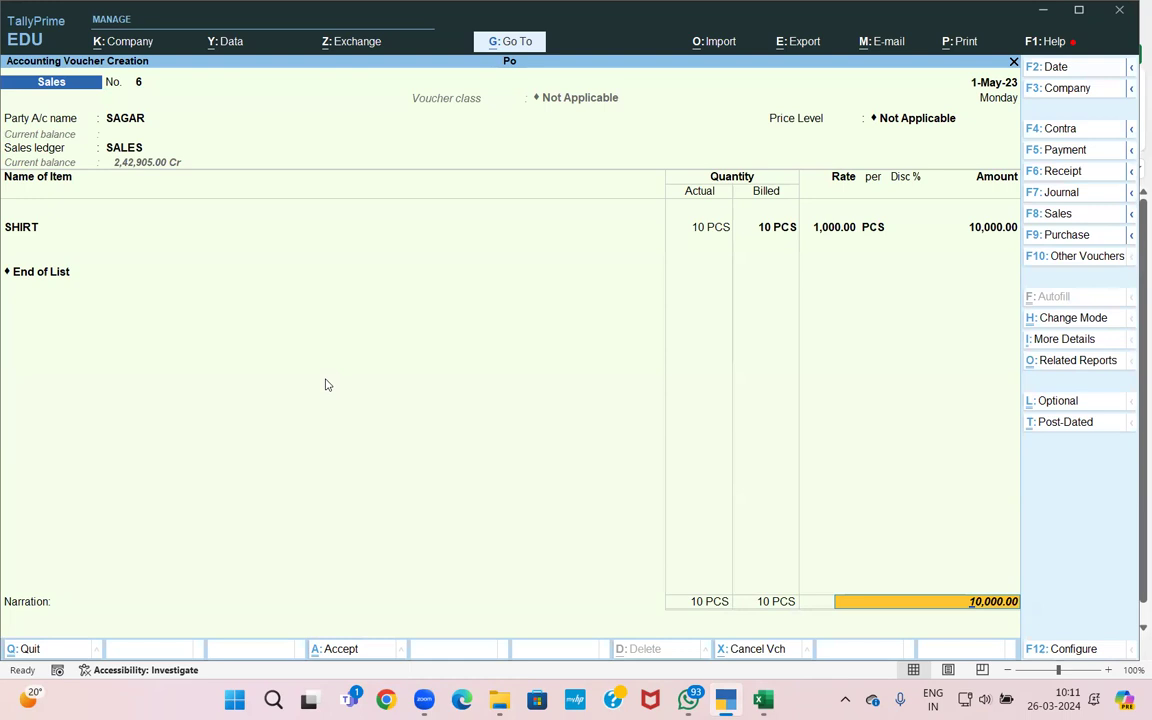
- Configure the sales voucher to use default Bill-wise details for Bill Allocation
key("F12")
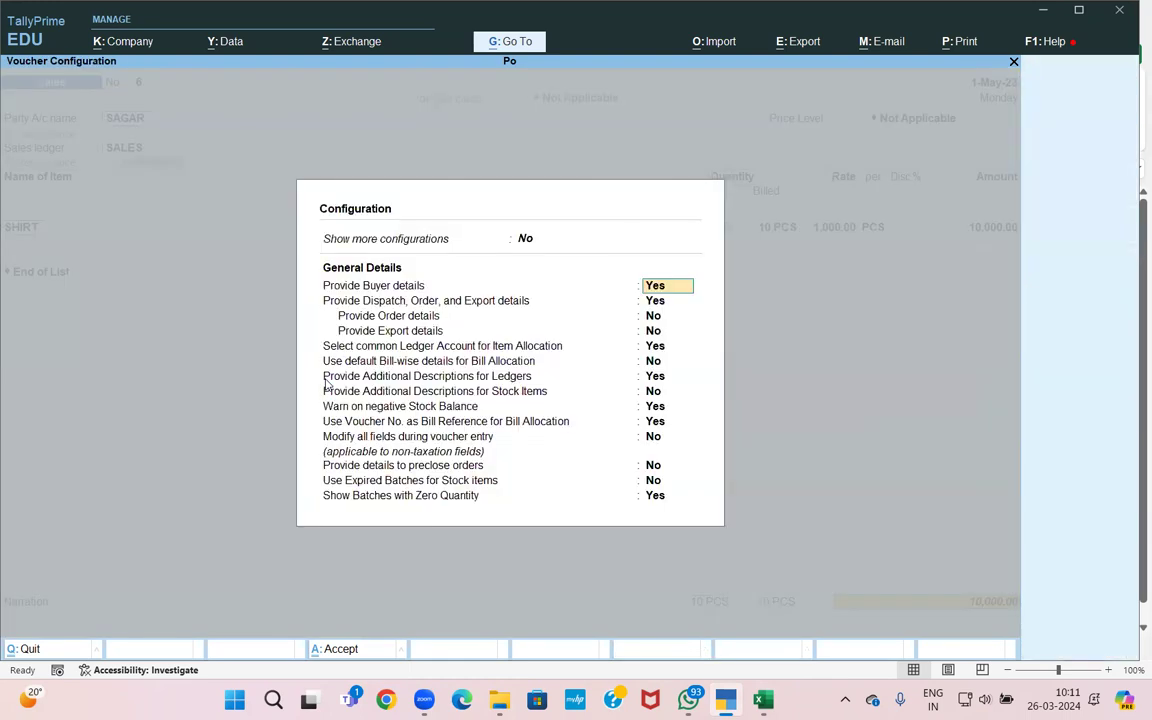
key("Down")
key("Down")
key("Down")
key("Down")
key("Down")
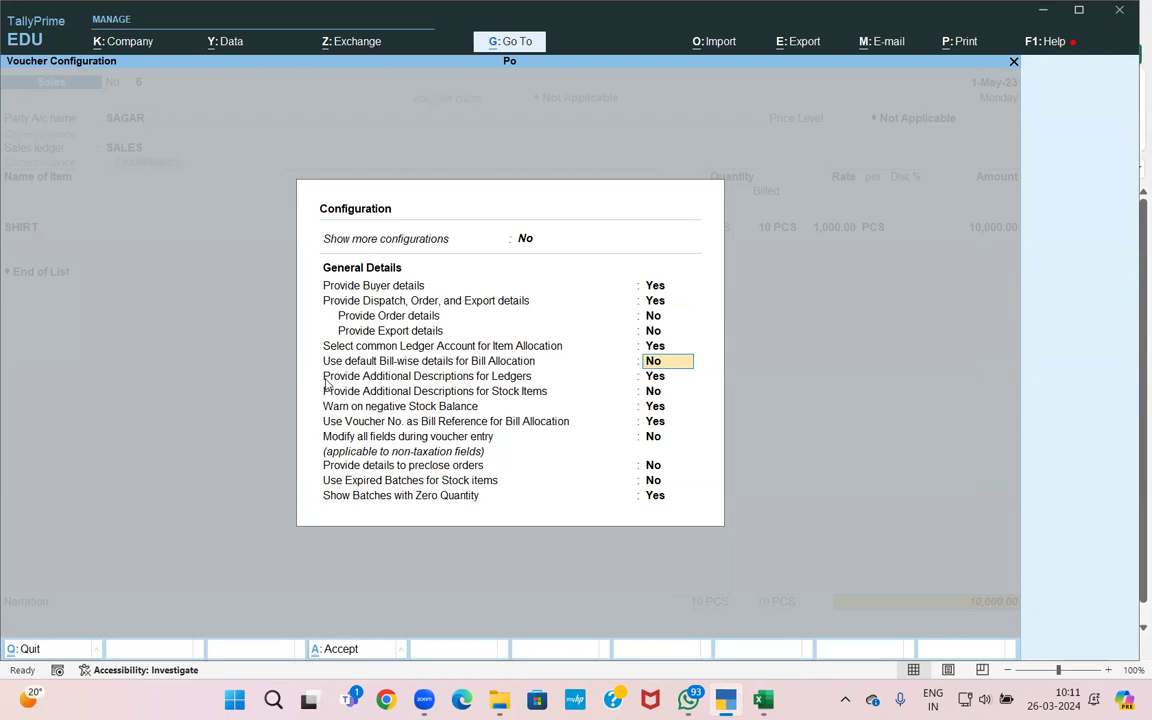
type("Y")
key("Return")
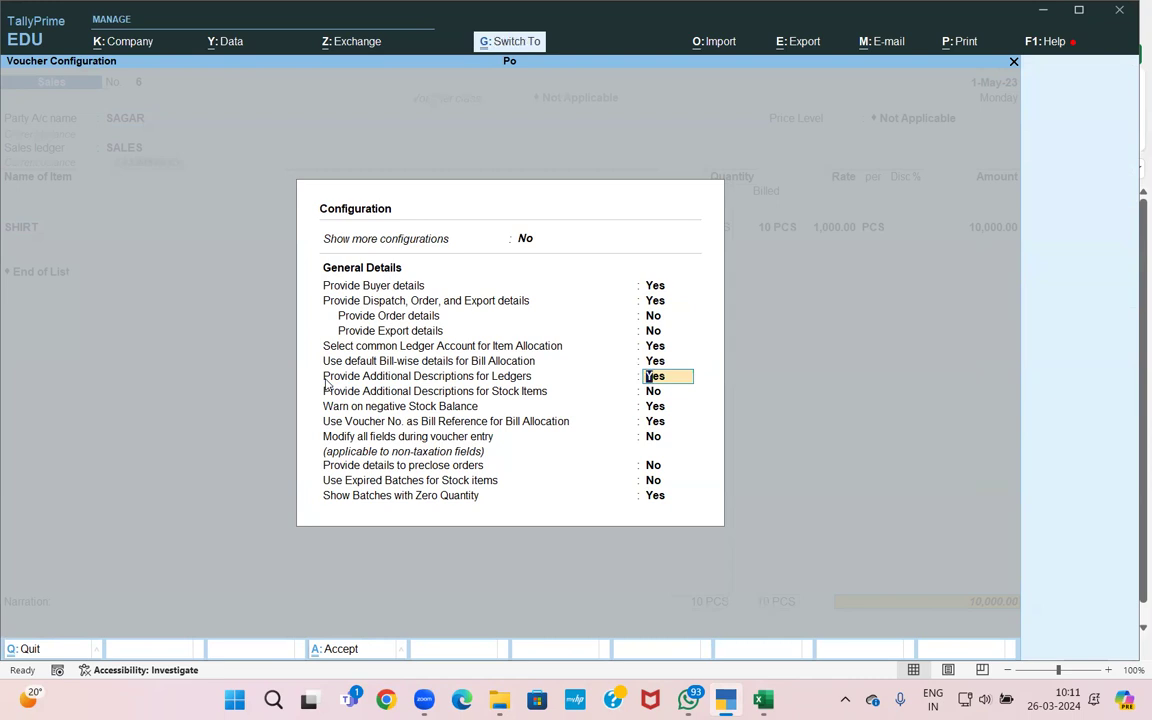
key("ctrl+a")
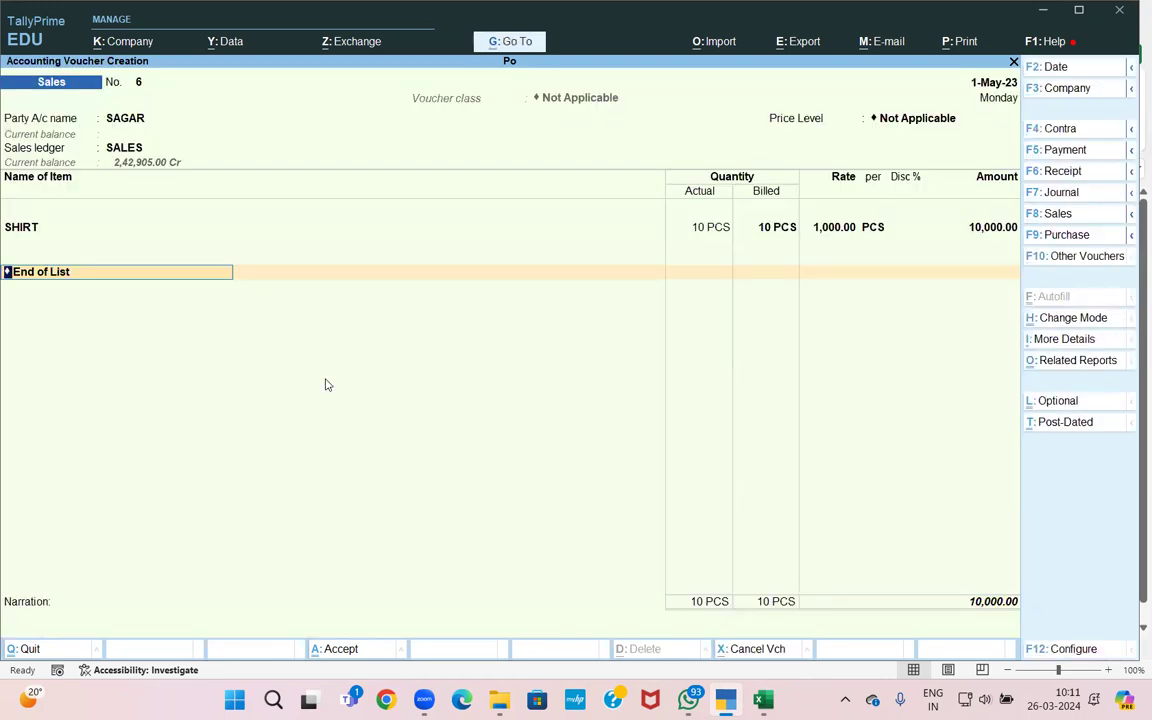
- Configure the sales voucher so that Use default Bill-wise details for Bill Allocation is No
key("Return")
key("Return")
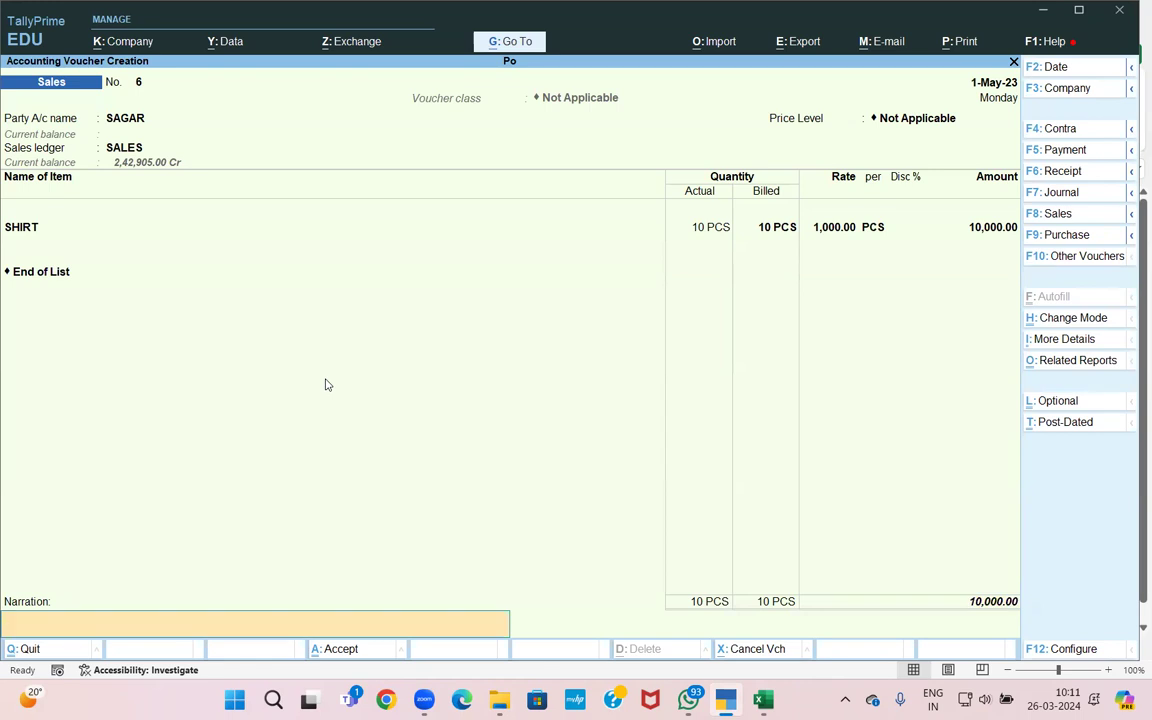
key("BackSpace")
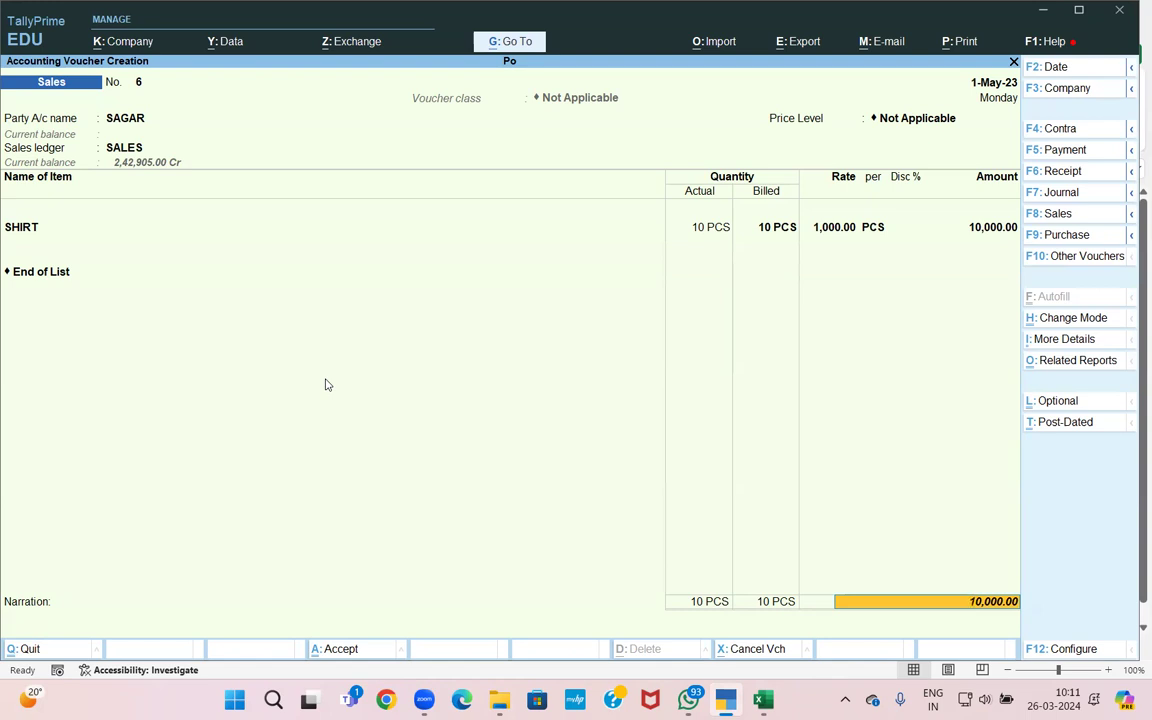
key("F12")
key("Down")
key("Down")
key("Down")
key("Down")
key("Down")
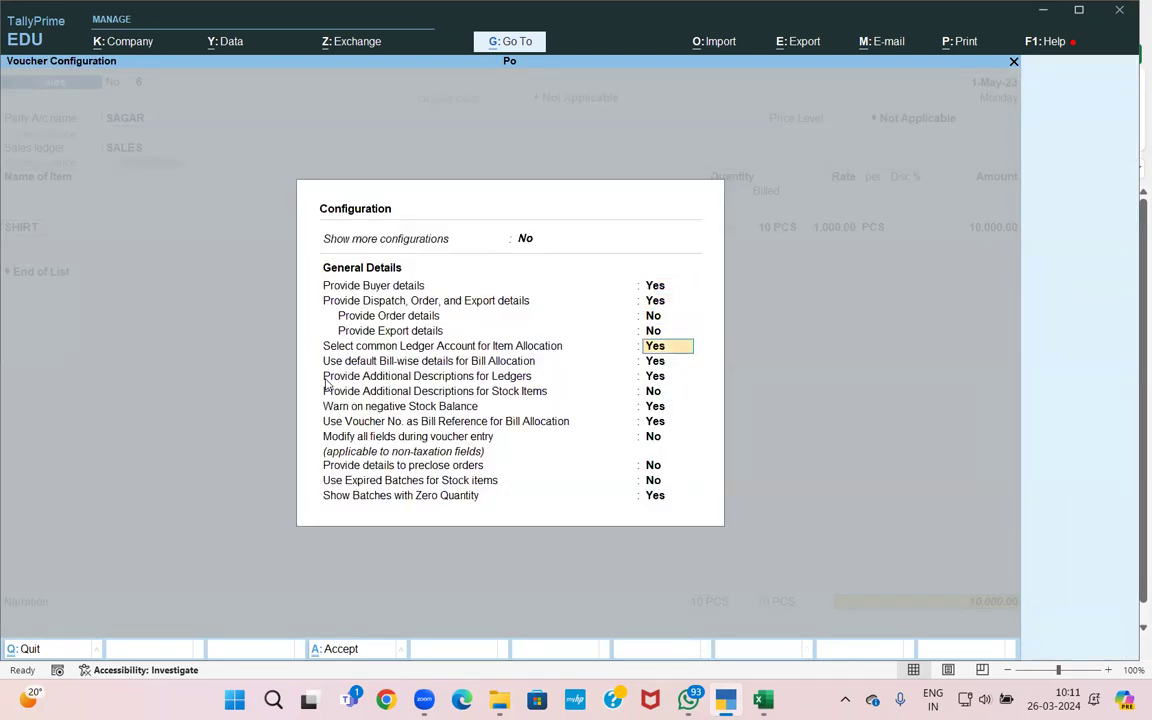
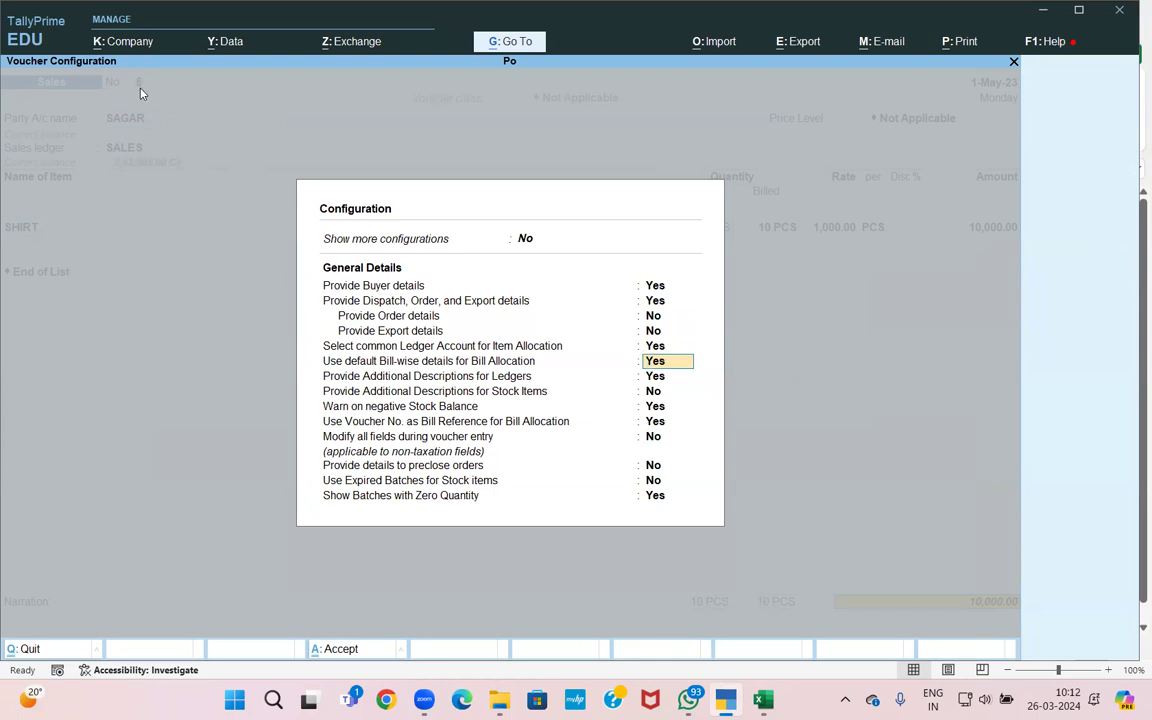
type("N")
key("Return")
key("Return")
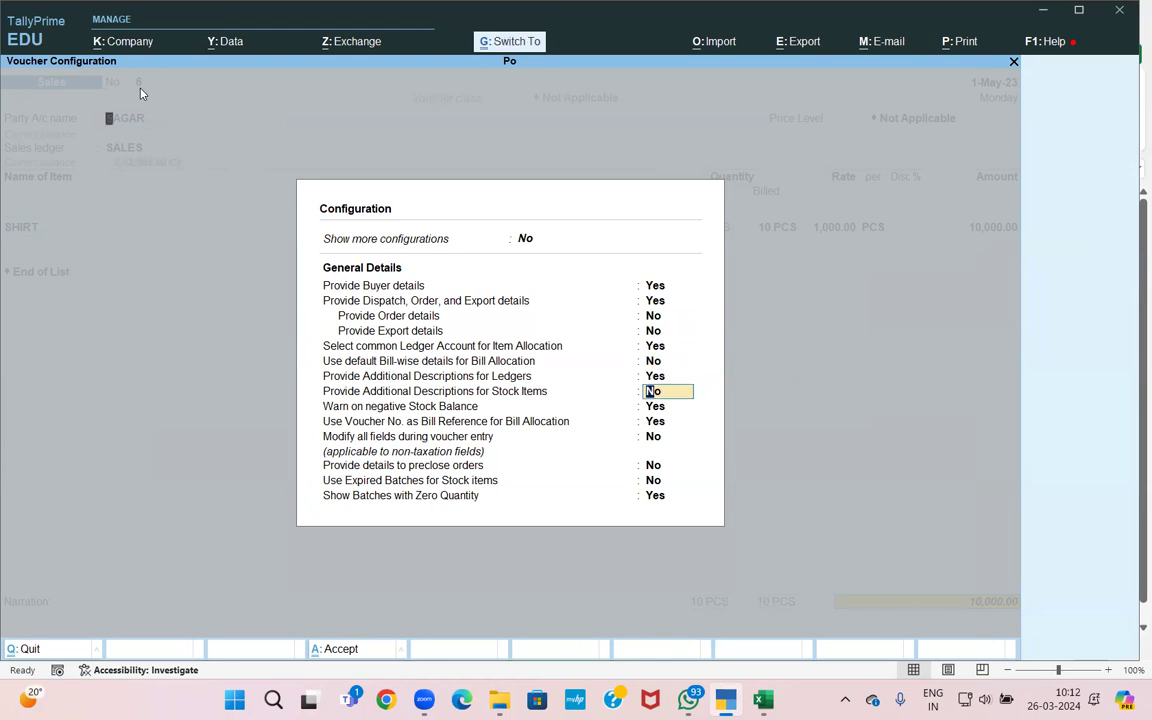
key("ctrl+a")
- Accept the customer's dispatch and party details, keeping the delivery note Not Applicable, and return to the item list
key("Return")
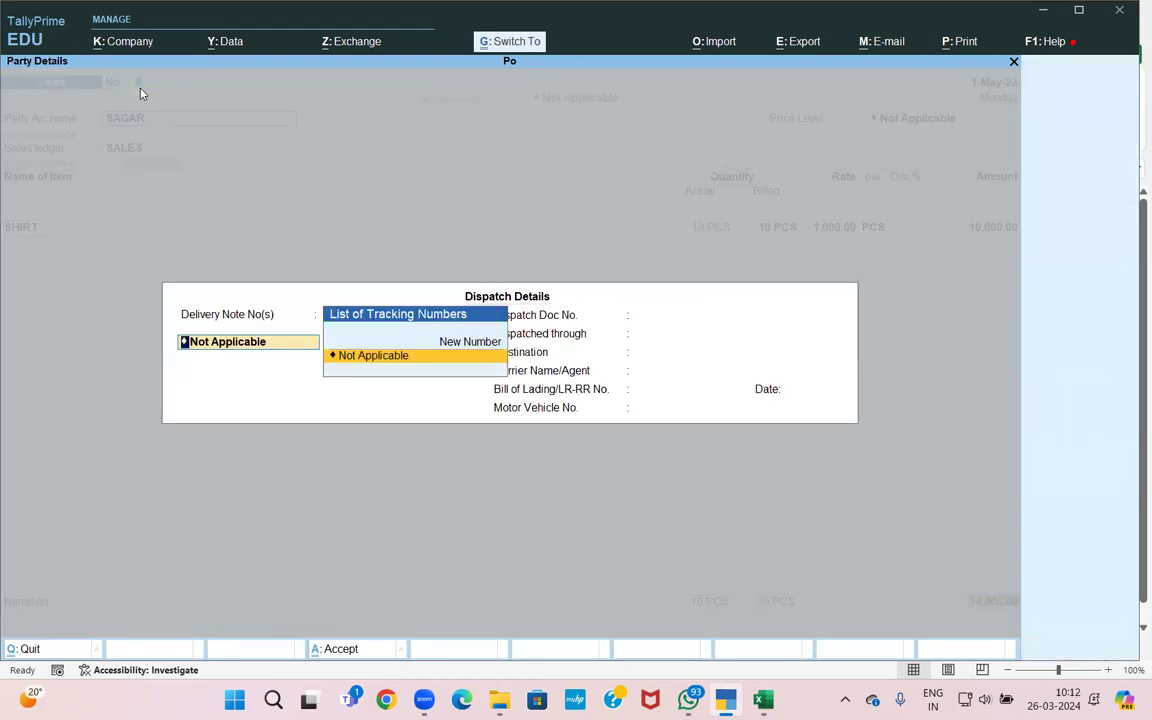
key("ctrl+a")
key("ctrl+a")
key("Return")
key("Return")
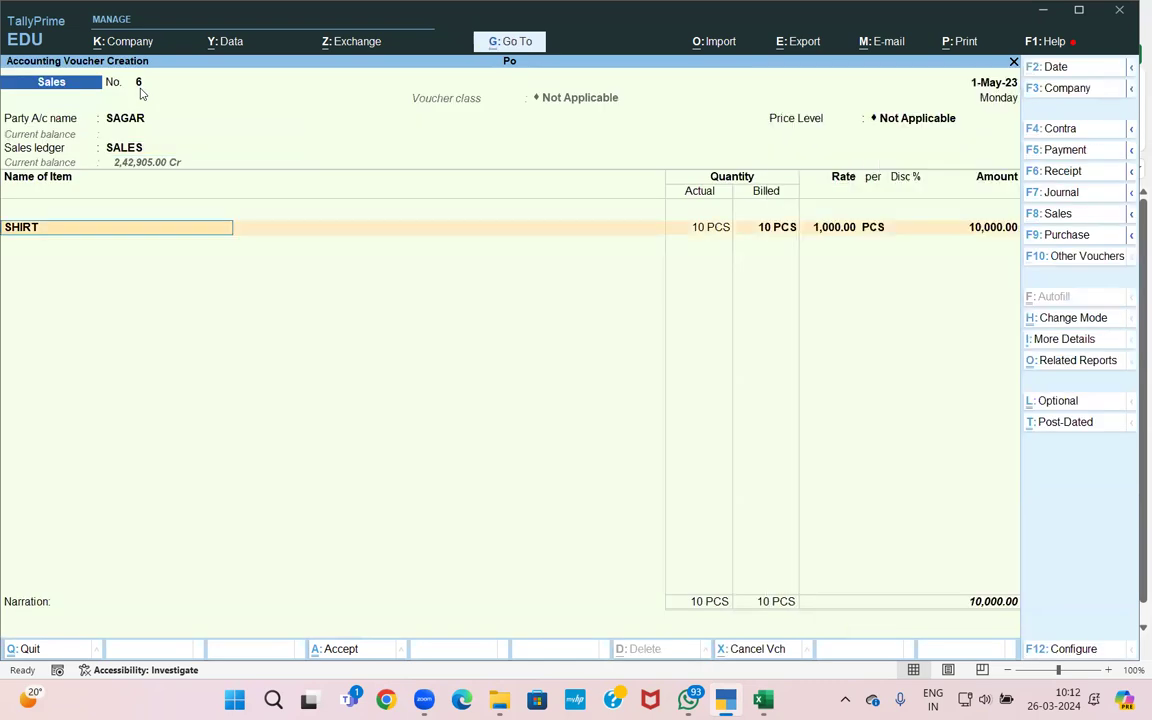
- Reconfirm the SHIRT allocation of 10 PCS from the GMS ROAD godown at 1,000 and end the item list
key("Return")
key("Return")
key("Return")
key("Return")
key("Return")
key("Return")
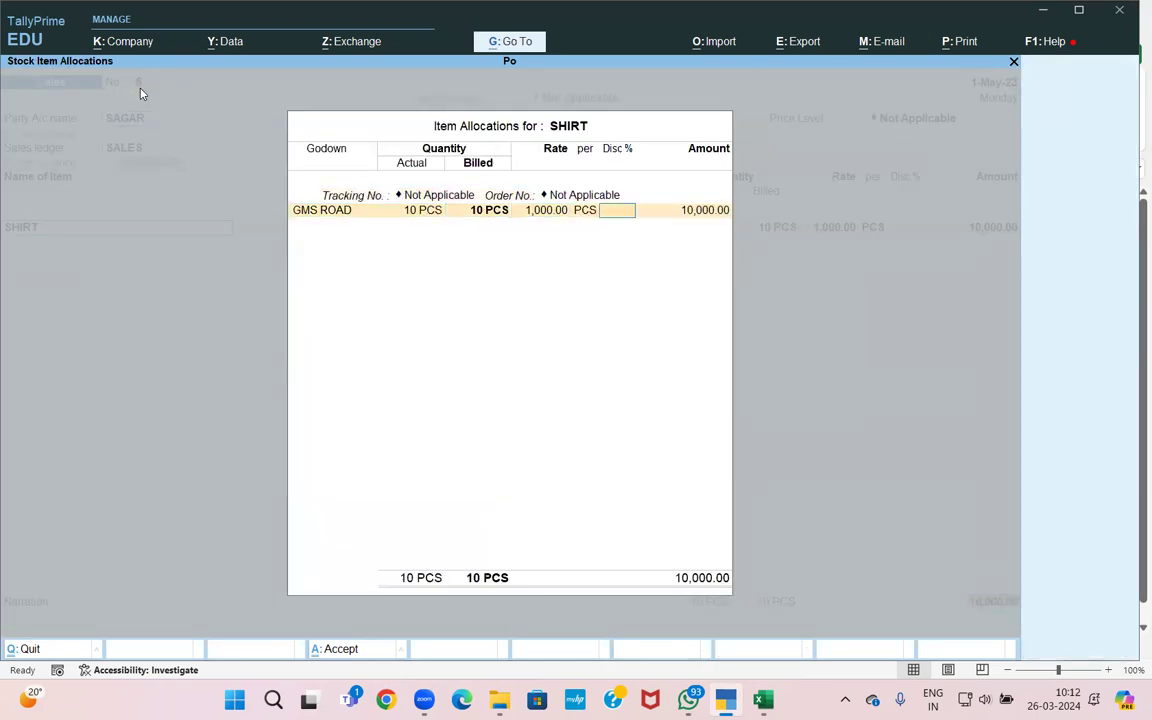
key("Return")
key("Return")
key("Return")
key("Return")
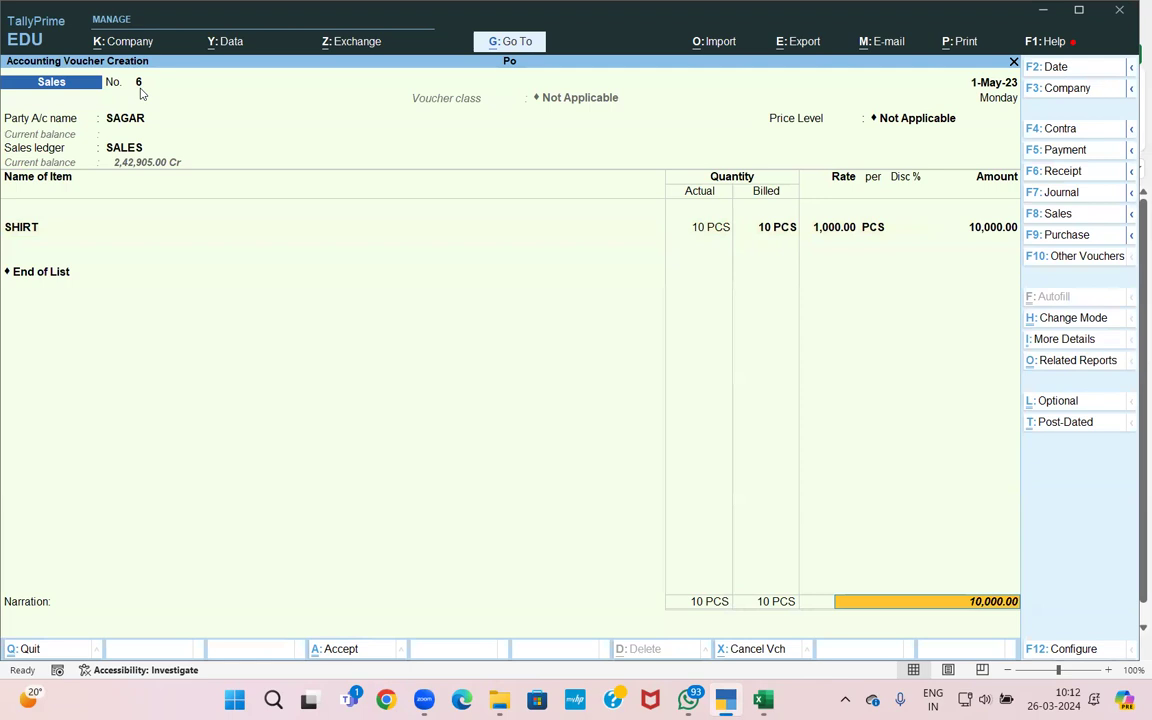
- Allocate the 10,000 bill to the customer as New Ref INV005 with 15 days of credit
key("Return")
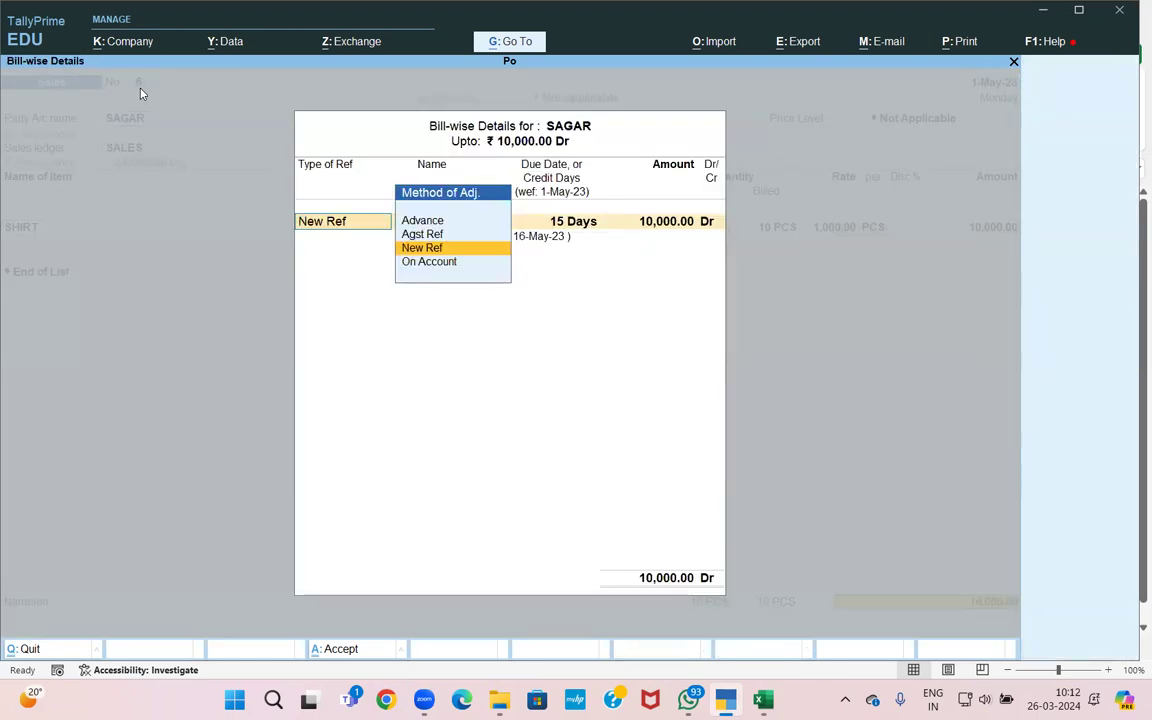
key("Return")
type("INV005")
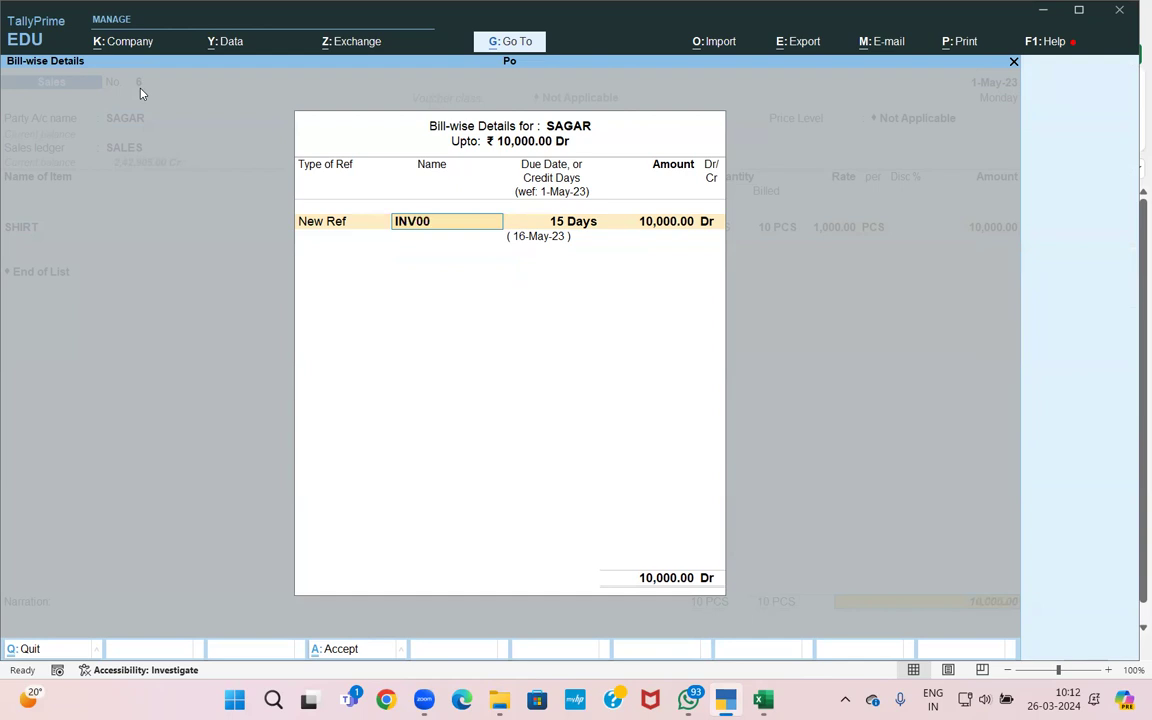
key("Return")
key("Return")
key("Return")
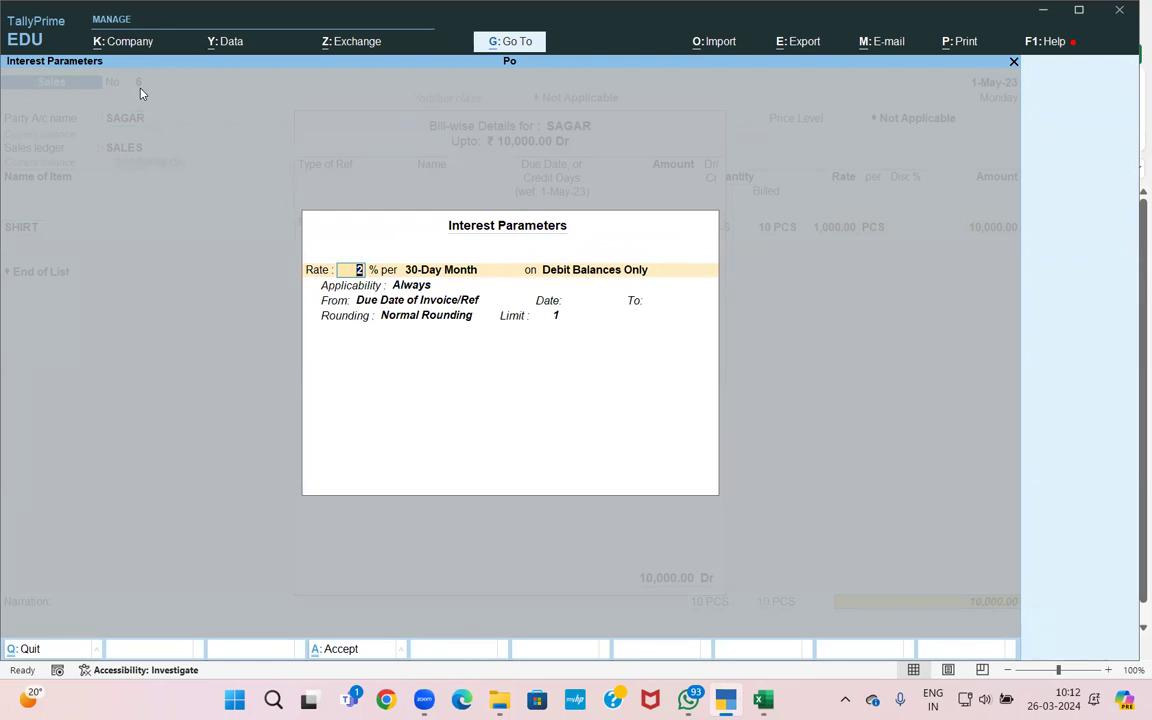
- Accept interest of 2% per 30-Day Month on Debit Balances Only from the due date and complete the bill-wise allocation
key("Return")
key("Return")
key("Return")
key("Return")
key("Return")
key("Return")
key("Return")
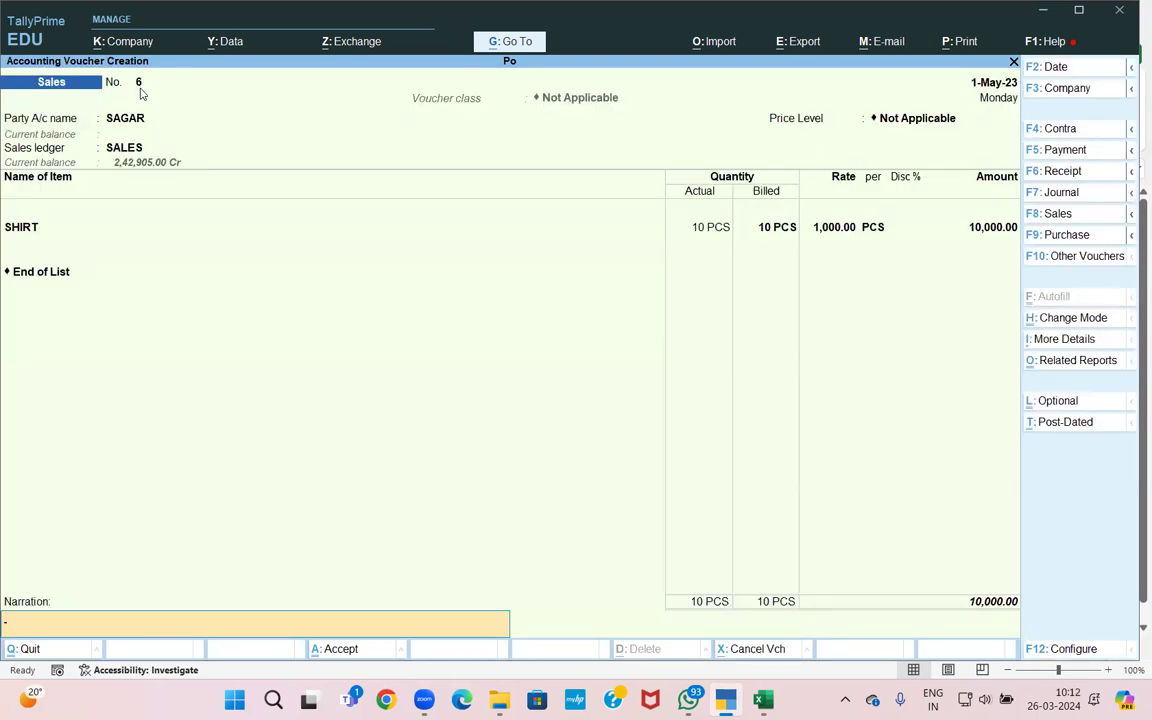
- Check the bill allocation setting in the voucher configuration and save the sales voucher
key("F12")
key("Return")
key("Return")
key("Return")
key("Return")
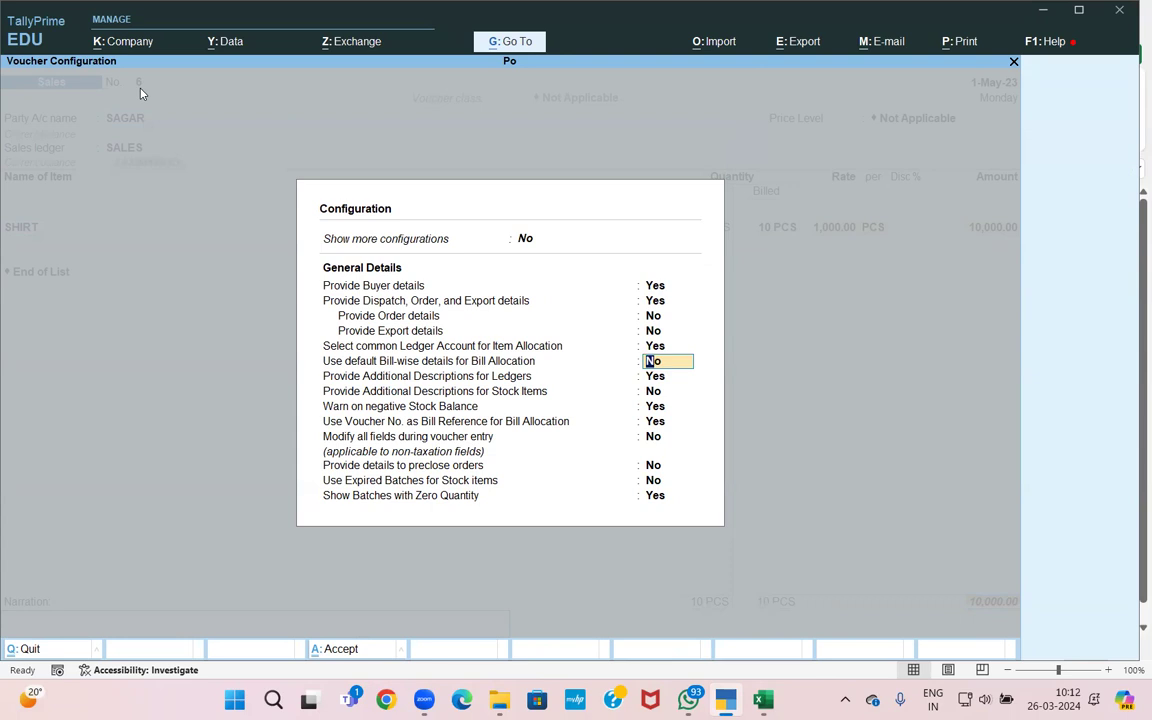
key("ctrl+a")
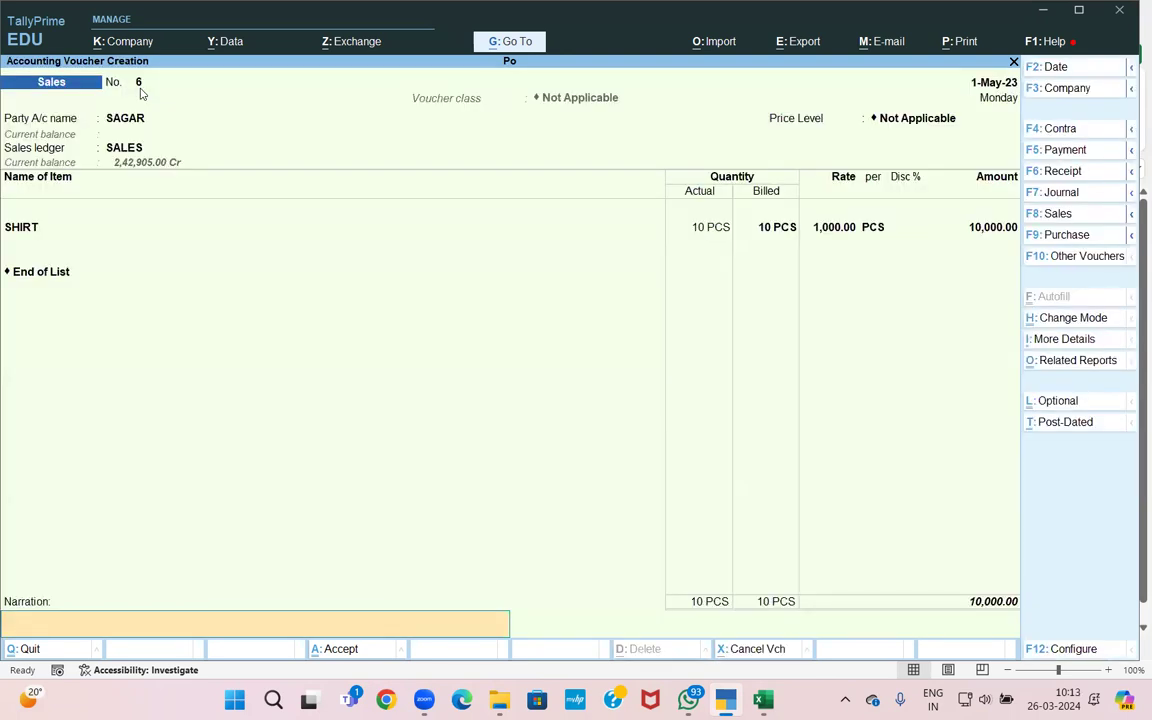
key("ctrl+a")
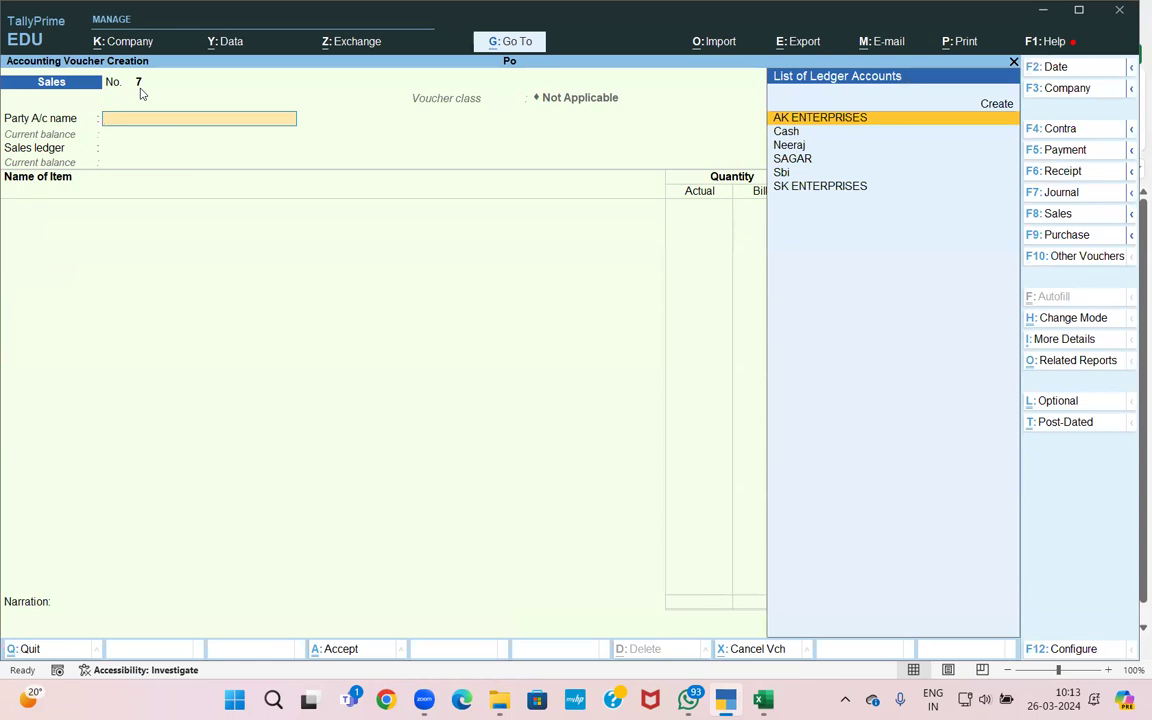
- Leave voucher entry and open the Statements of Accounts reports
key("Escape")
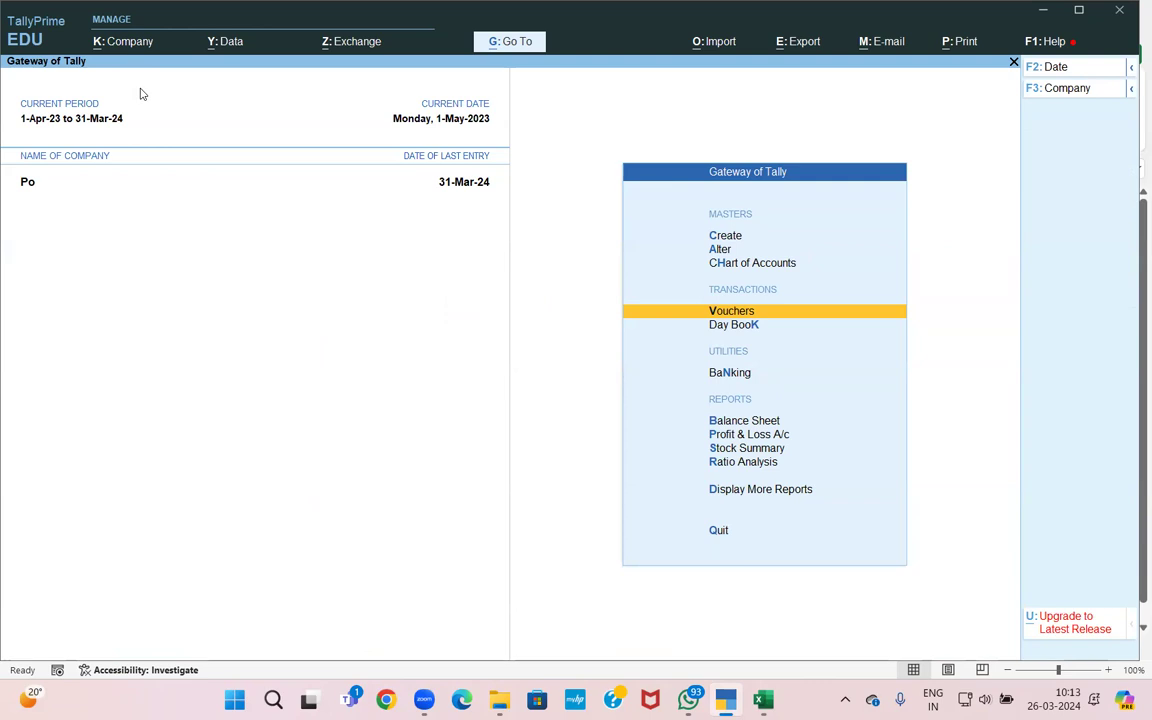
key("Down")
key("Down")
key("Down")
key("Down")
key("Down")
key("Down")
key("Down")
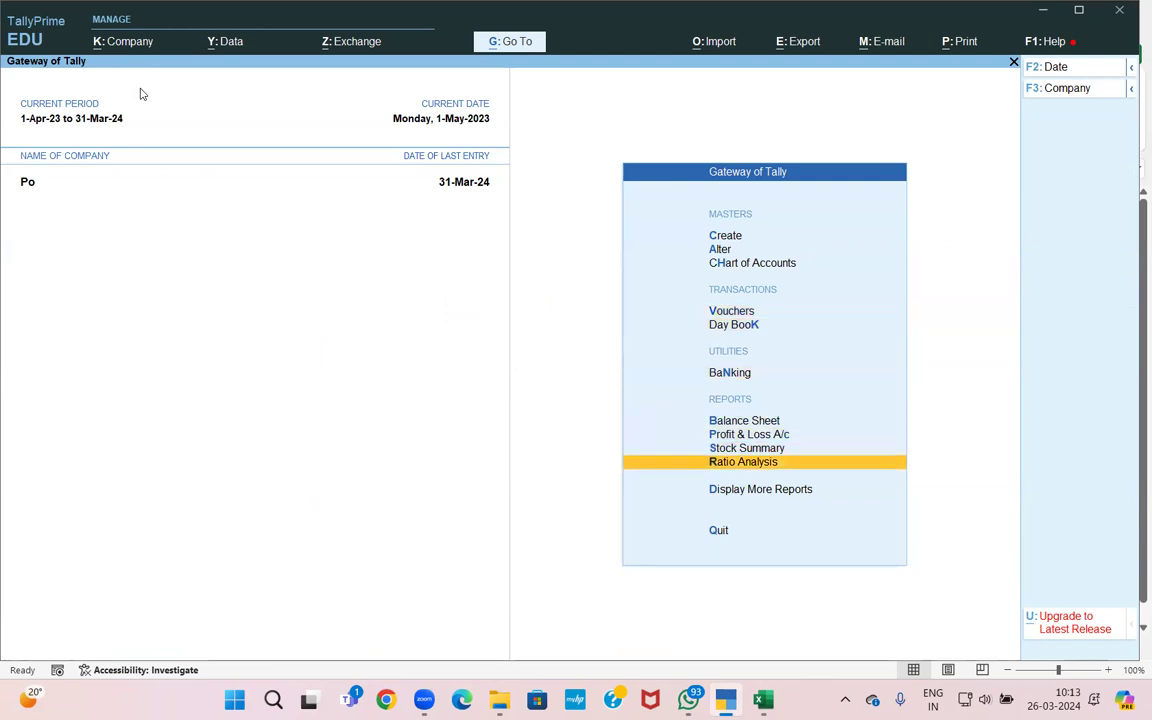
key("Return")
key("Down")
key("Down")
key("Down")
key("Down")
key("Down")
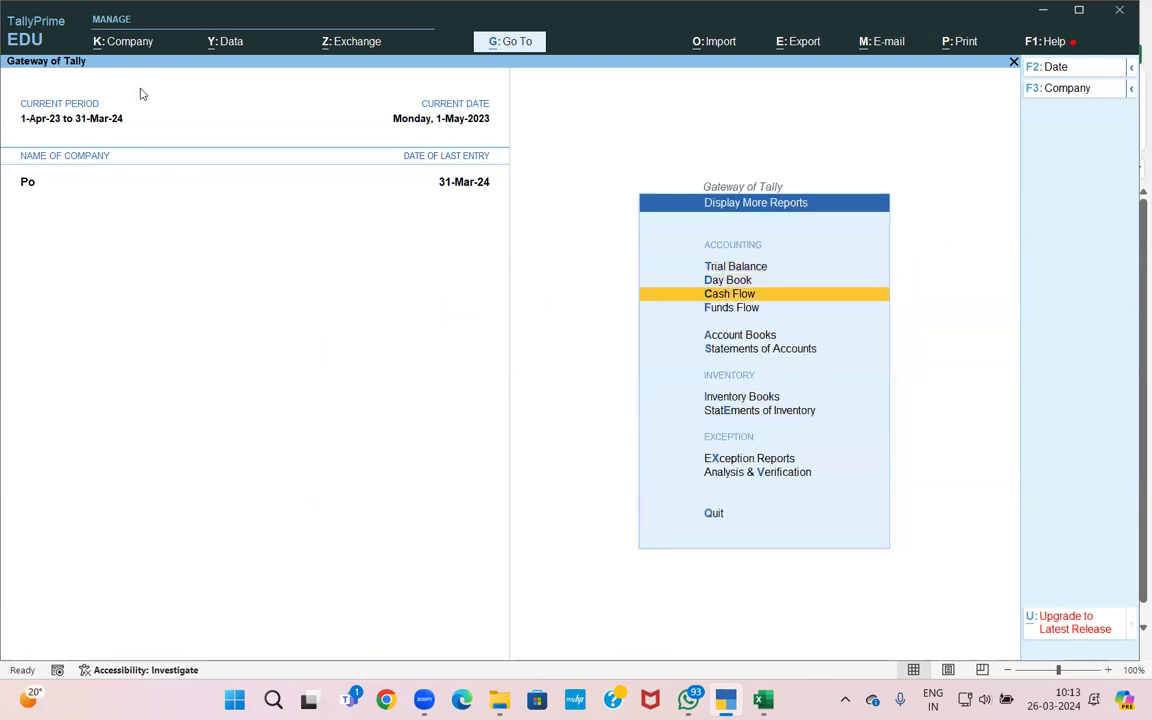
key("Return")
- Open the Interest Receivable report under Interest Calculations
key("Down")
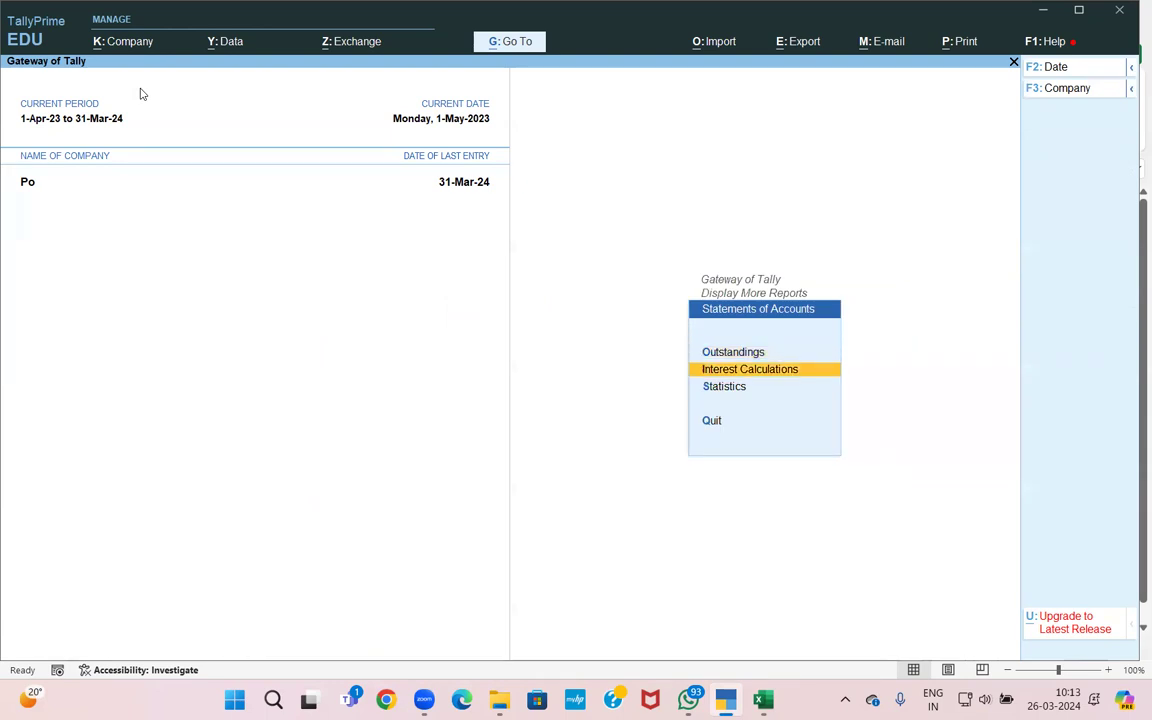
key("Return")
key("Down")
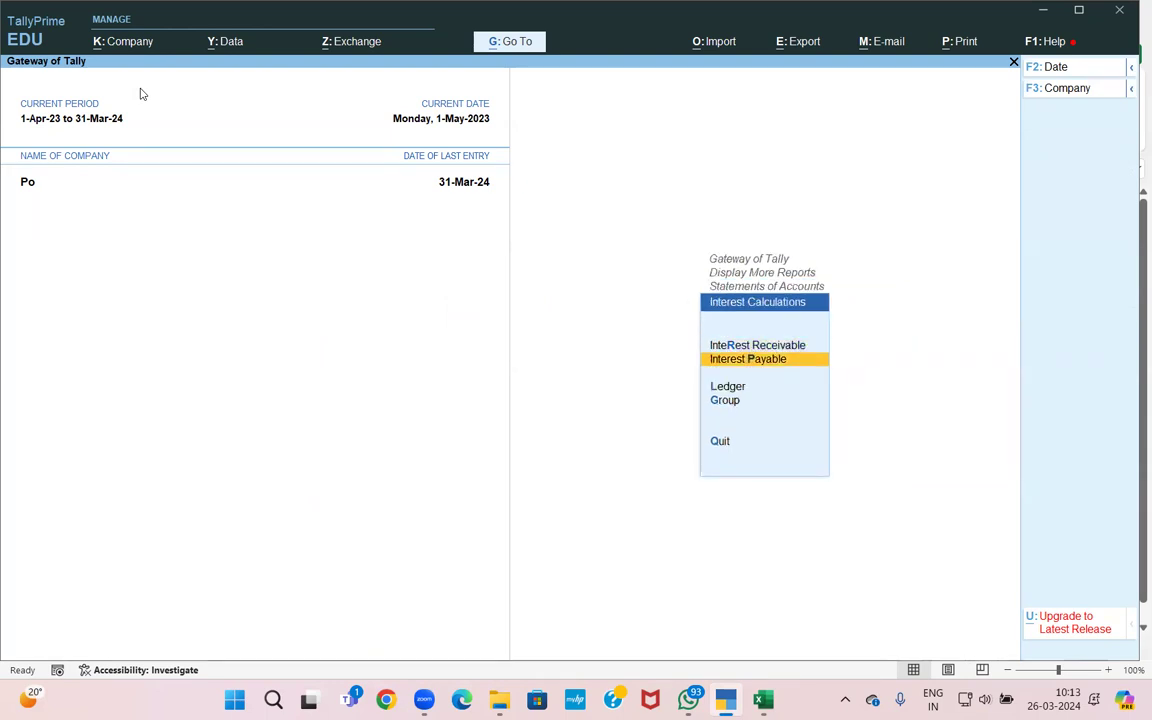
key("Up")
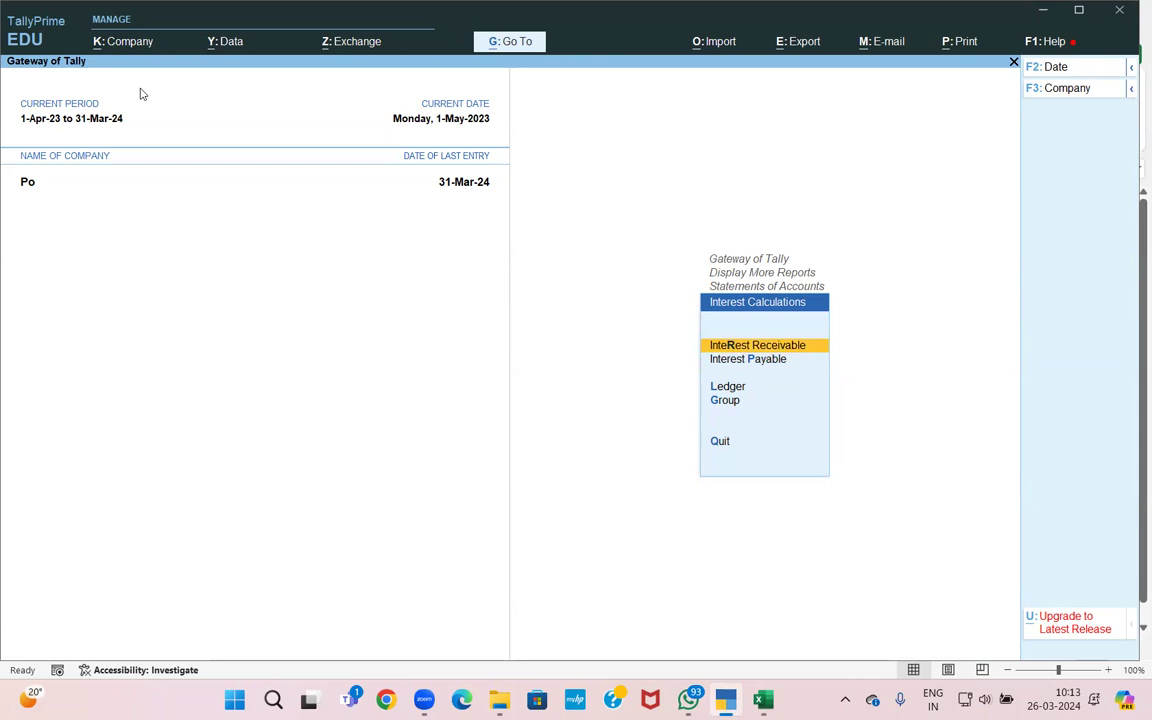
key("Return")
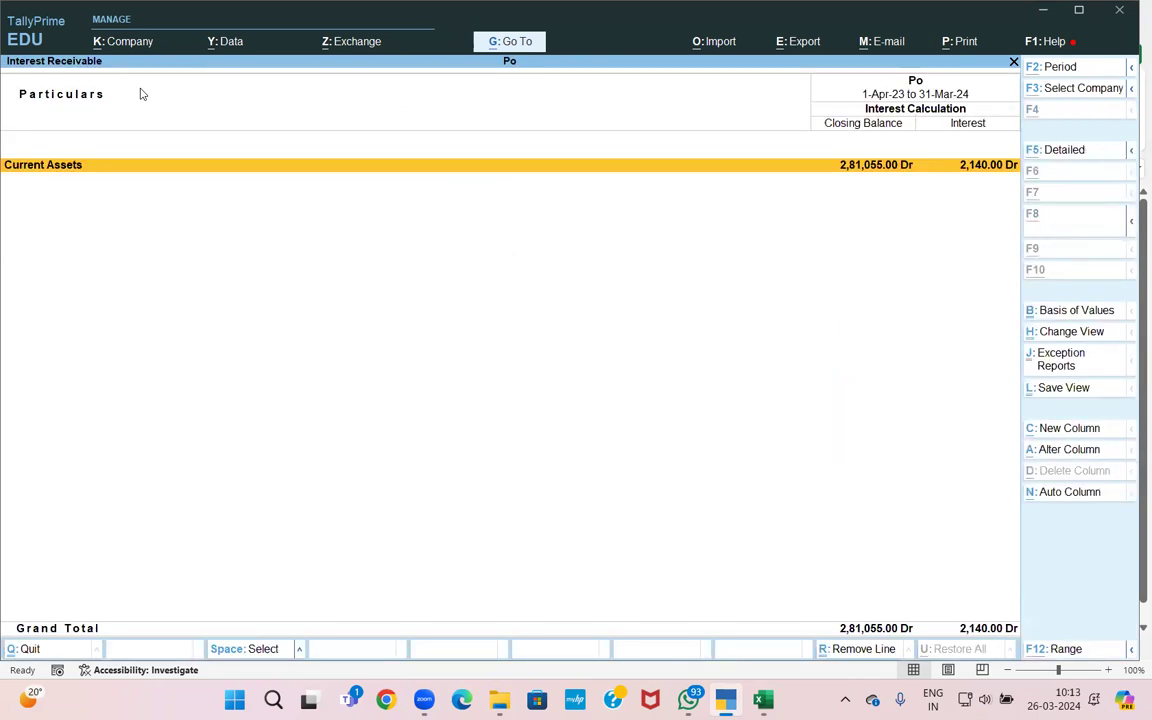
- Set the Interest Receivable report period to 1-4-2023 through 31-5-2023
key("alt+F2")
key("Return")
type("31-5")
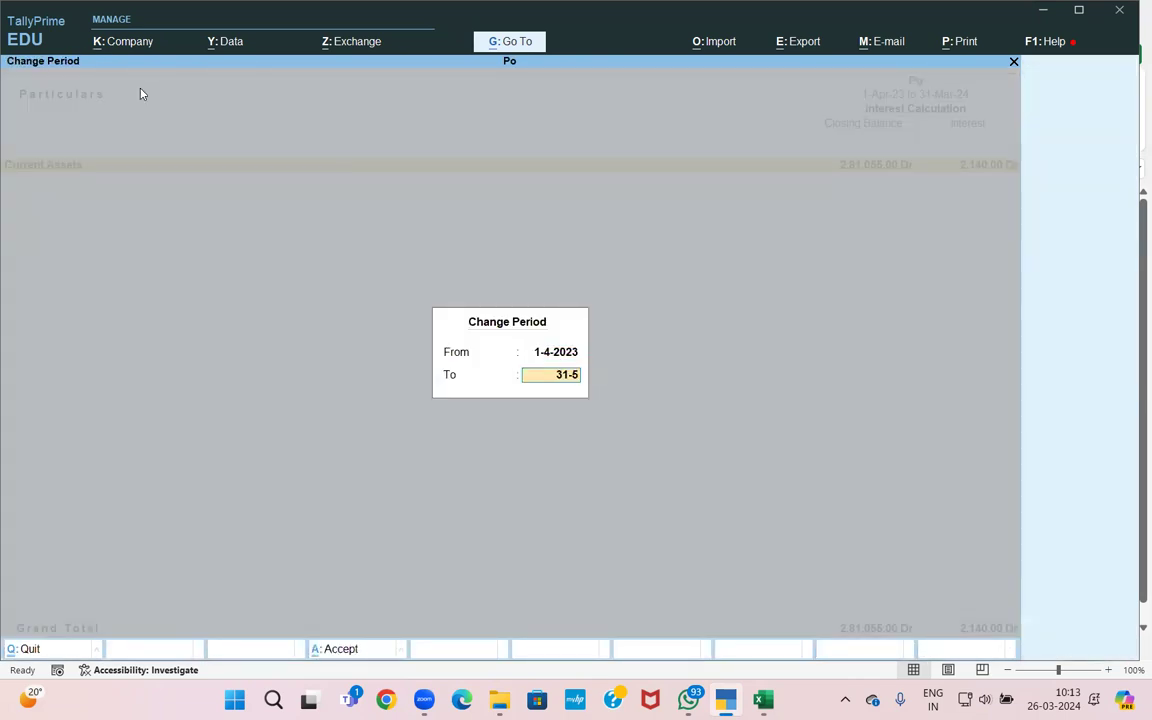
key("Return")
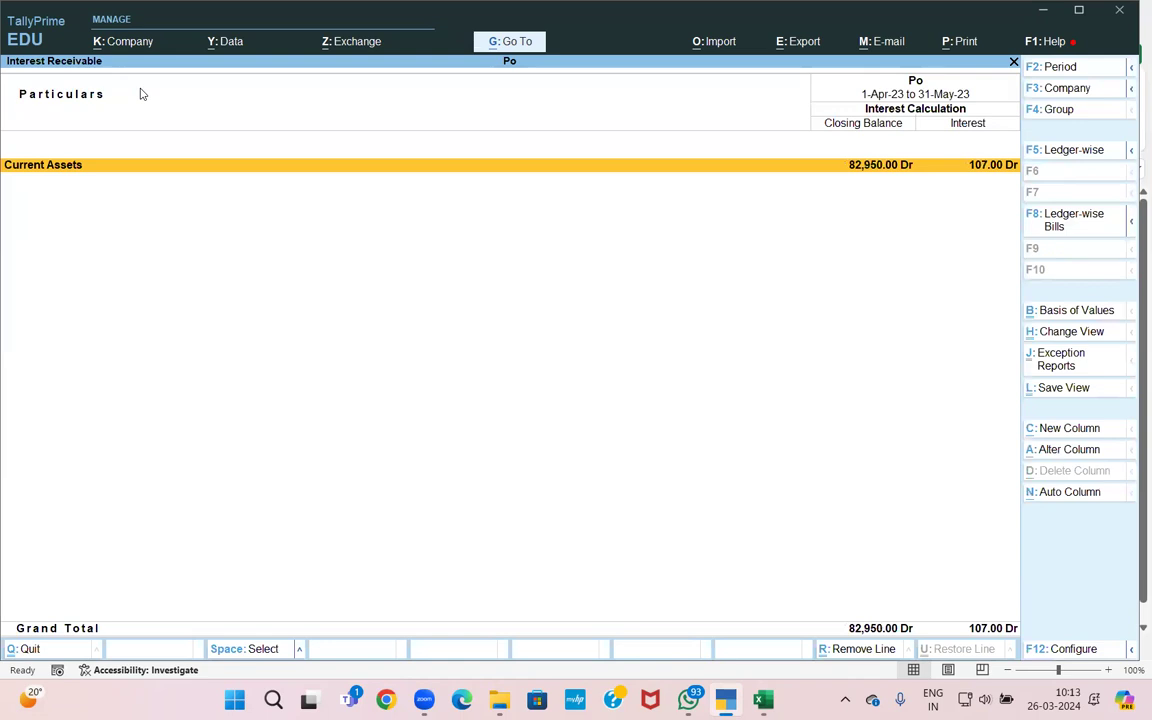
- Drill down through Current Assets and Sundry Debtors to the customer's ledger and show the detailed interest calculation for INV005
key("Return")
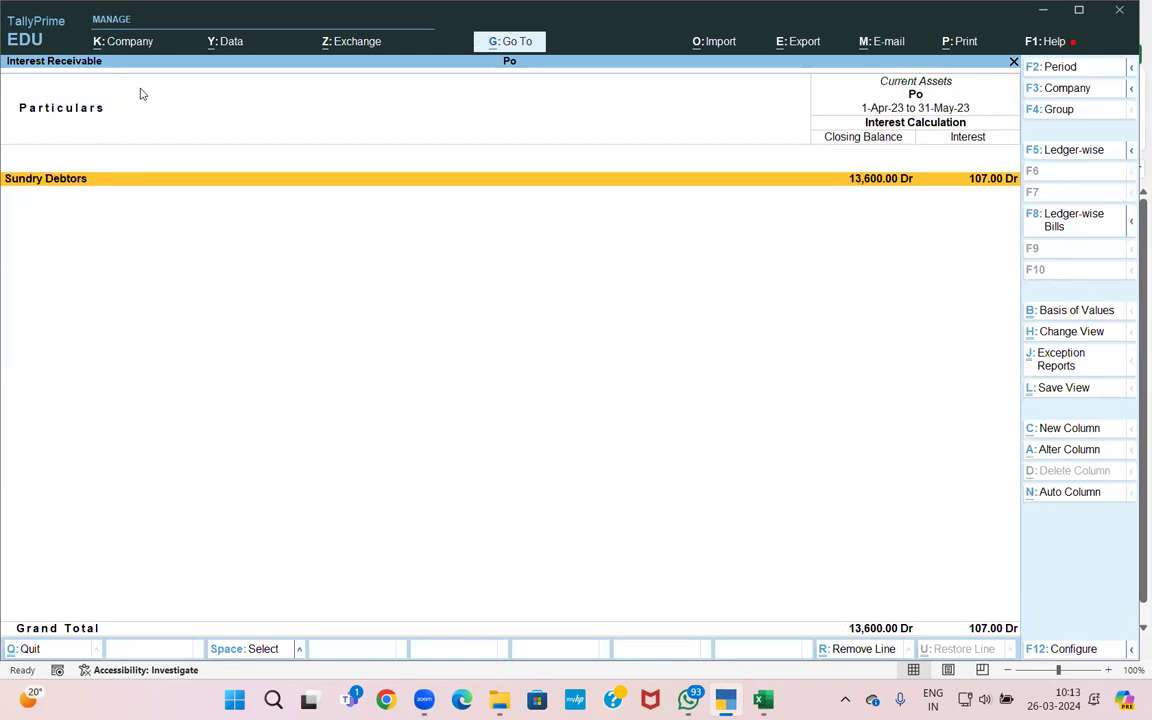
key("Return")
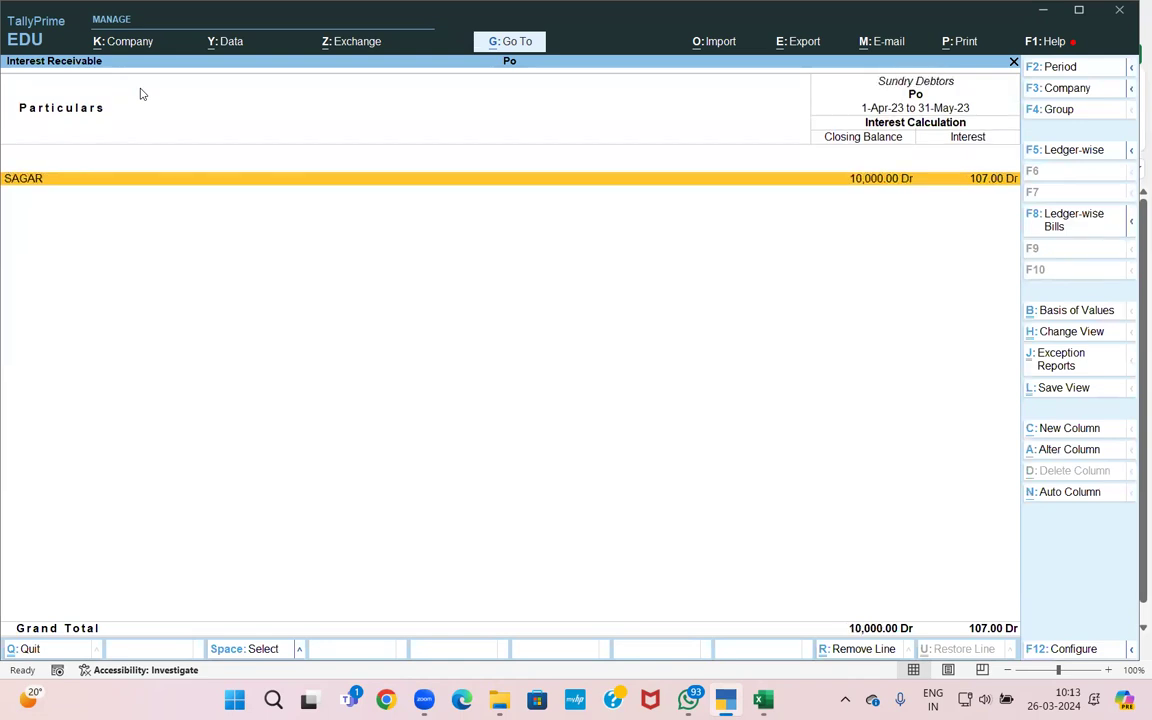
key("Return")
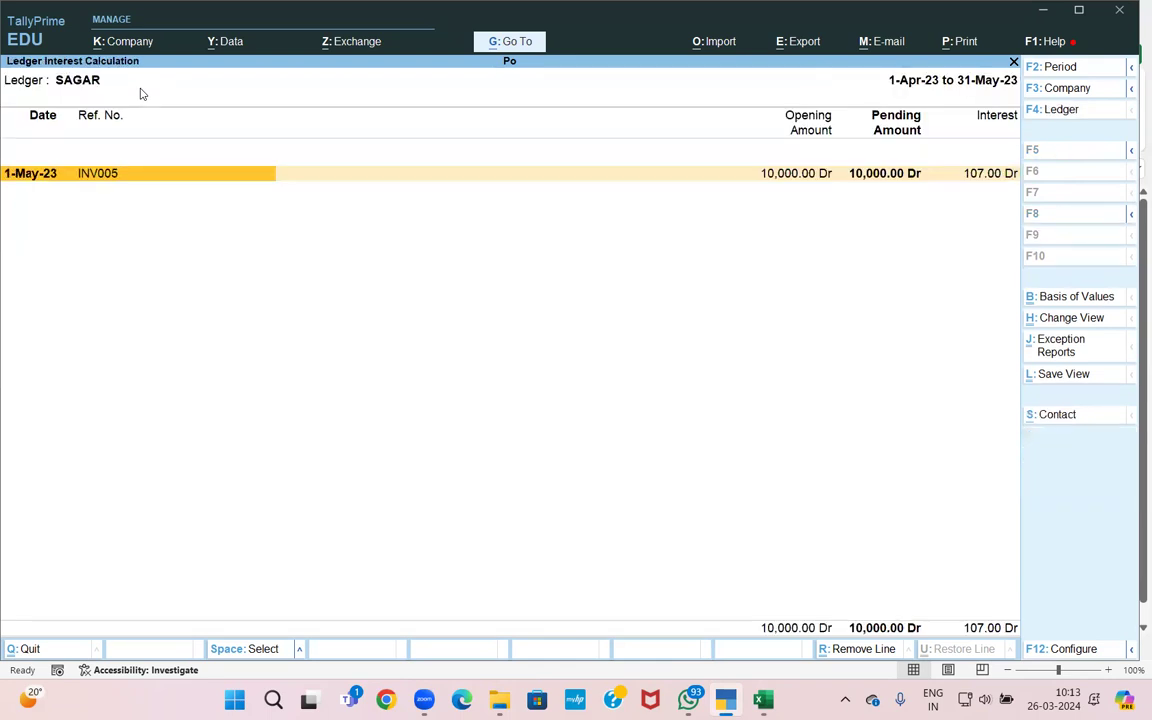
key("alt+F1")
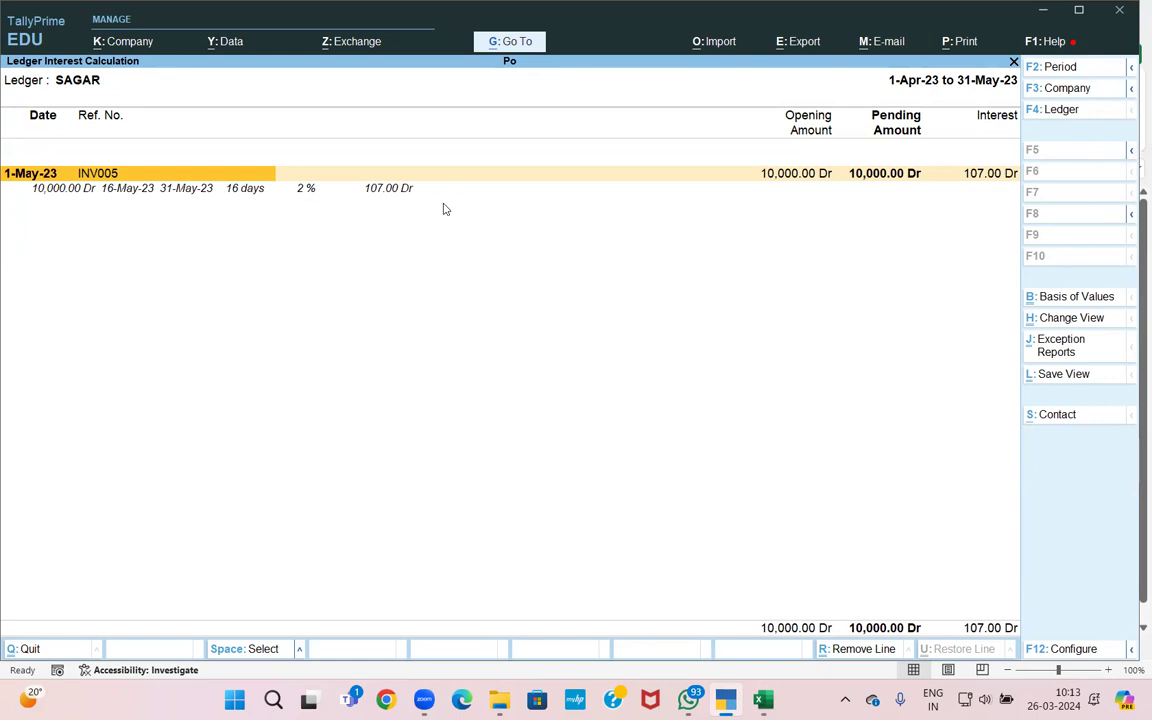
- Close the interest reports and return to the Gateway of Tally
key("Escape")
key("Escape")
key("Escape")
key("Escape")
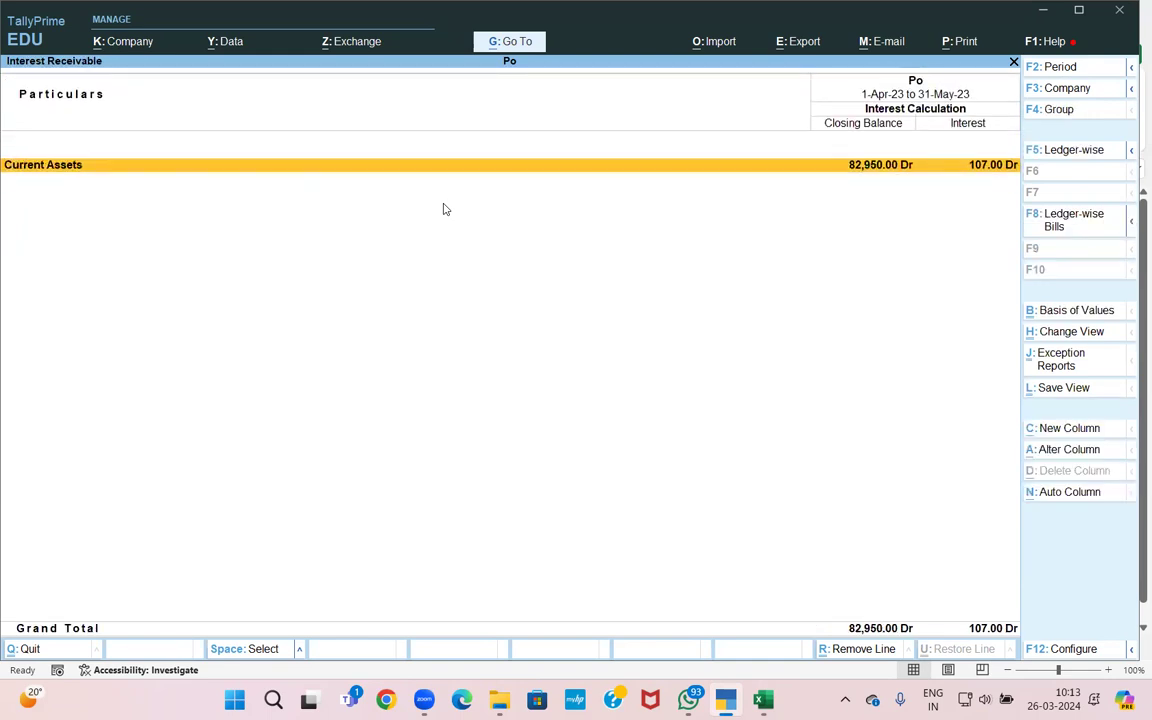
key("Escape")
key("Escape")
key("Up")
key("Up")
key("Up")
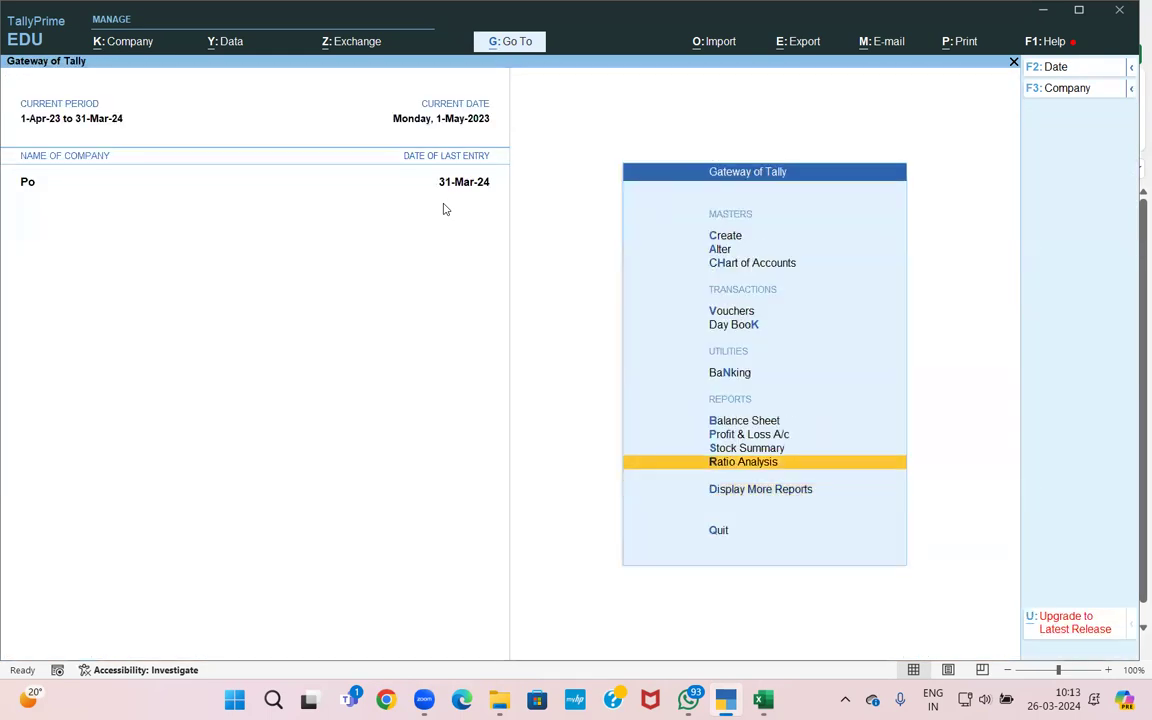
key("Up")
key("Up")
key("Up")
key("Up")
key("Return")
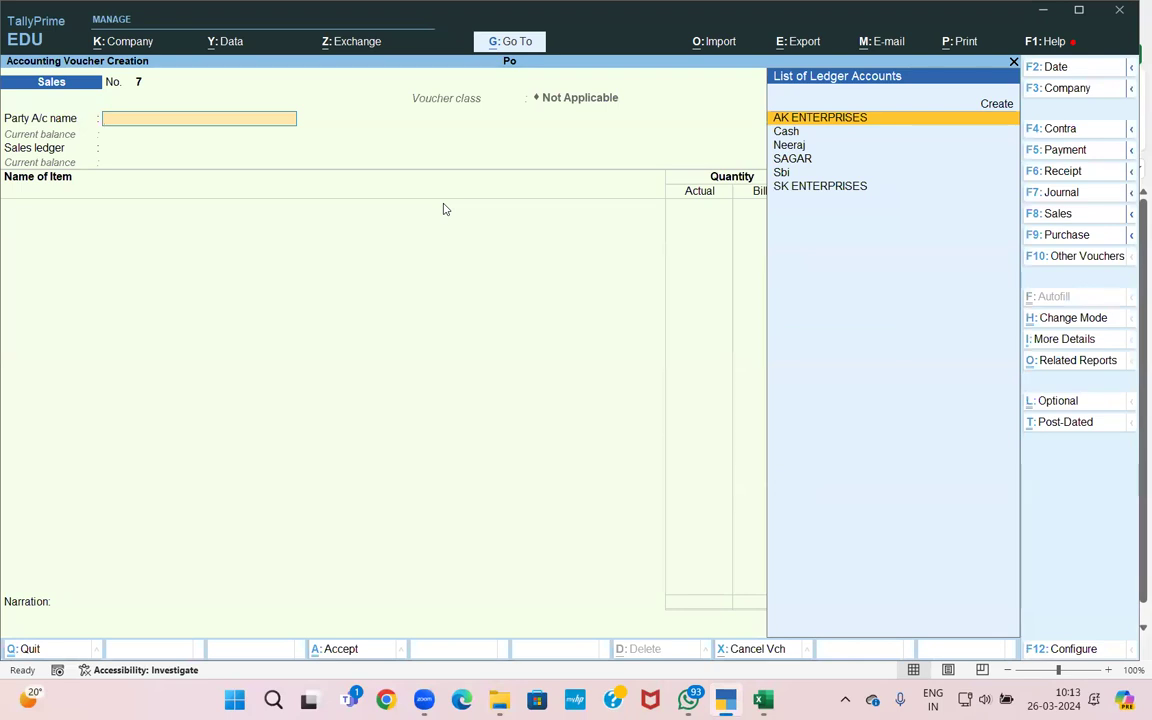
key("Escape")
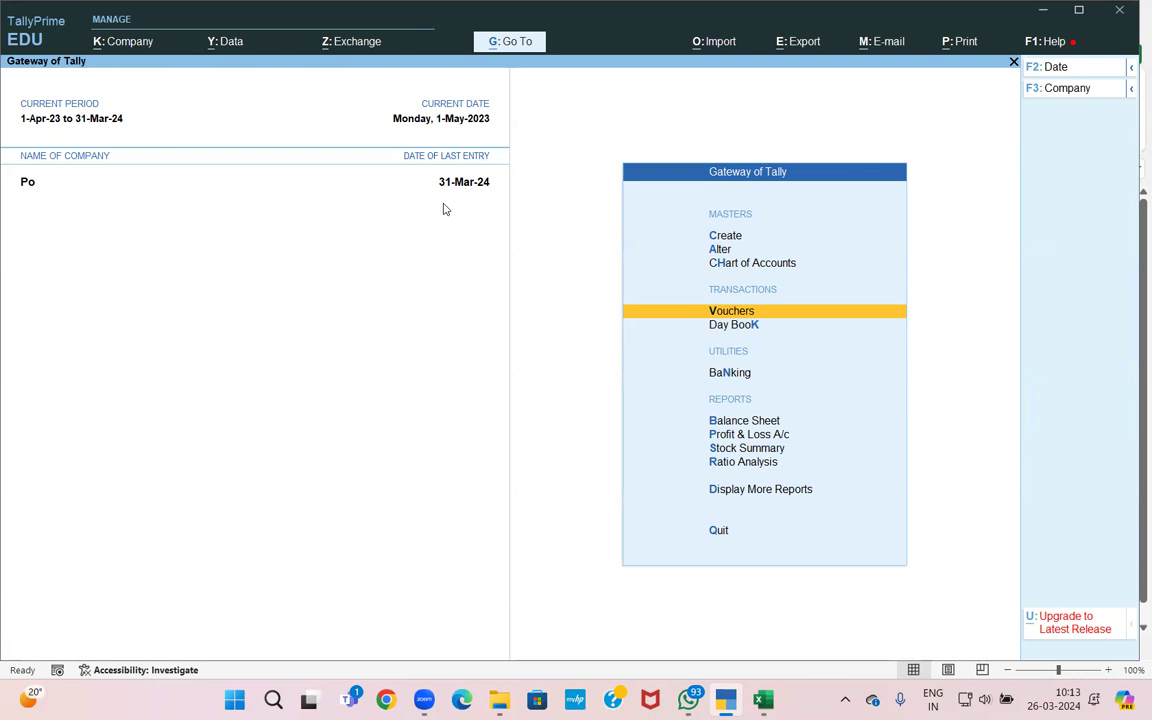
- Open the Debit Note voucher type for alteration
key("Up")
key("Up")
key("Return")
key("Down")
key("Down")
key("Down")
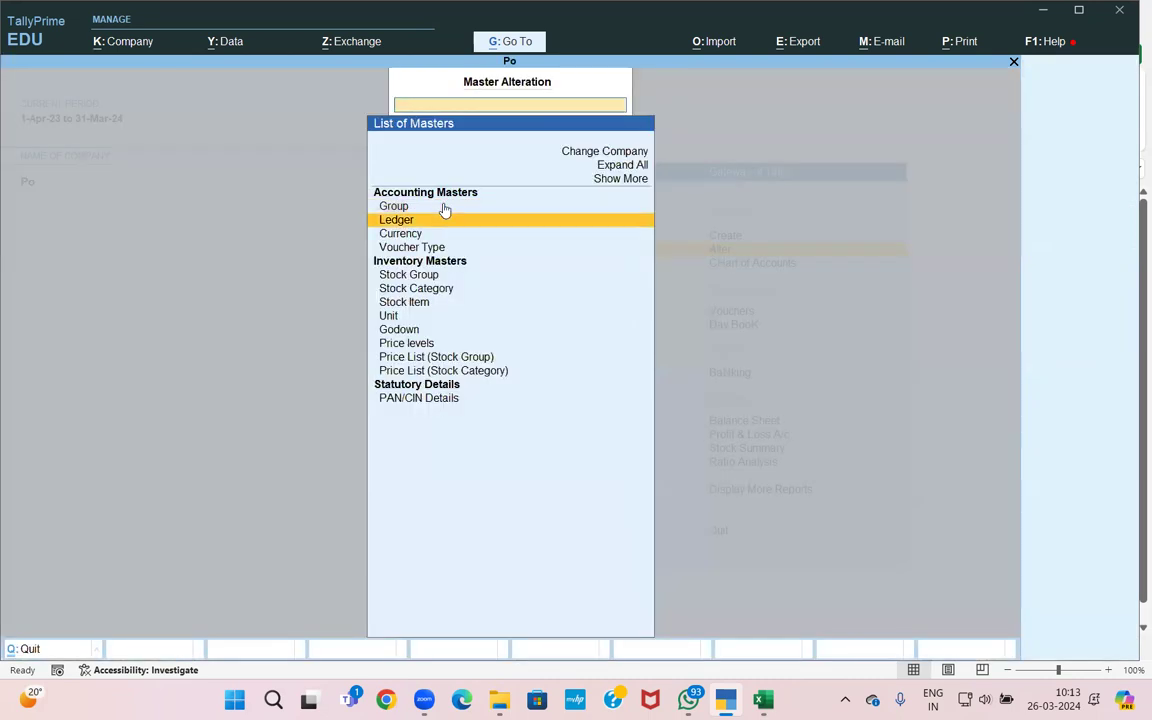
key("Return")
type("D")
key("Down")
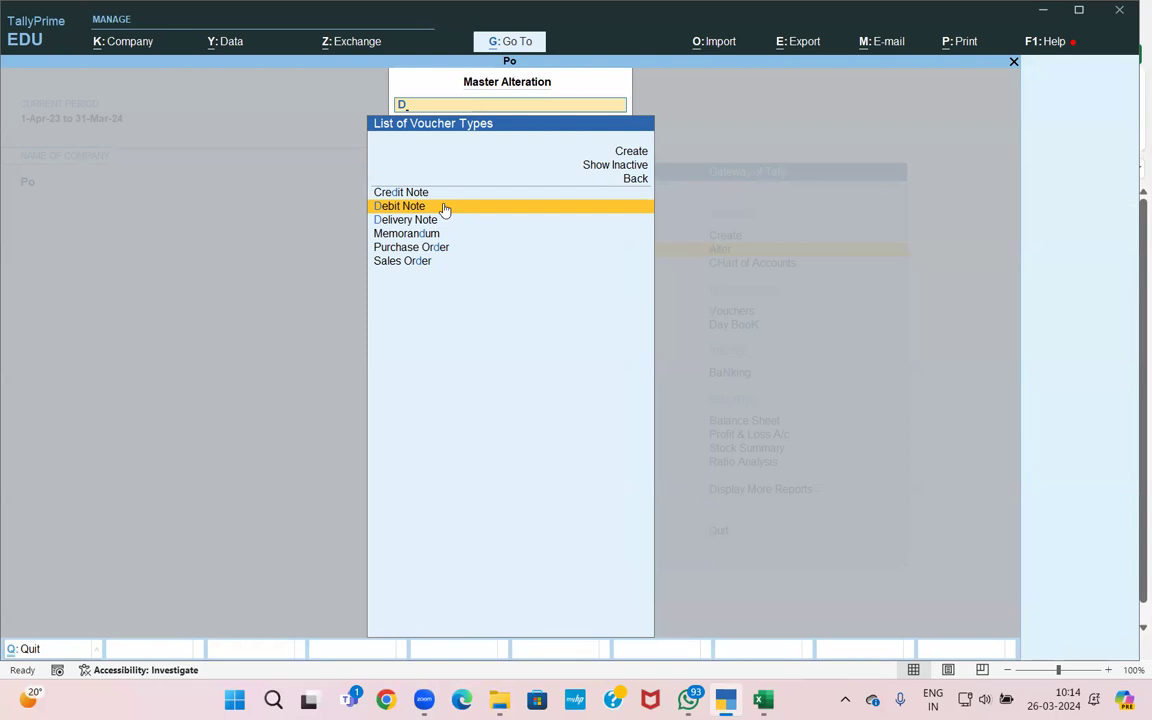
key("Return")
- Add a COMP INT class to the Debit Note voucher type, answer Yes to its interest accounting options, and save the voucher type
key("Return")
key("Return")
key("Return")
key("Return")
key("Return")
key("Return")
key("Return")
key("Return")
key("Return")
key("Return")
key("Return")
key("Return")
key("Return")
key("Return")
key("Return")
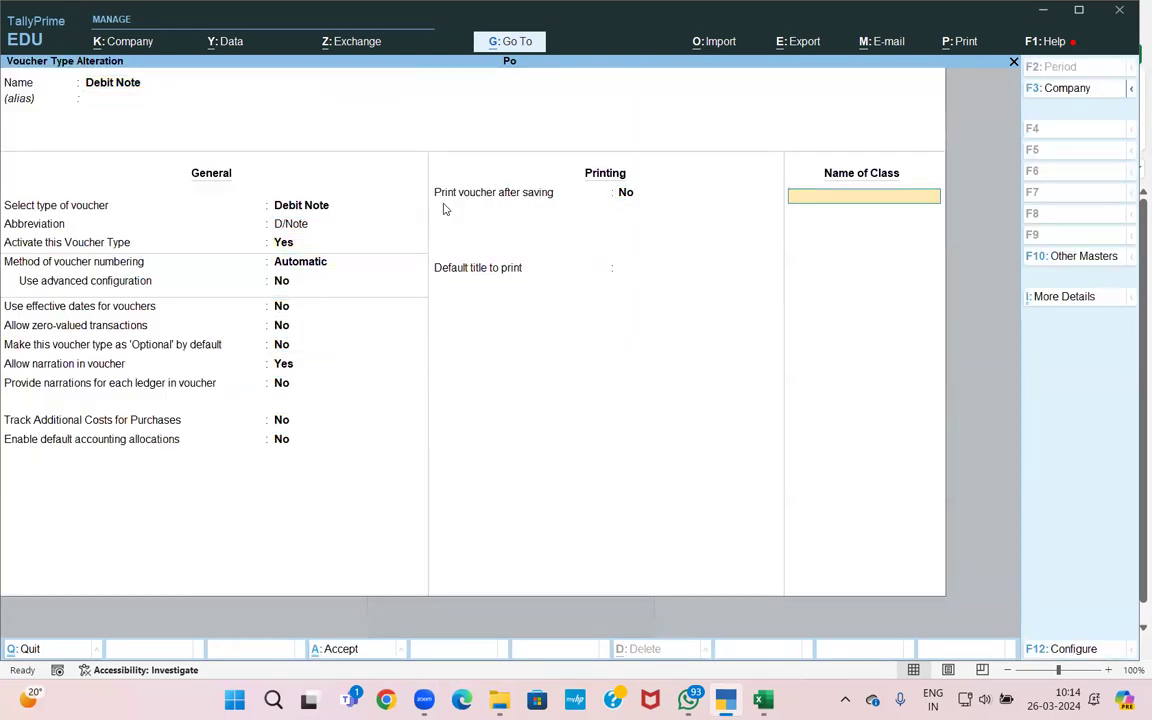
type("COMP INT")
key("Return")
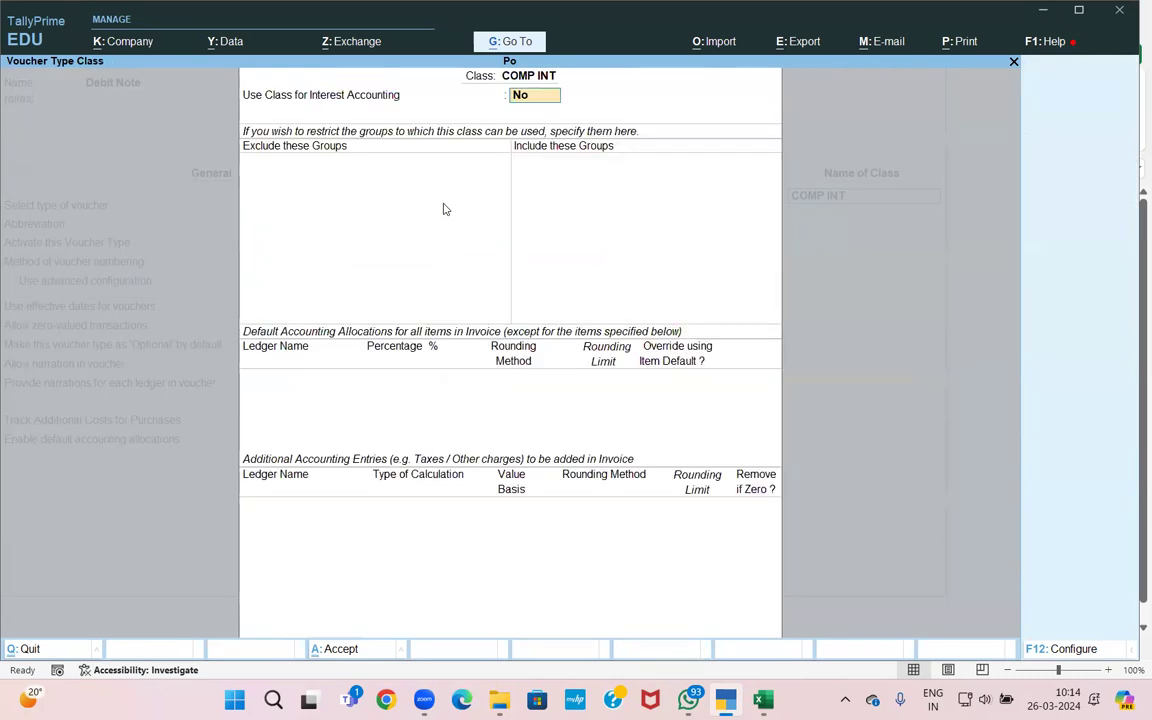
type("Y")
key("Return")
type("Y")
key("Return")
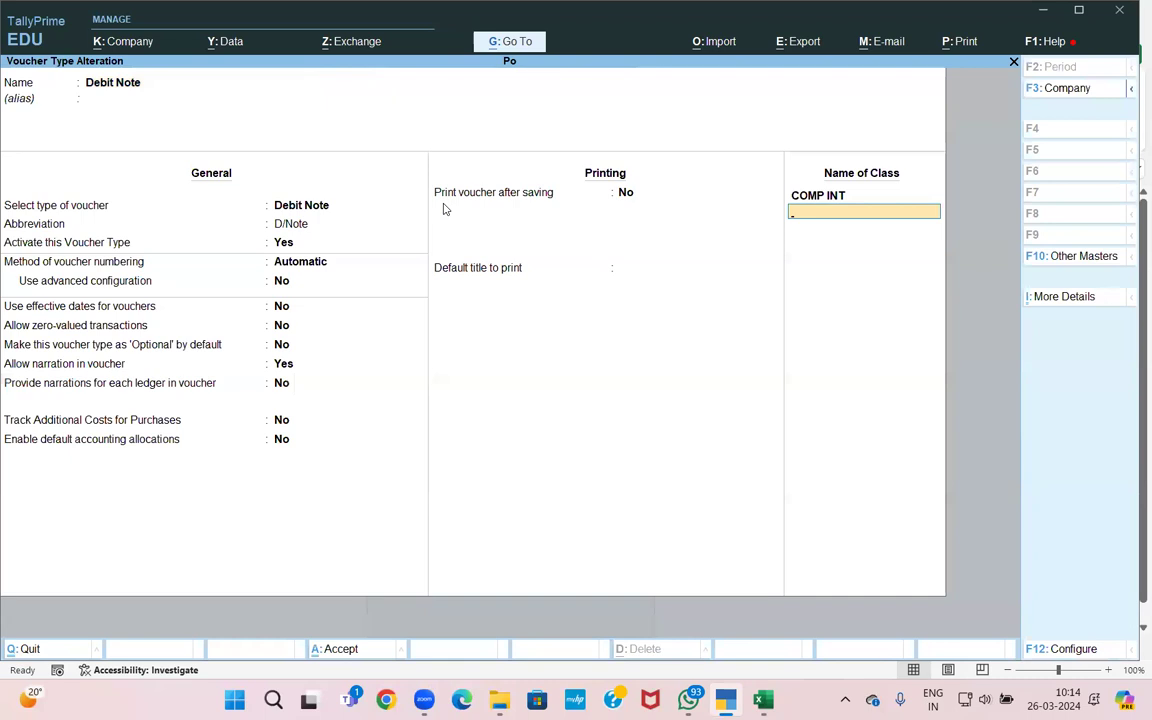
key("ctrl+a")
key("Escape")
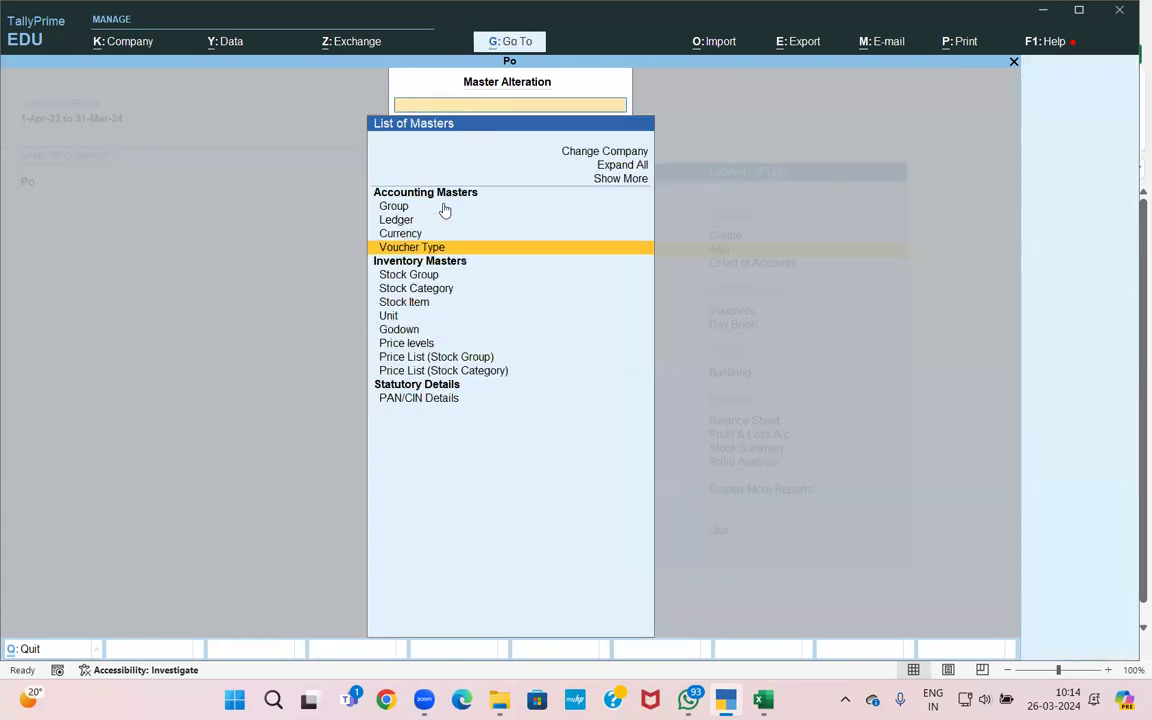
key("Escape")
- Start a new Debit Note voucher using the COMP INT class
key("Down")
key("Down")
key("Down")
key("Down")
key("Up")
key("Up")
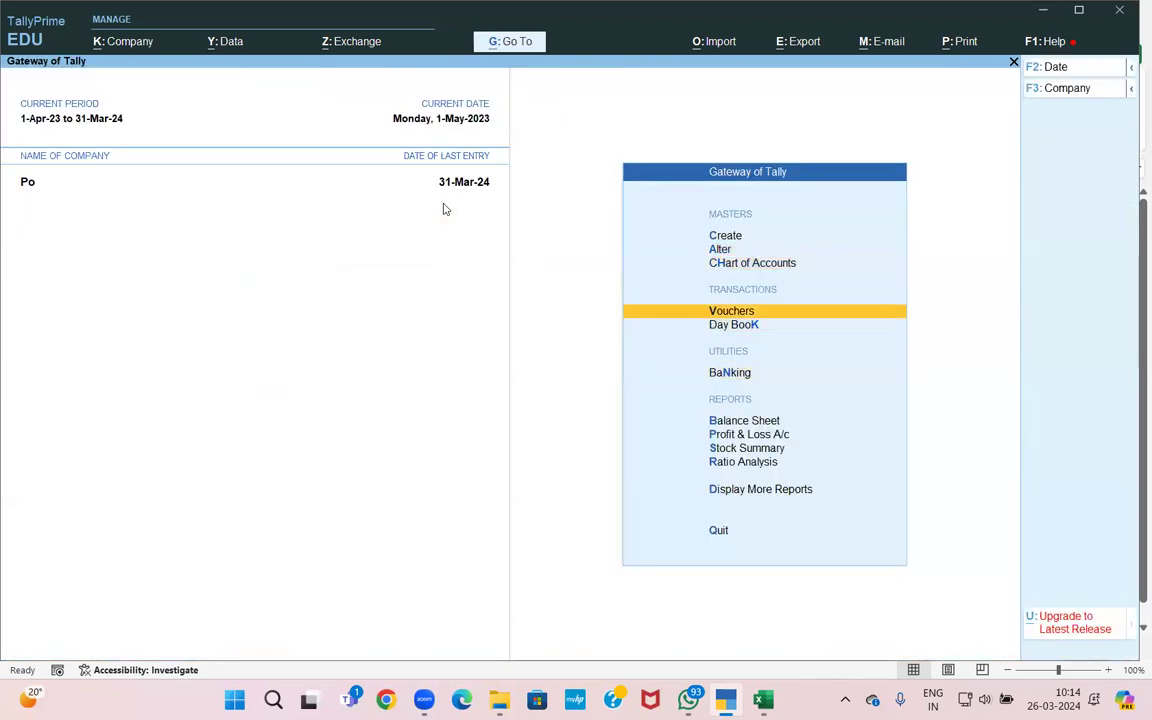
key("Return")
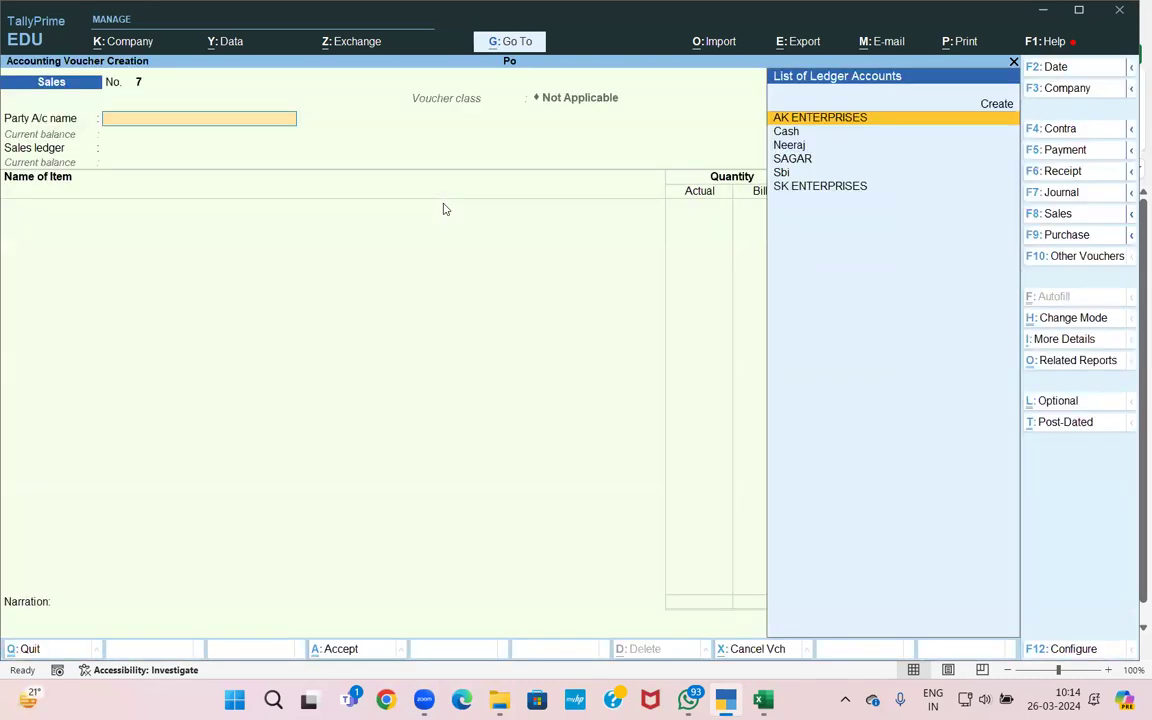
left_click(1088, 264)
key("Up")
key("Up")
key("Up")
key("Up")
key("Up")
key("Up")
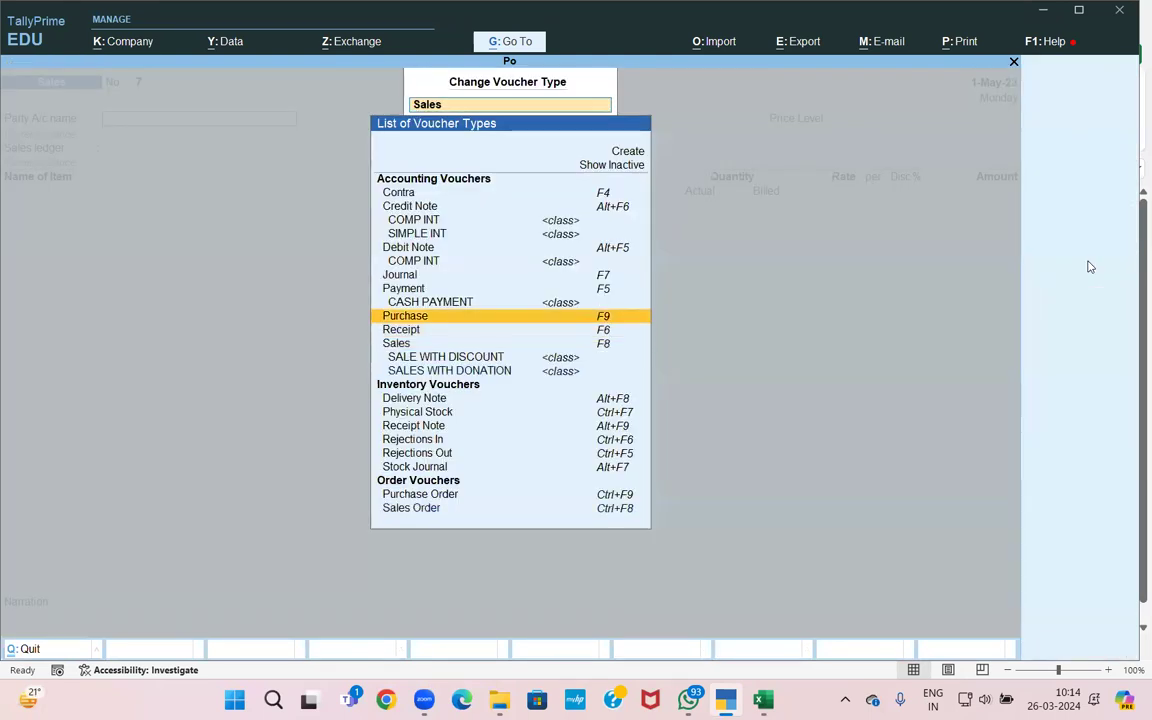
key("Return")
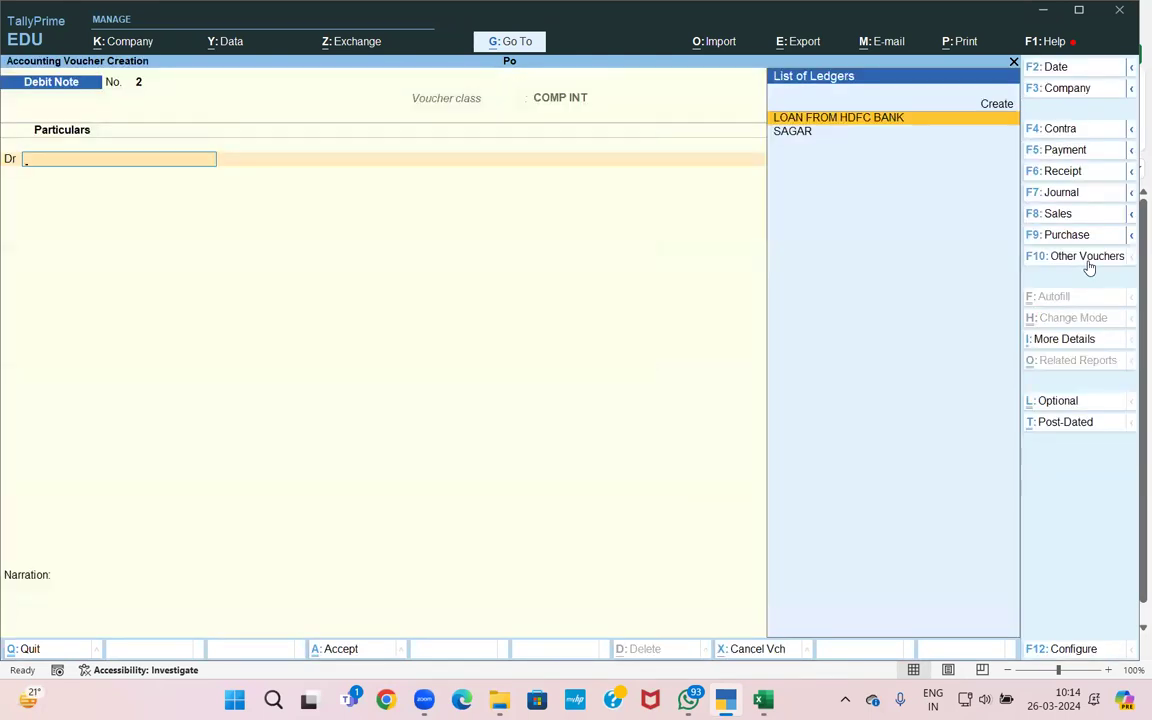
- Set the debit note's voucher date to 31-5
key("F2")
type("31-5")
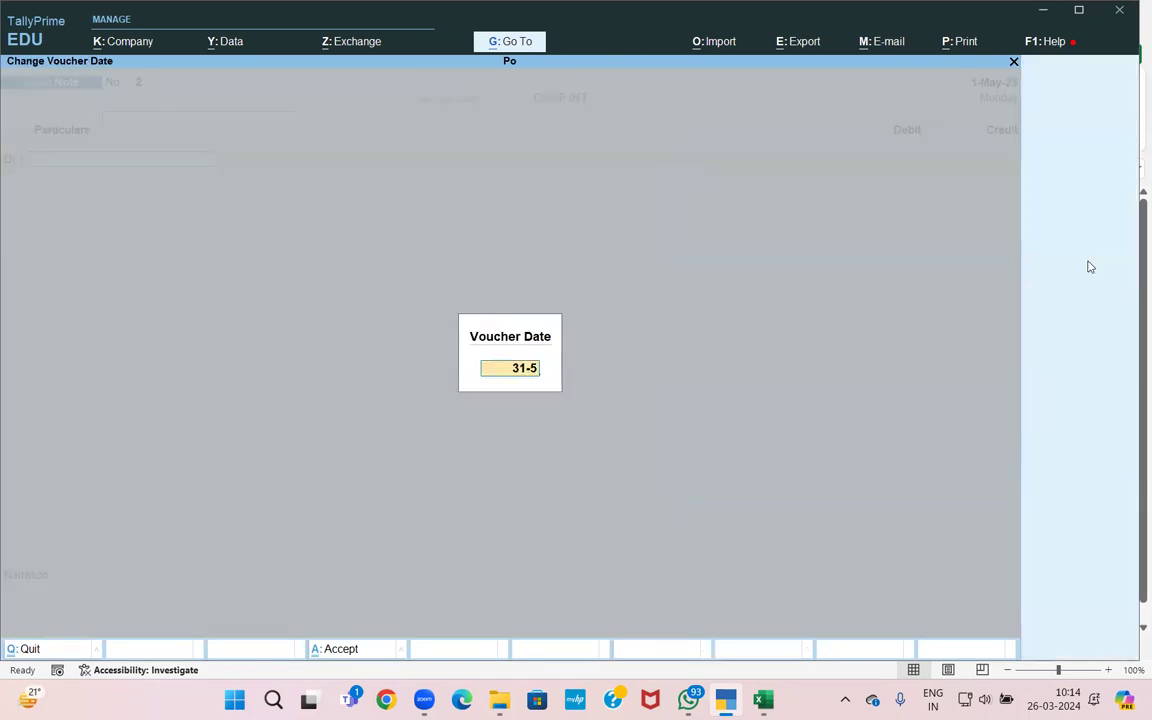
key("Return")
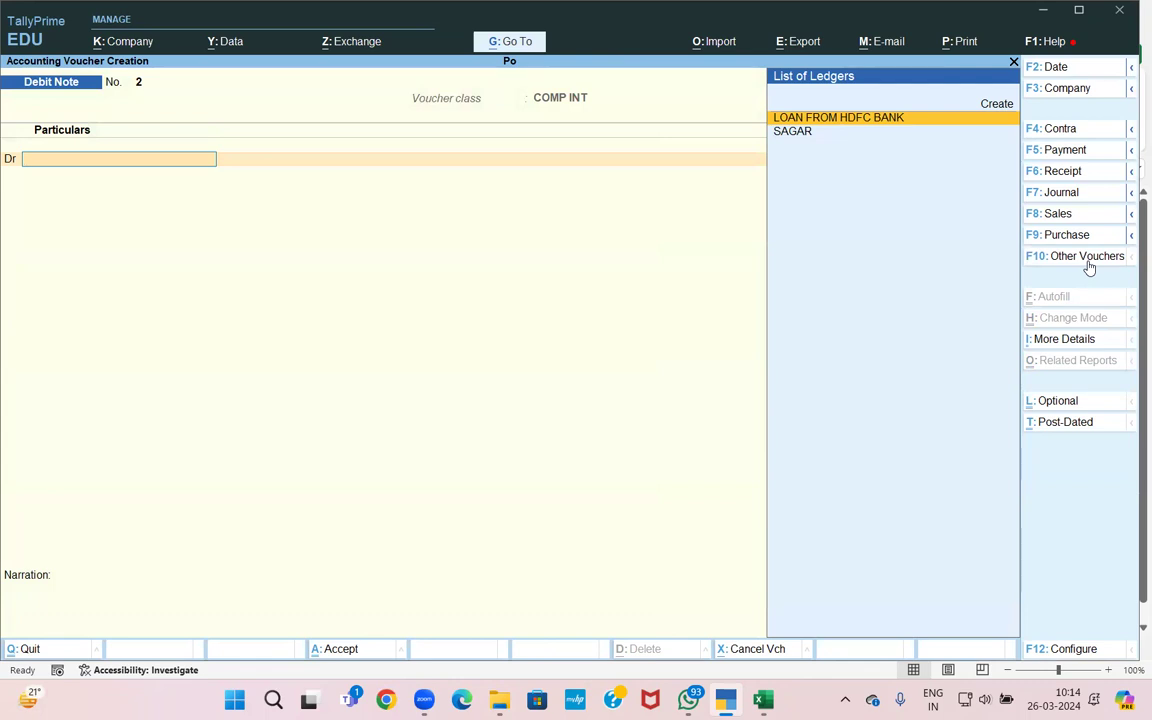
- Debit the customer's ledger with the interest on bill INV005 and accept the default party details
key("Down")
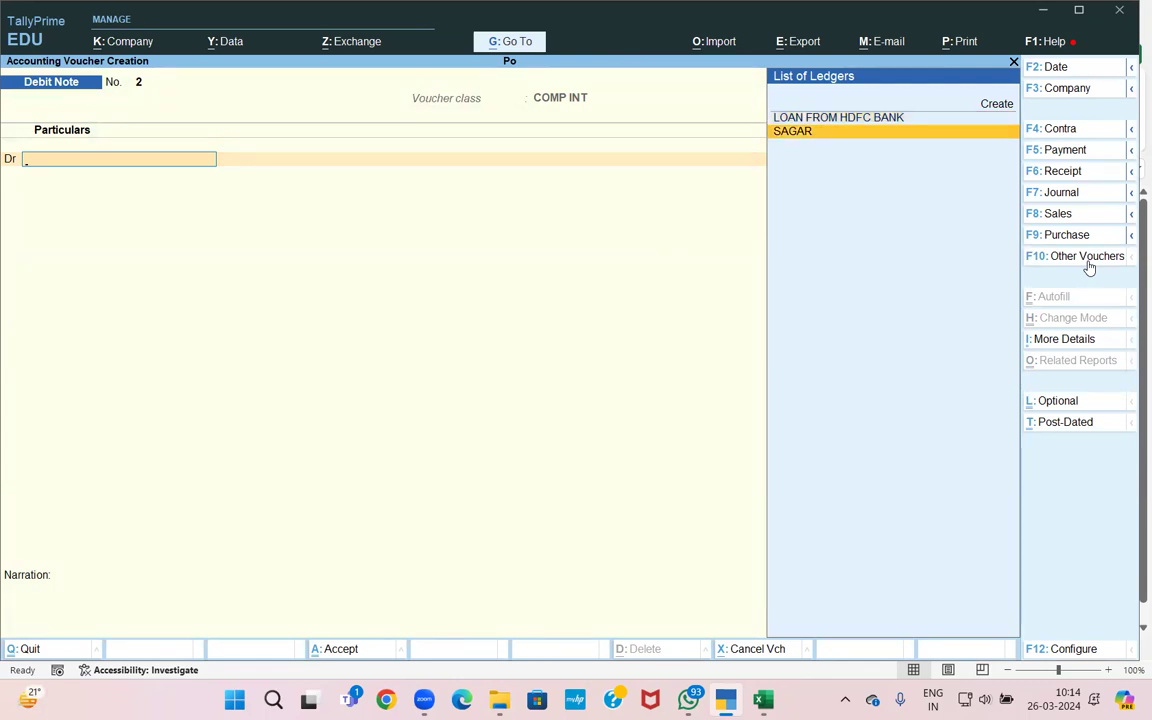
key("Return")
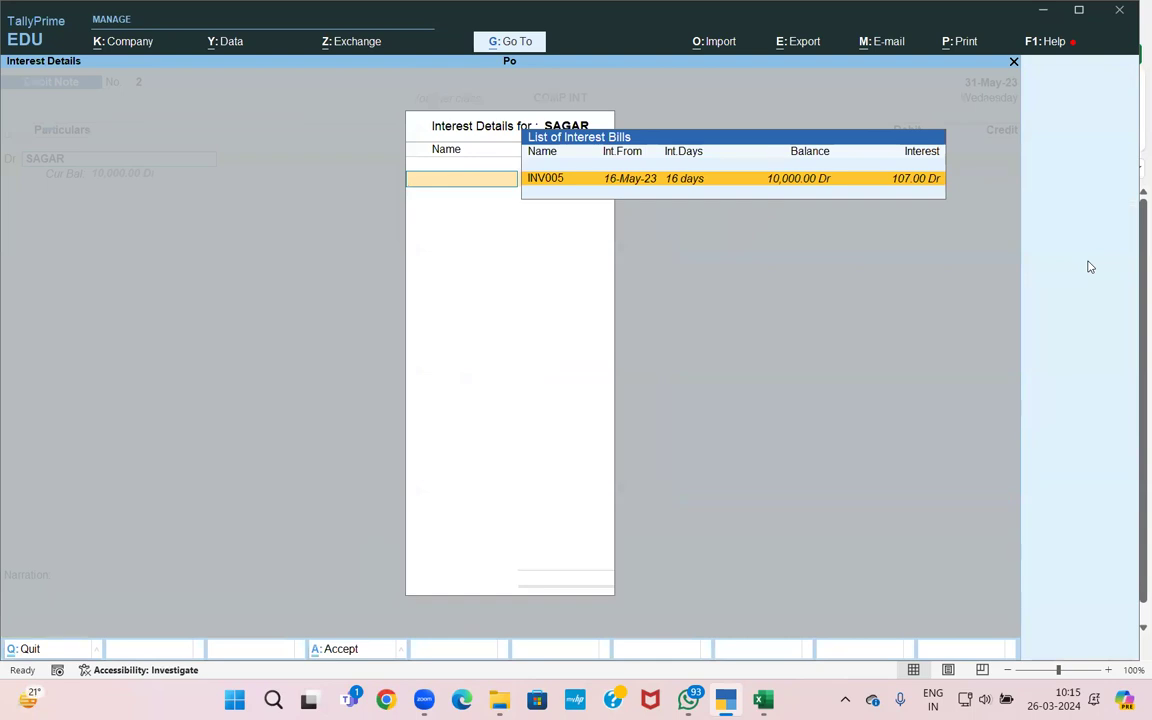
key("Return")
key("Return")
key("Return")
key("Return")
key("Return")
key("Return")
key("Return")
key("Return")
key("Return")
key("Return")
key("Return")
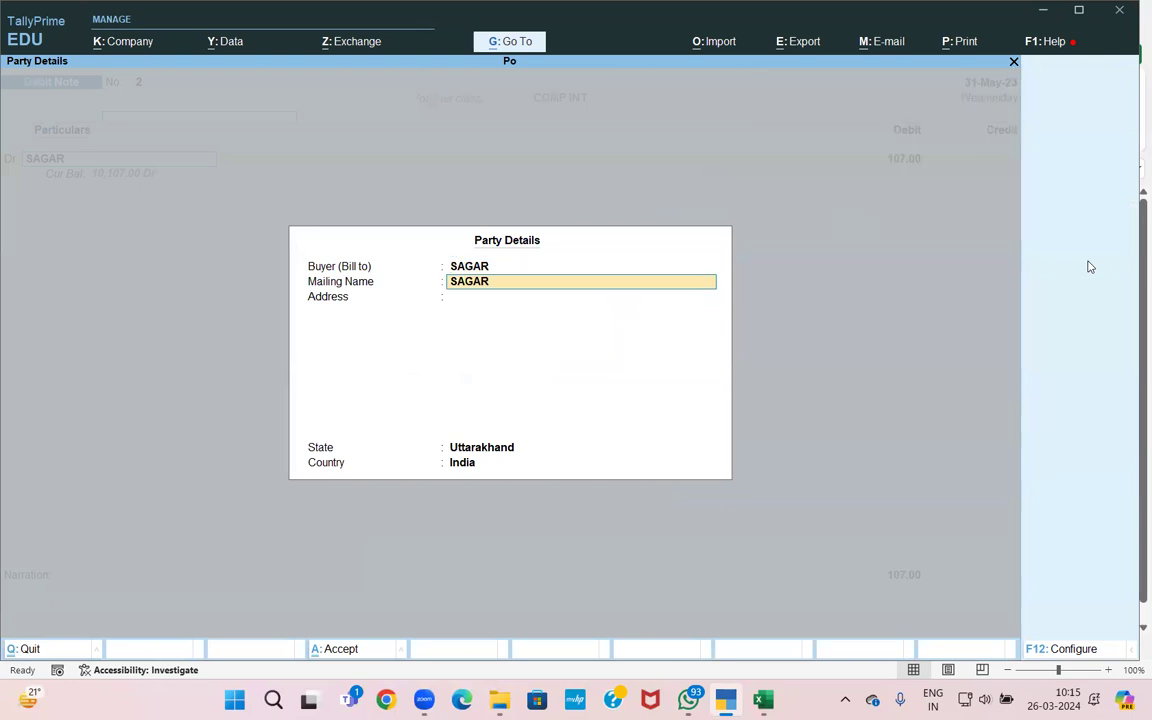
key("Return")
key("Return")
- Create a ledger named INT ON DEB under Indirect Incomes for the credit line of the debit note
key("Down")
key("Down")
key("Down")
key("Down")
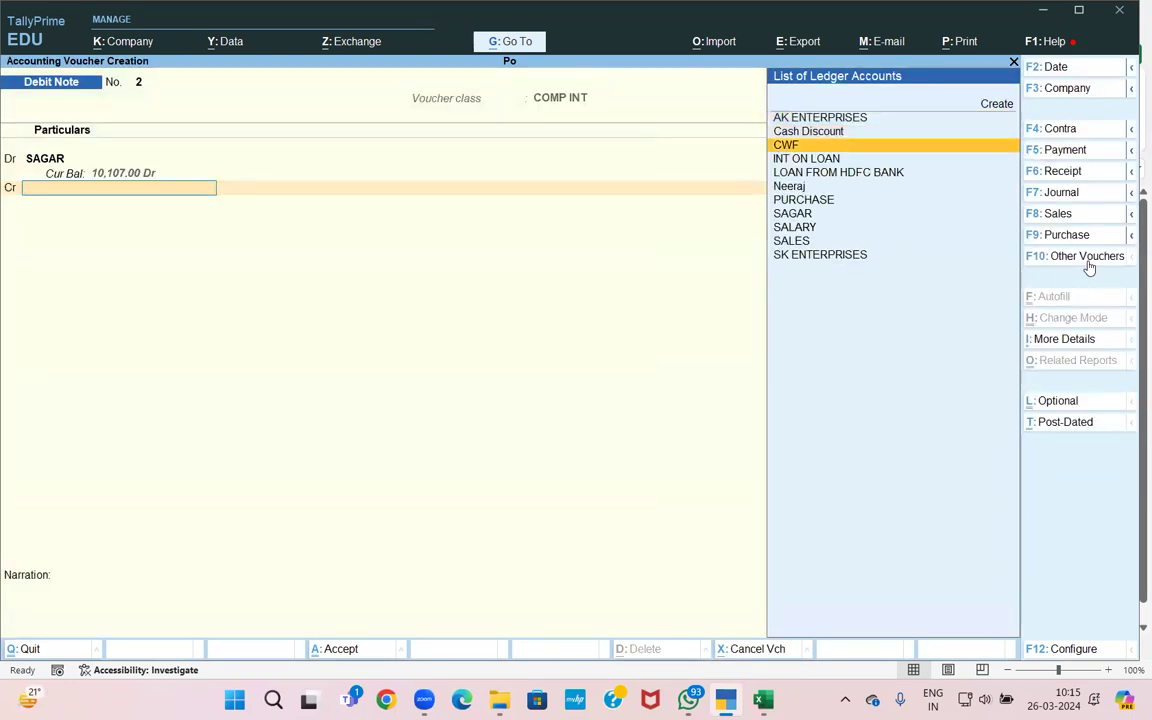
key("alt+c")
type("INT ON")
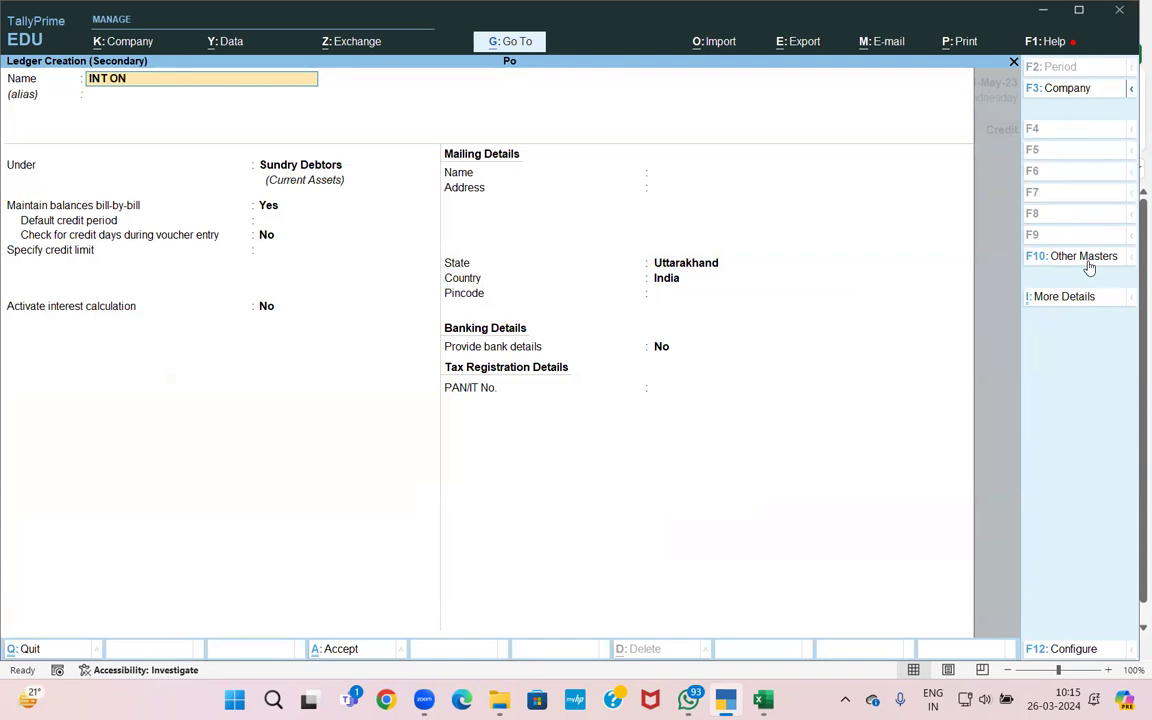
type(" DEB")
key("Return")
key("Return")
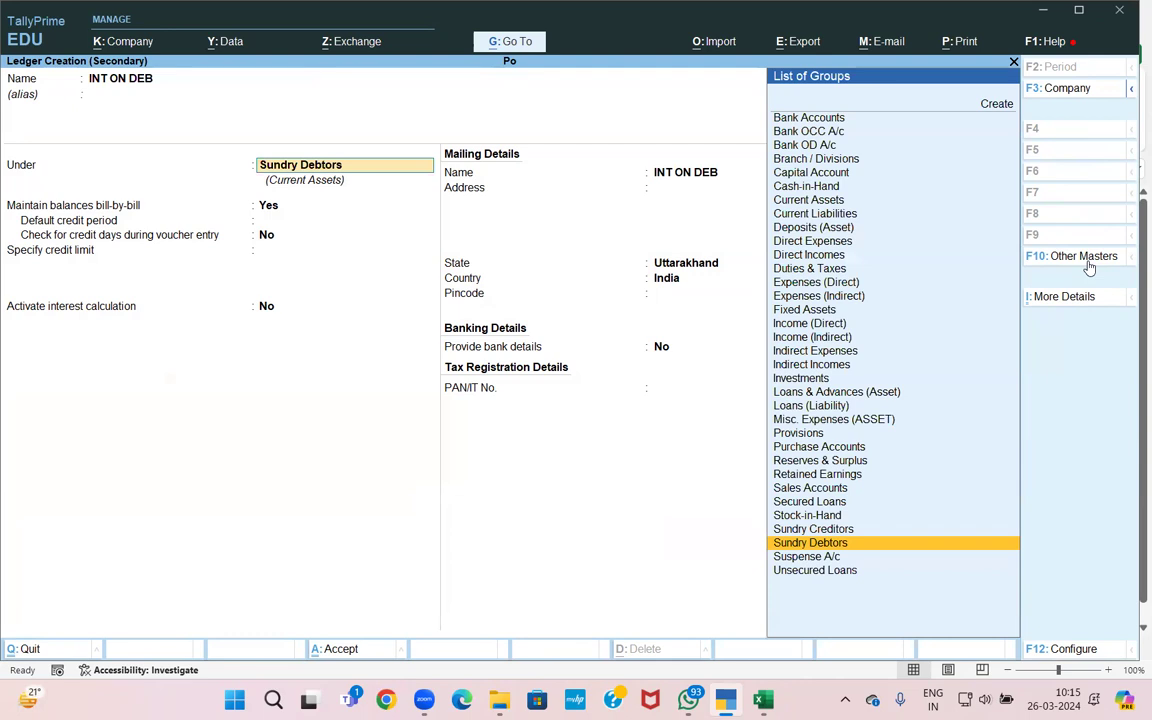
type("IN")
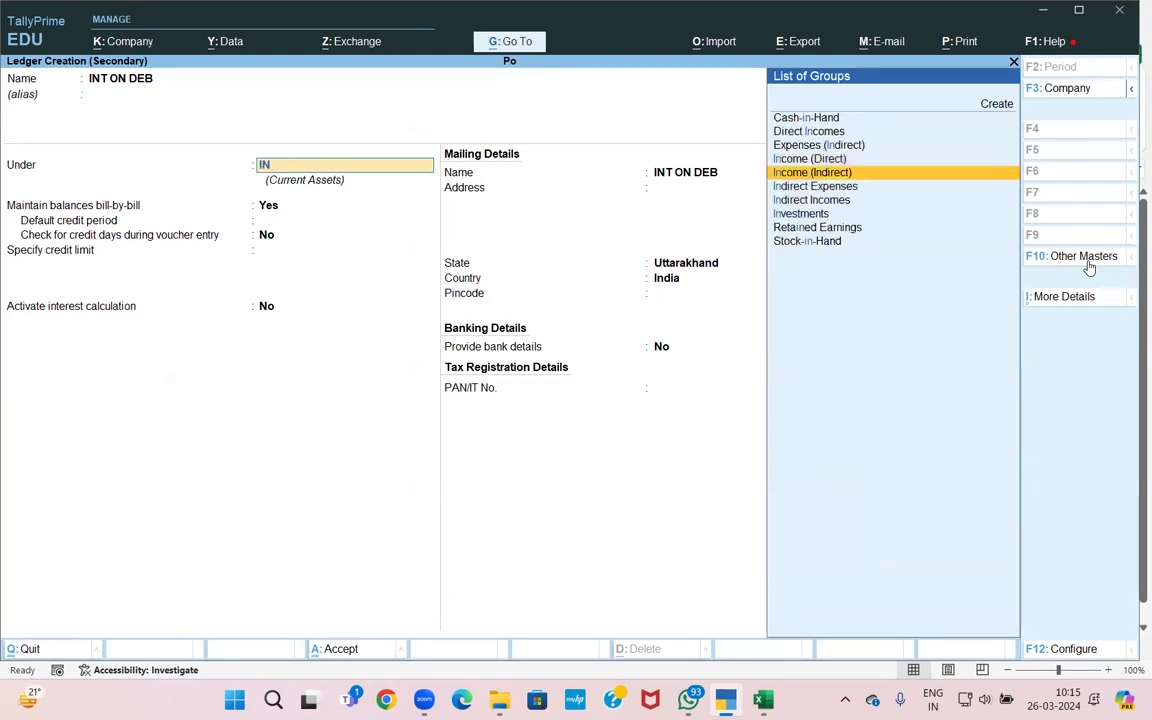
key("Down")
key("Down")
key("Return")
key("Return")
key("ctrl+a")
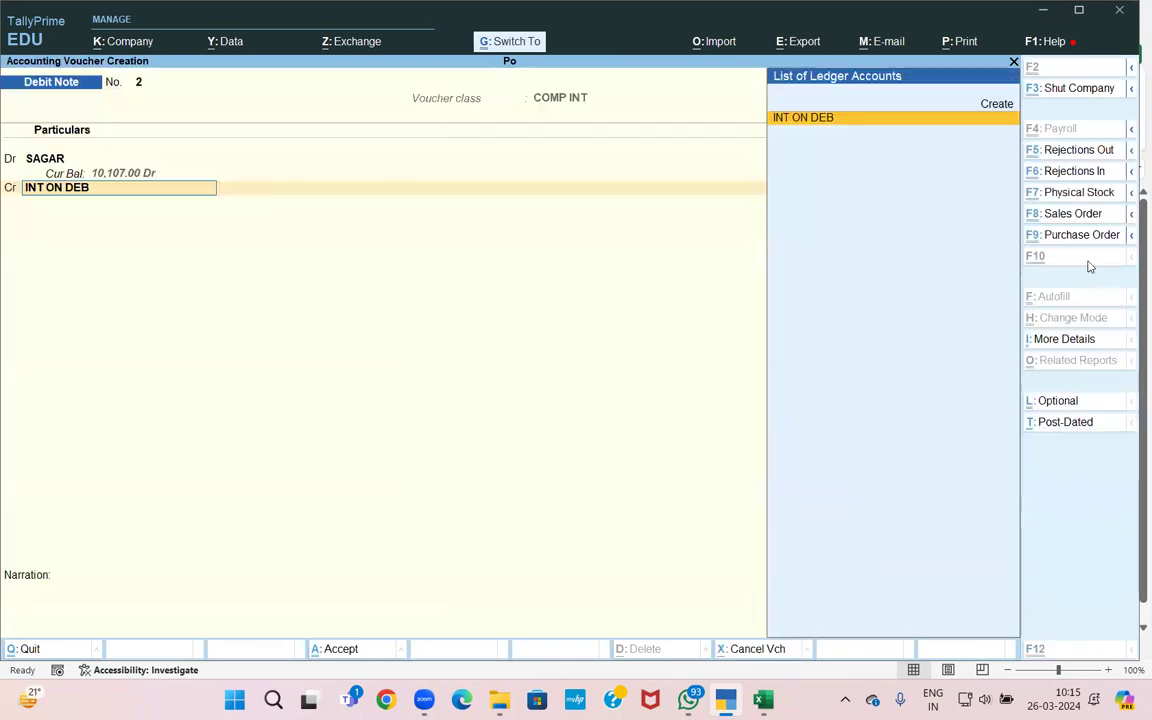
- Credit the interest amount to INT ON DEB, save the debit note without a narration, and leave voucher entry
key("Return")
key("Return")
key("Return")
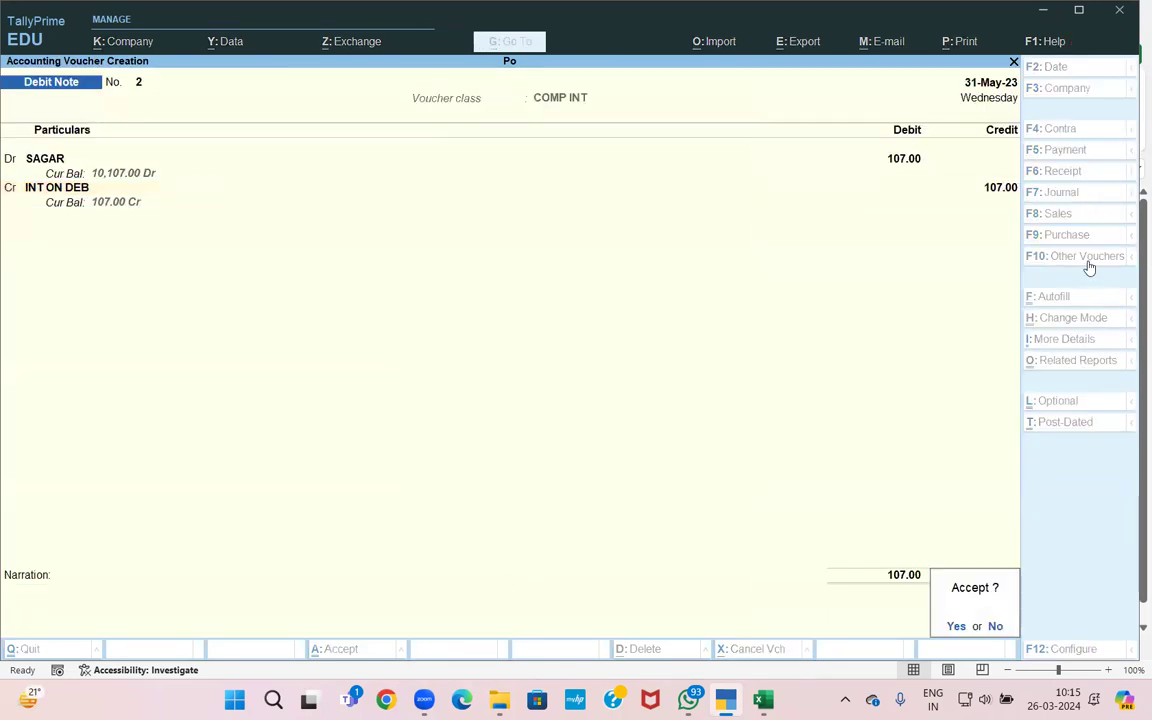
key("Return")
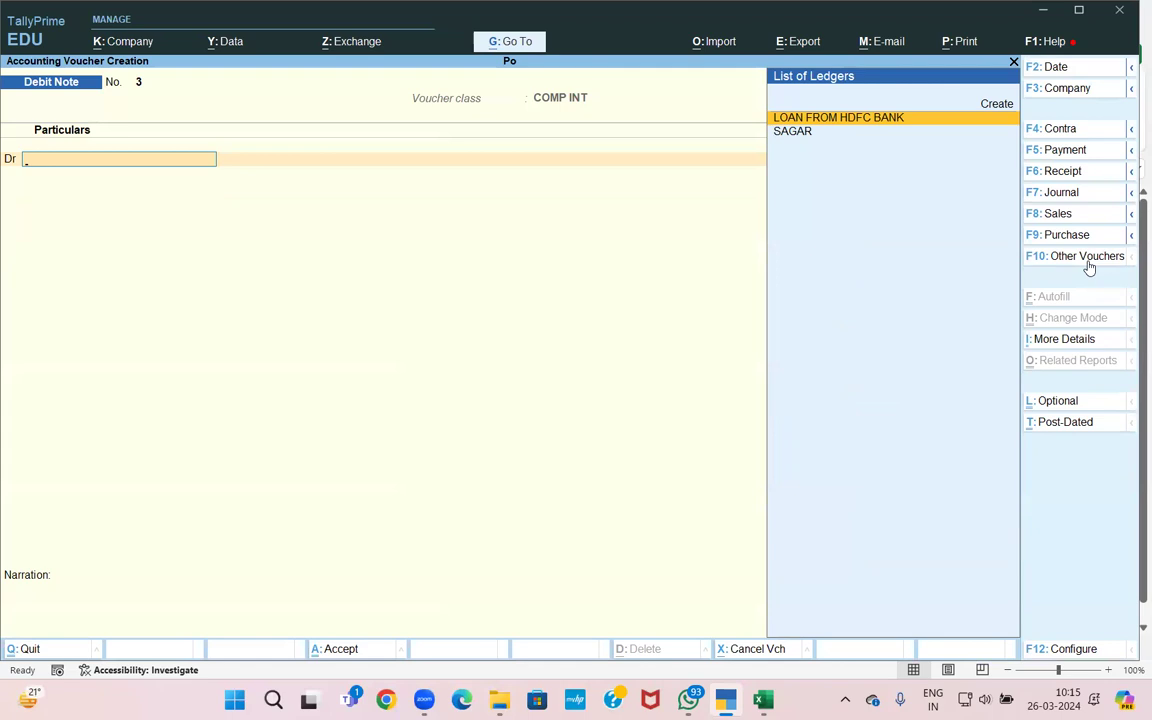
key("Escape")
- Open the Interest Receivable report from the Interest Calculations statements
key("Down")
key("Down")
key("Down")
key("Down")
key("Down")
key("Down")
key("Down")
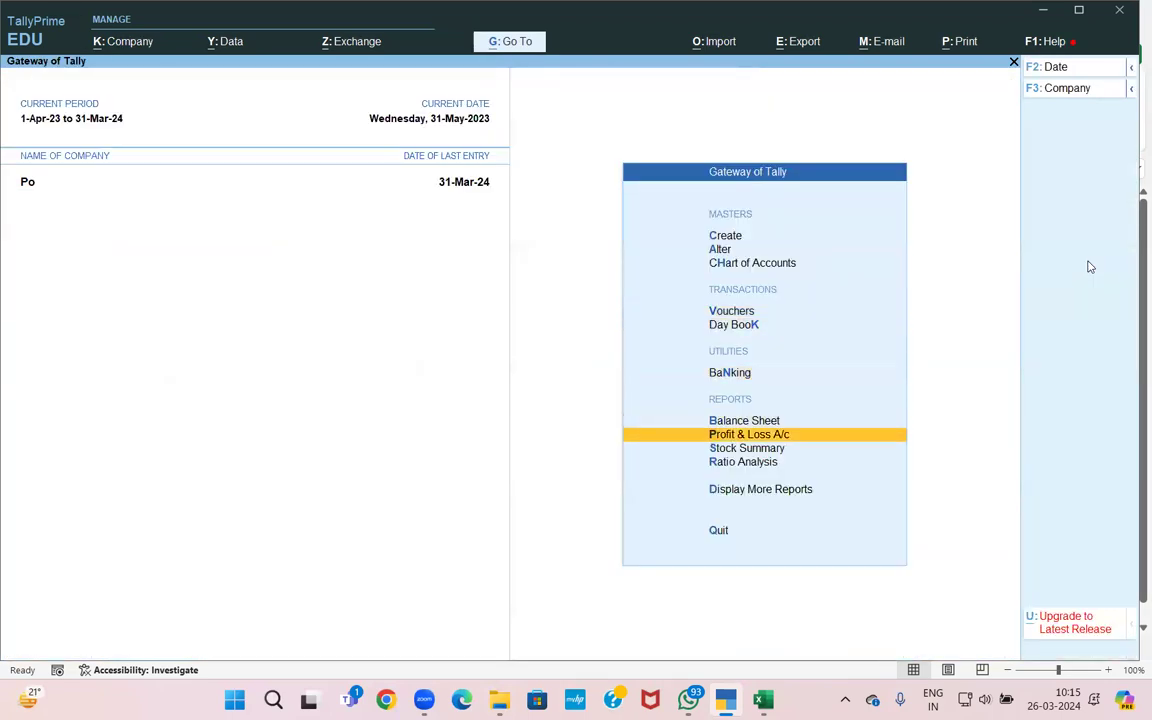
key("Return")
key("Down")
key("Down")
key("Down")
key("Down")
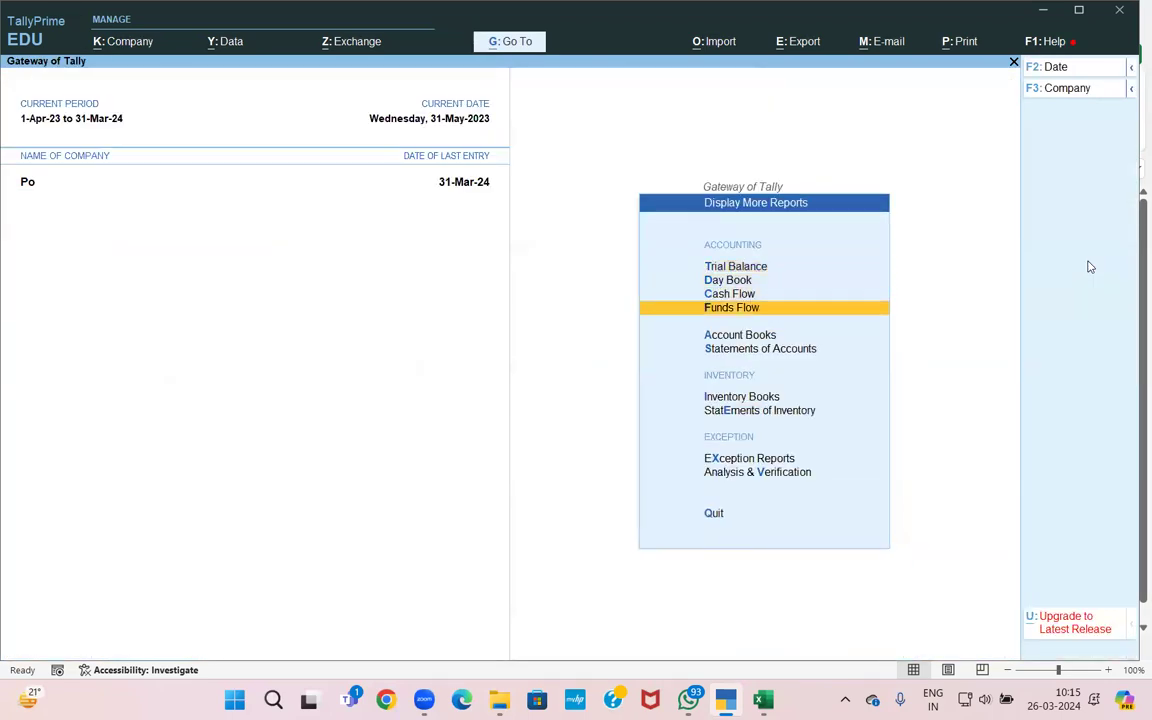
key("Return")
key("Down")
key("Return")
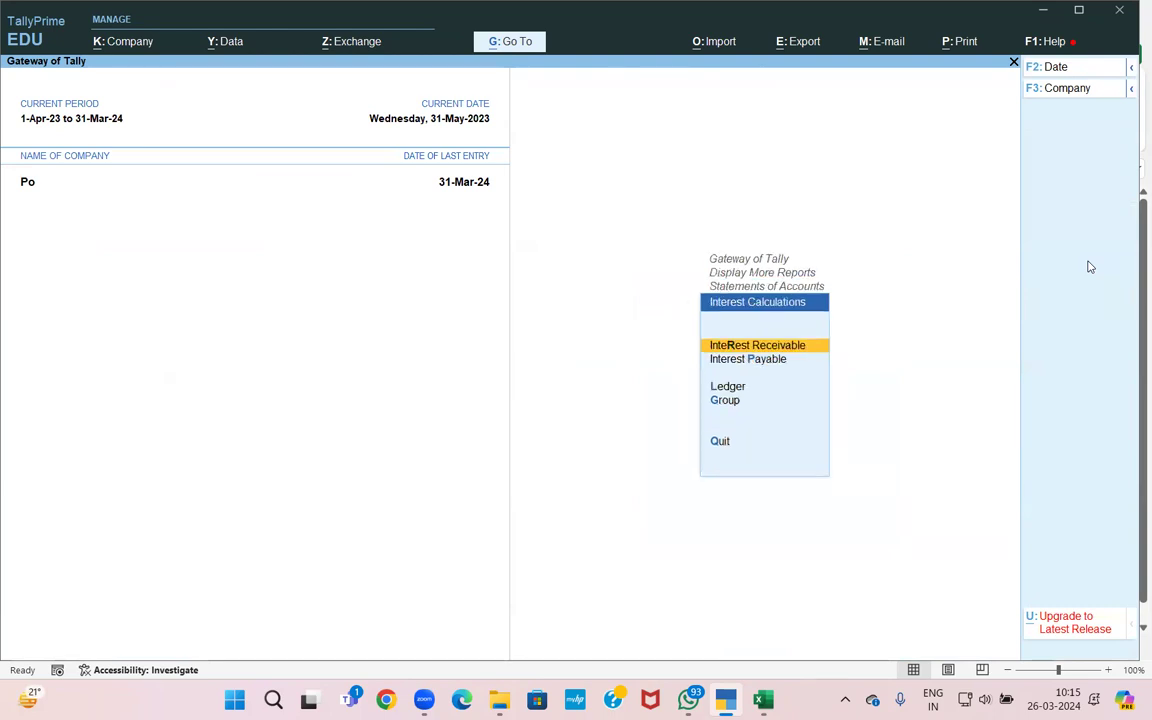
key("Down")
key("Up")
key("Return")
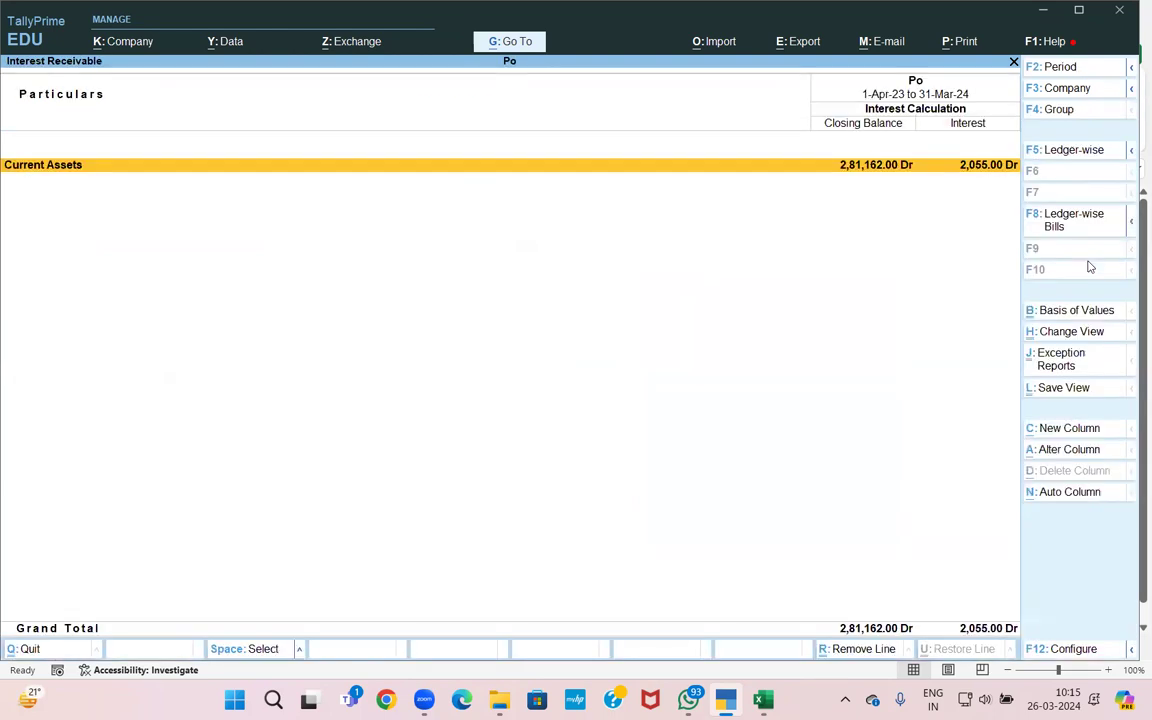
- Set the Interest Receivable report period to 1-4-2023 through 31-5
key("F2")
key("Return")
type("3")
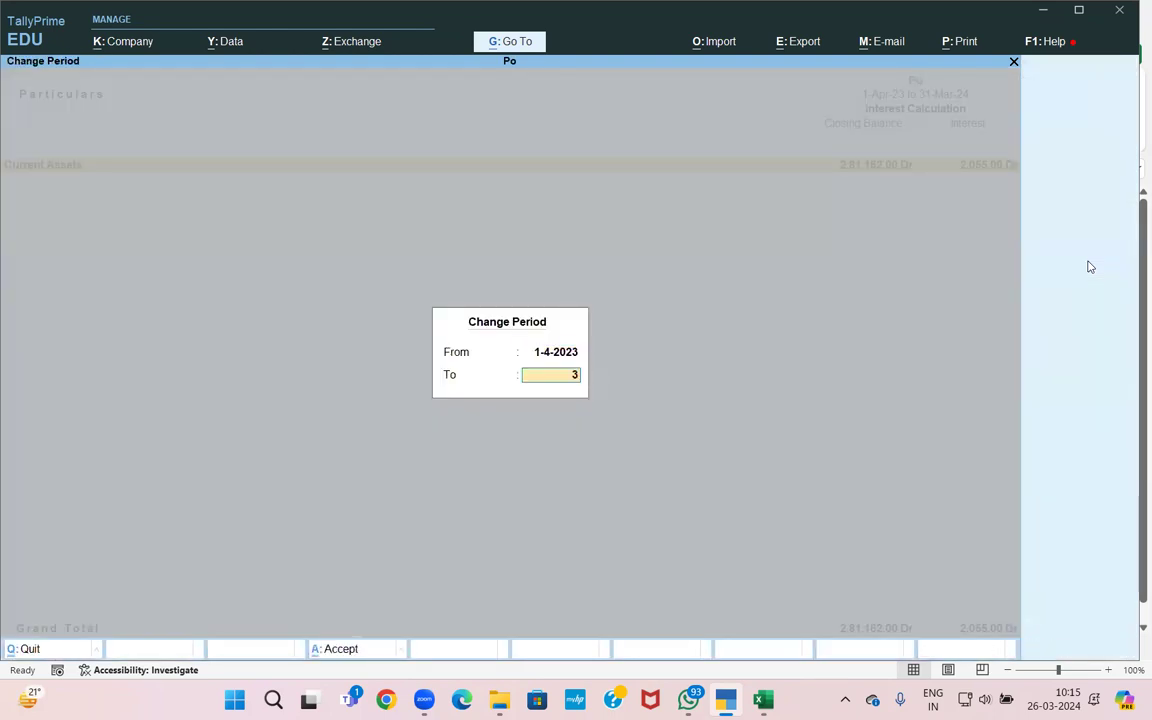
type("1-5")
key("Return")
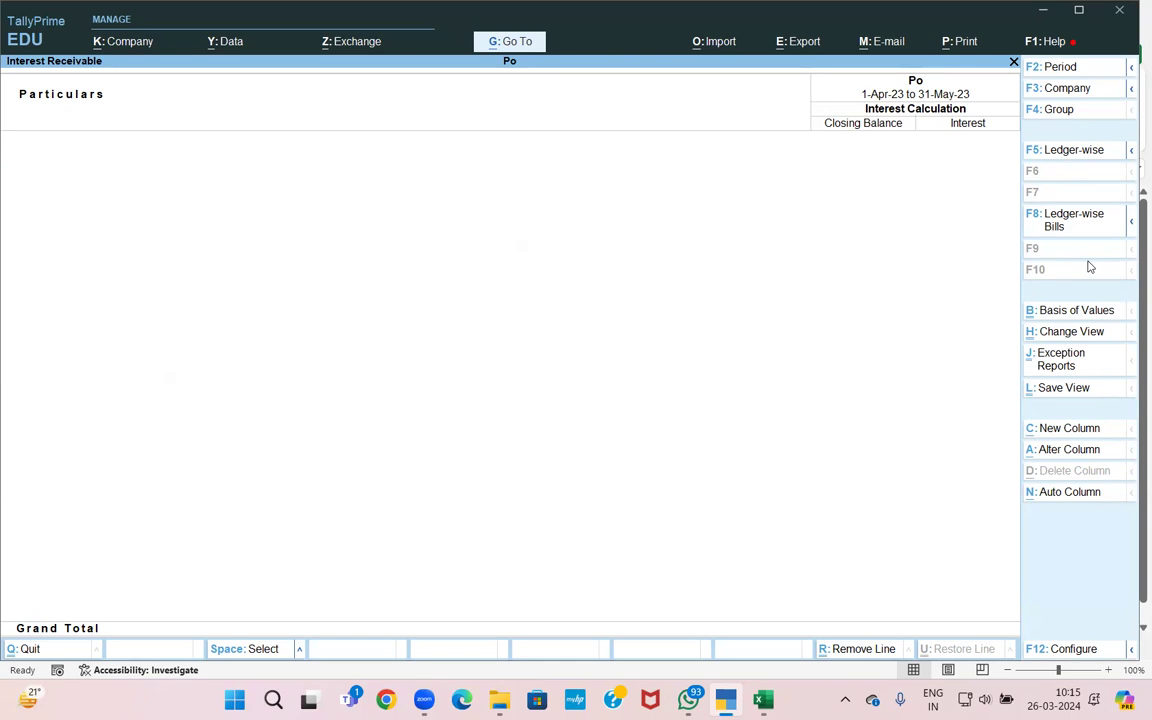
- Extend the Interest Receivable report period to end on 31-7
key("alt+F2")
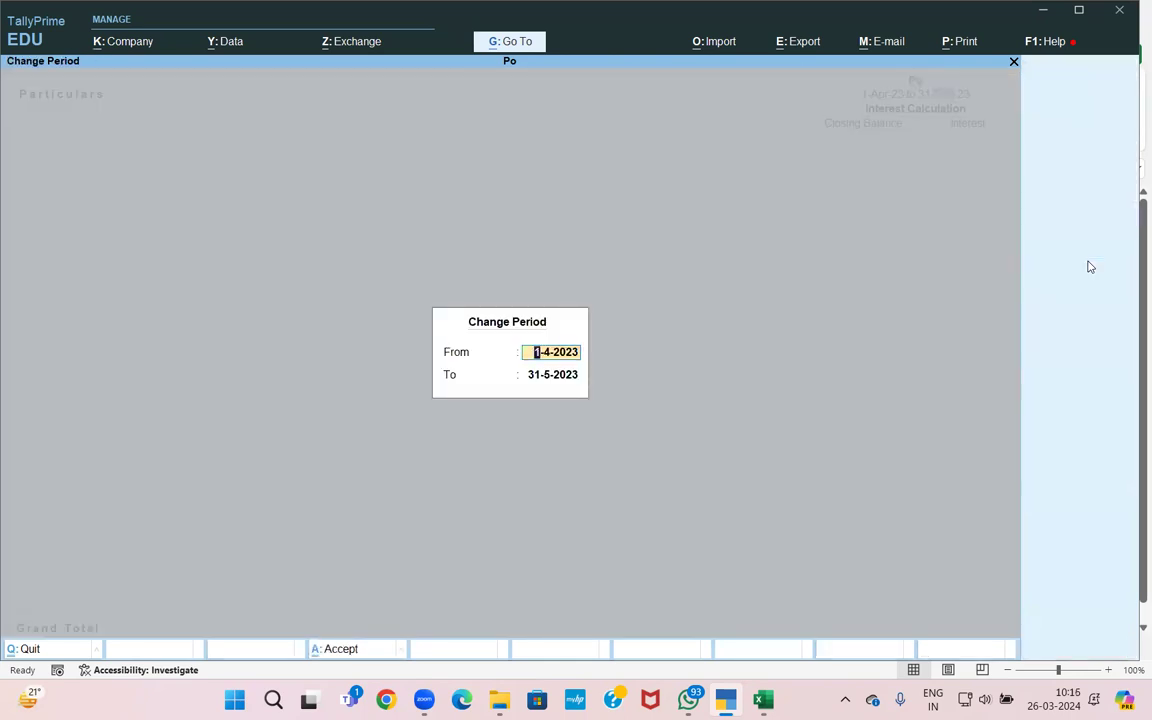
key("Return")
type("31")
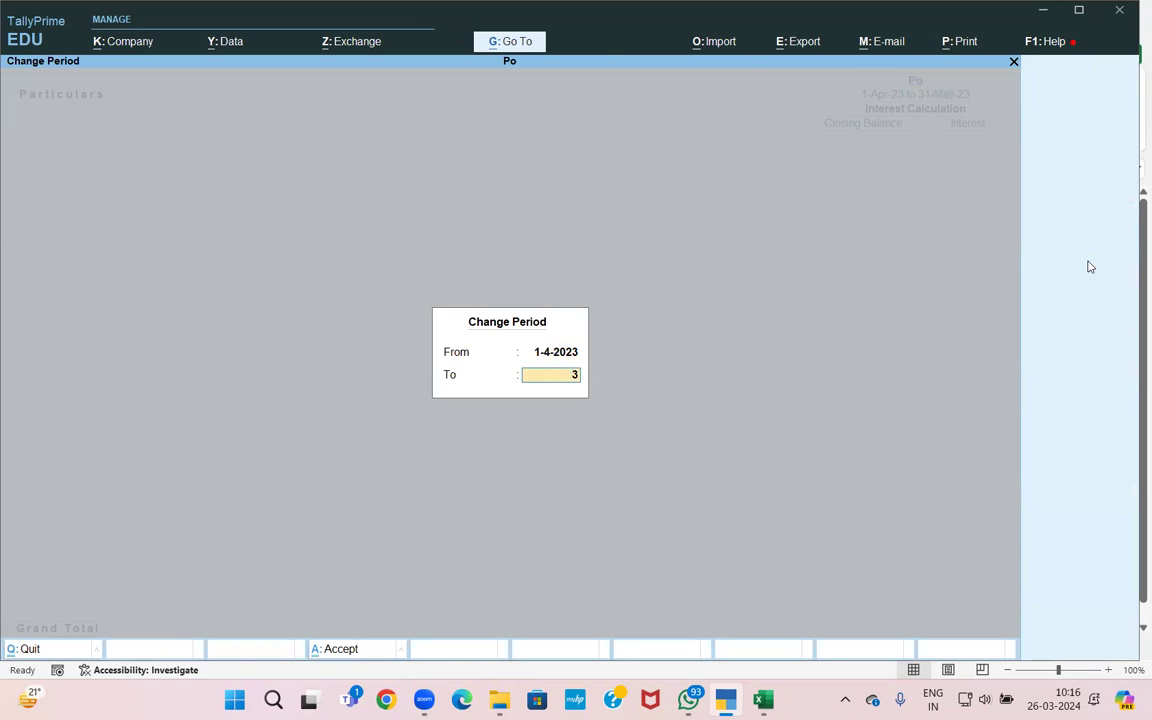
type("-7")
key("Return")
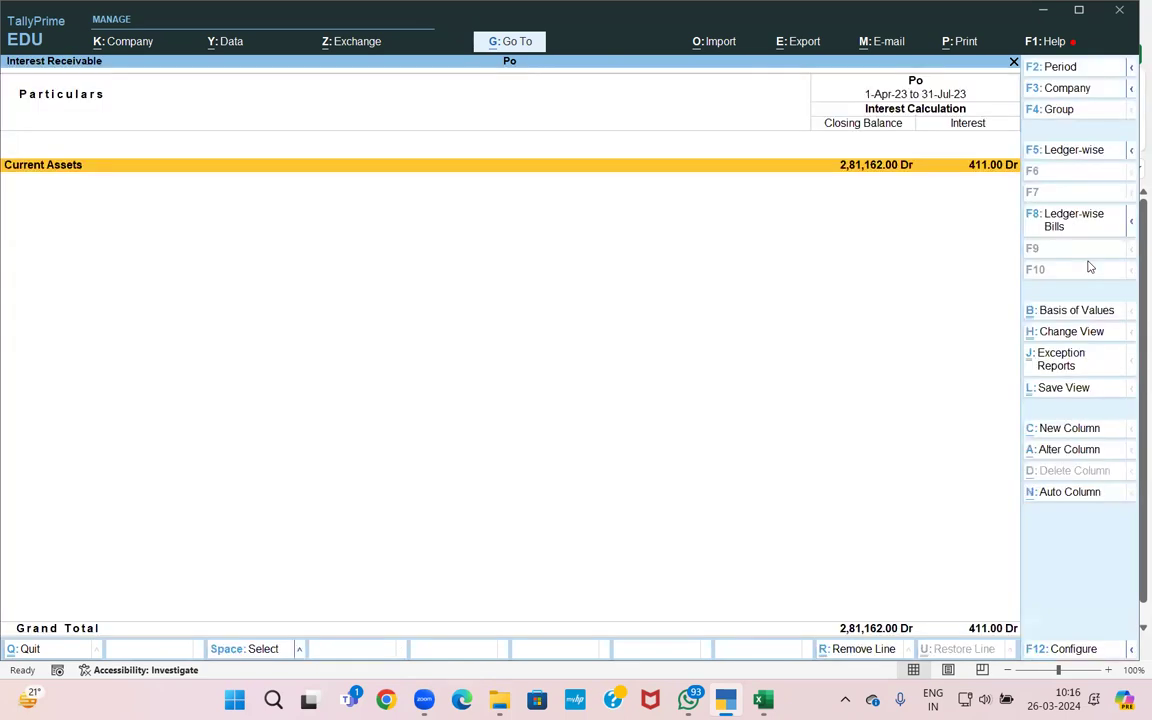
- Drill down through Current Assets and Sundry Debtors to the customer's ledger interest calculation
key("Return")
key("Return")
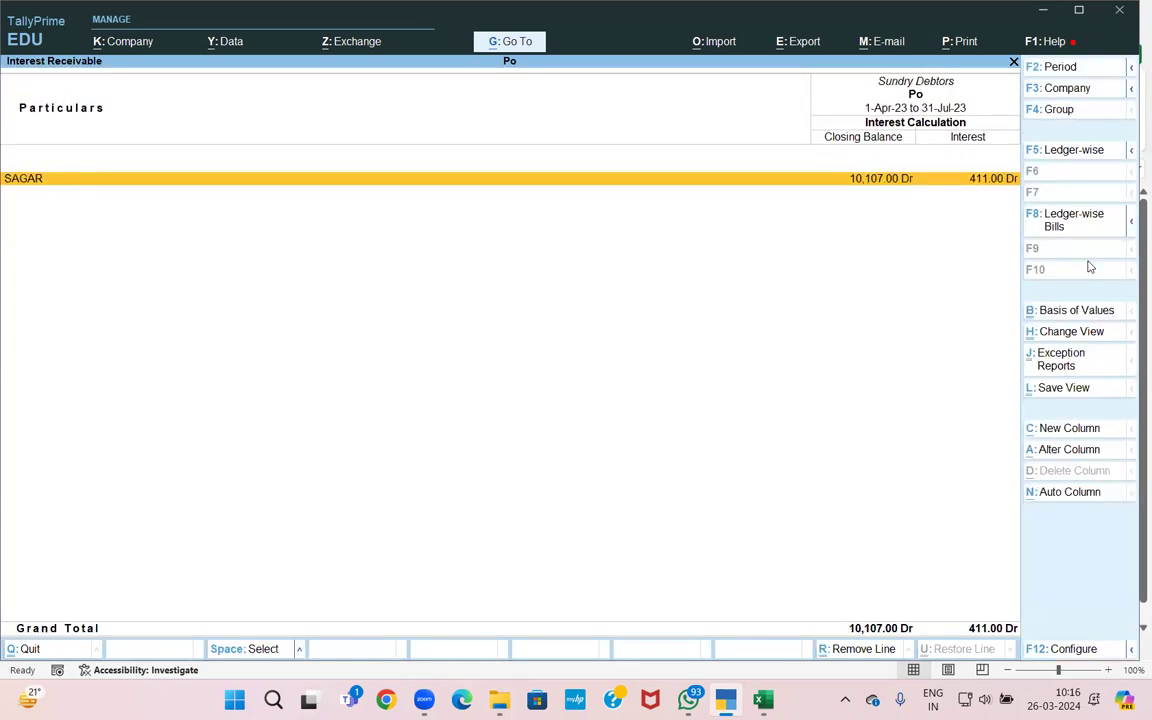
key("Return")
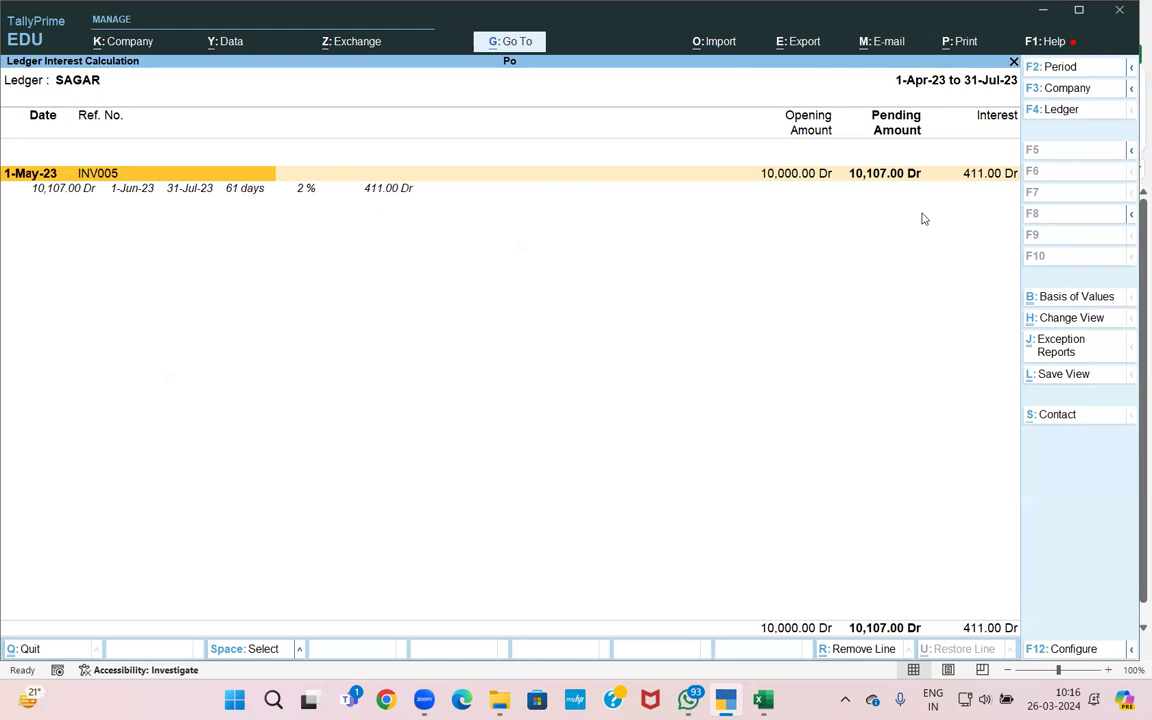
- Close the ledger interest calculation and all report menus to return to the Gateway of Tally
key("Escape")
key("Escape")
key("Escape")
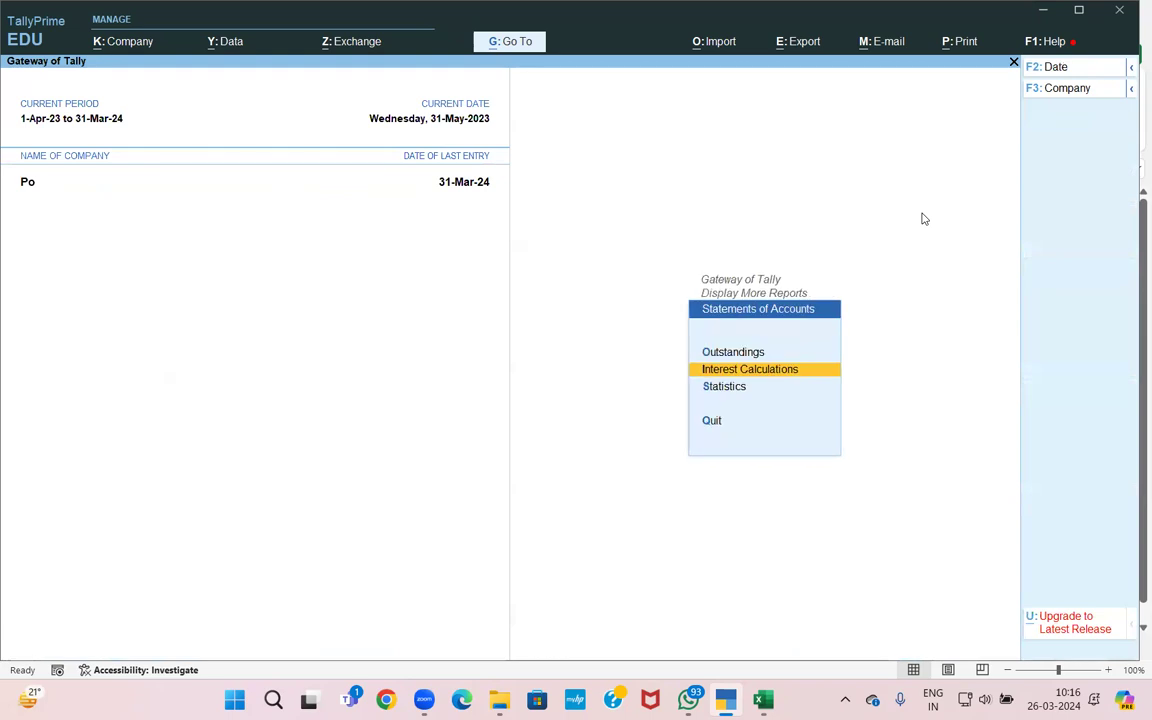
key("Escape")
key("Escape")
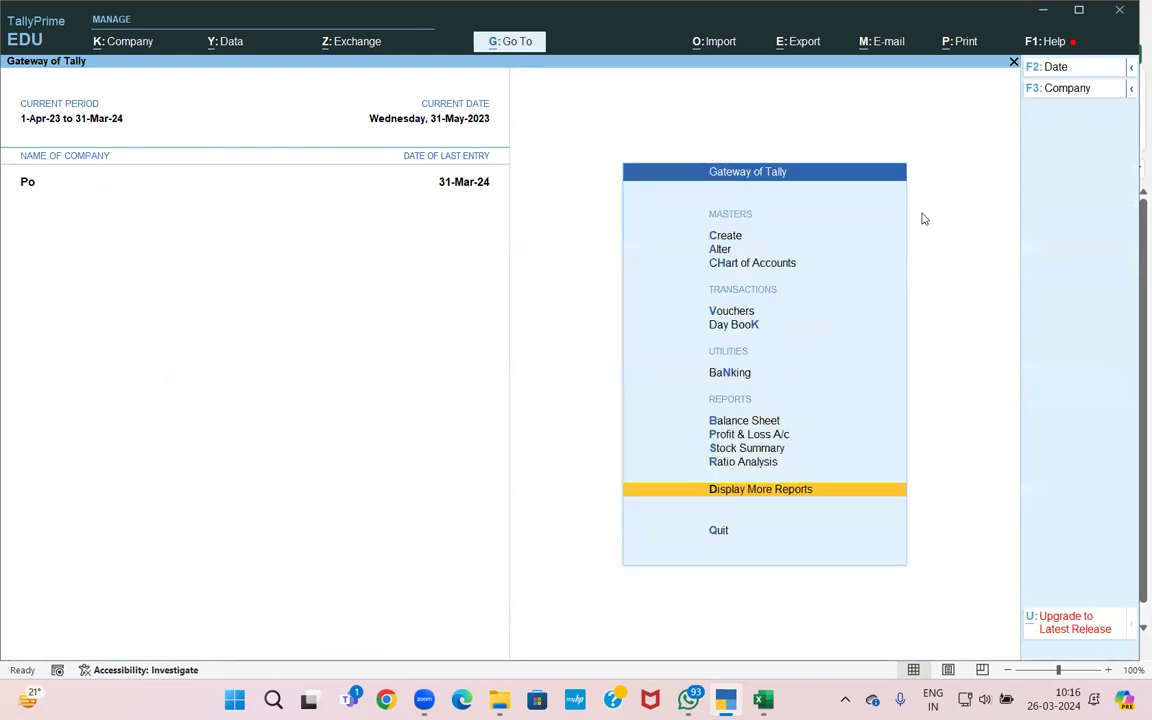
- Display the customer's ledger vouchers from Account Books
key("Return")
key("Down")
key("Down")
key("Down")
key("Down")
key("Return")
key("Down")
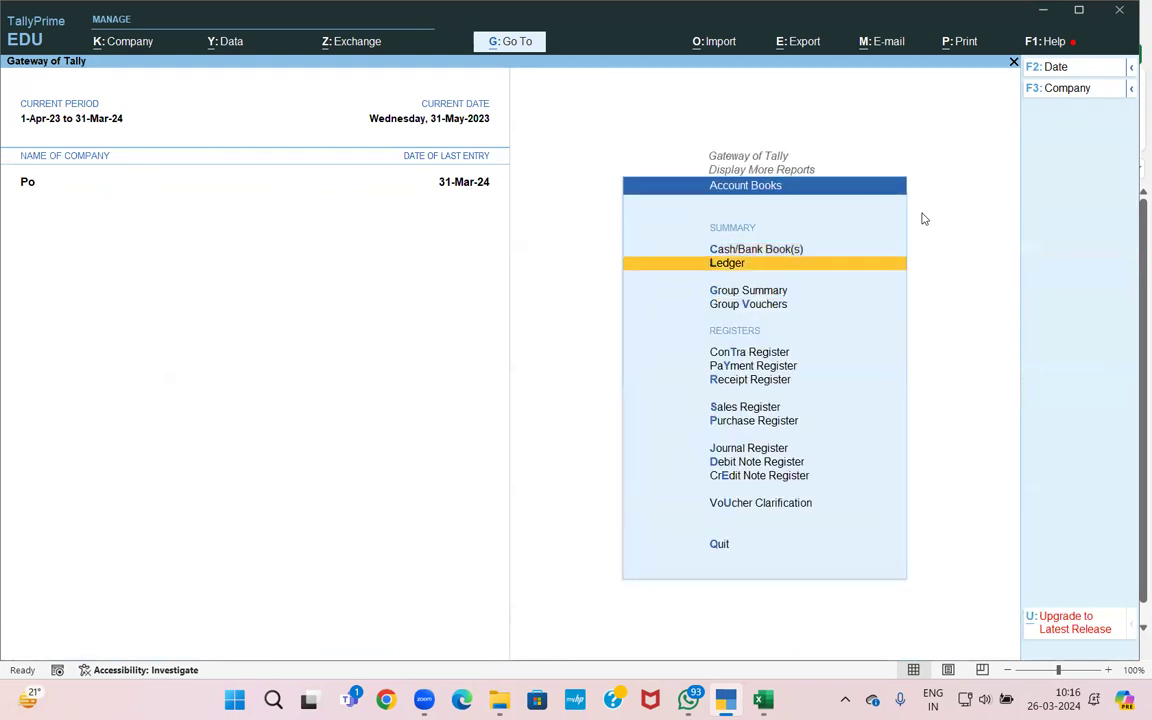
key("Return")
type("SA")
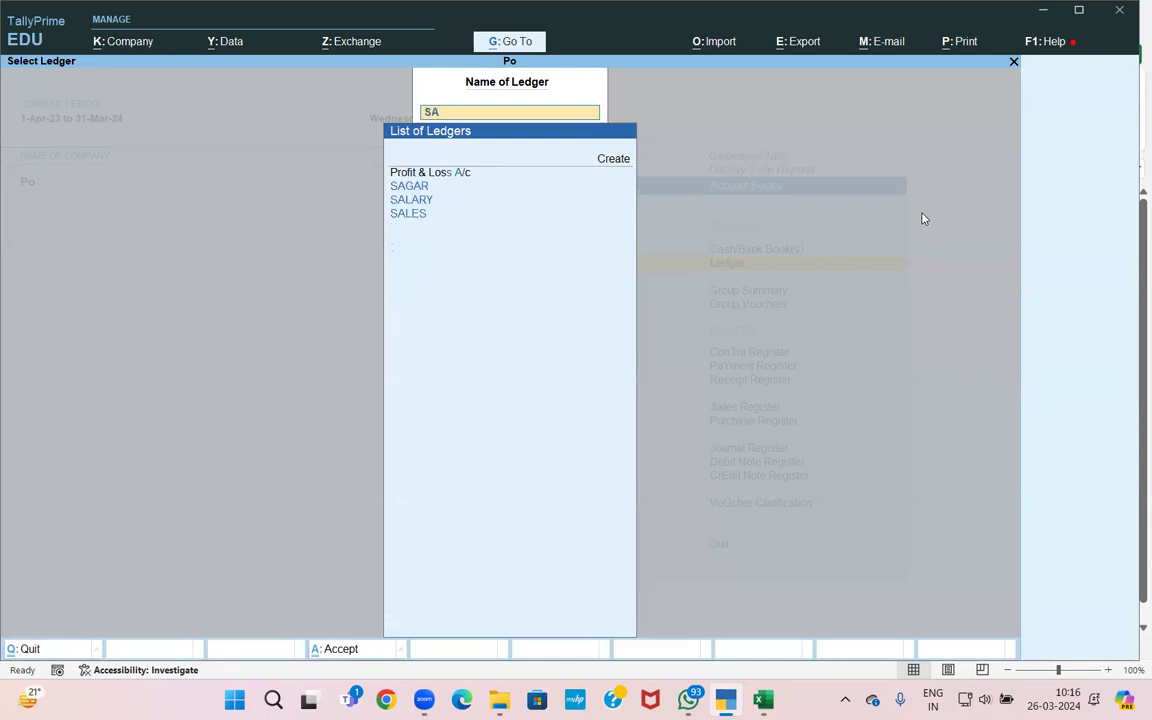
key("Return")
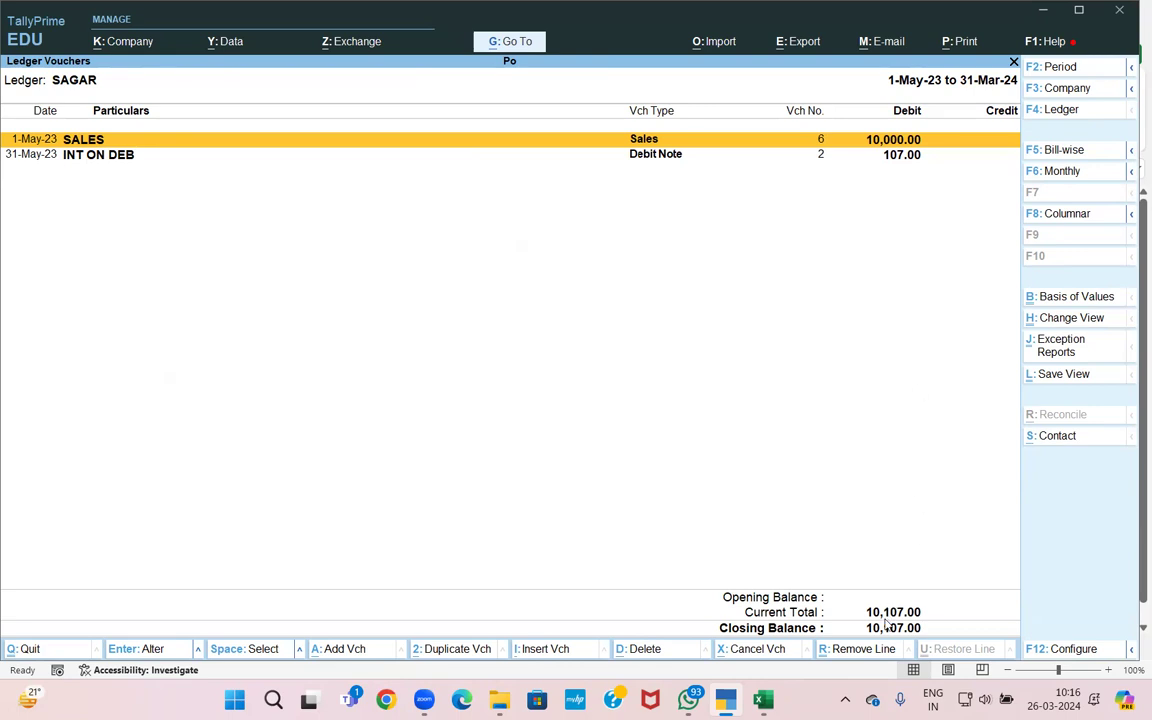
- Leave the ledger report and start a Debit Note voucher with class COMP INT dated 31-Jul-23
key("Escape")
key("Escape")
key("Escape")
key("Up")
key("Up")
key("Up")
key("Up")
key("Up")
key("Up")
key("Up")
key("Return")
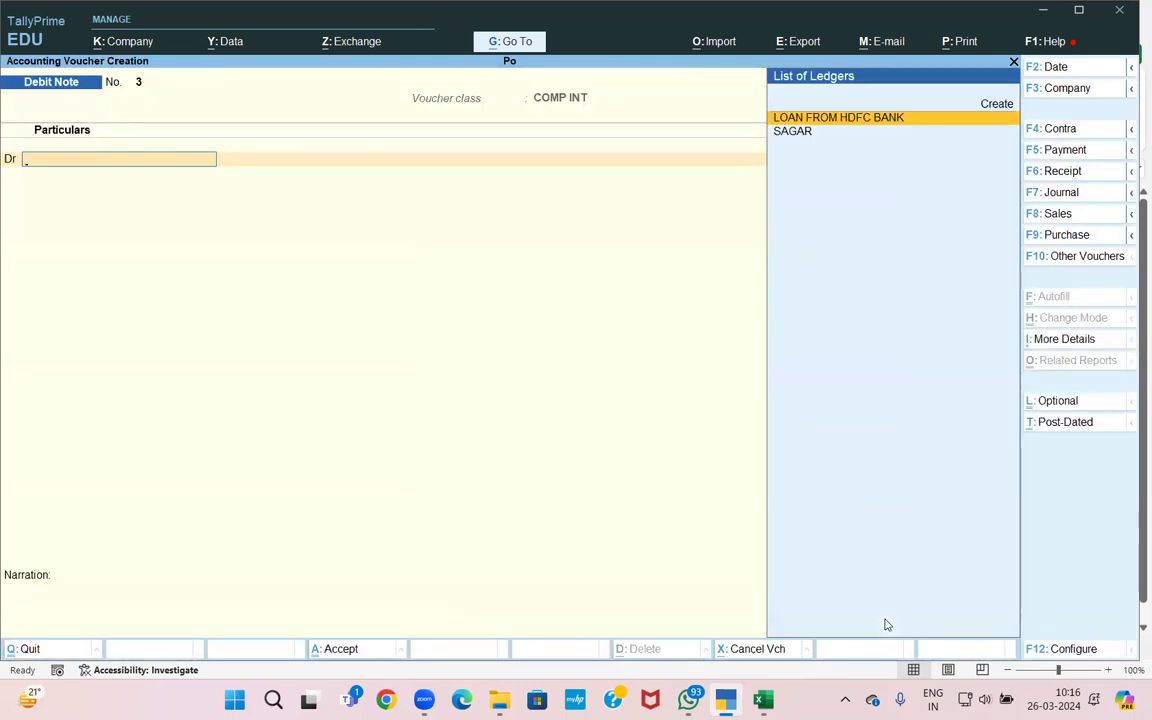
key("F2")
type("31-")
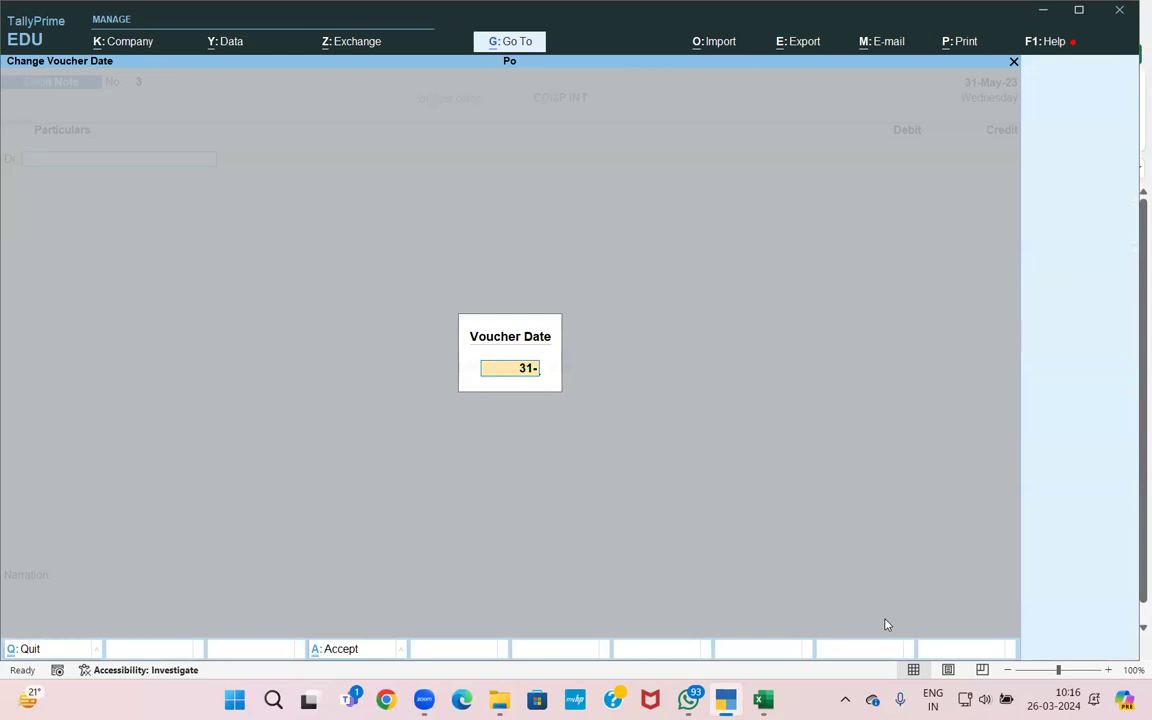
key("Return")
- Debit the customer's ledger with the interest on bill INV005, 411.00
key("Down")
key("Return")
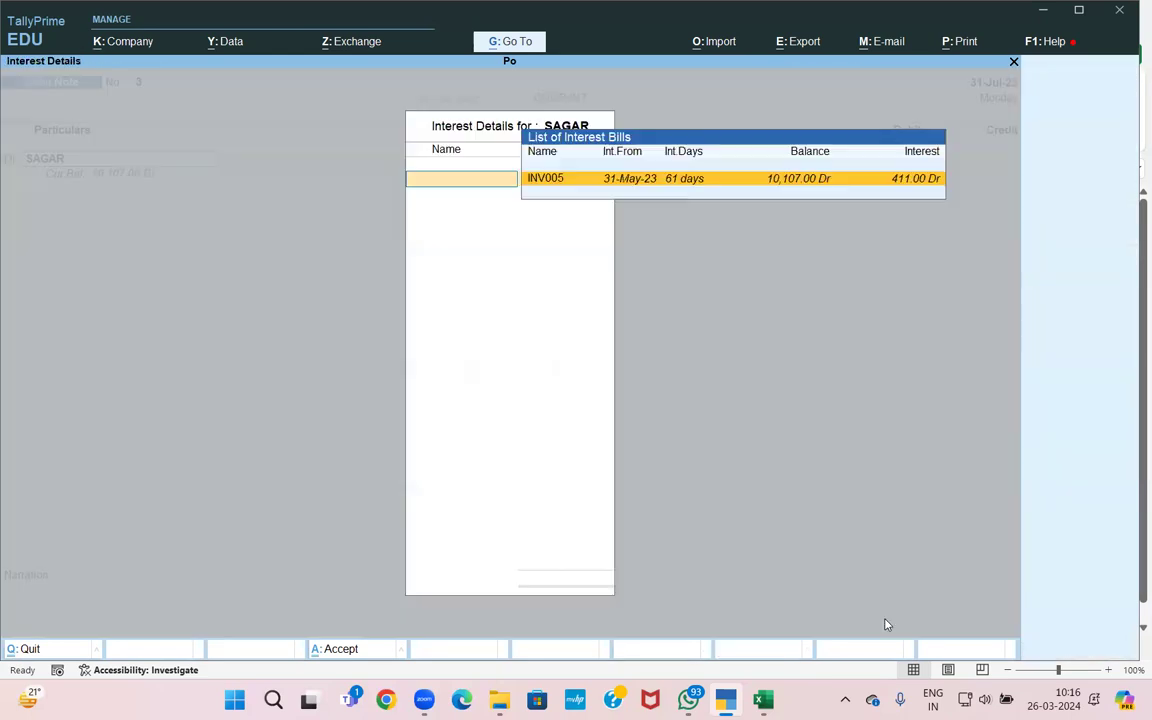
key("Return")
key("Return")
key("Return")
key("Escape")
key("ctrl+a")
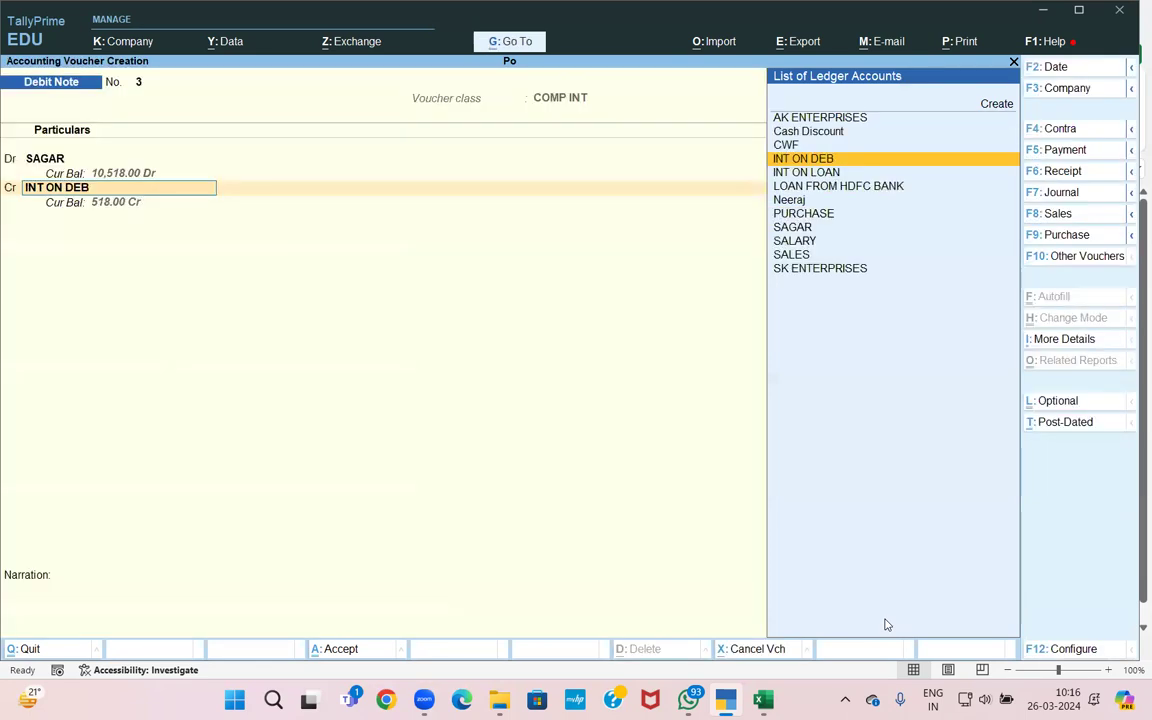
- Credit INT ON DEB with 411.00, save the Debit Note without narration and leave voucher entry
key("Return")
key("Return")
key("Return")
key("Return")
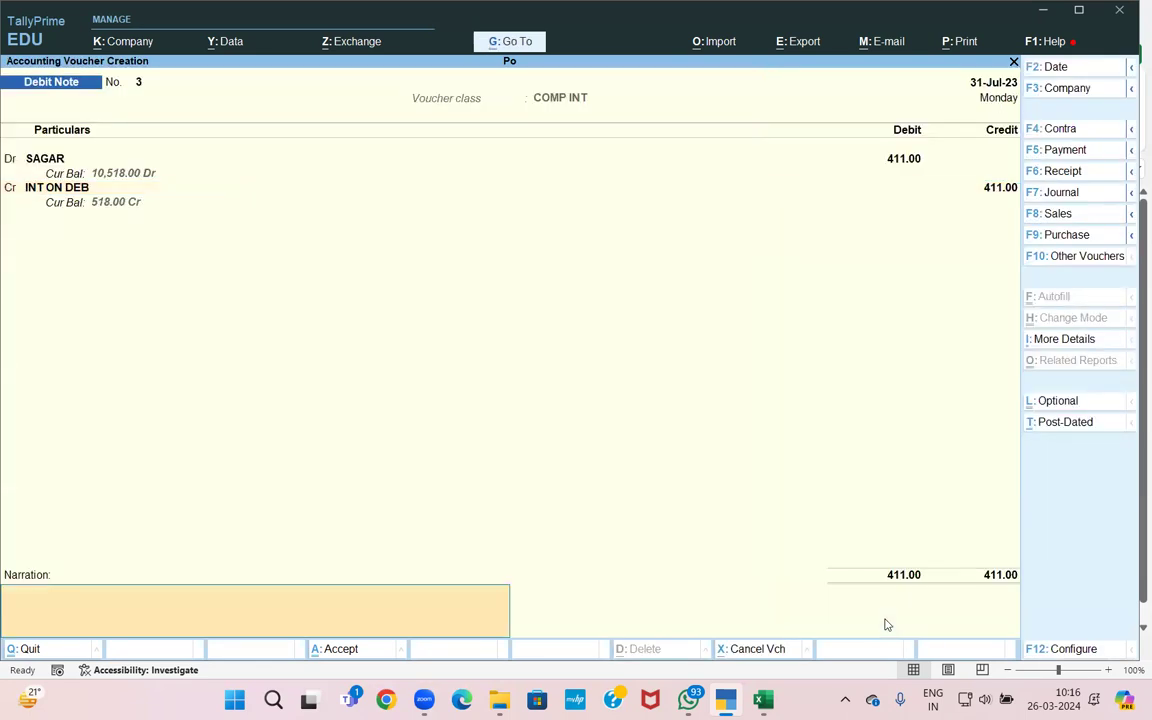
key("Escape")
- Open Account Books among the additional reports
key("Down")
key("Down")
key("Down")
key("Down")
key("Down")
key("Down")
key("Down")
key("Return")
key("Down")
key("Down")
key("Down")
key("Down")
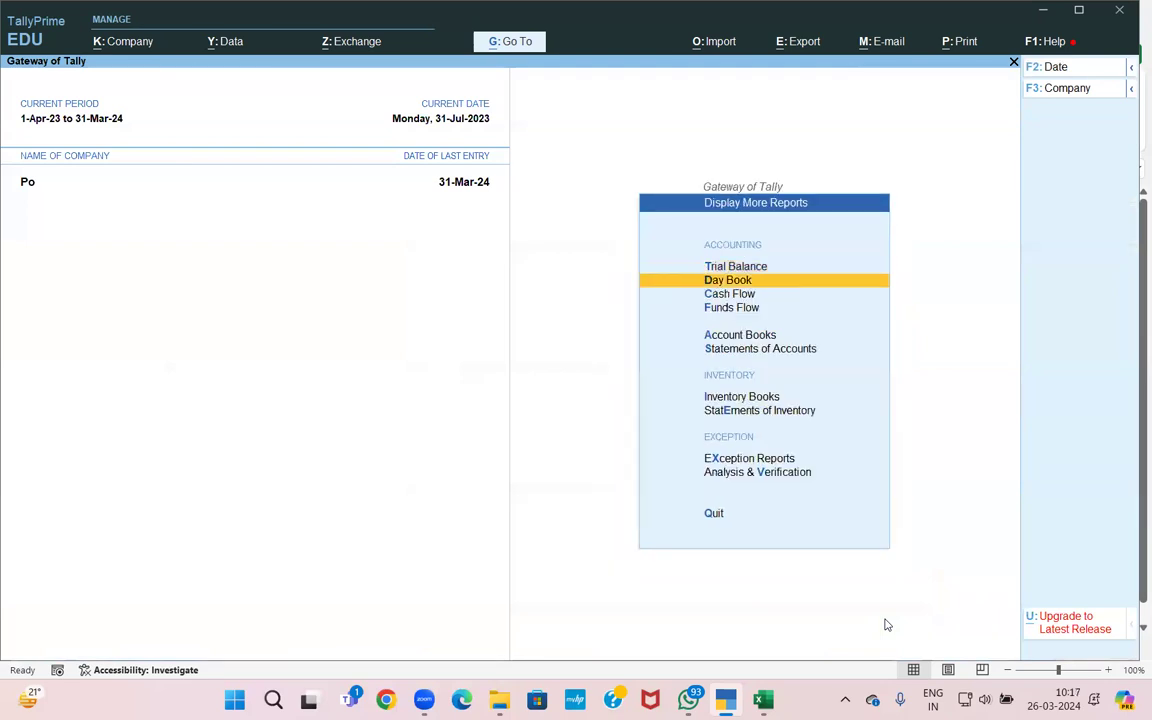
key("Return")
- Display the voucher list of the customer's ledger to check the new Debit Note
key("Down")
key("Down")
key("Up")
key("Up")
key("Return")
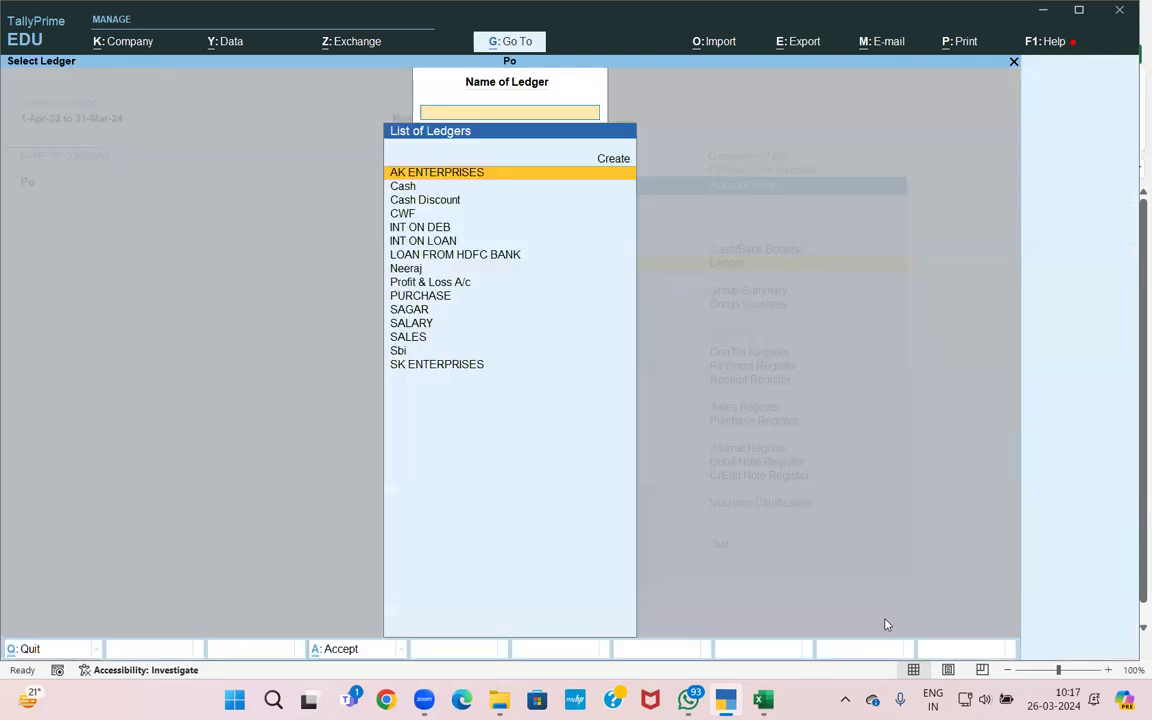
type("S")
key("Down")
key("Down")
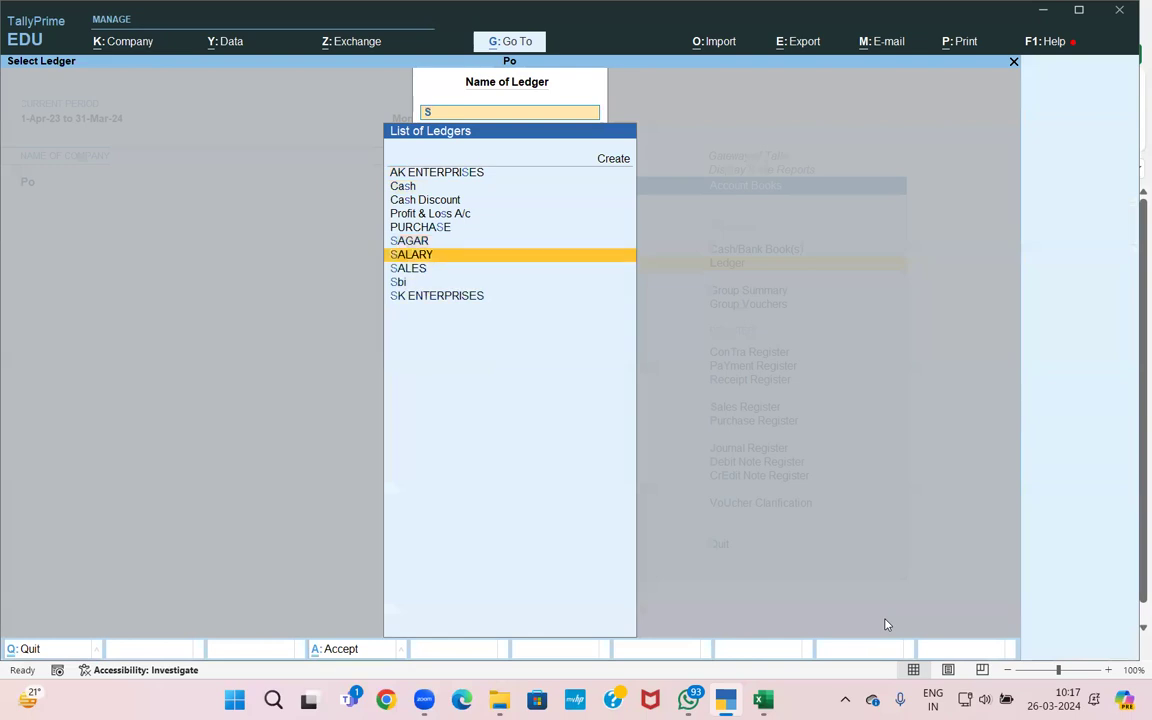
key("Up")
key("Return")
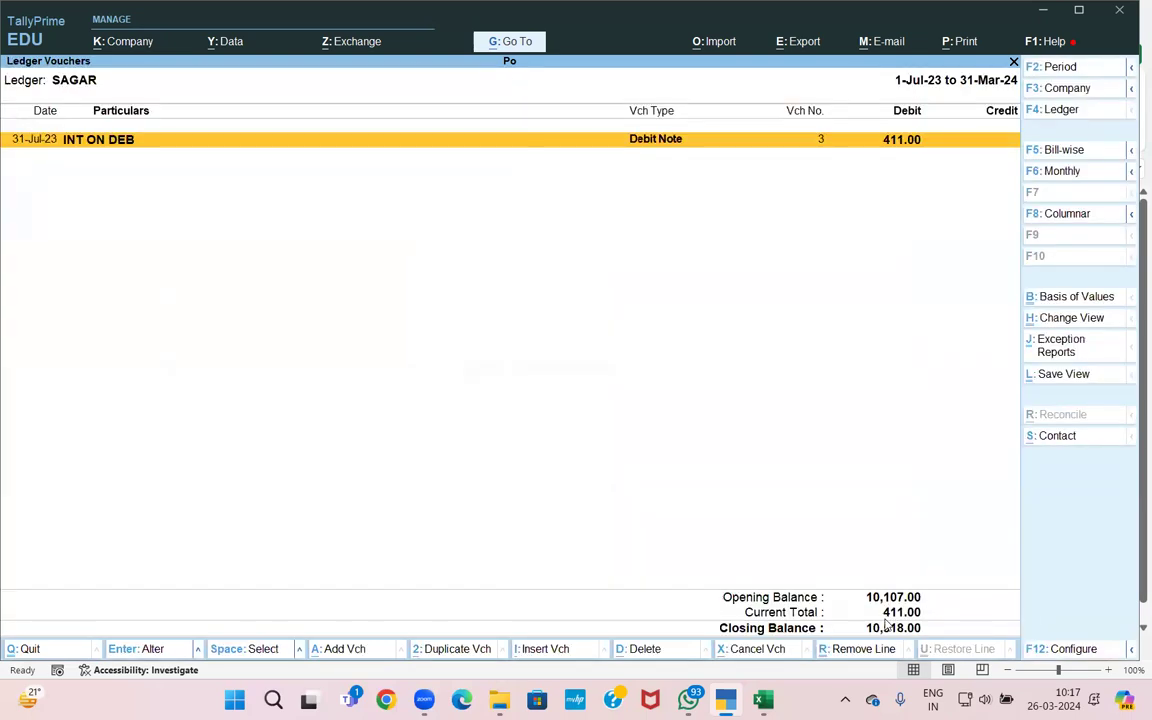
- Set the ledger report period to start on 1-4-23 and review the sale and both interest Debit Notes
key("F2")
type("1-4-23")
key("Return")
key("Return")
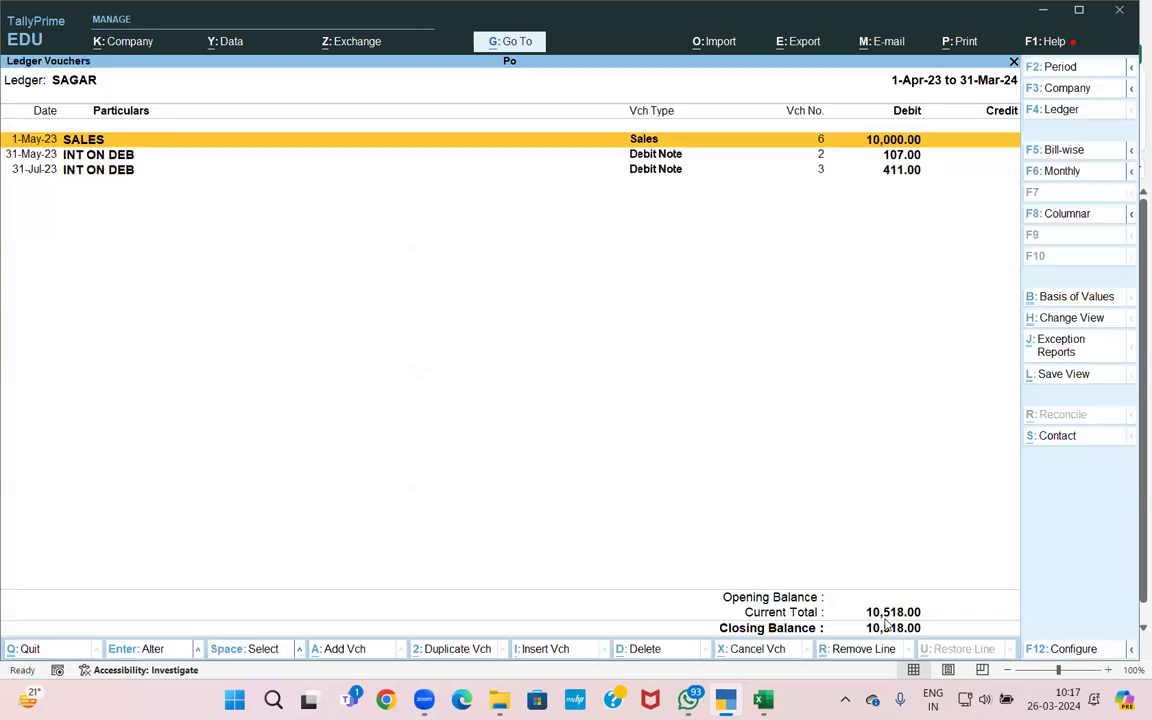
key("Down")
key("Down")
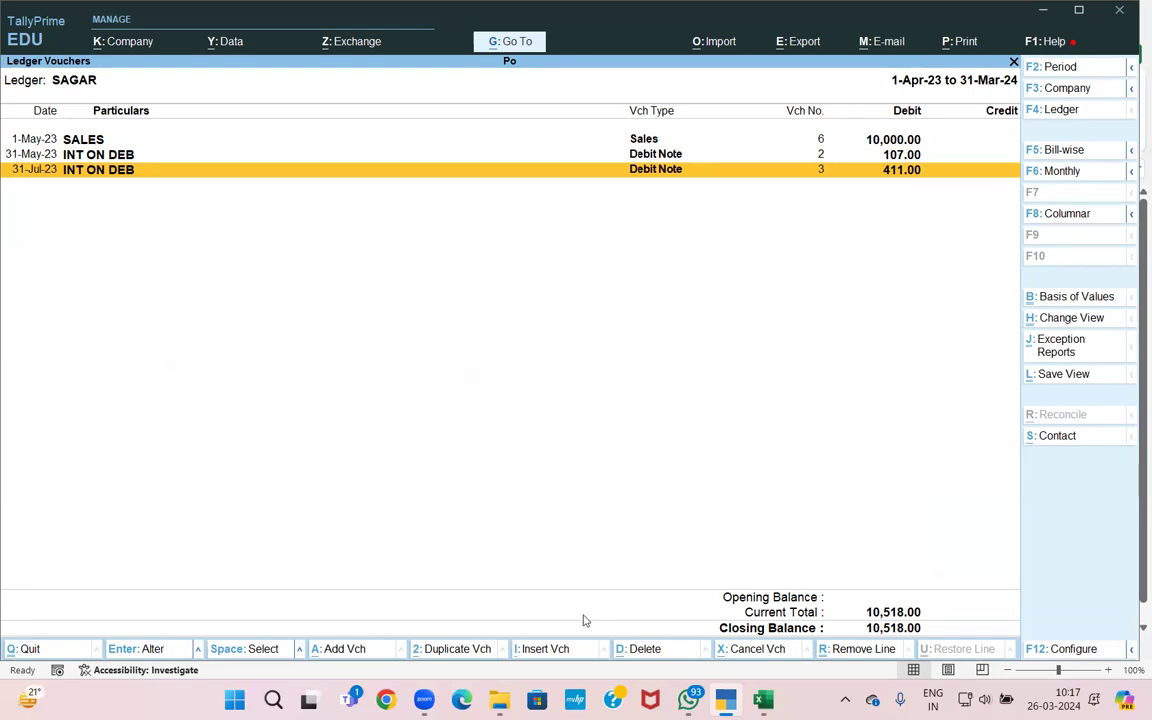
left_click(513, 653)
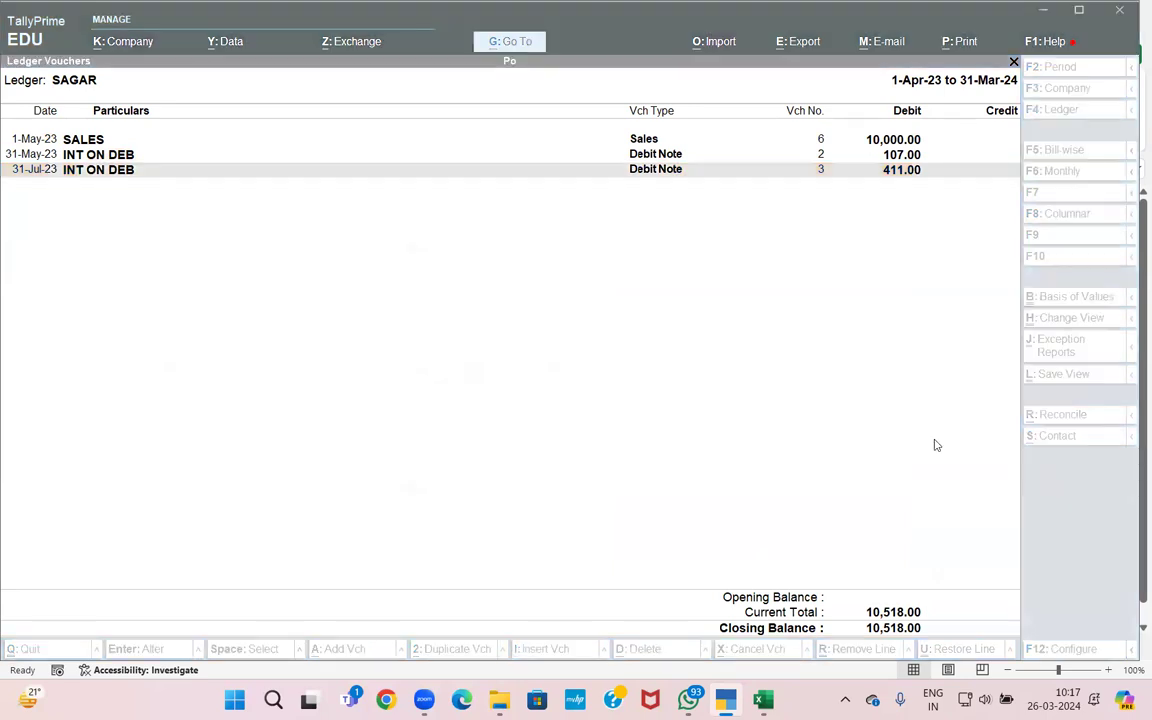